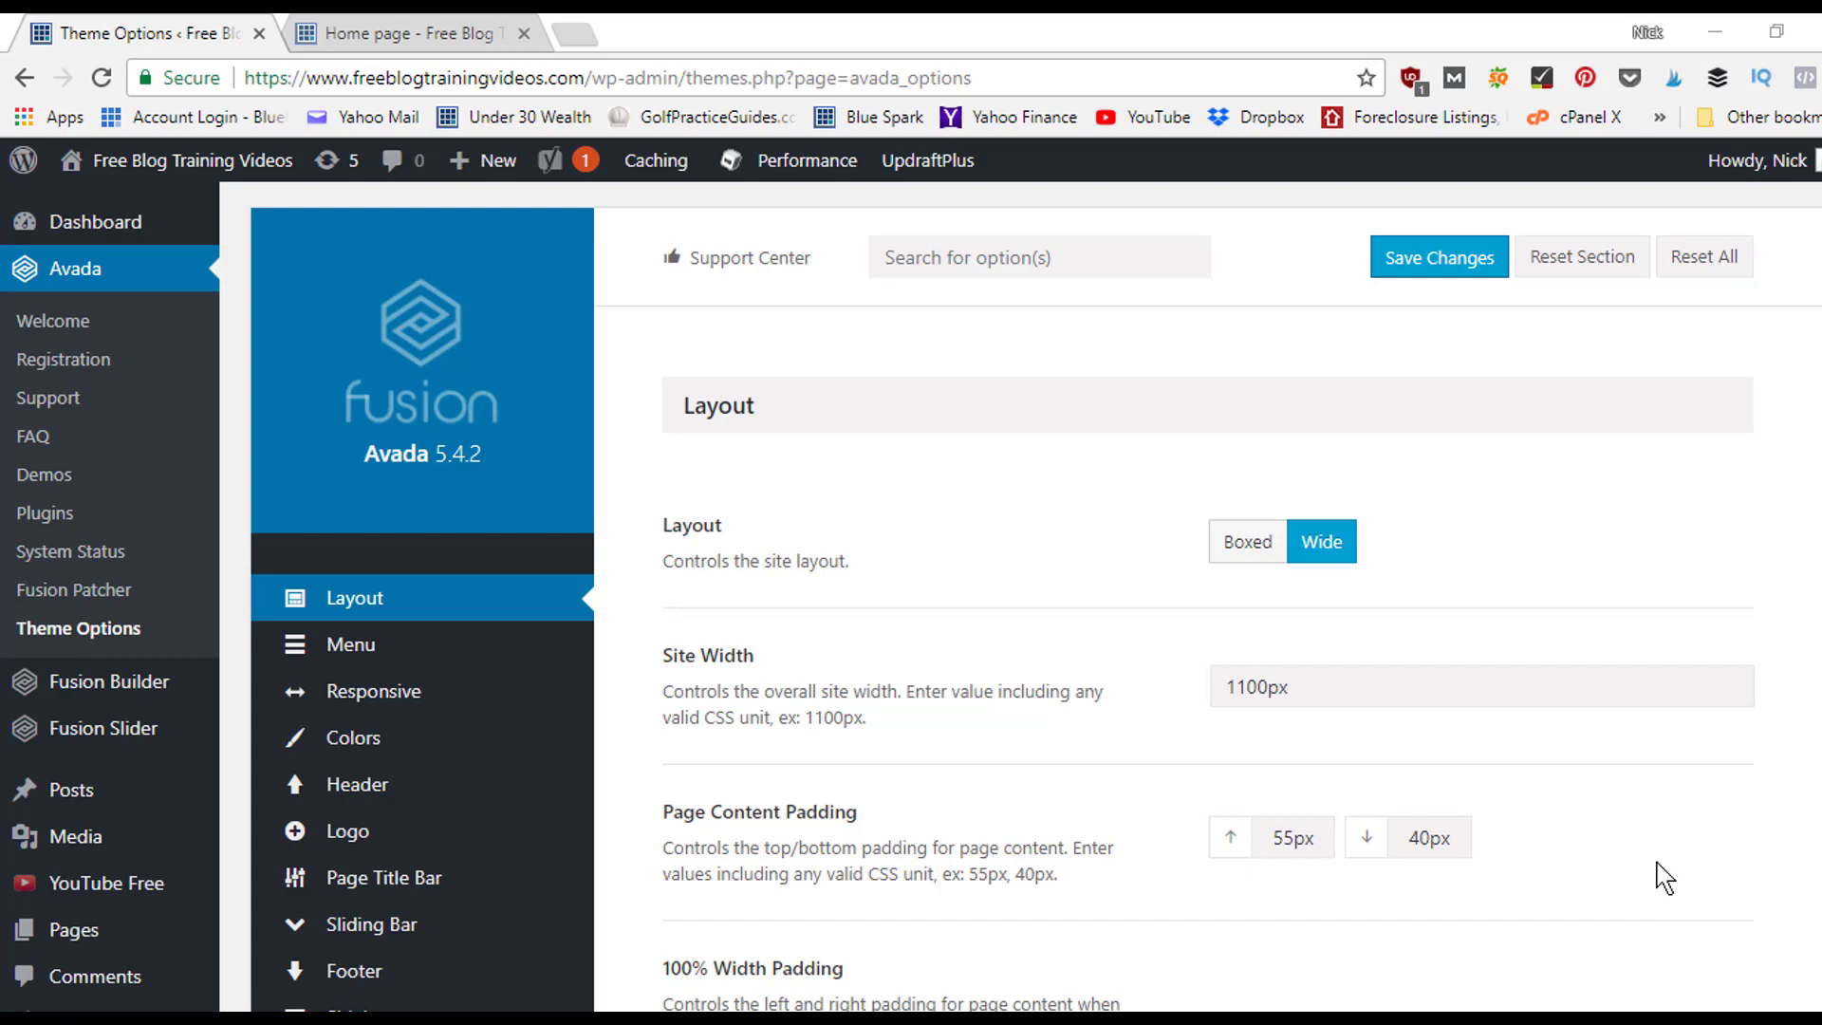
- Check the live homepage, then return to Avada Theme Options and open the Main Menu section
left_click(437, 26)
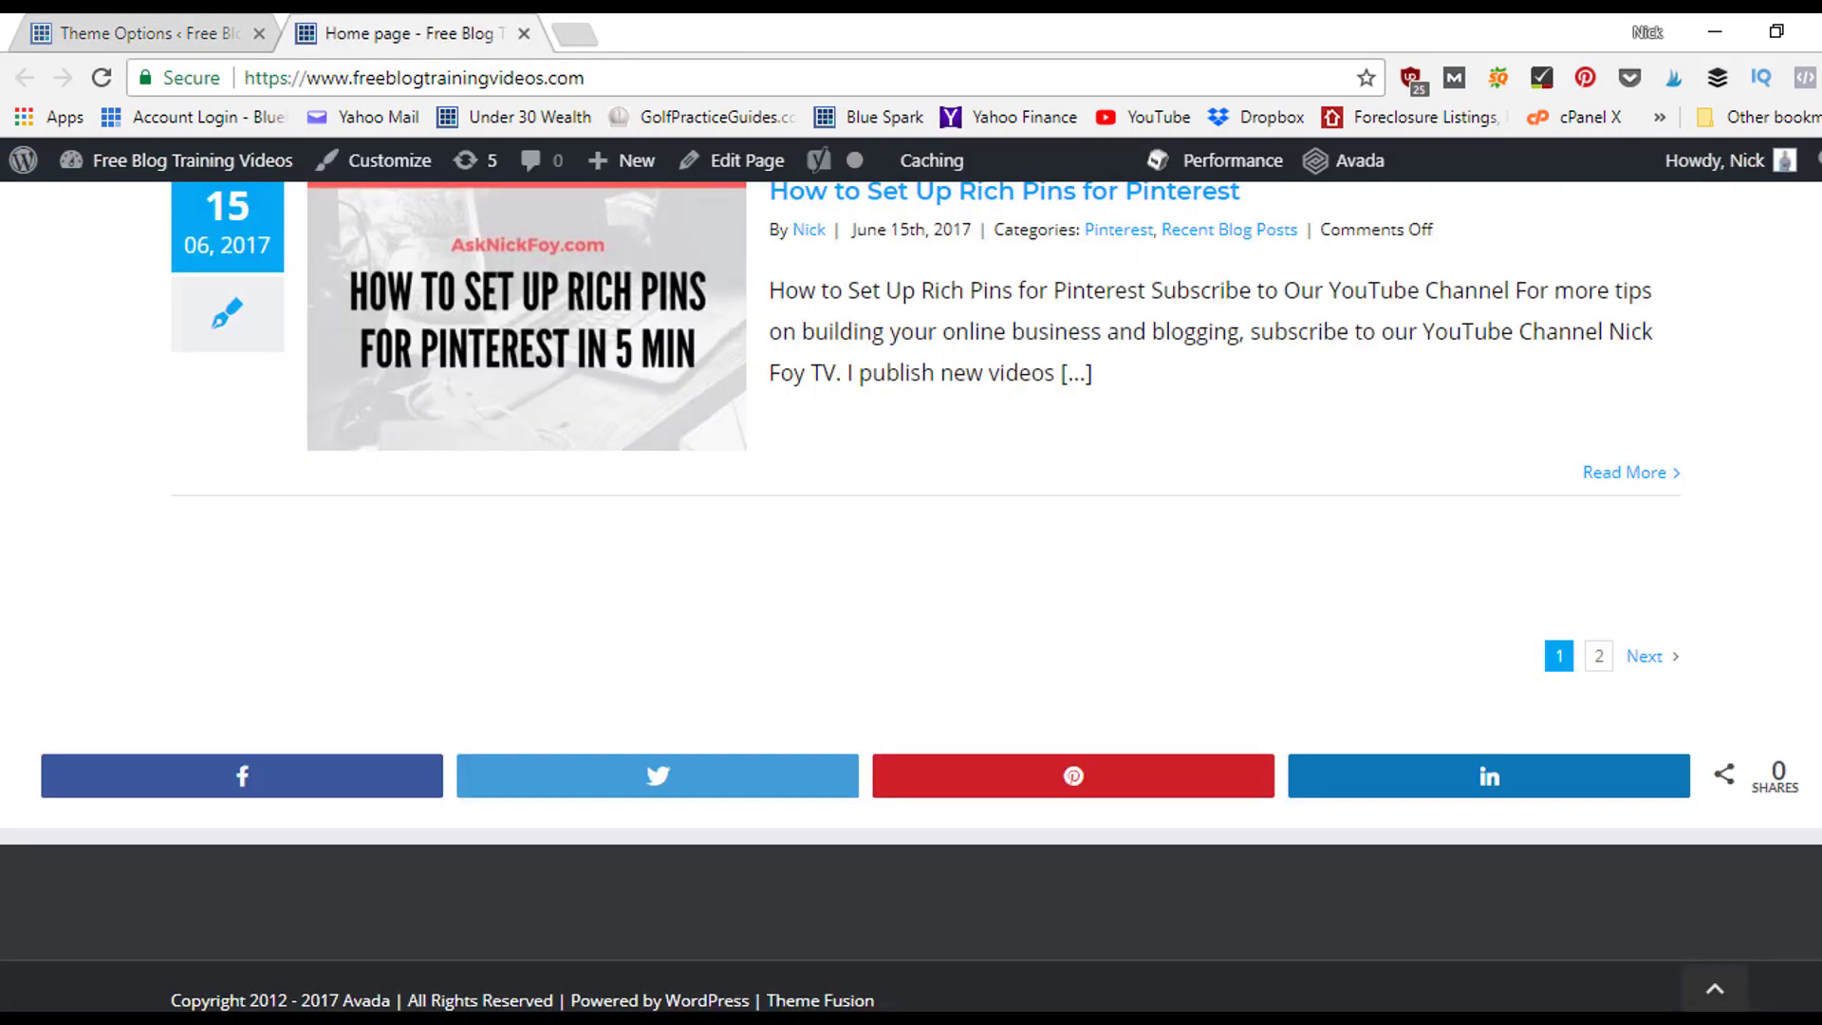
key("Home")
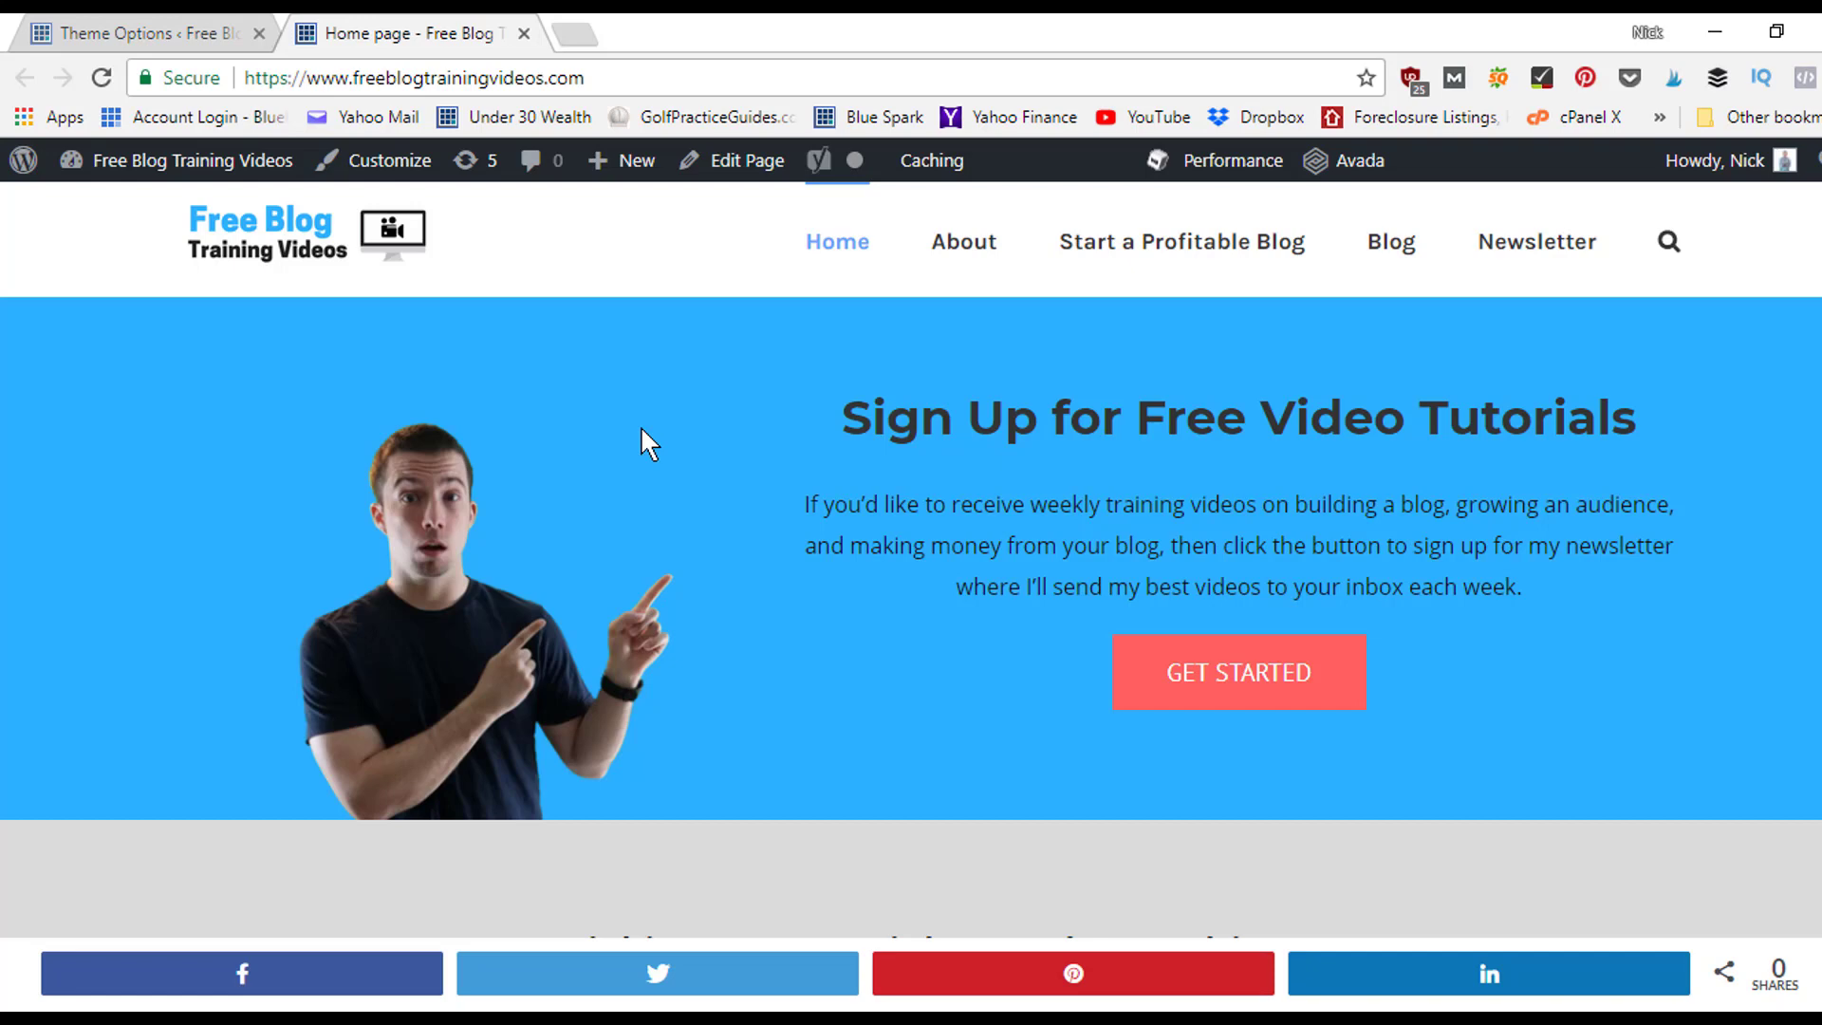
left_click(163, 31)
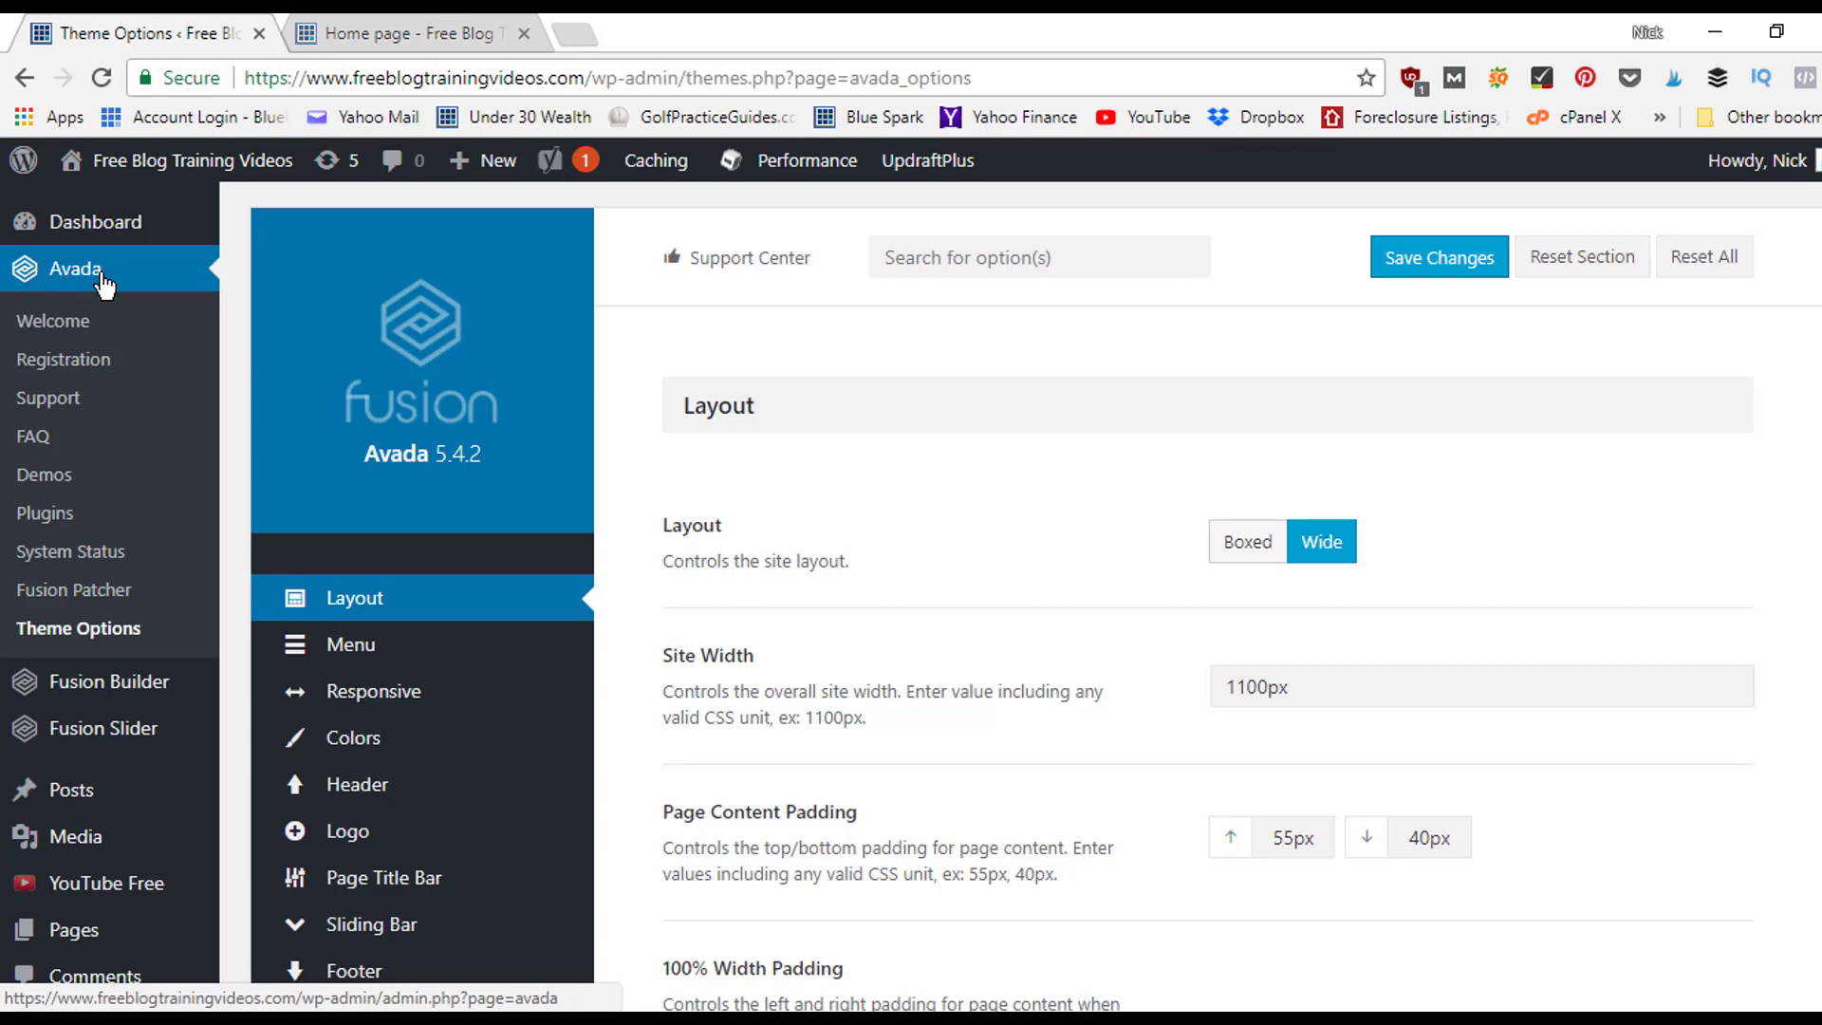
left_click(75, 639)
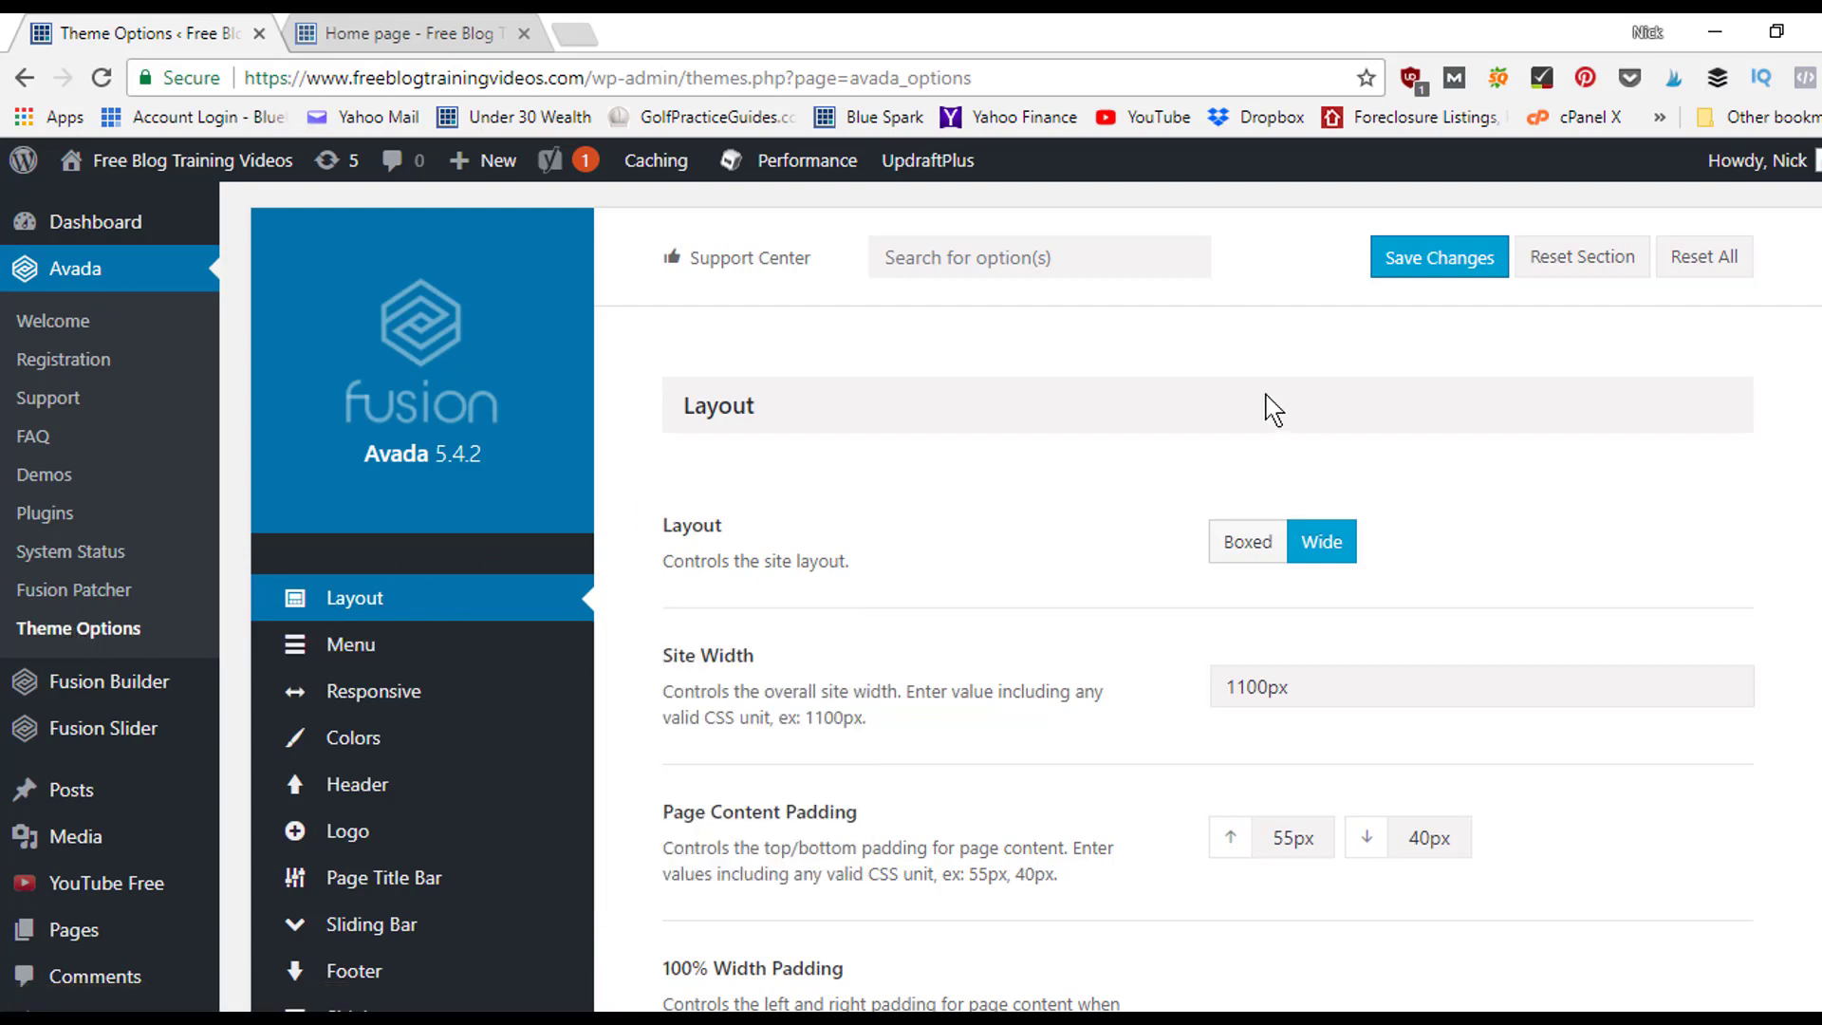
scroll(1797, 462, "down", 2)
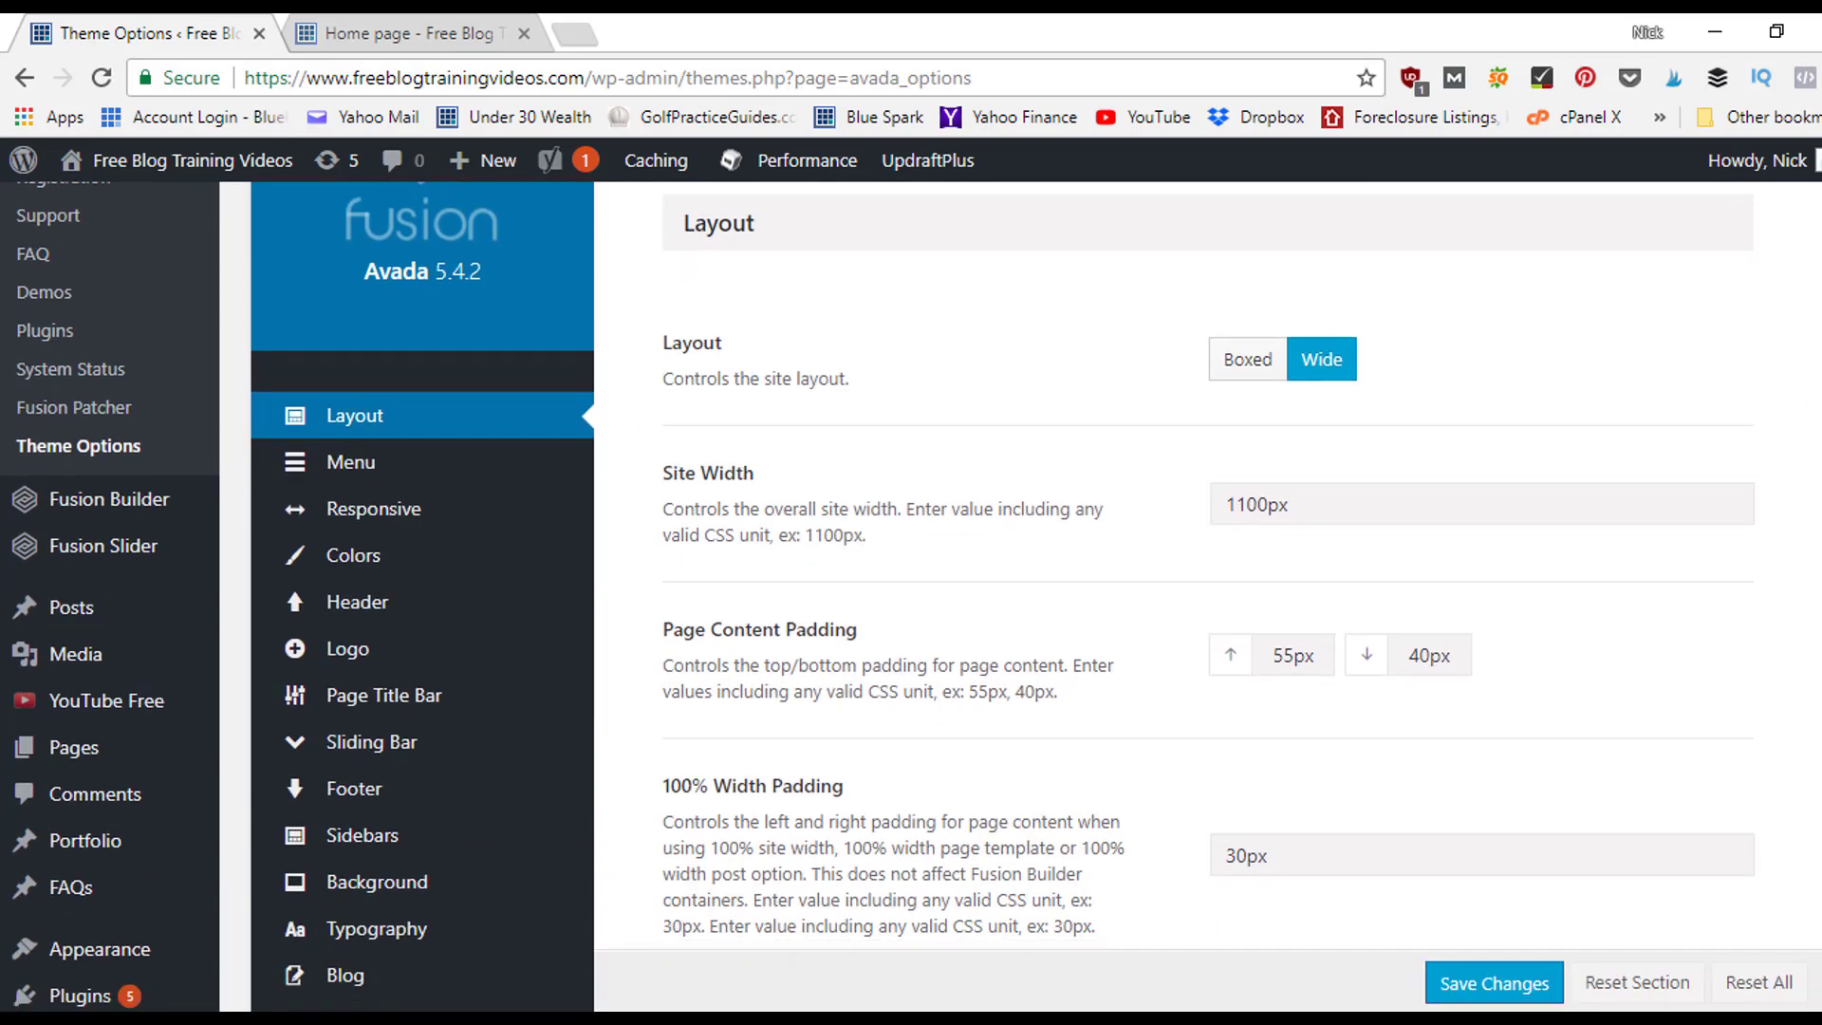
mouse_move(521, 451)
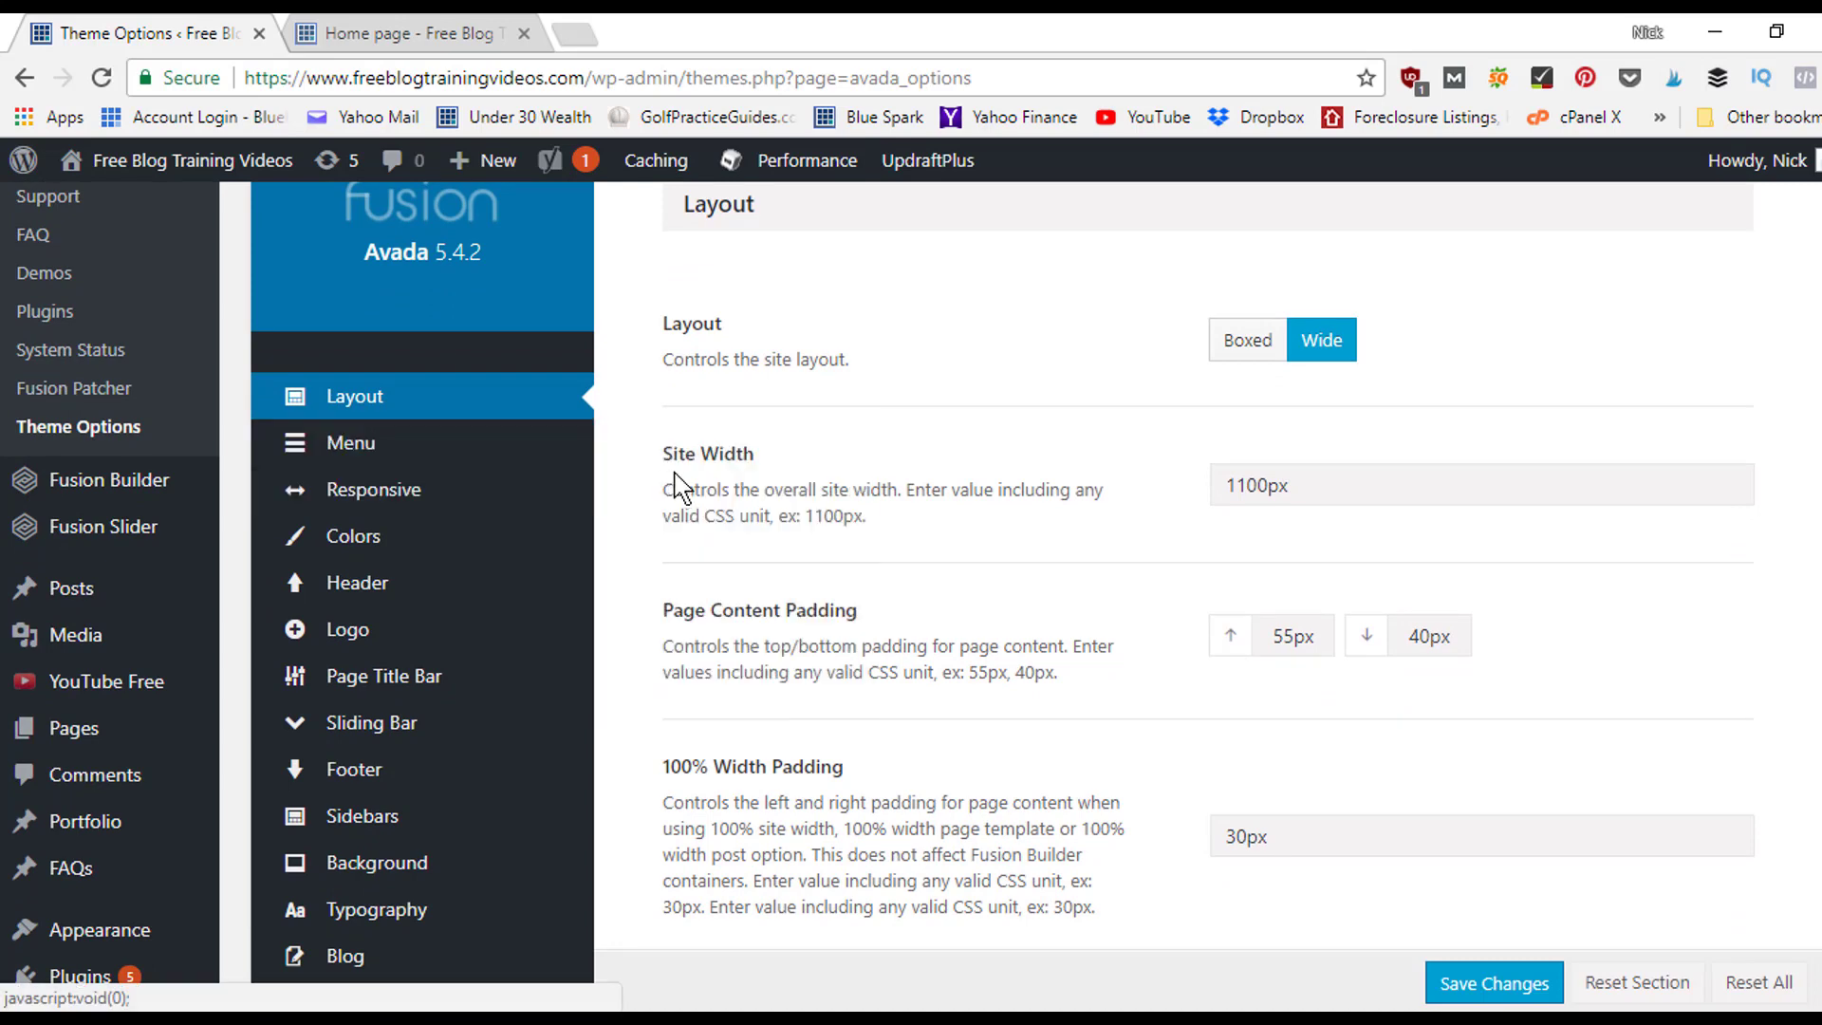
left_click(625, 455)
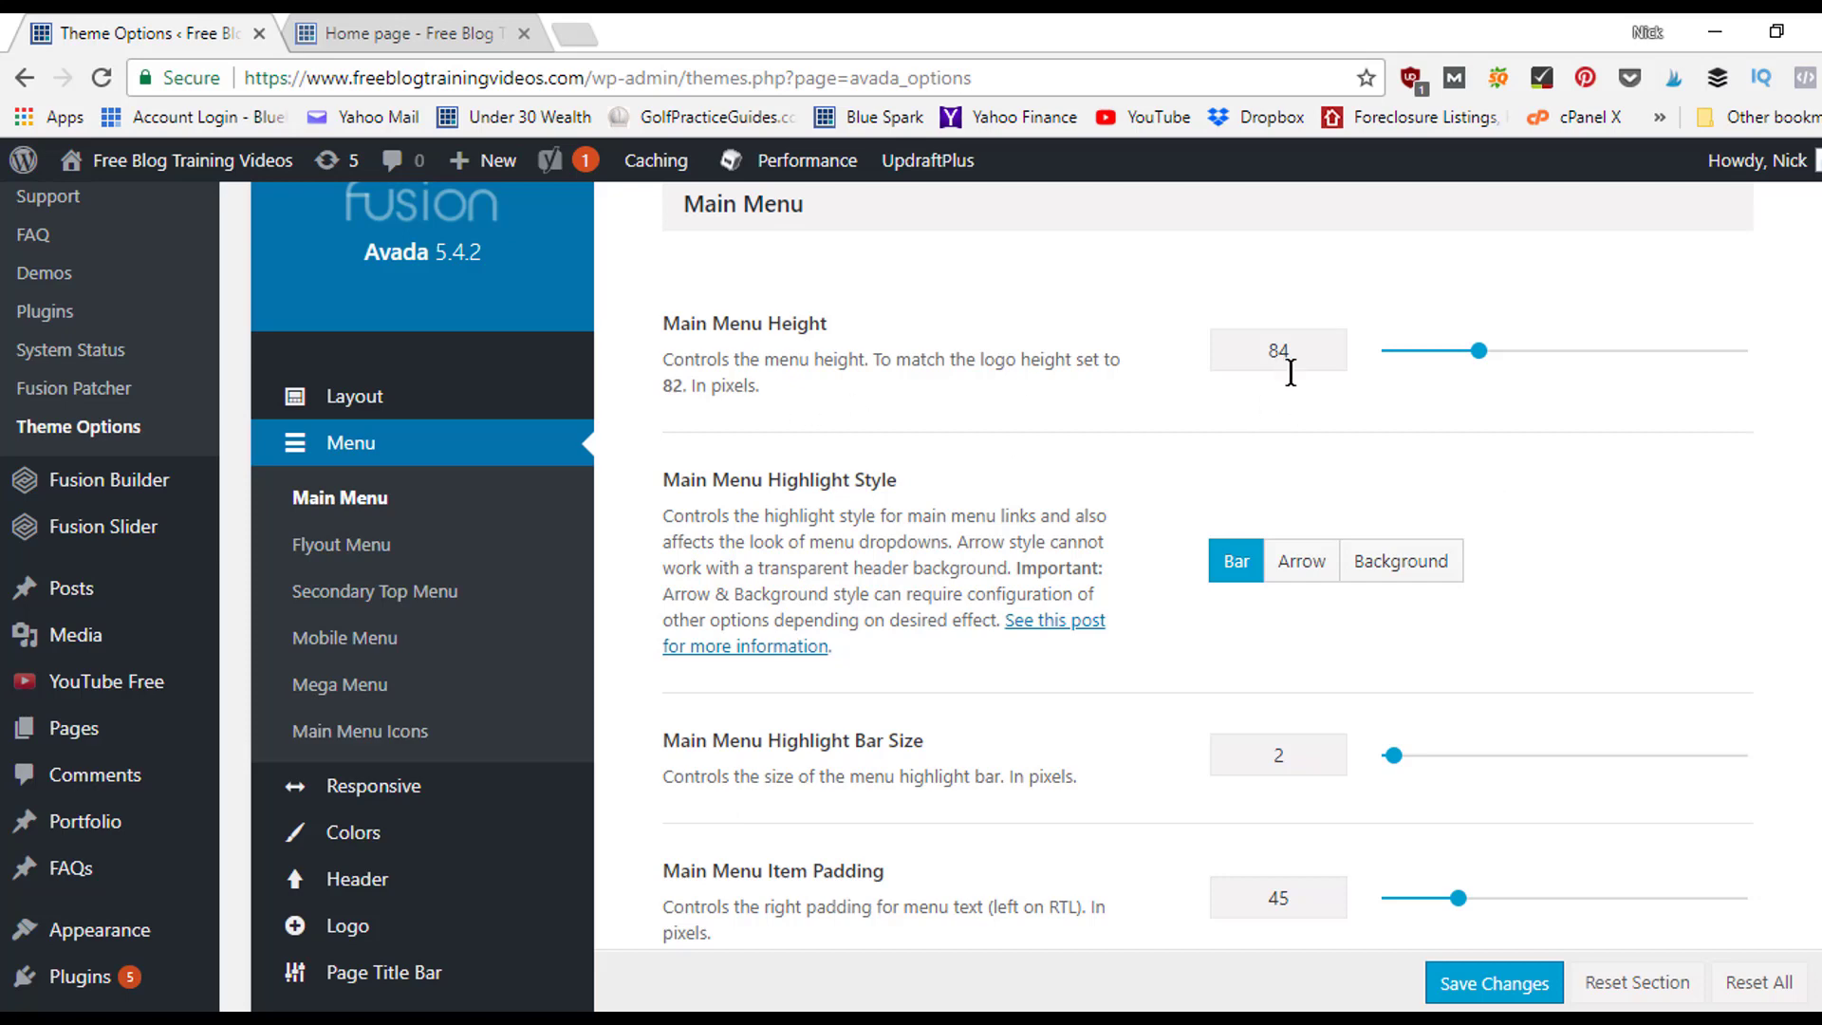
- Compare the Main Menu options, including 45px item padding and 180 dropdown width, against the homepage menu
left_click(447, 33)
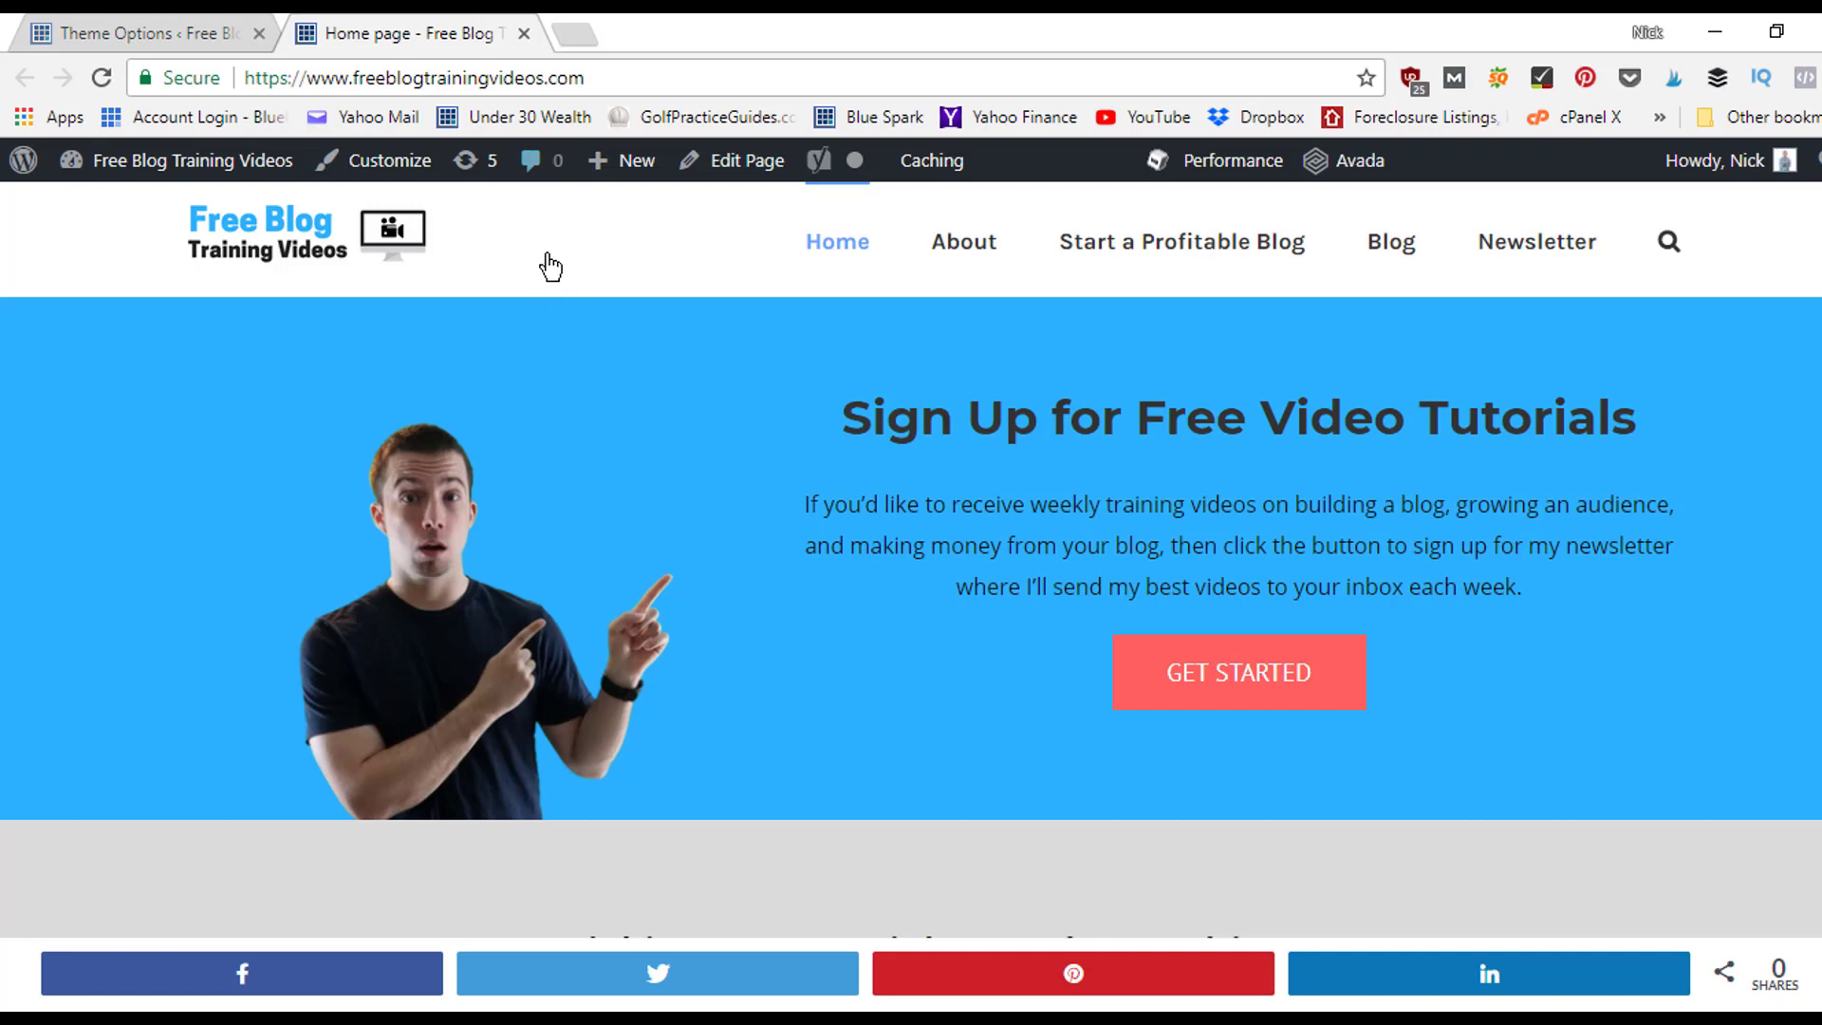
left_click(165, 30)
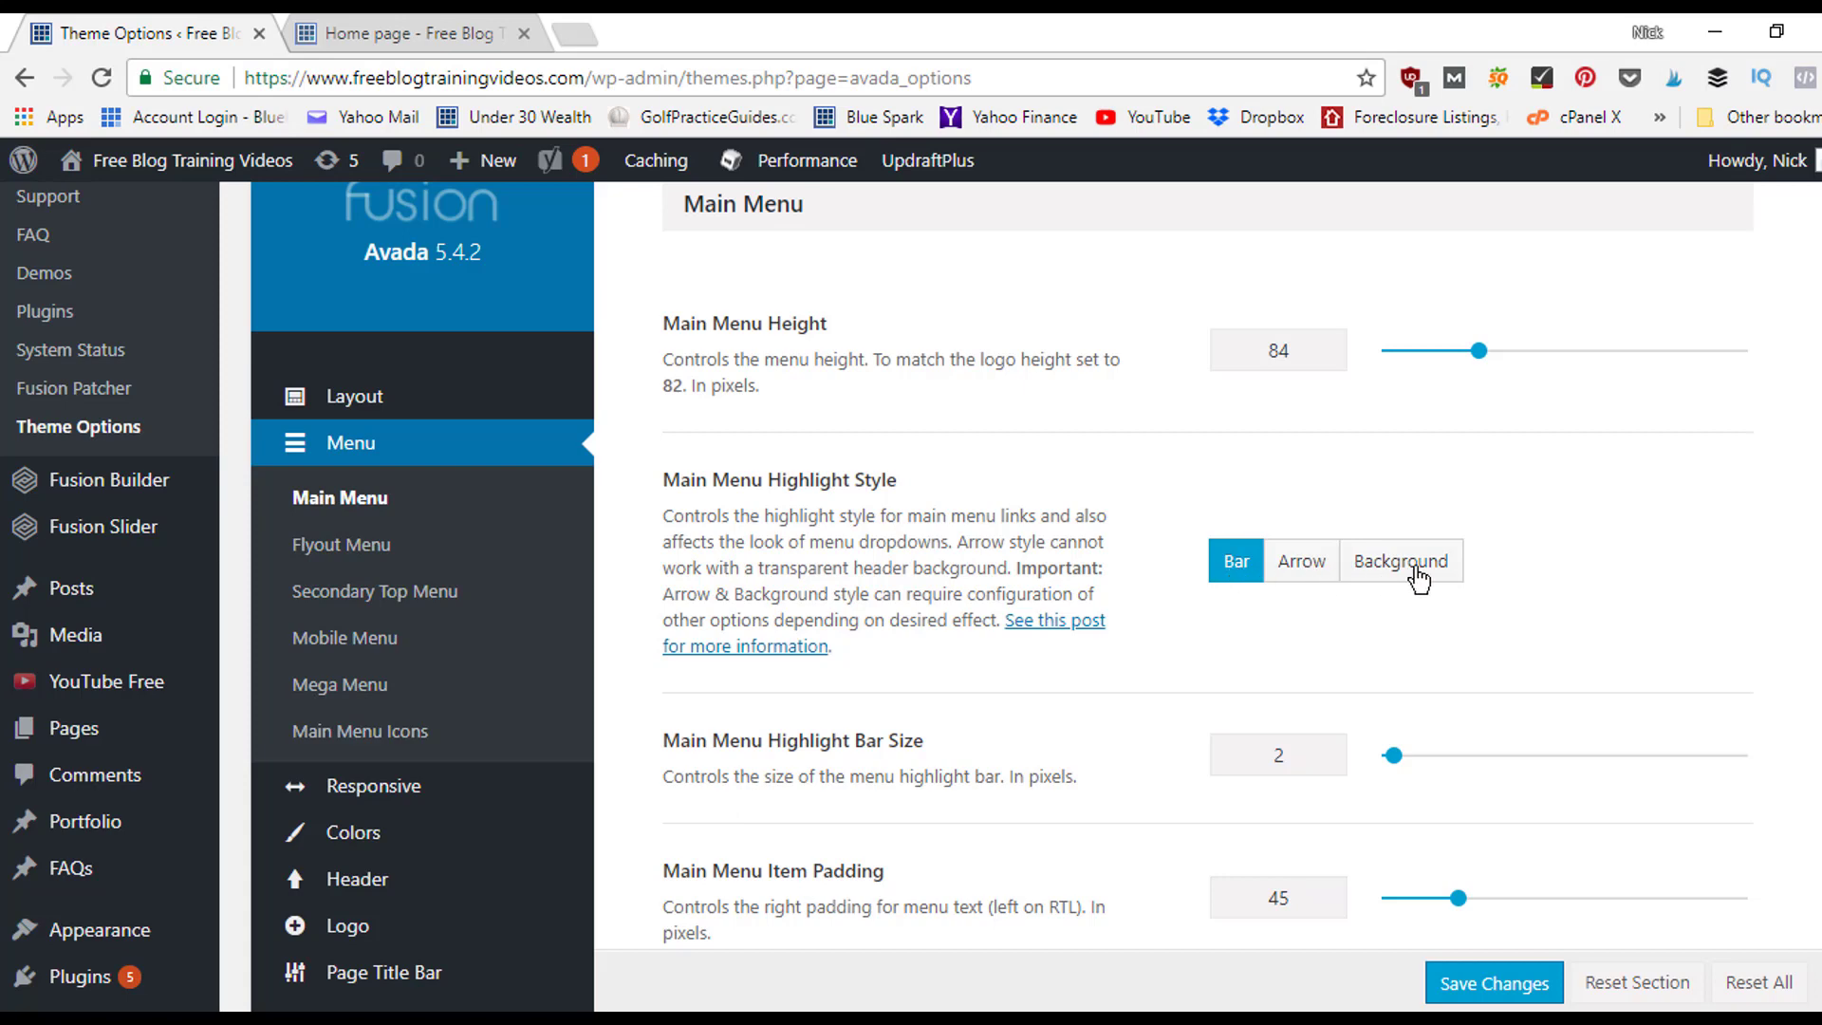
left_click(438, 29)
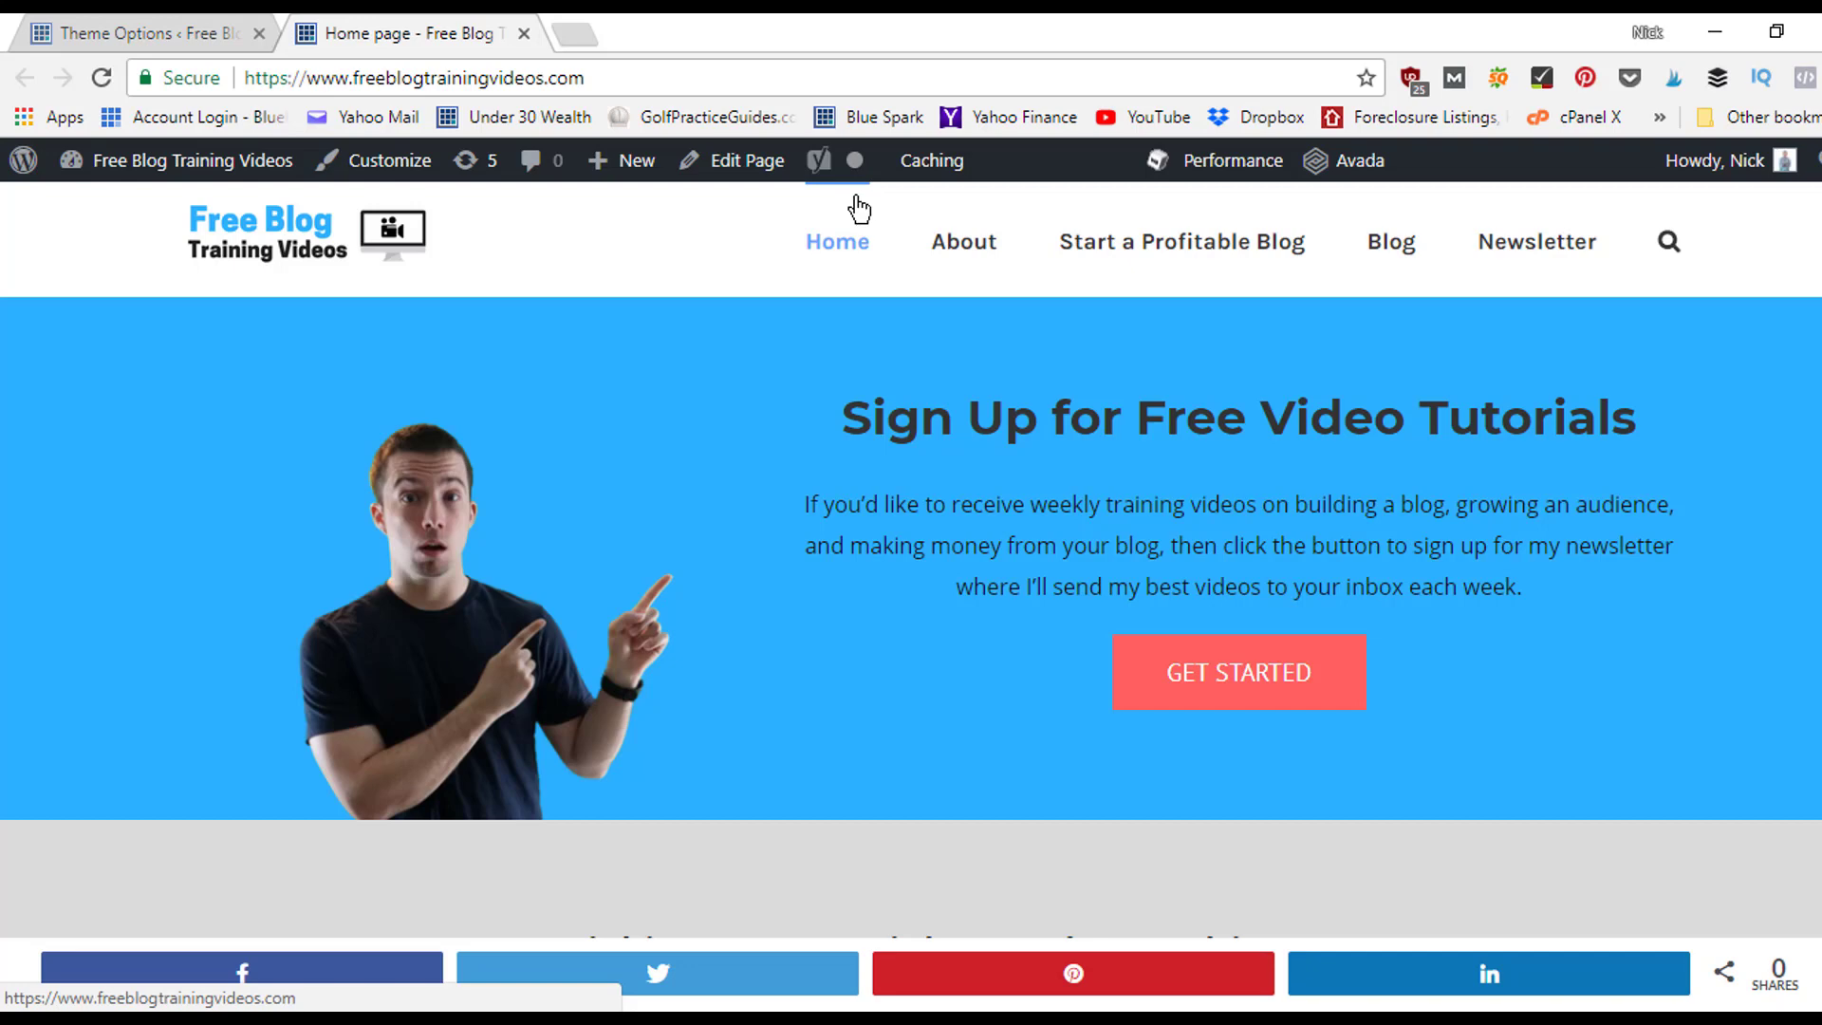
left_click(183, 33)
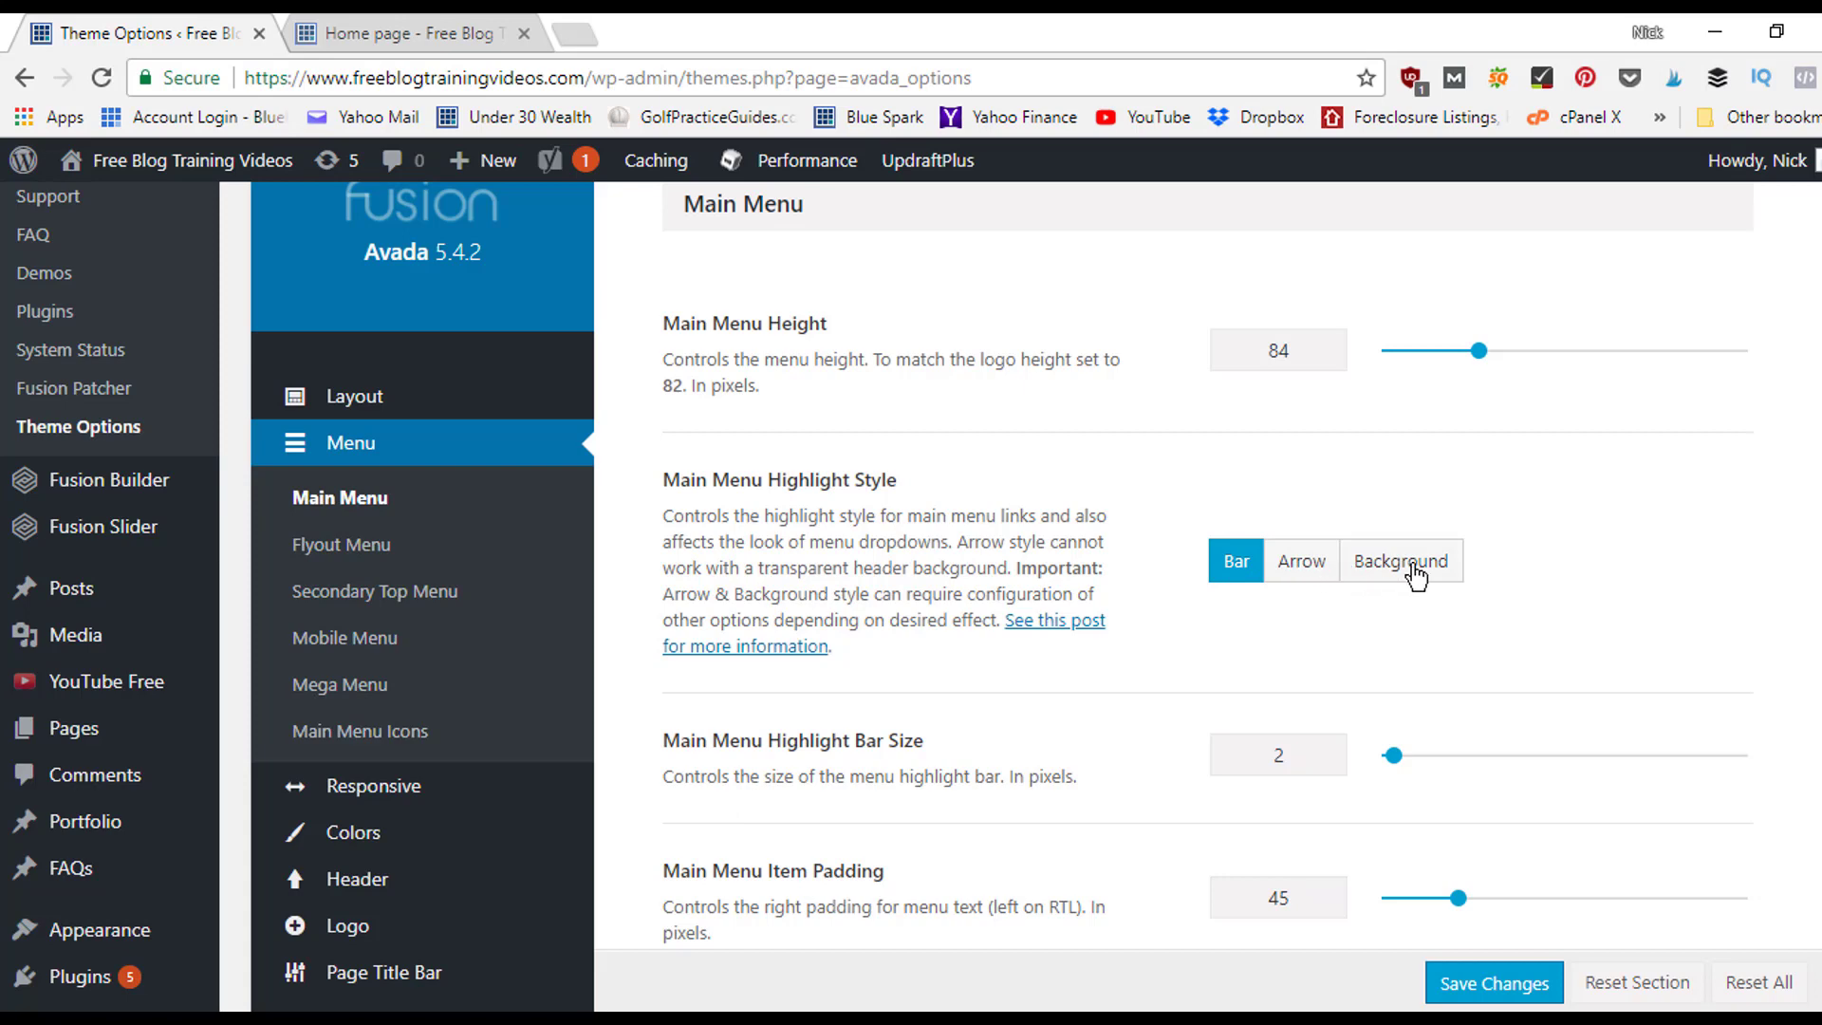
scroll(1405, 392, "down", 5)
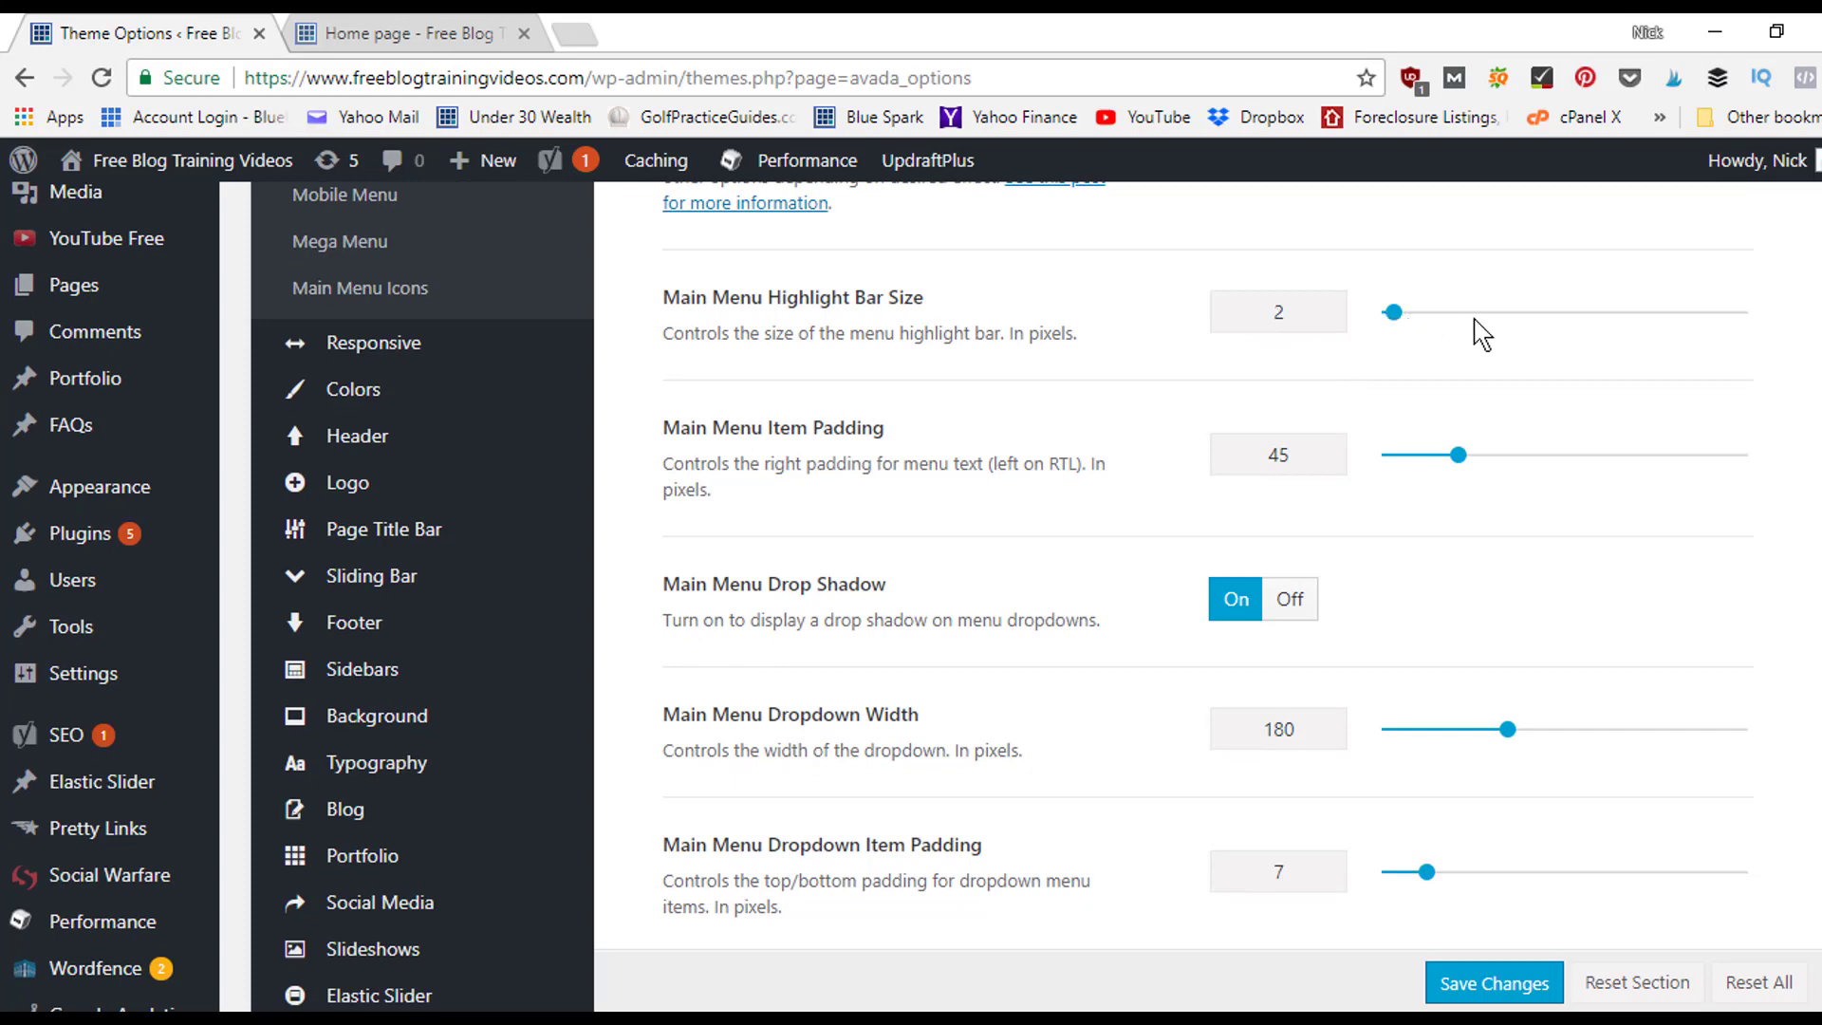
left_click(415, 32)
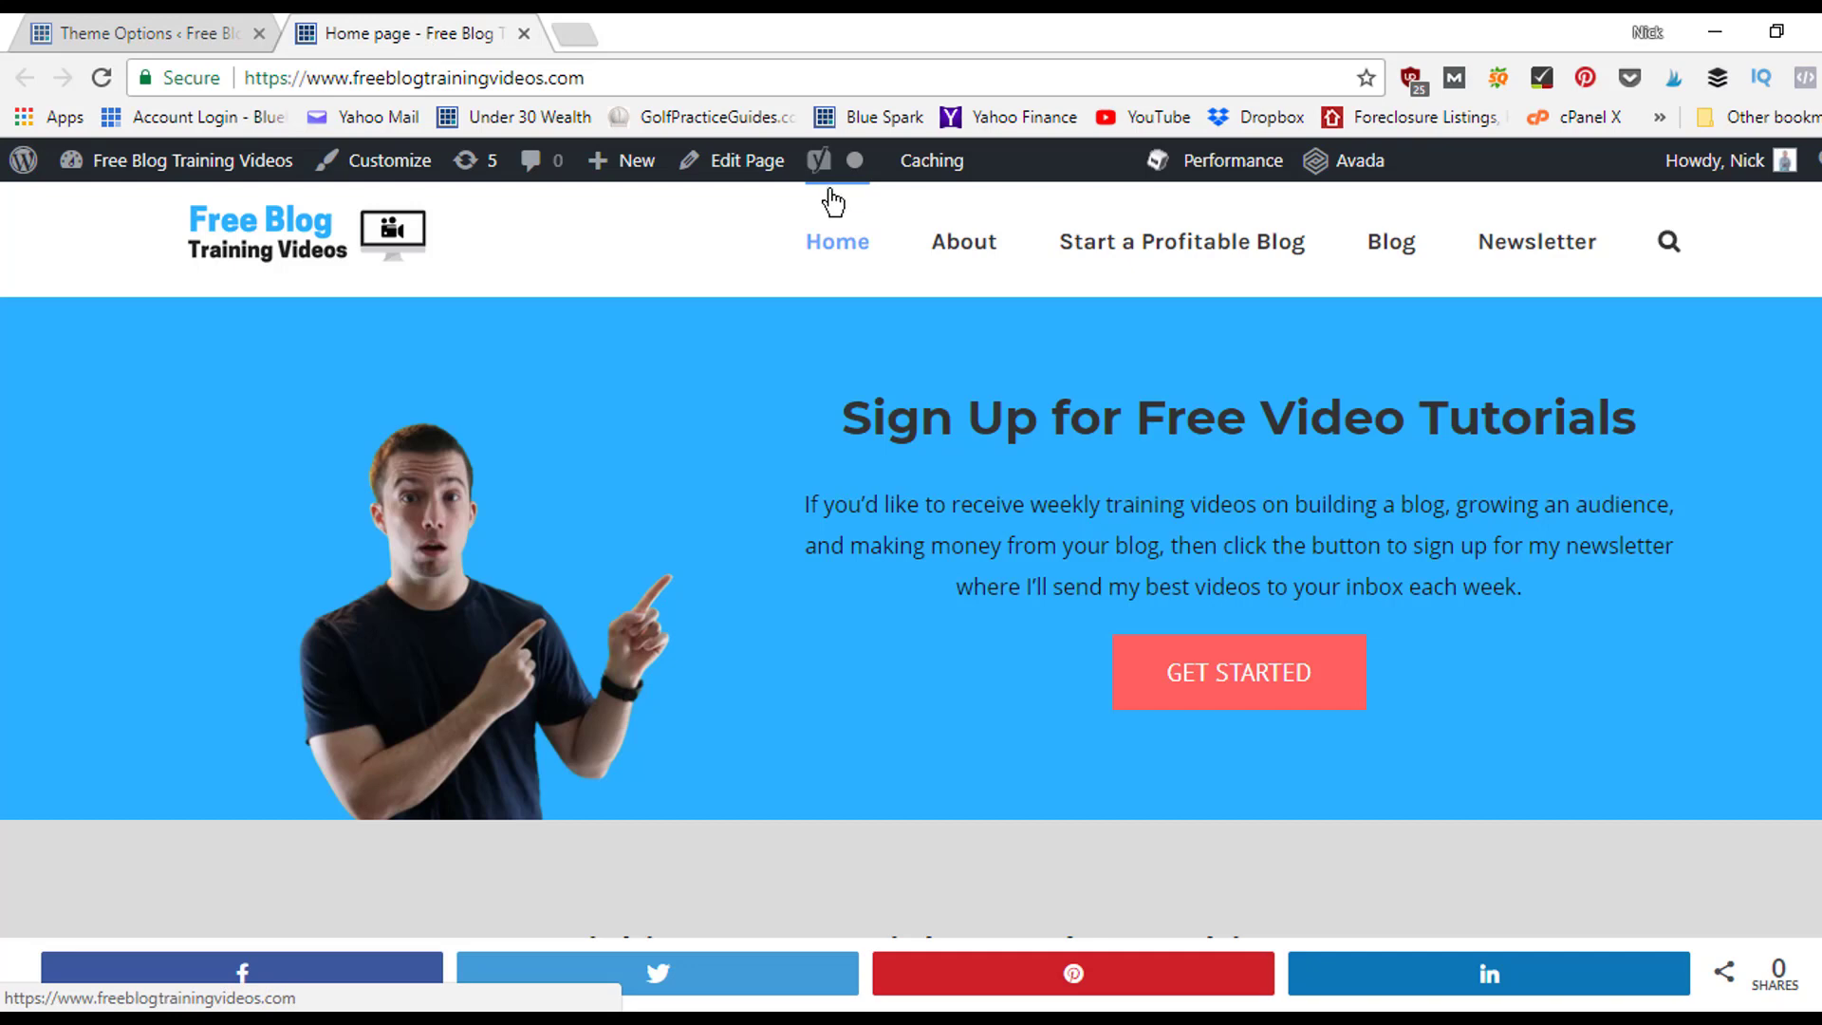
left_click(169, 28)
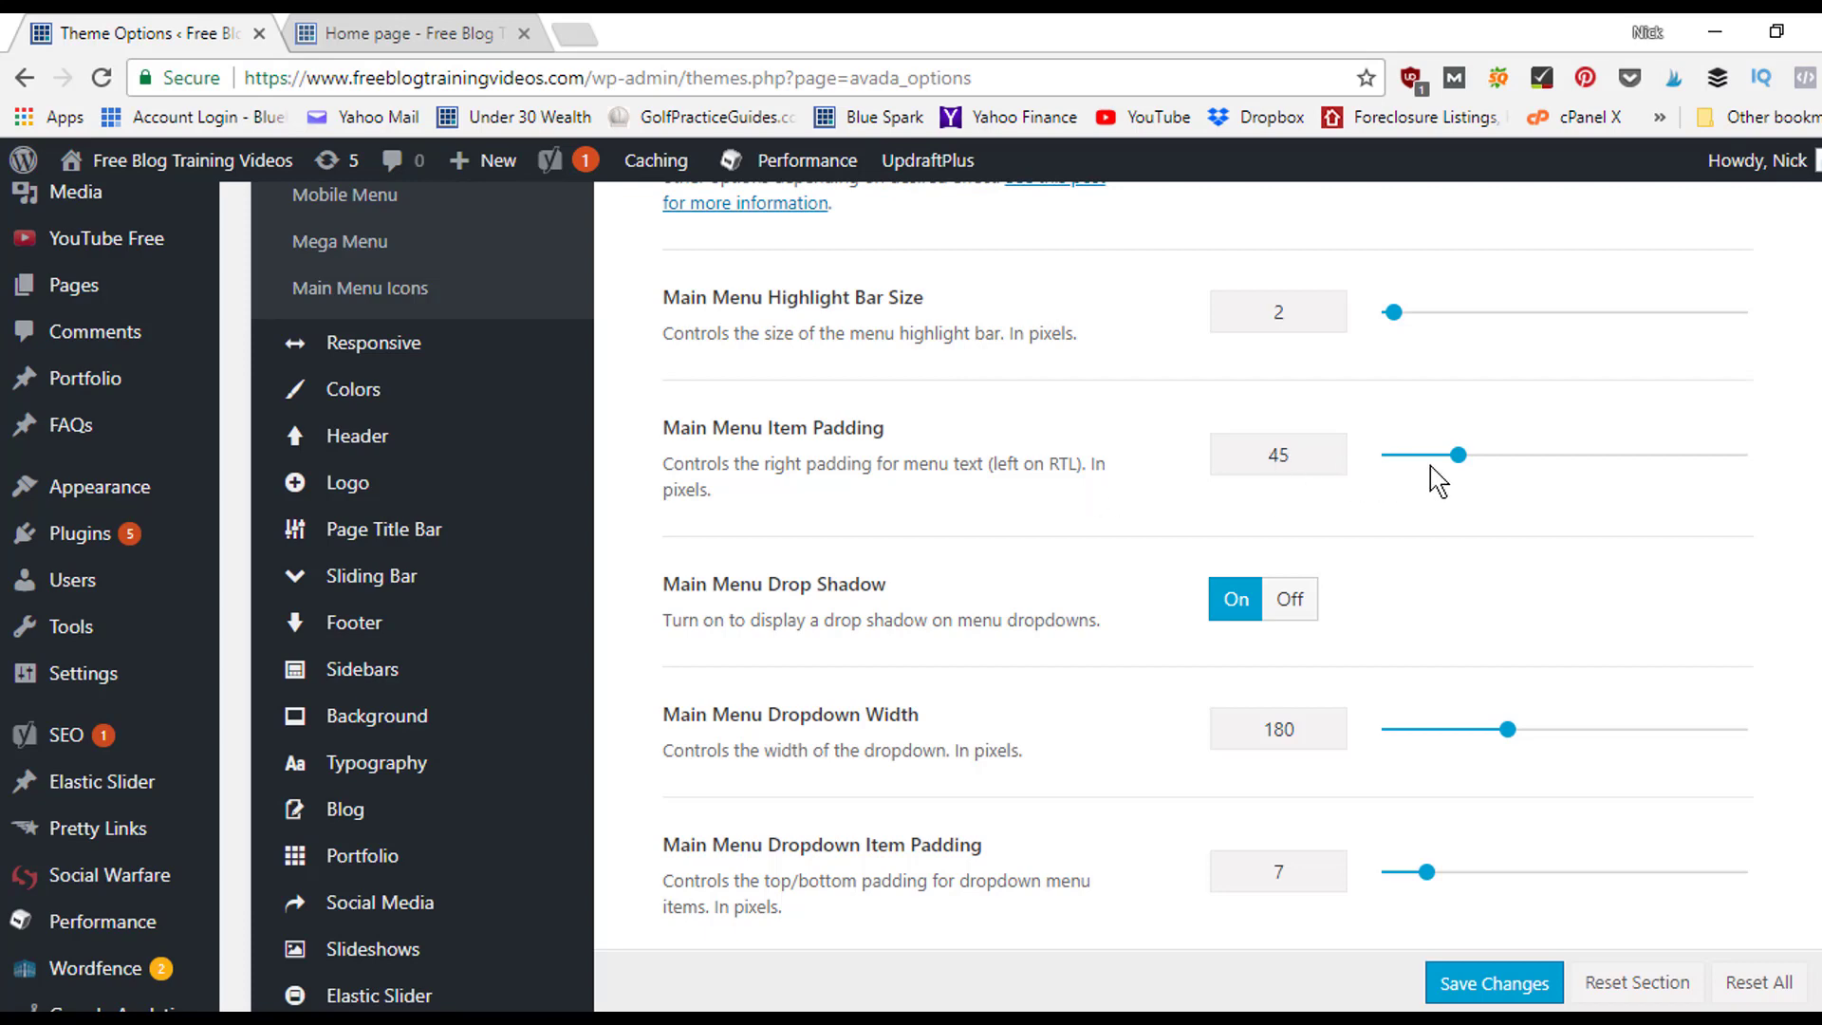
left_click(467, 31)
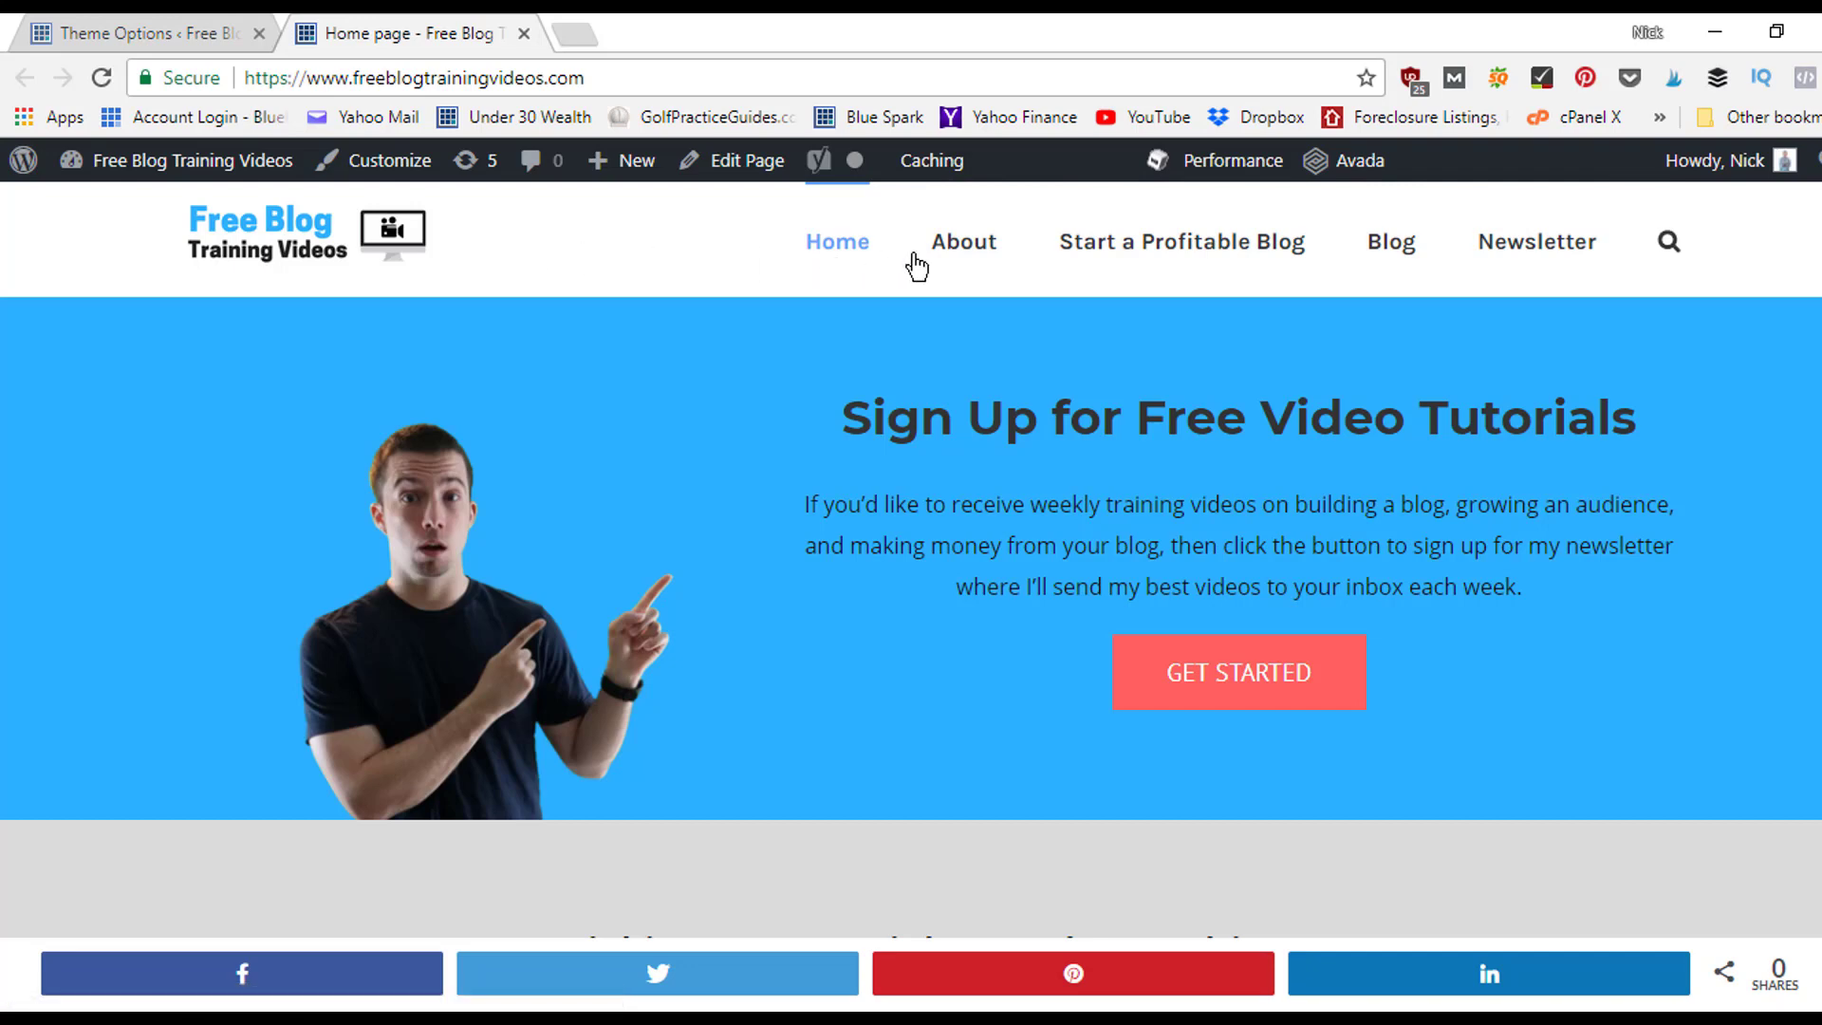
left_click(123, 33)
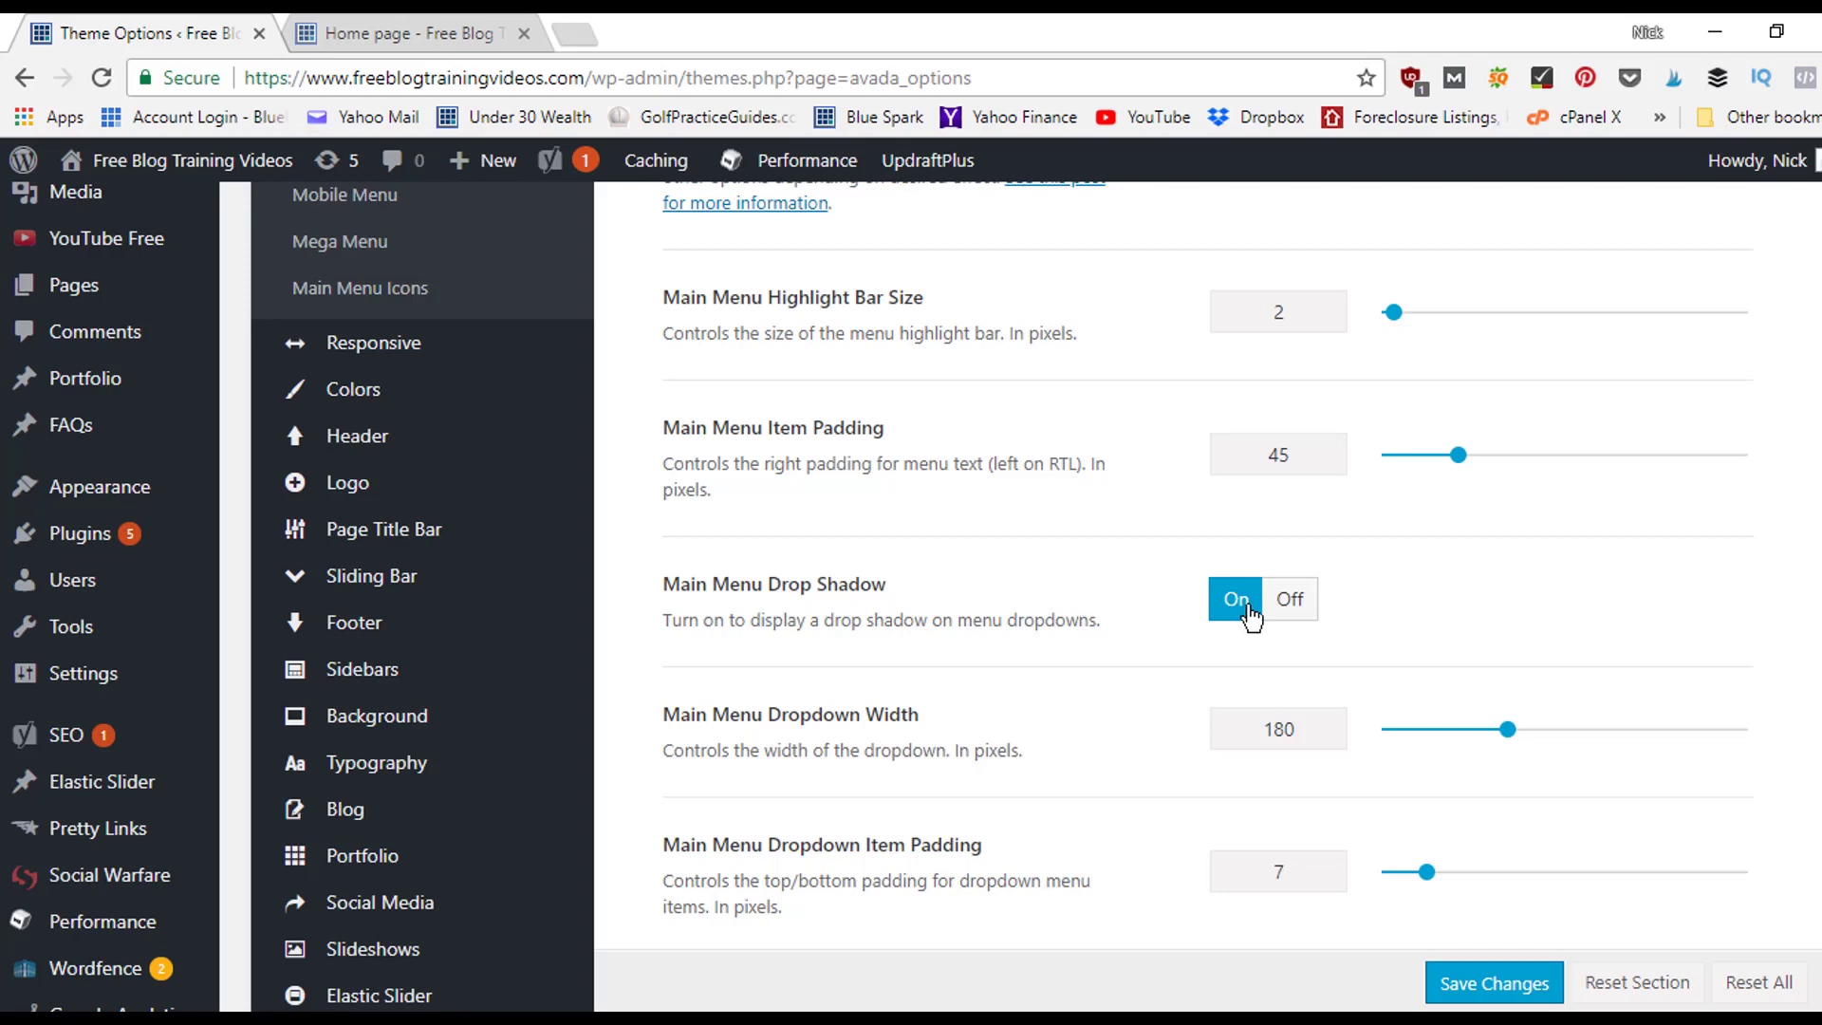
left_click(380, 28)
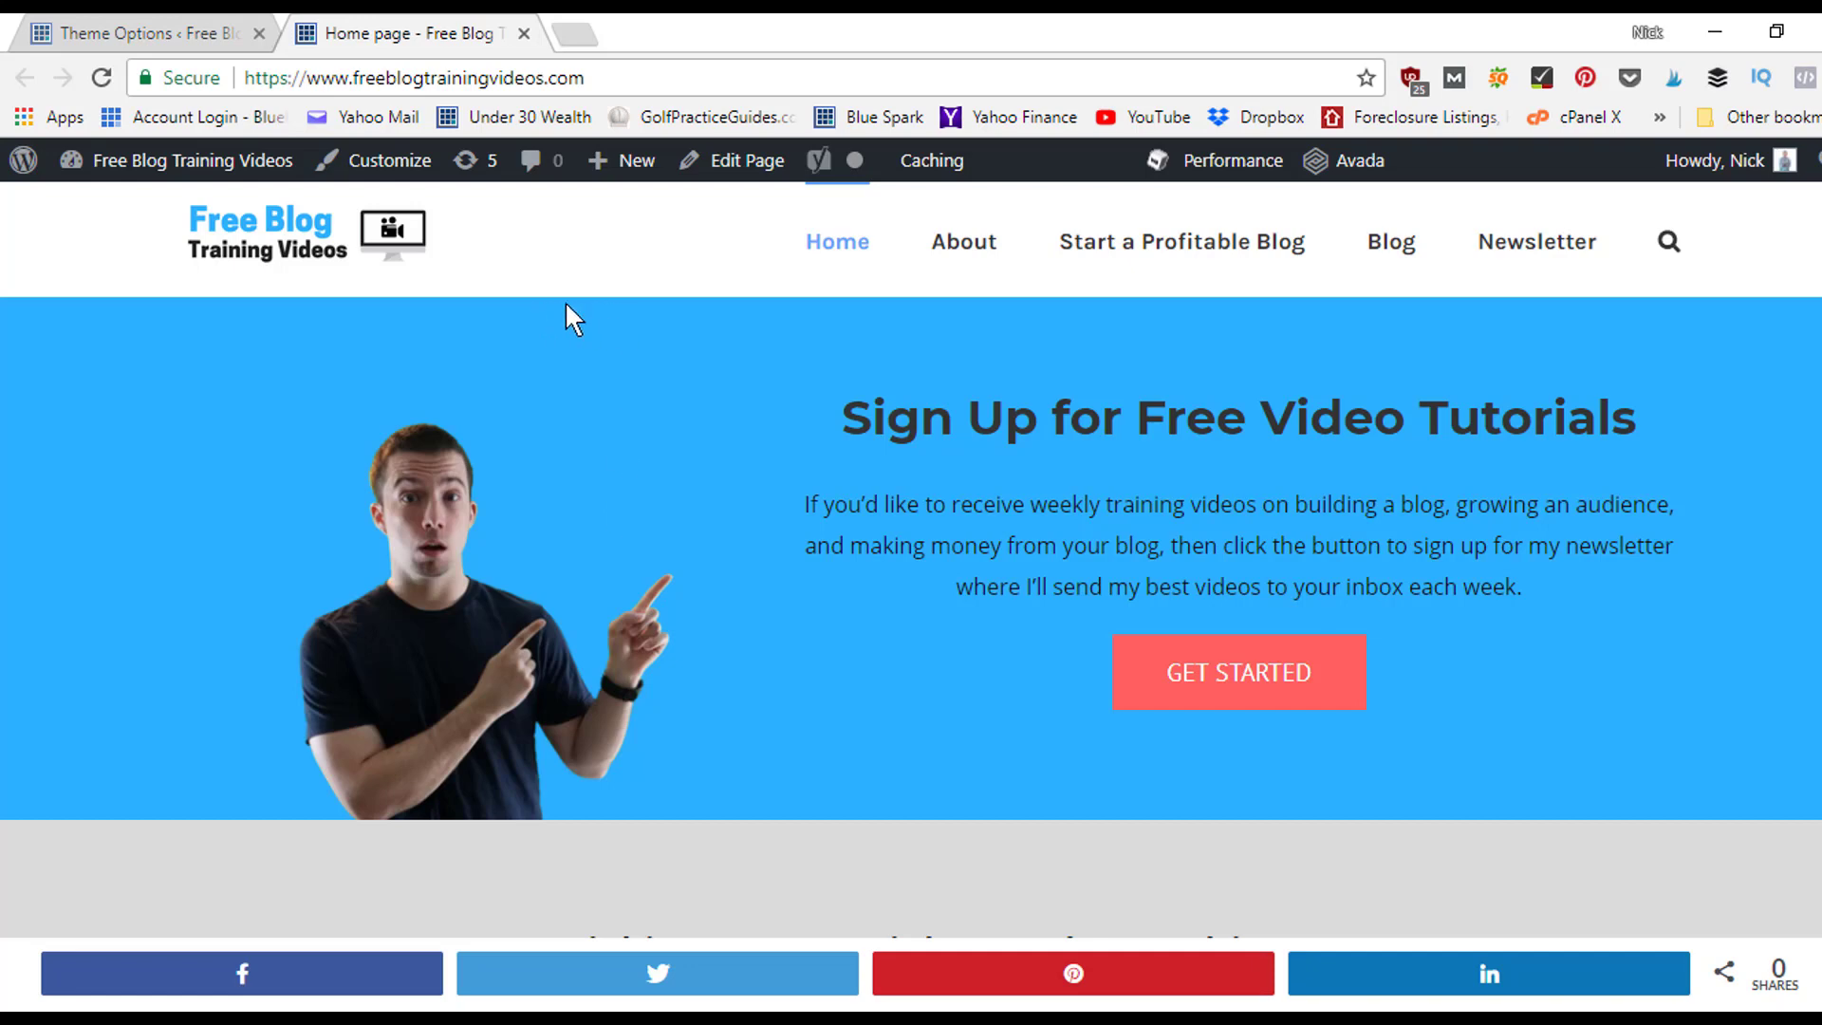
left_click(192, 29)
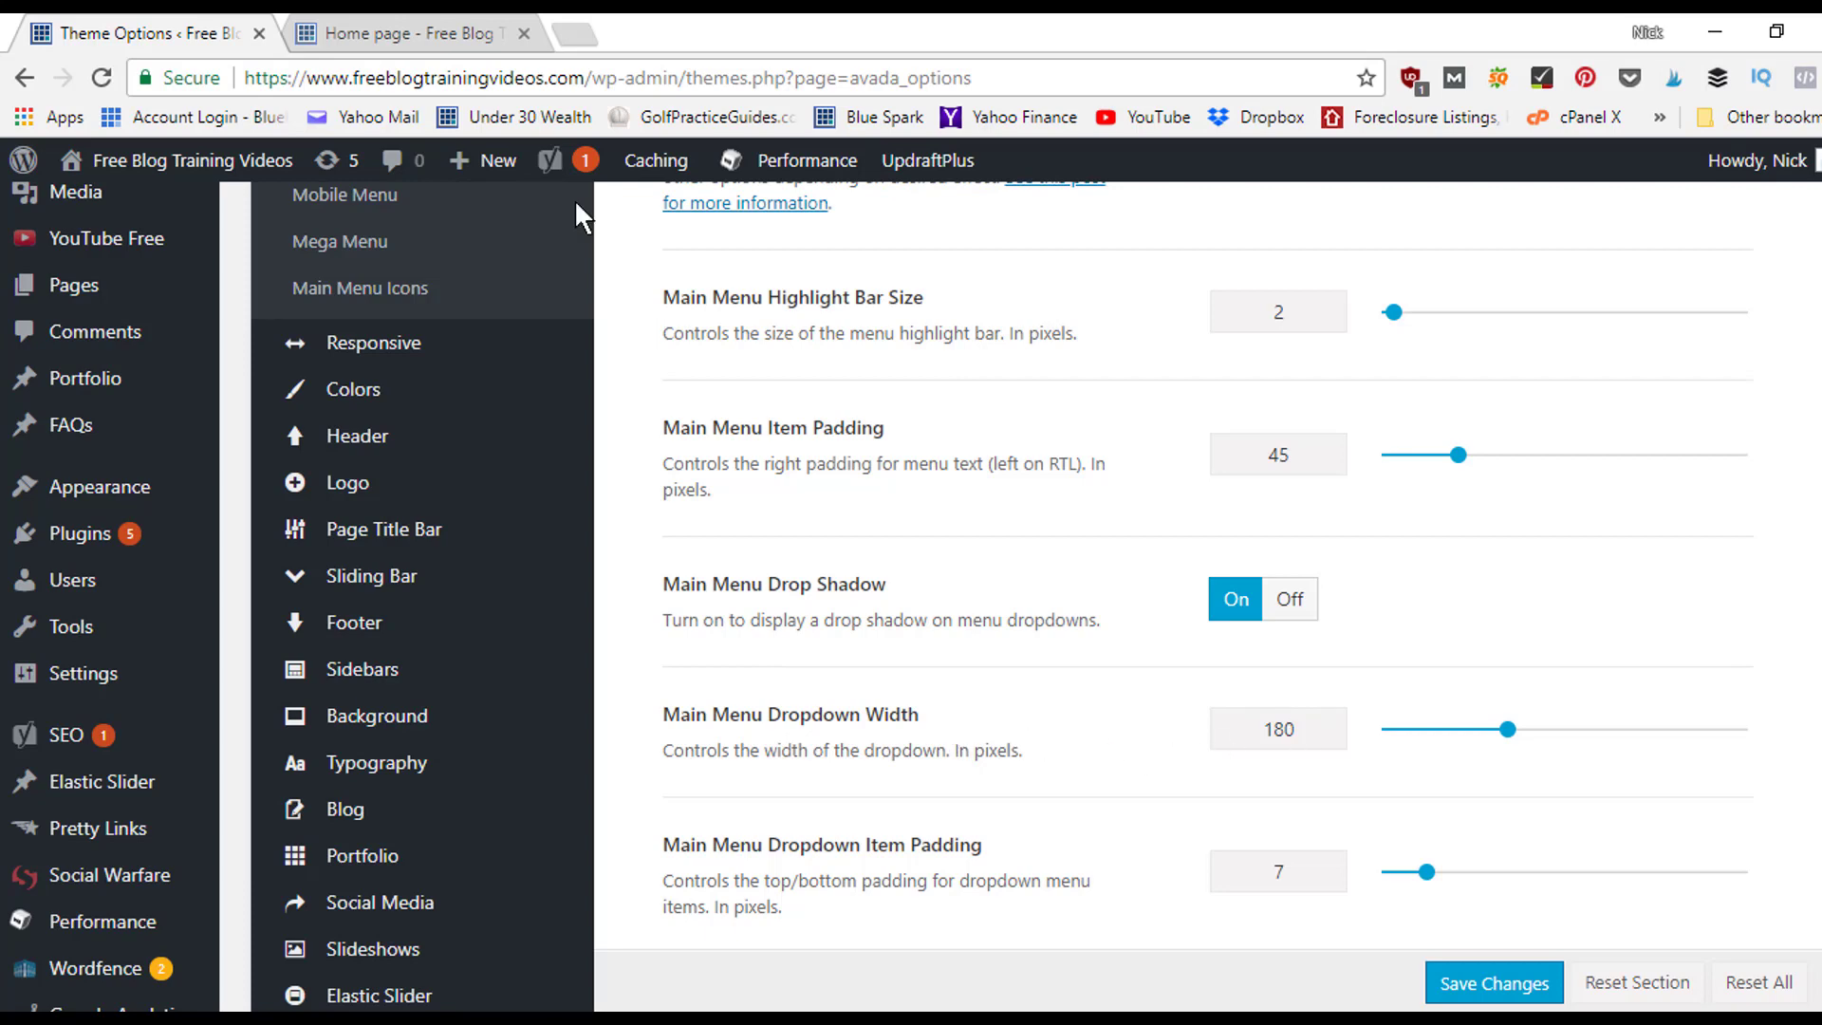
left_click(418, 30)
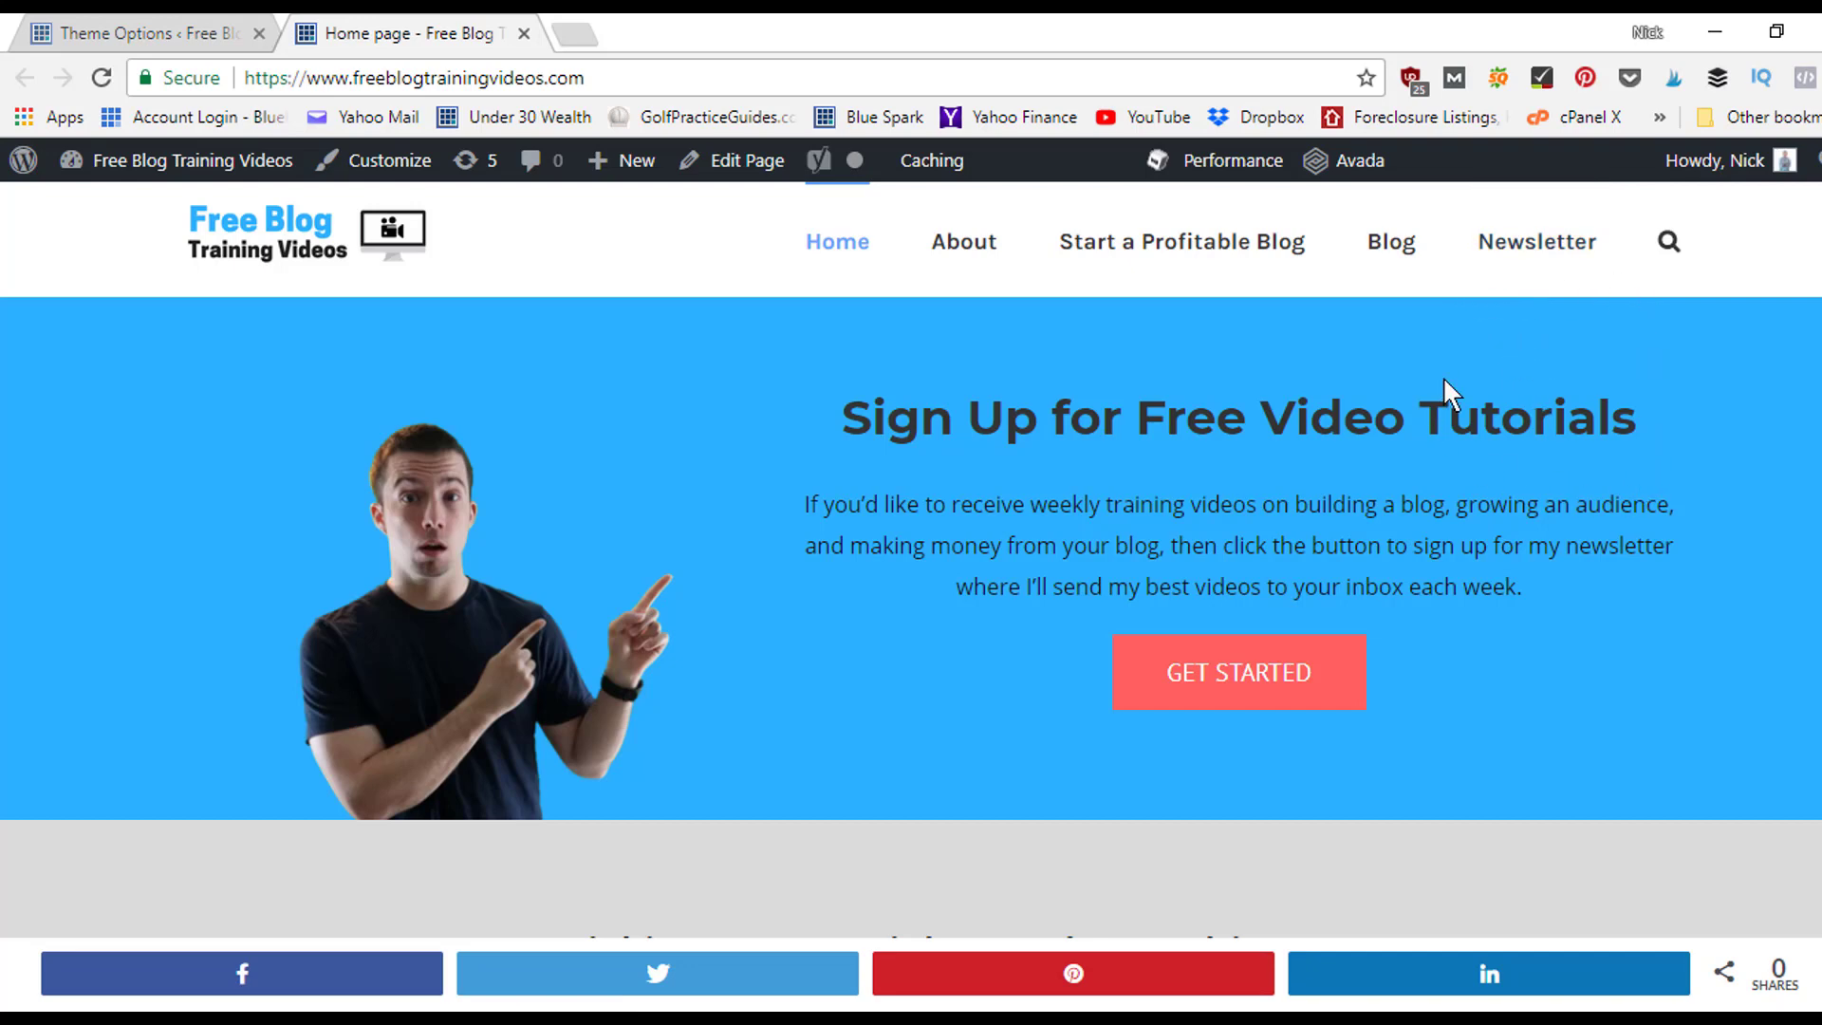
left_click(242, 31)
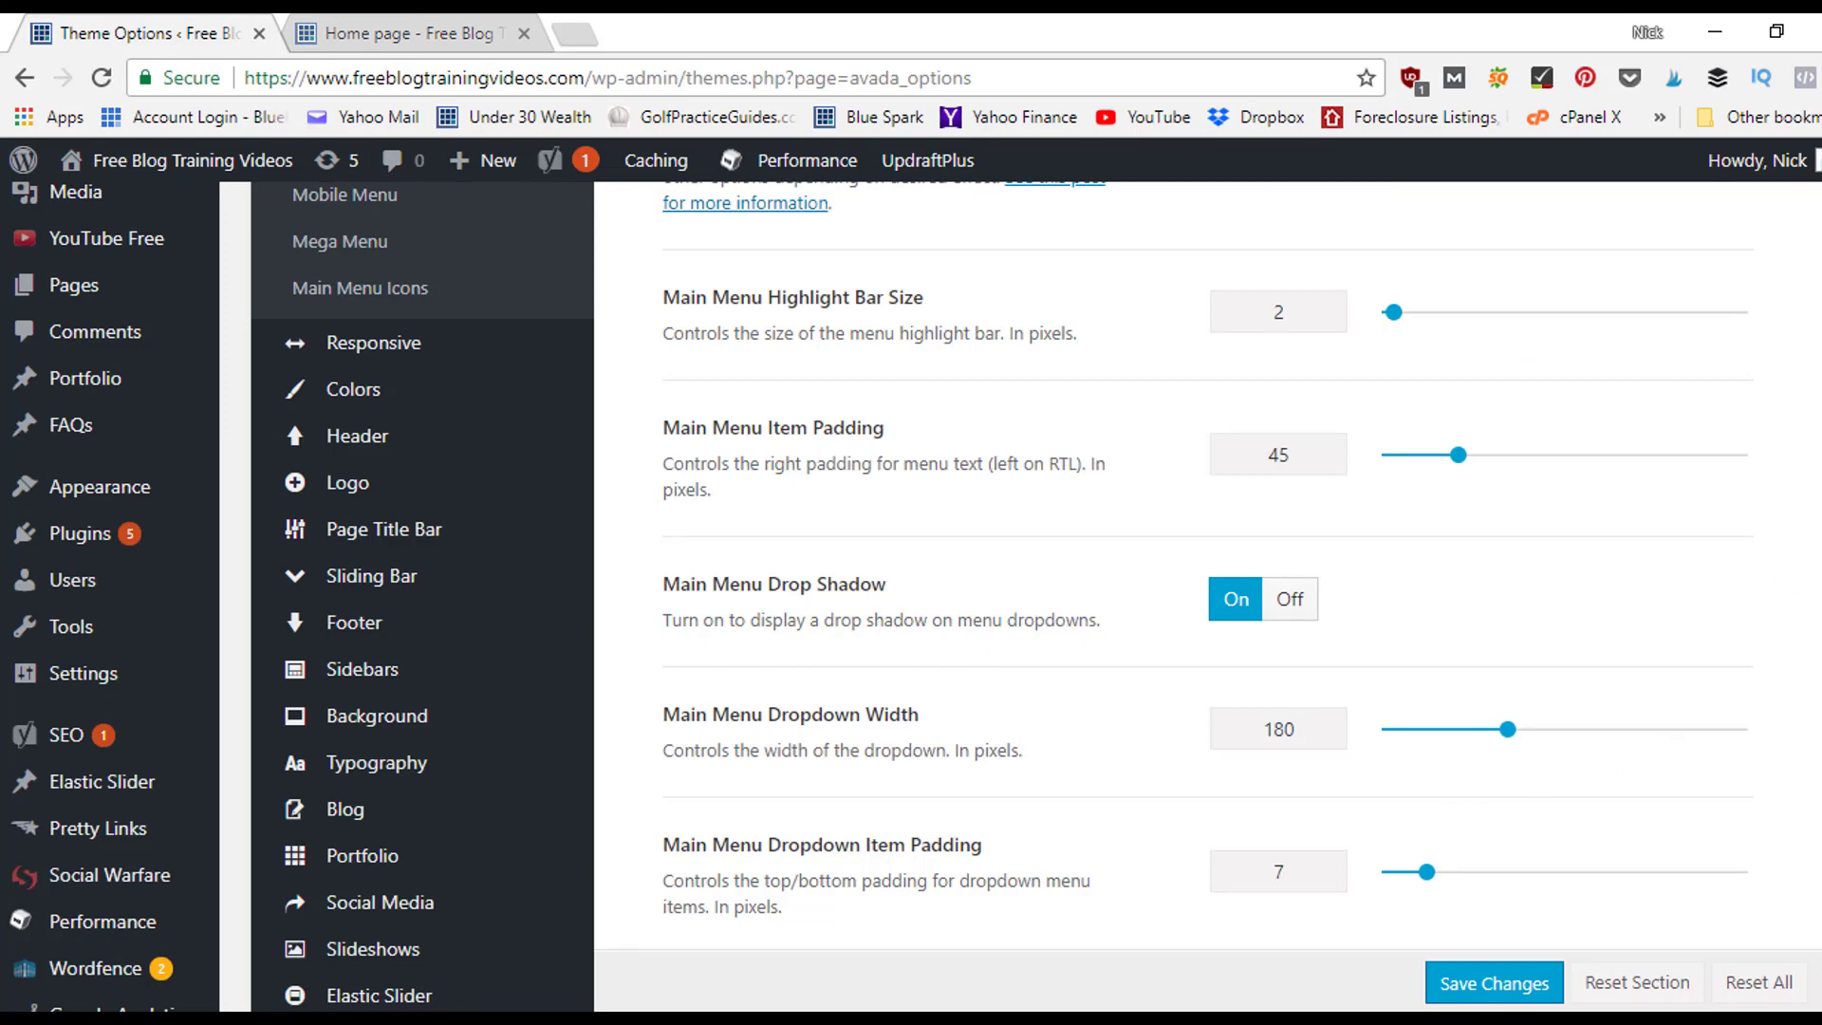
- Scroll to the Main Menu search icon options, comparing them with the homepage header's search icon
scroll(1173, 596, "down", 5)
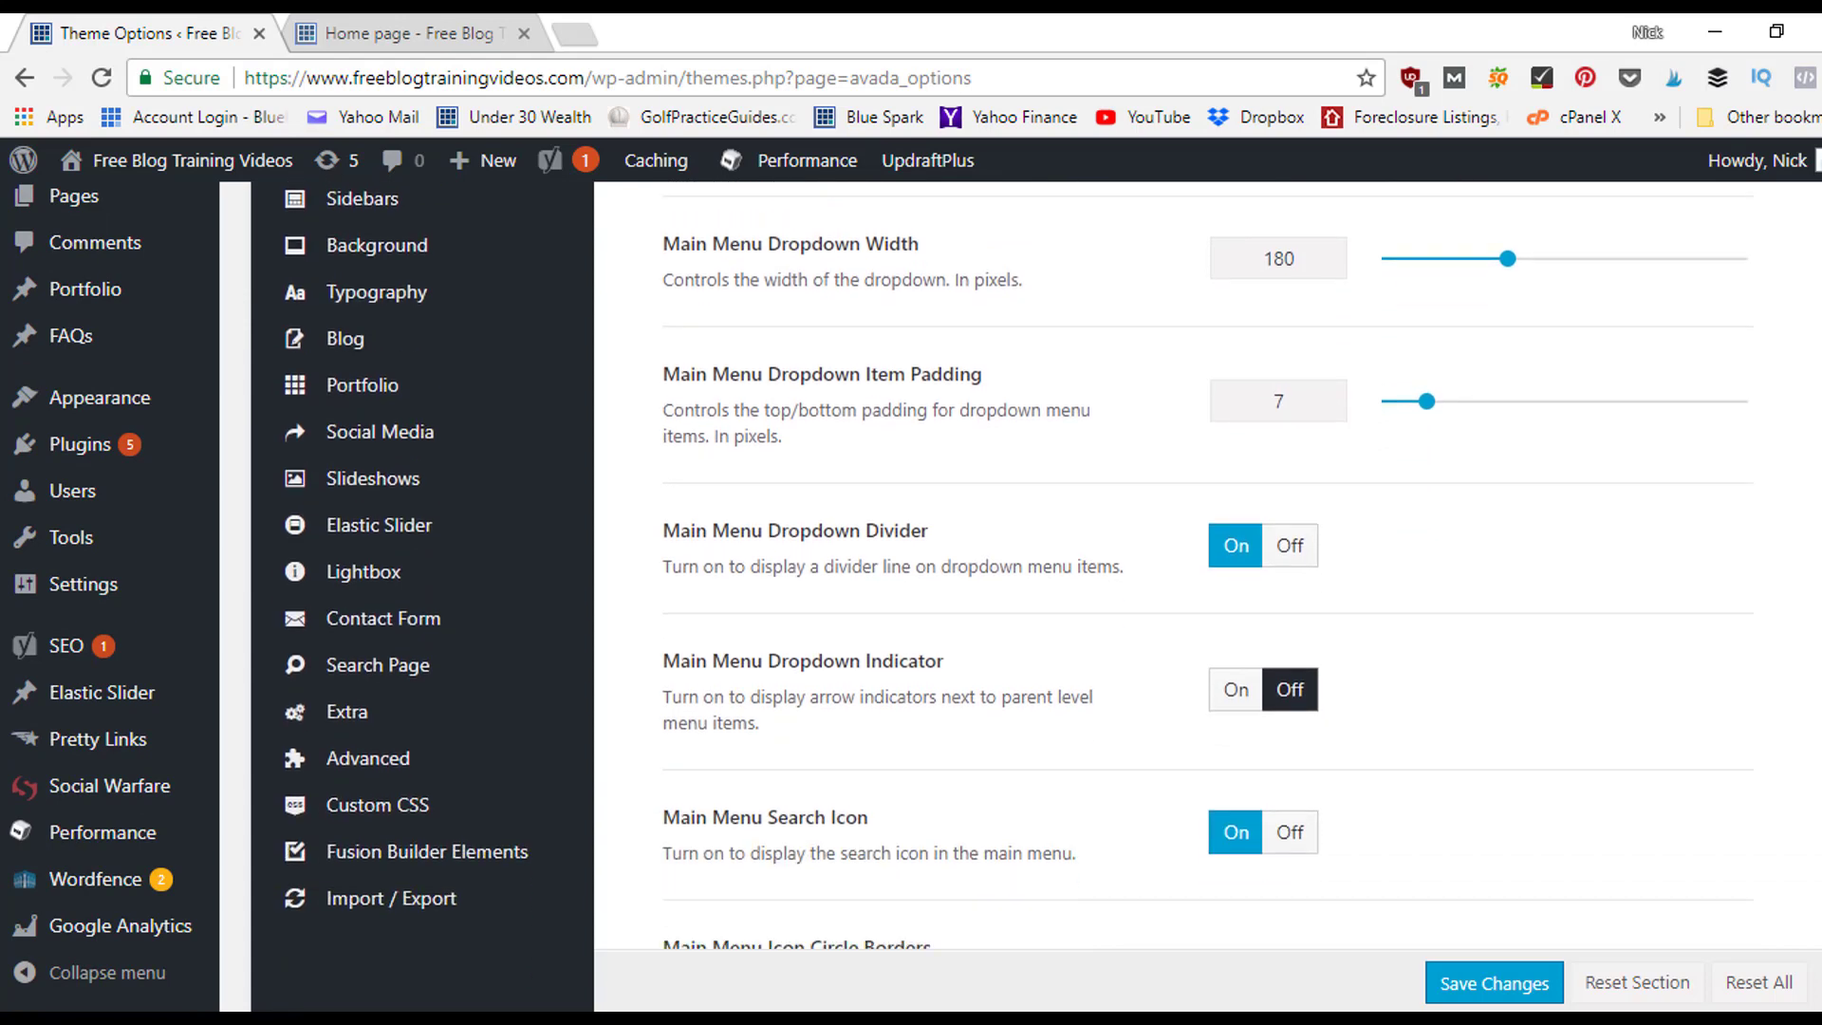
scroll(1173, 596, "down", 1)
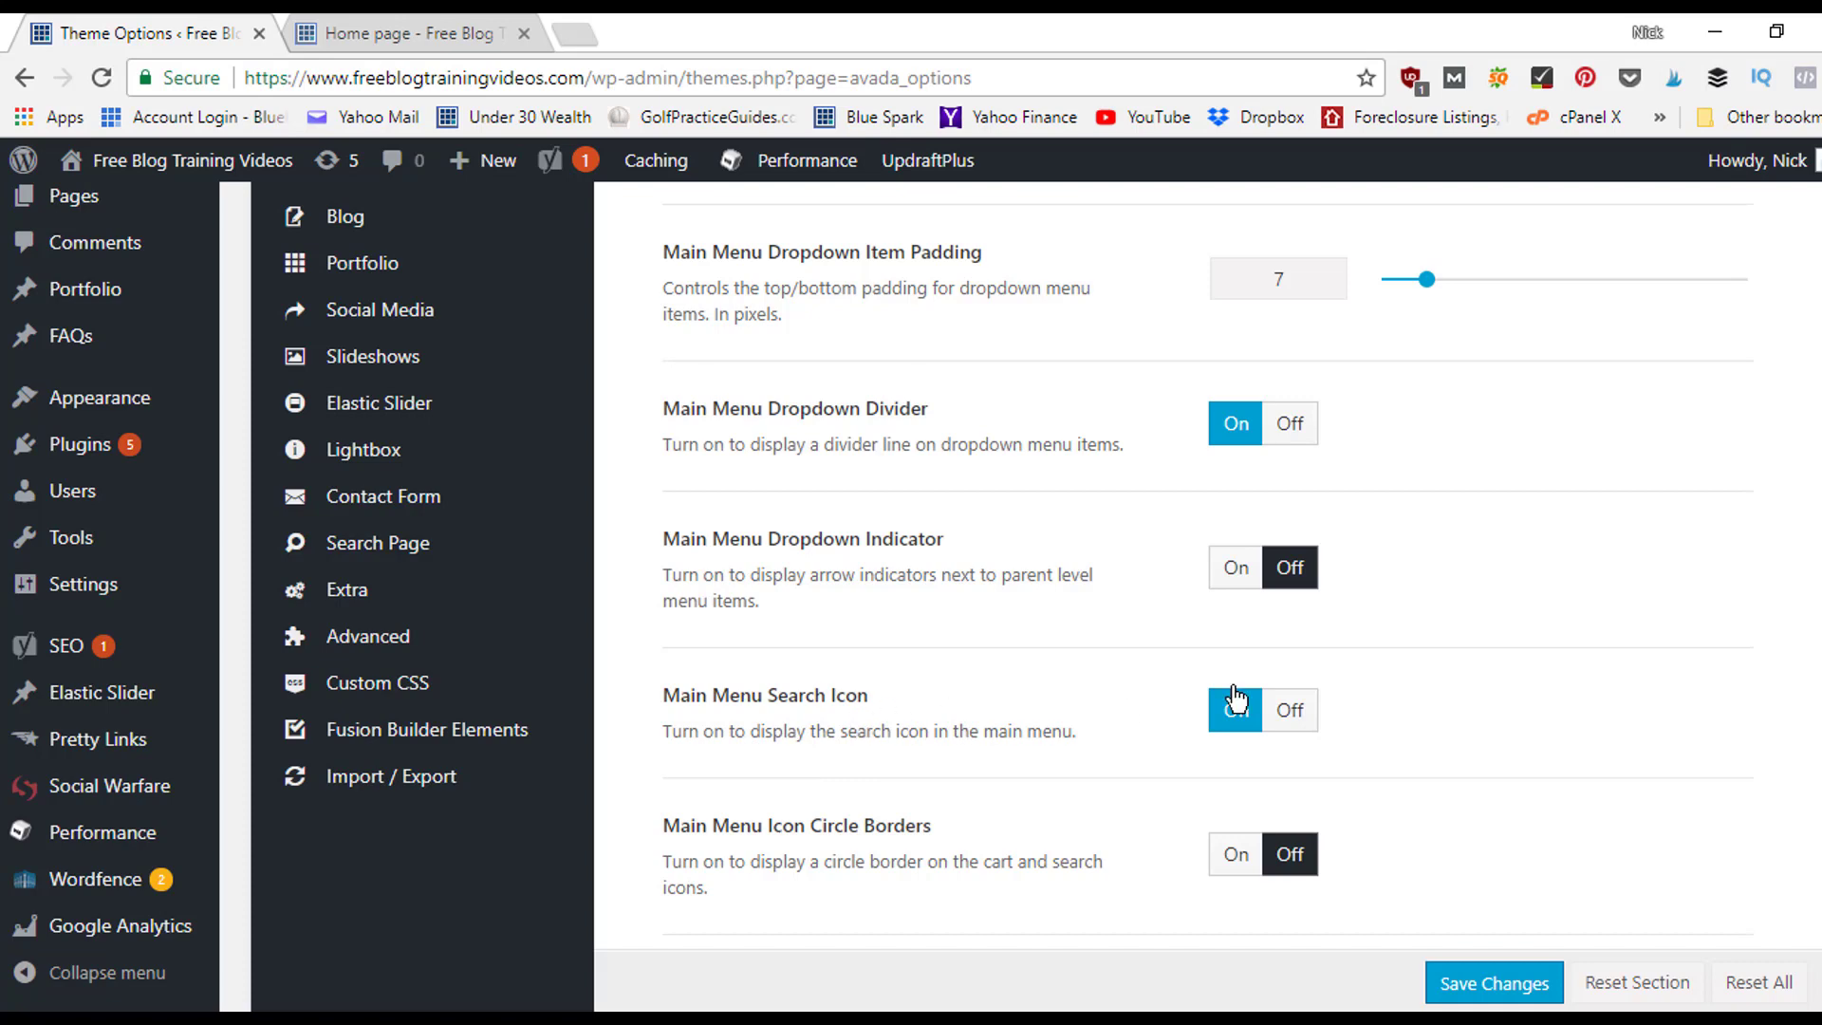
left_click(465, 40)
key("ctrl+Tab")
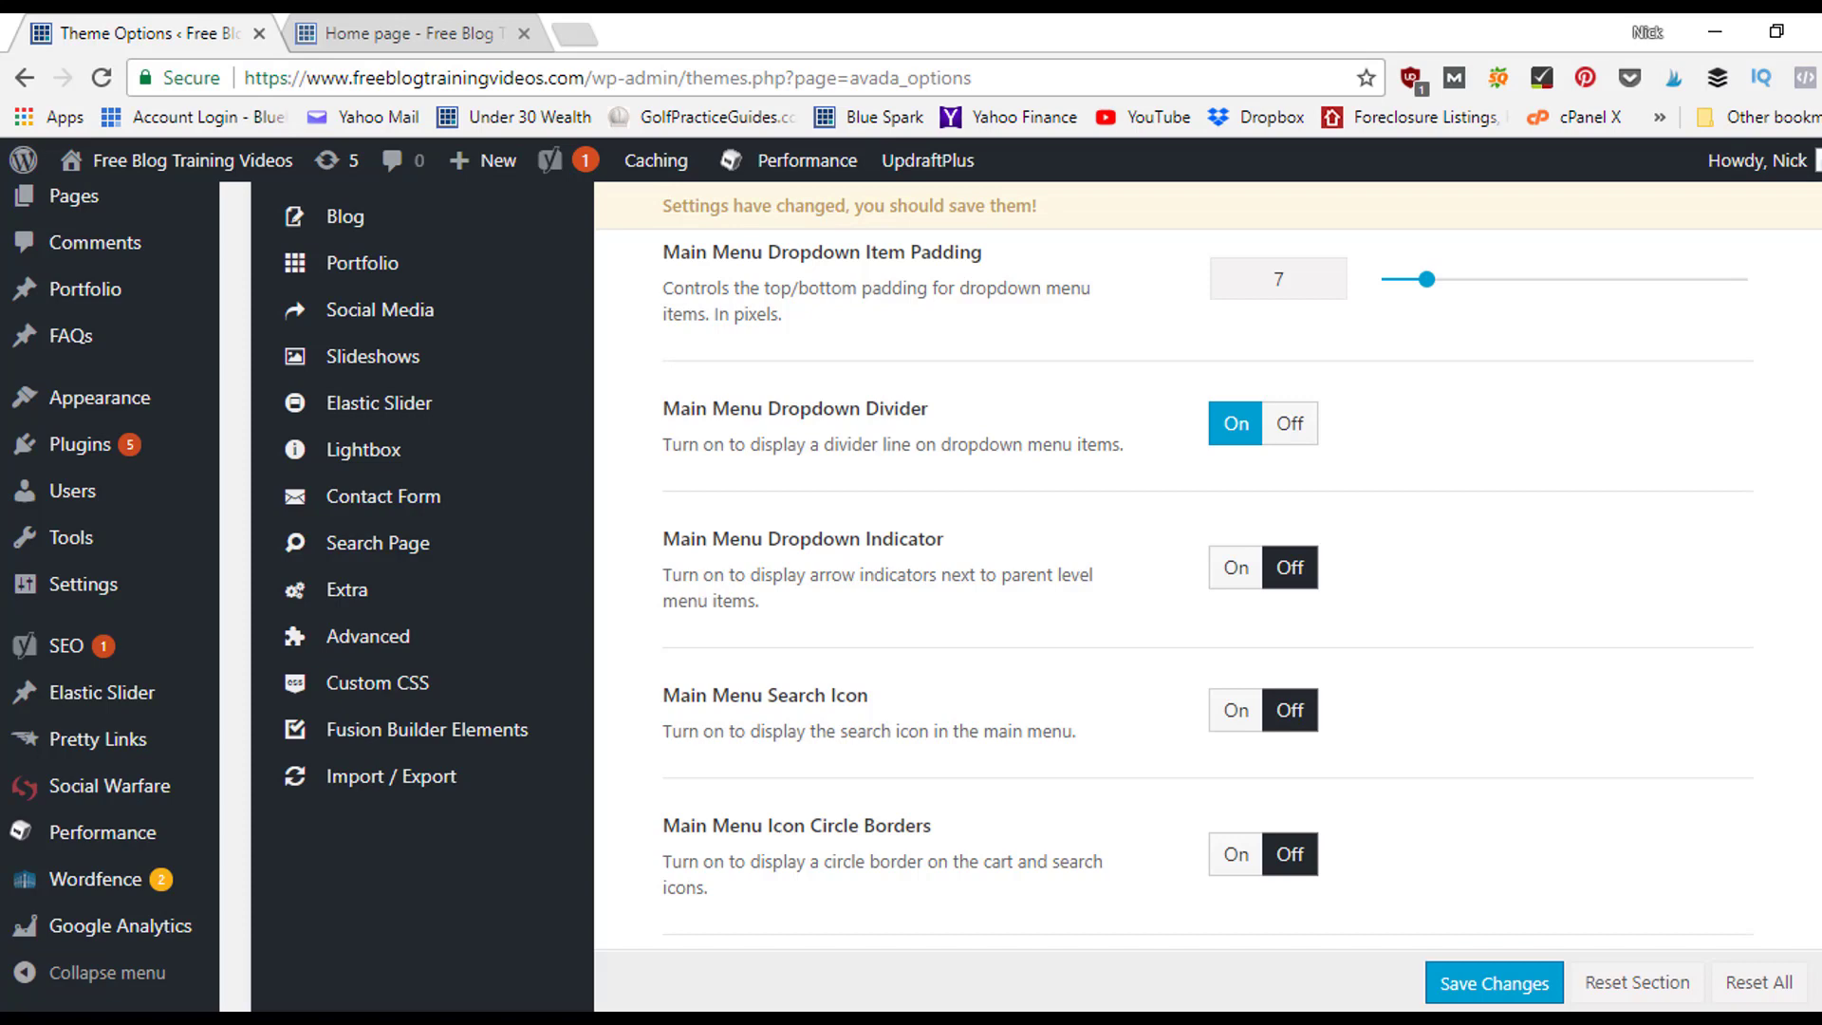
scroll(1173, 569, "down", 3)
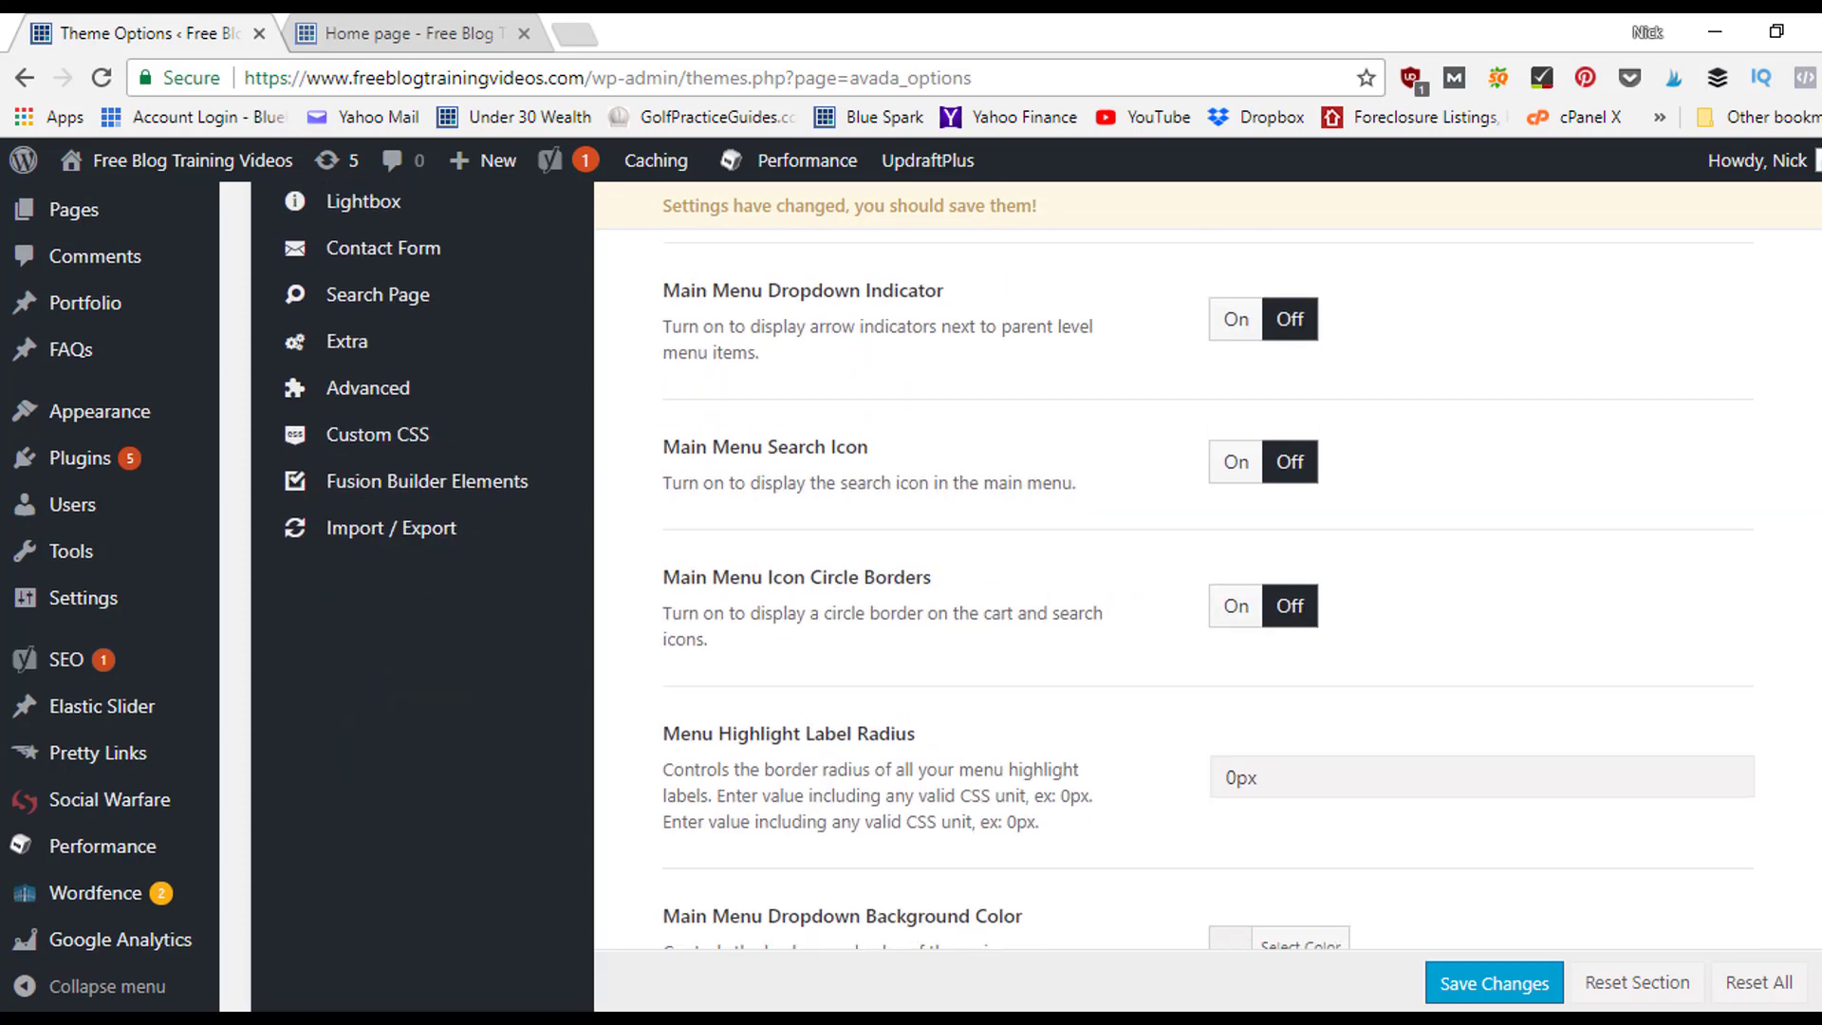
scroll(825, 626, "down", 1)
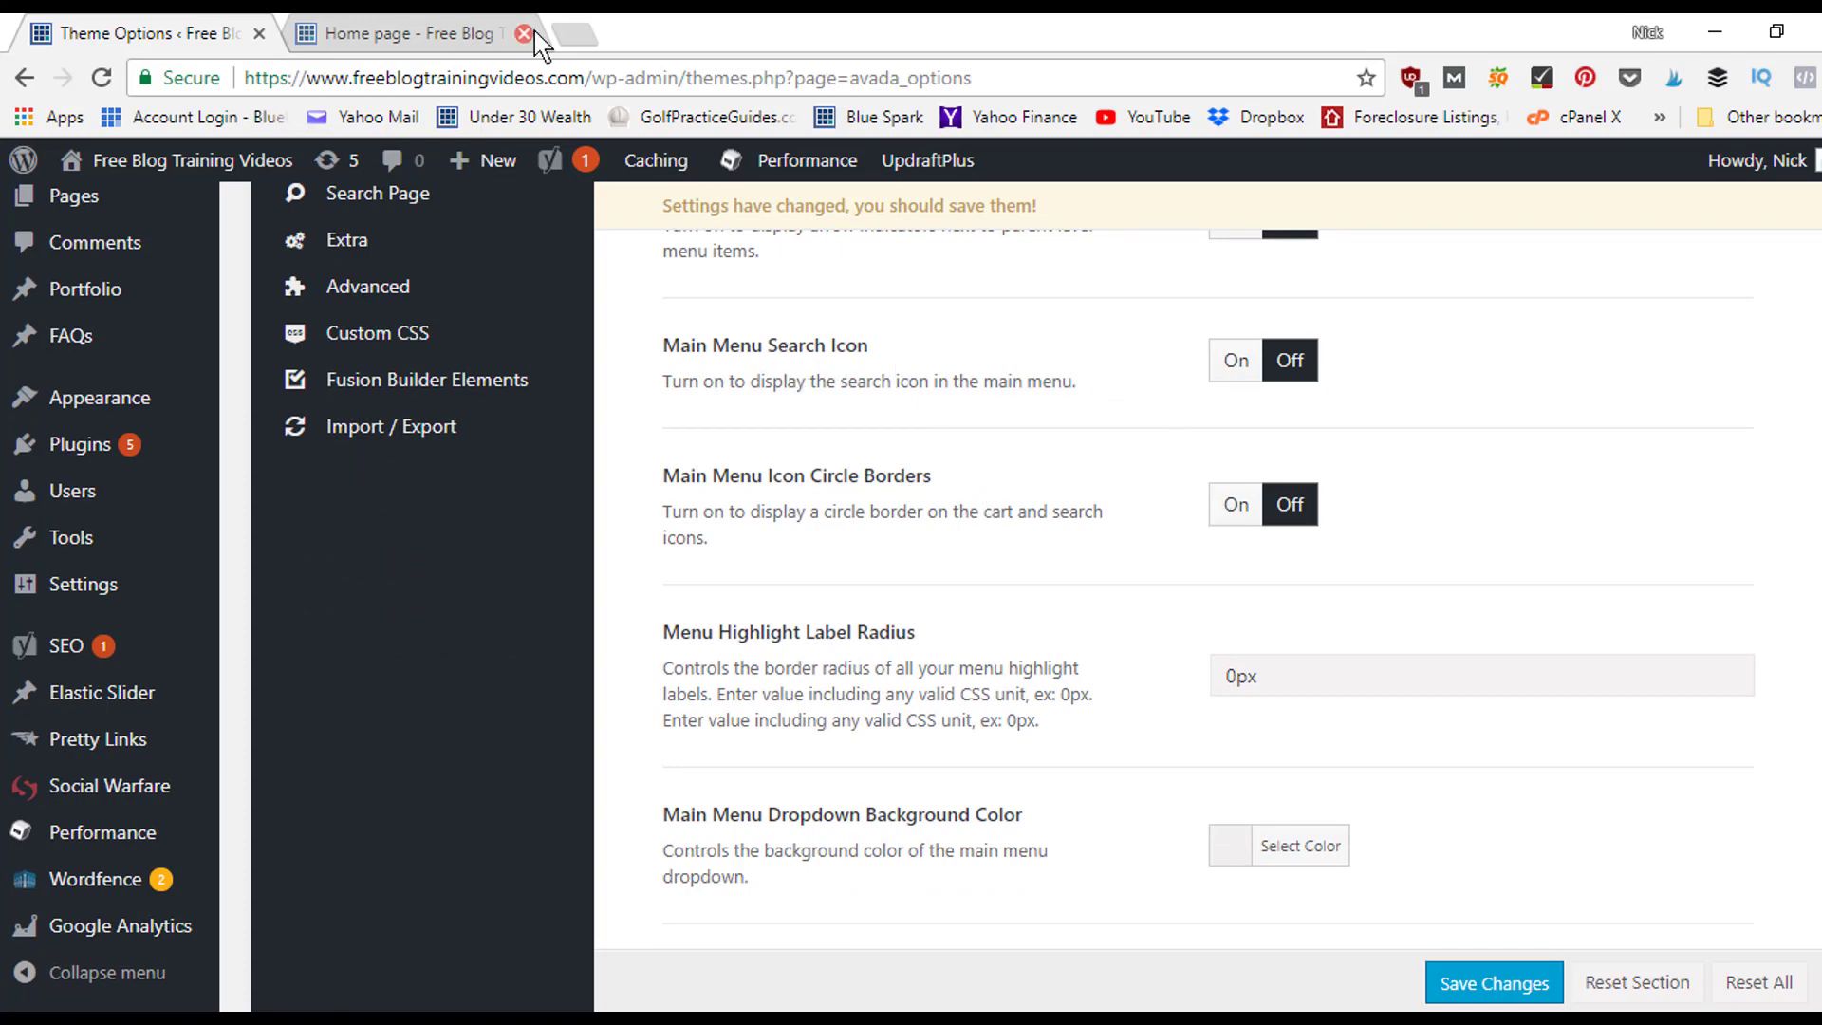
left_click(461, 34)
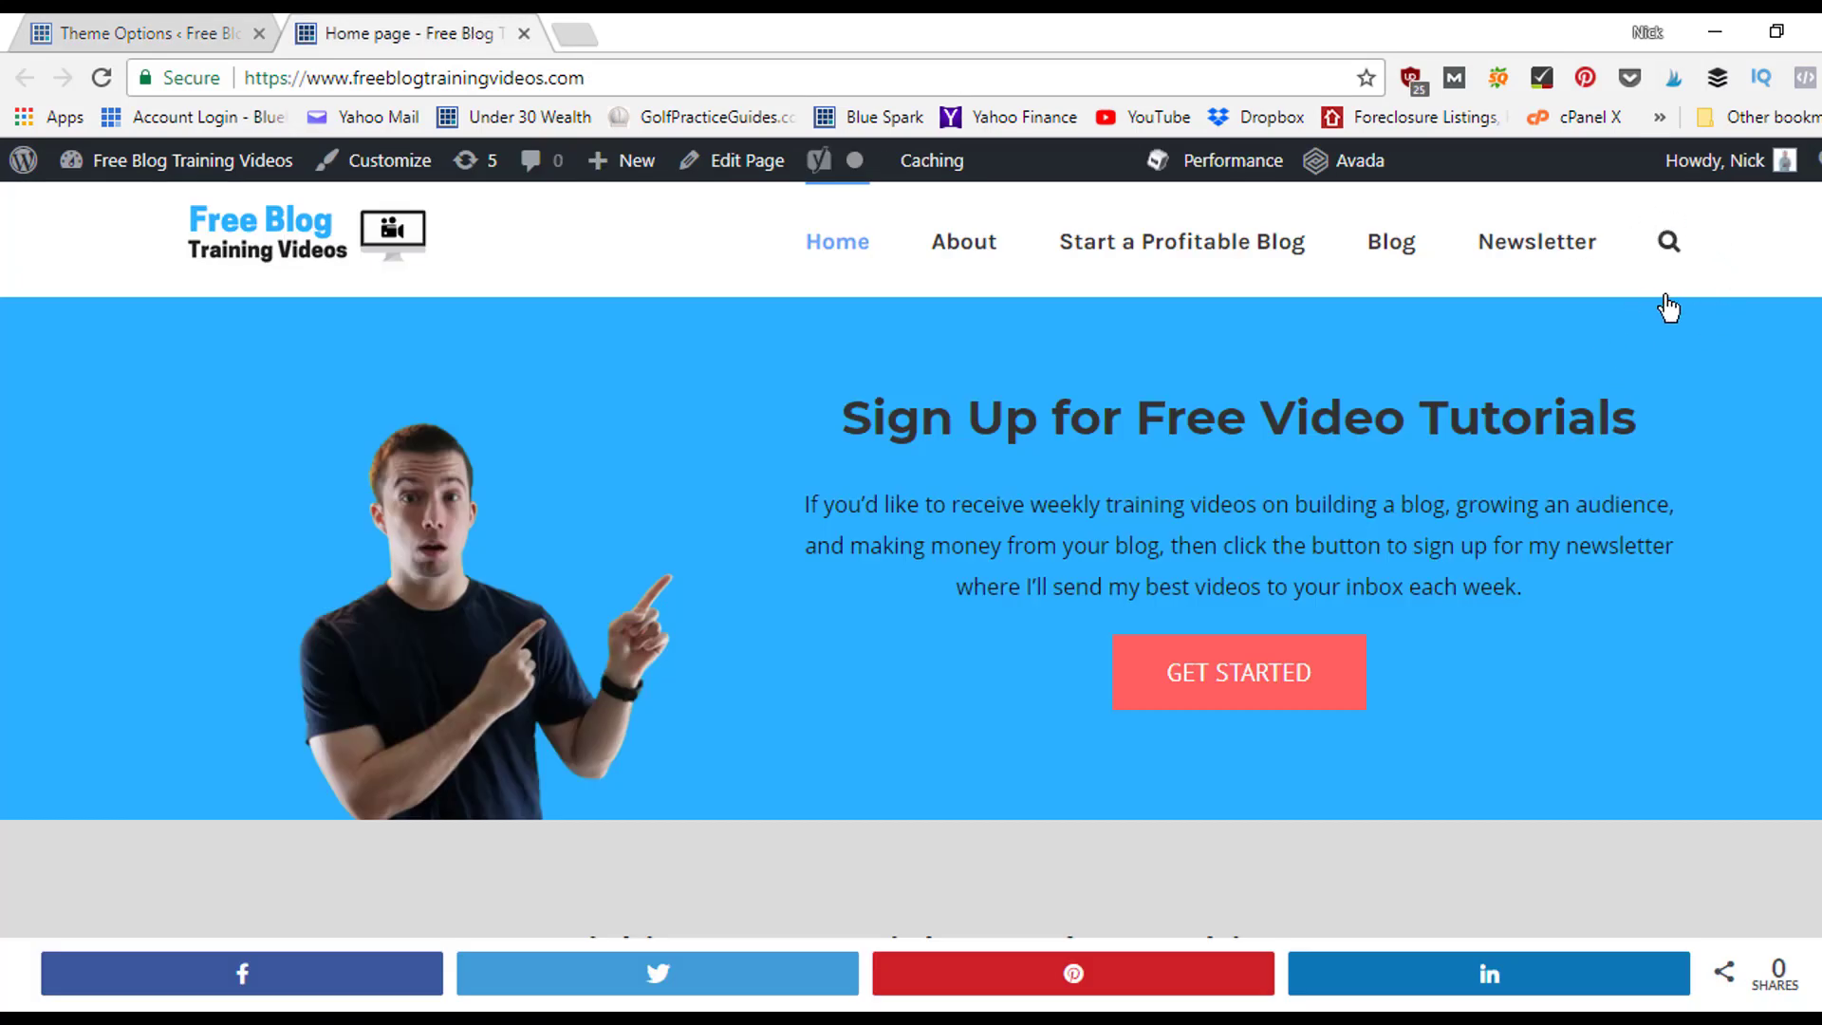
left_click(142, 33)
scroll(1205, 589, "down", 2)
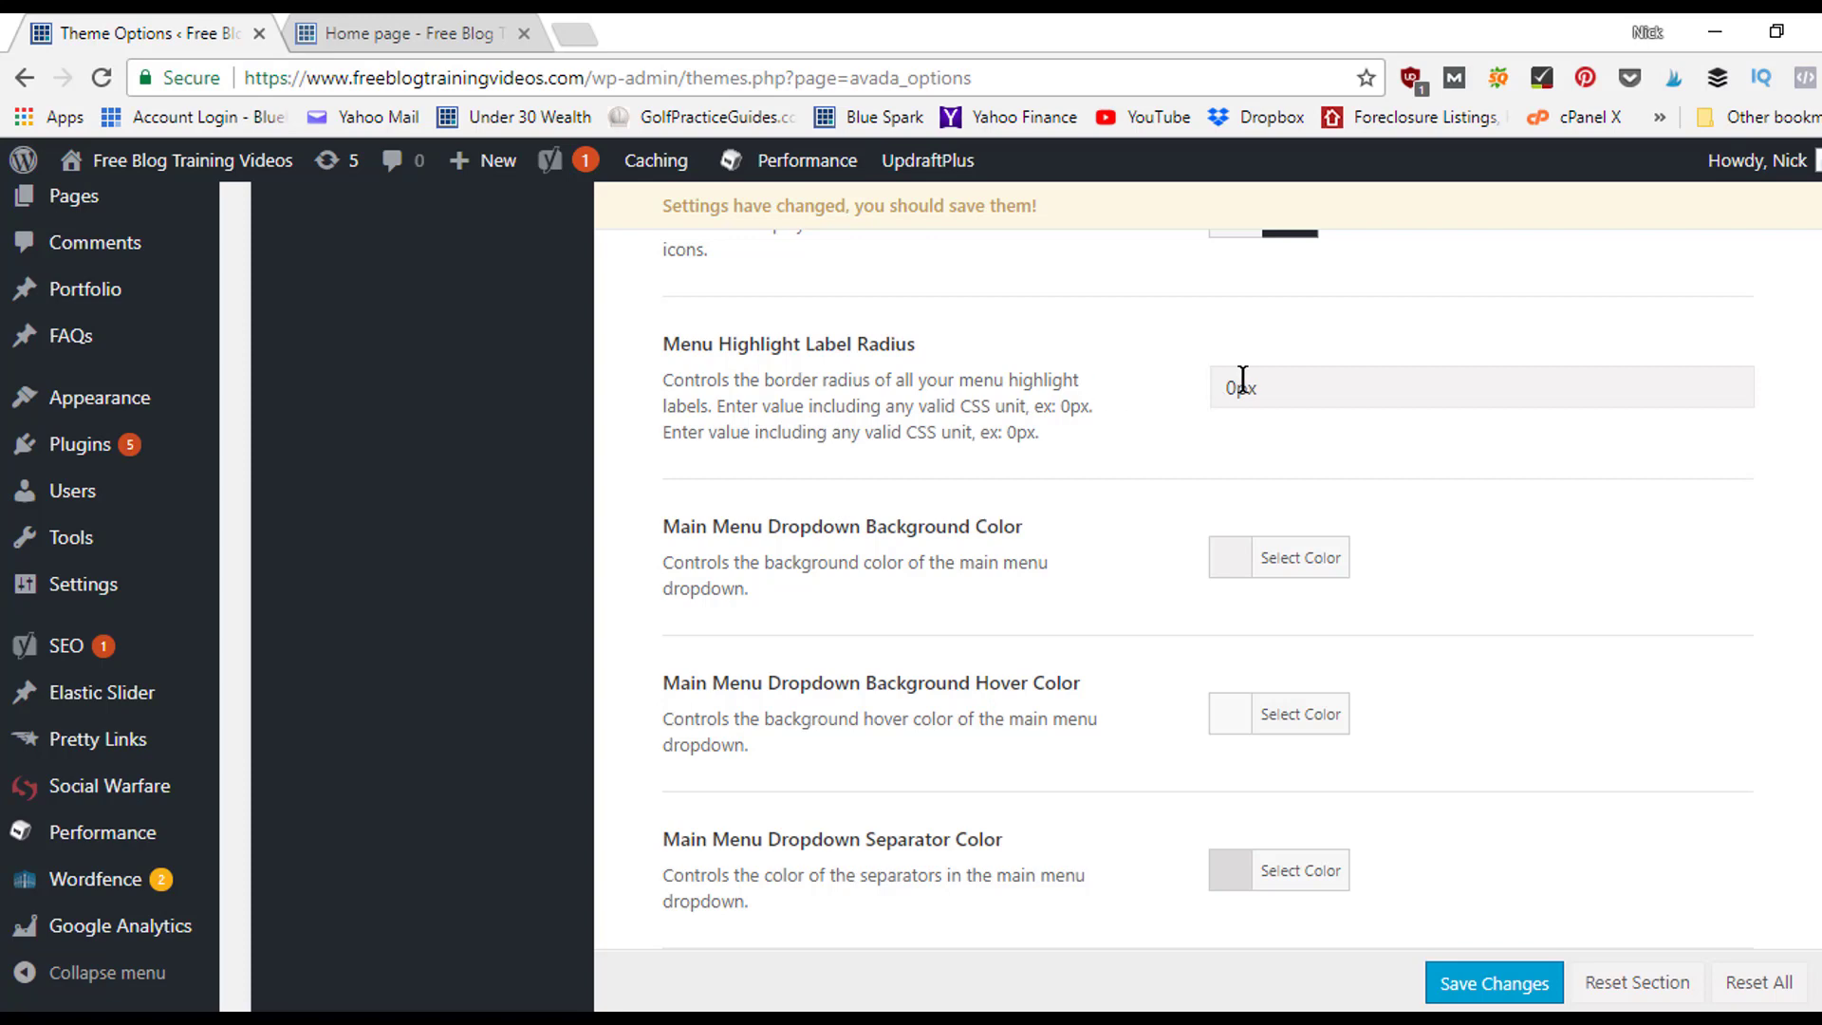
left_click(411, 28)
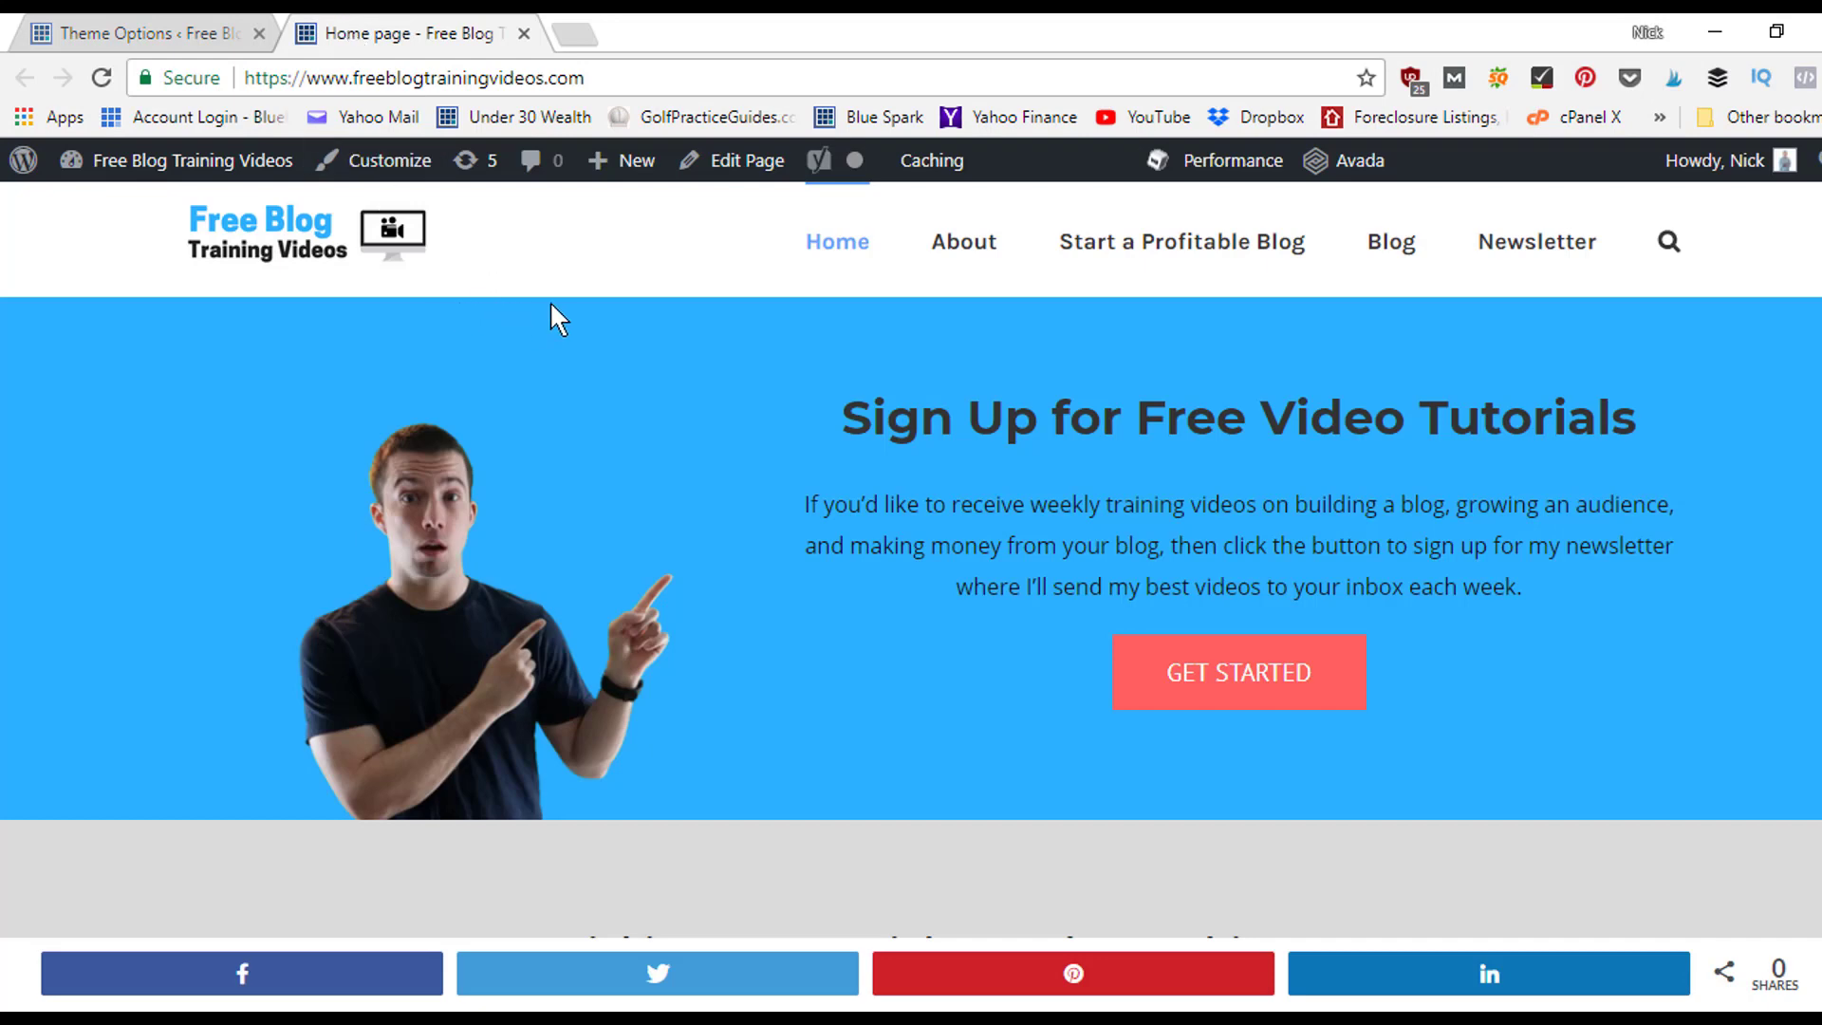
left_click(219, 33)
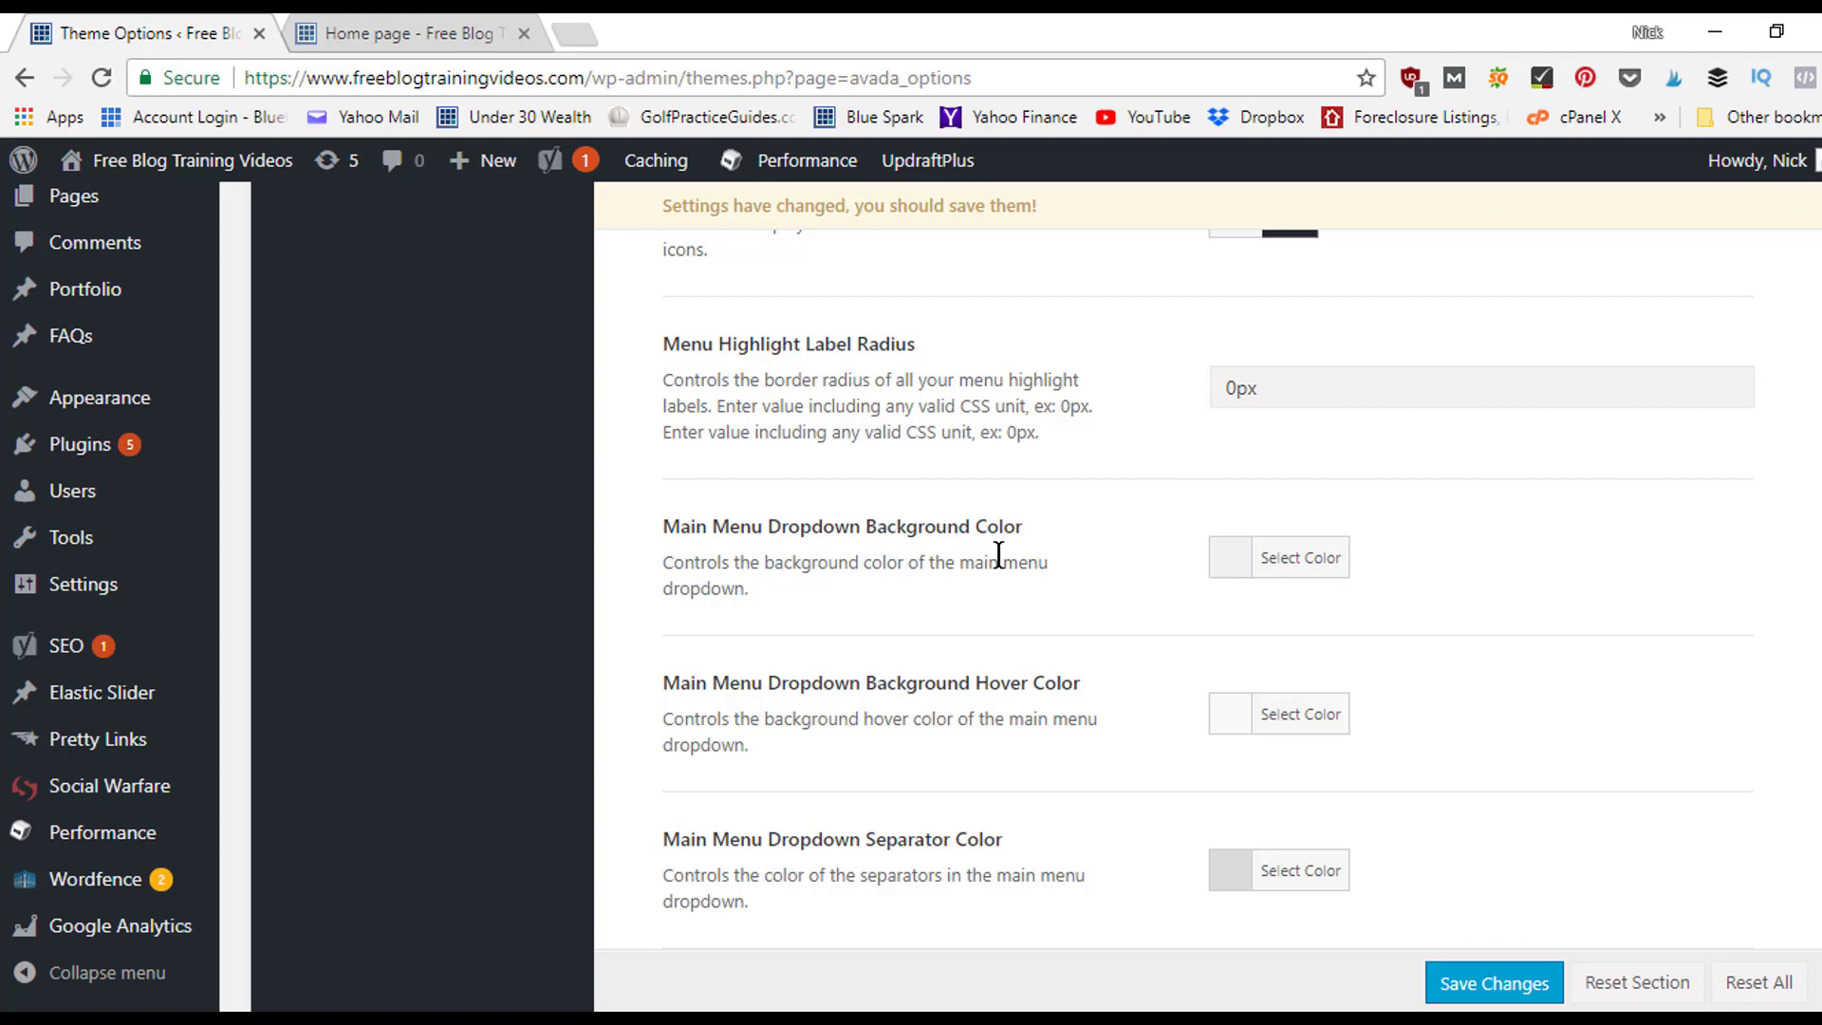
scroll(1208, 585, "down", 2)
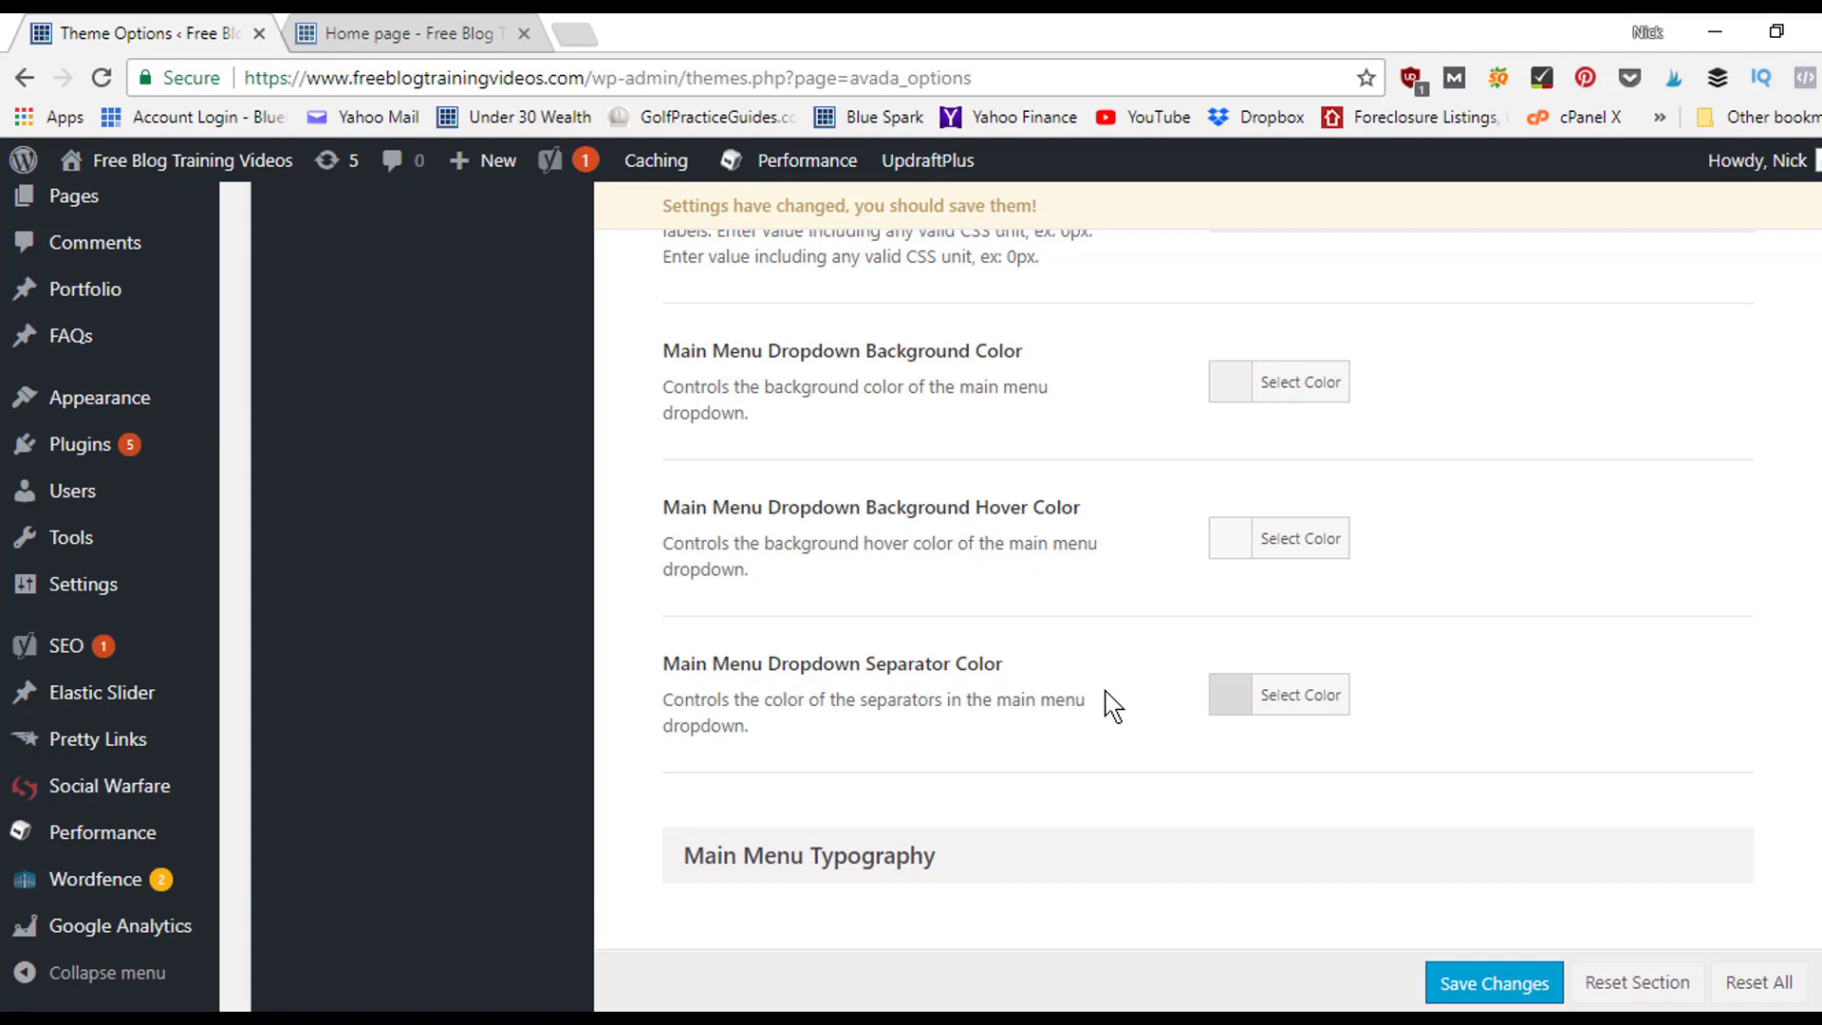
mouse_move(800, 171)
scroll(954, 484, "down", 6)
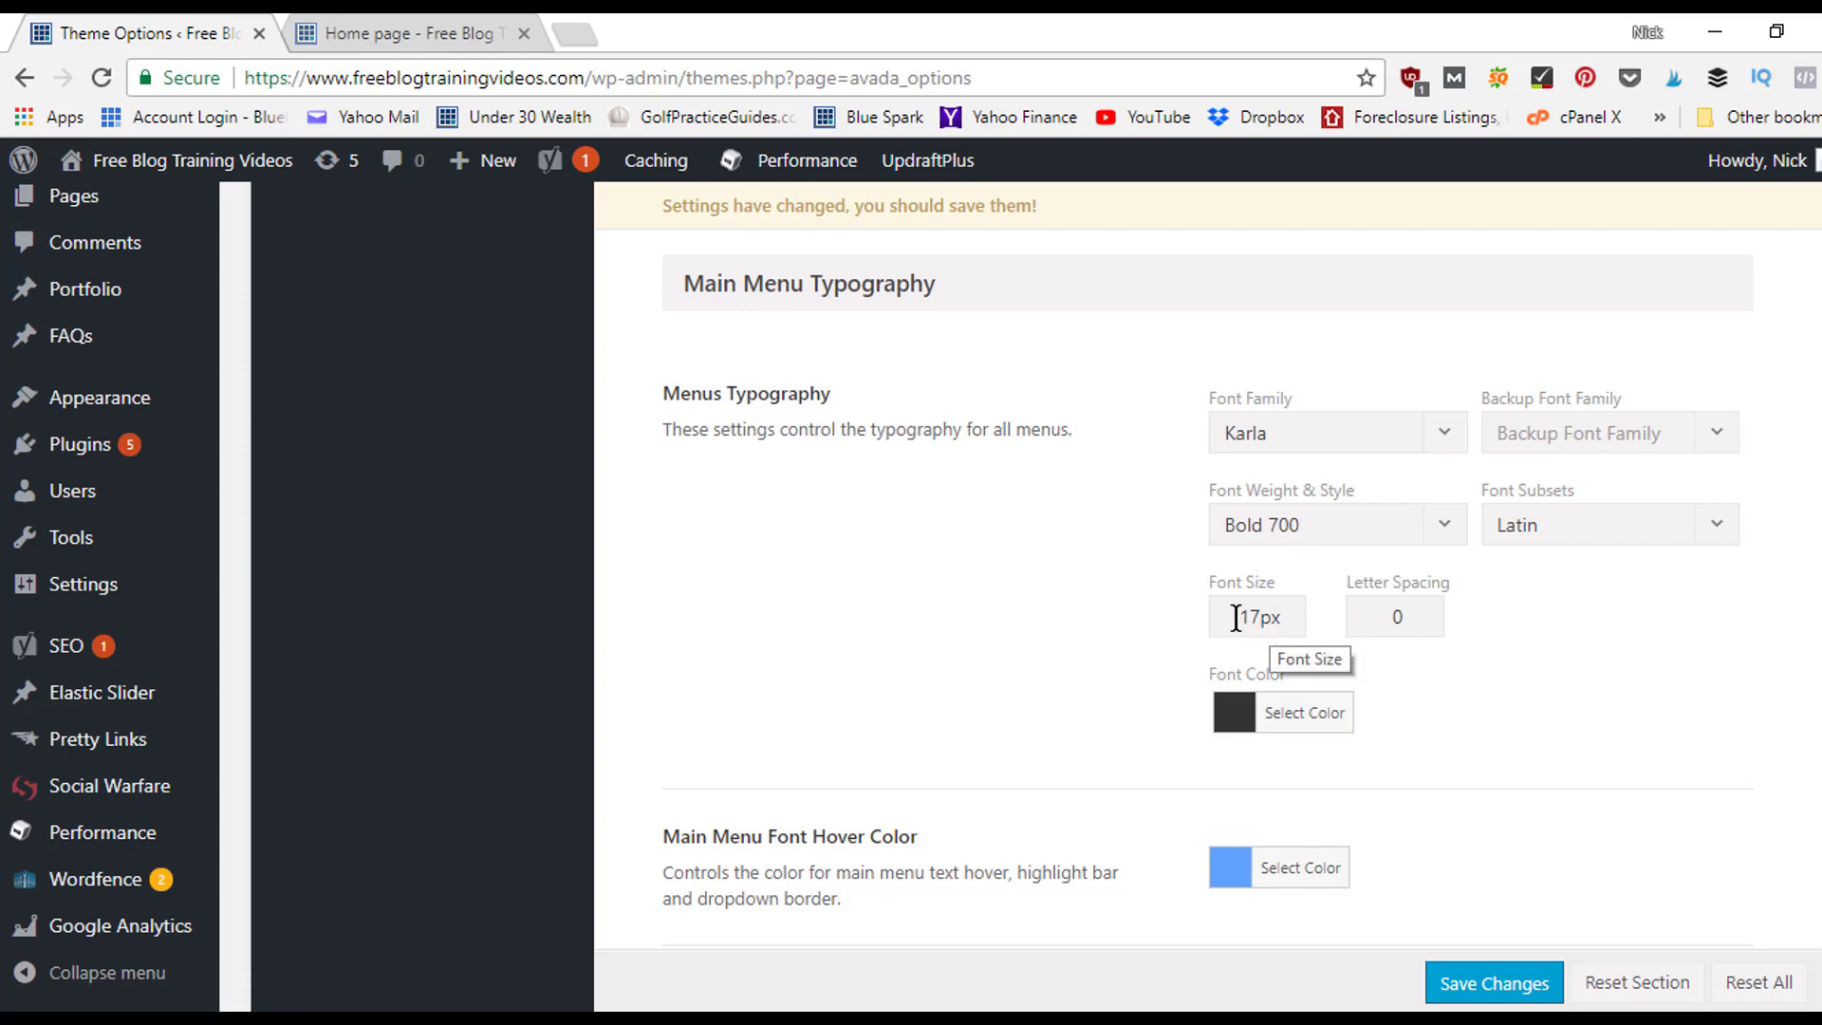
- Compare the Main Menu Typography (Karla Bold 700, 17px) with the live homepage menu
left_click(439, 33)
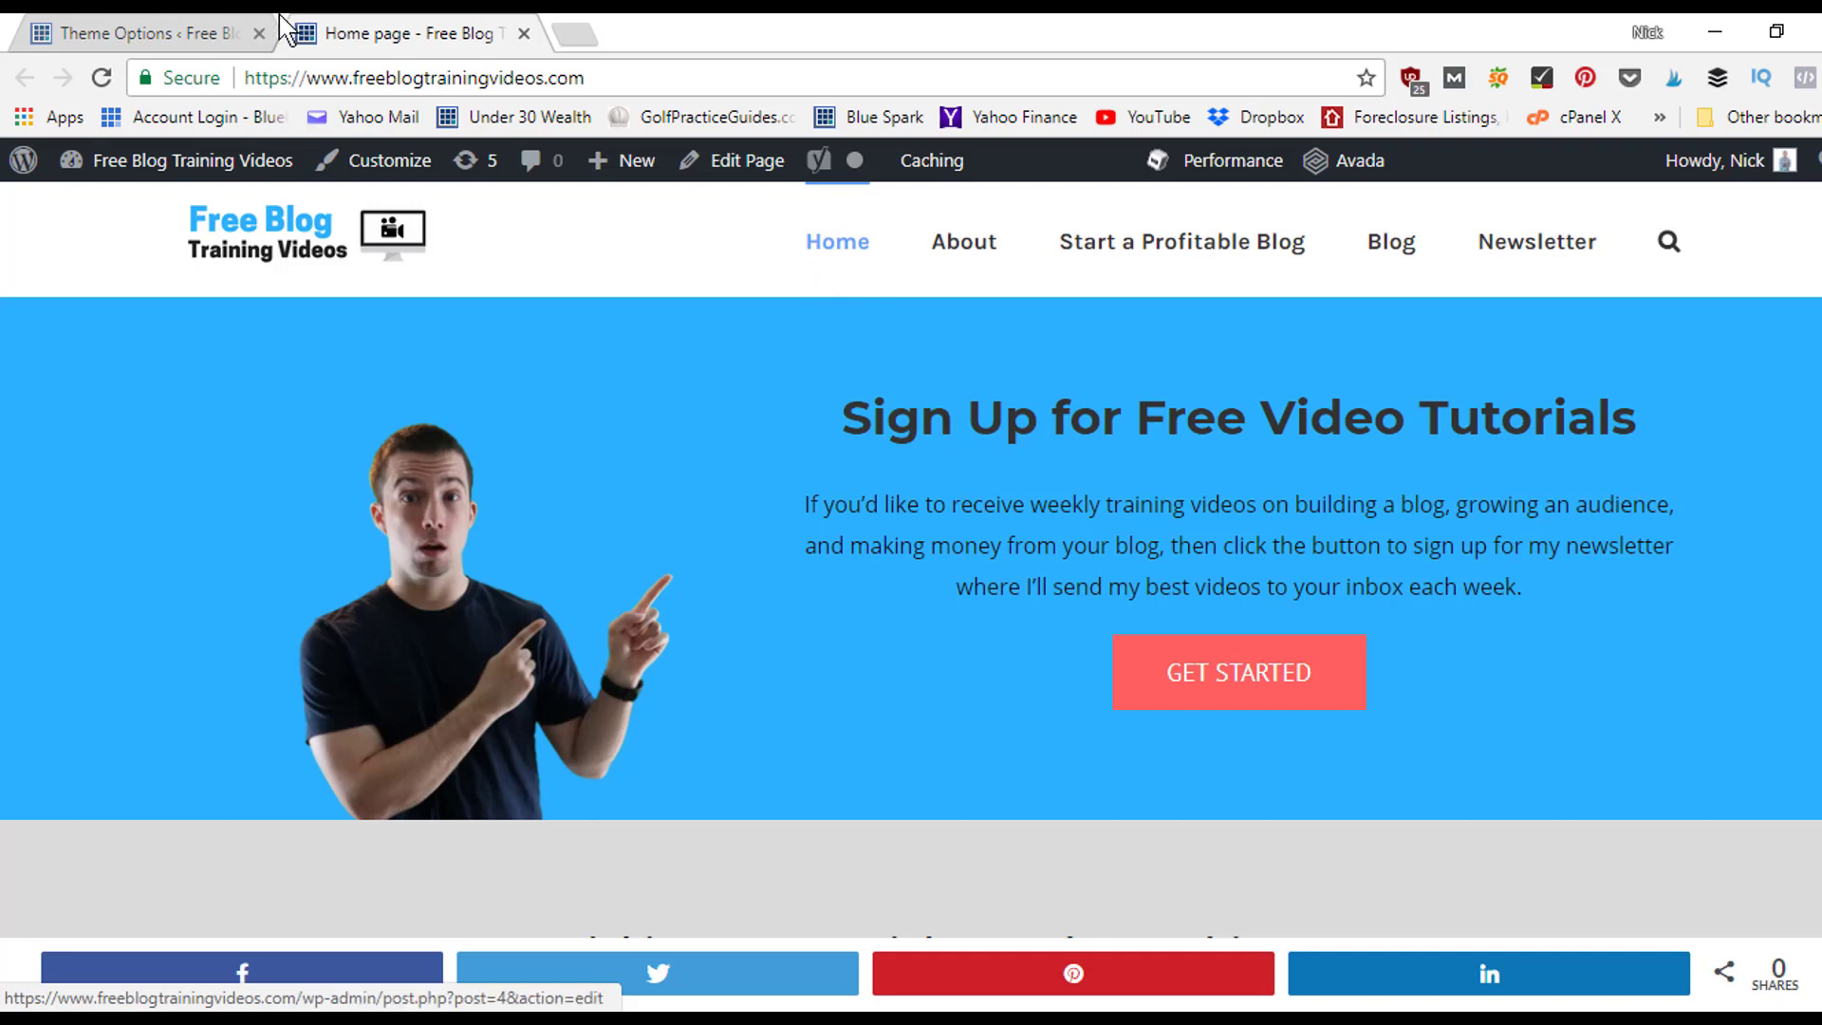
left_click(210, 28)
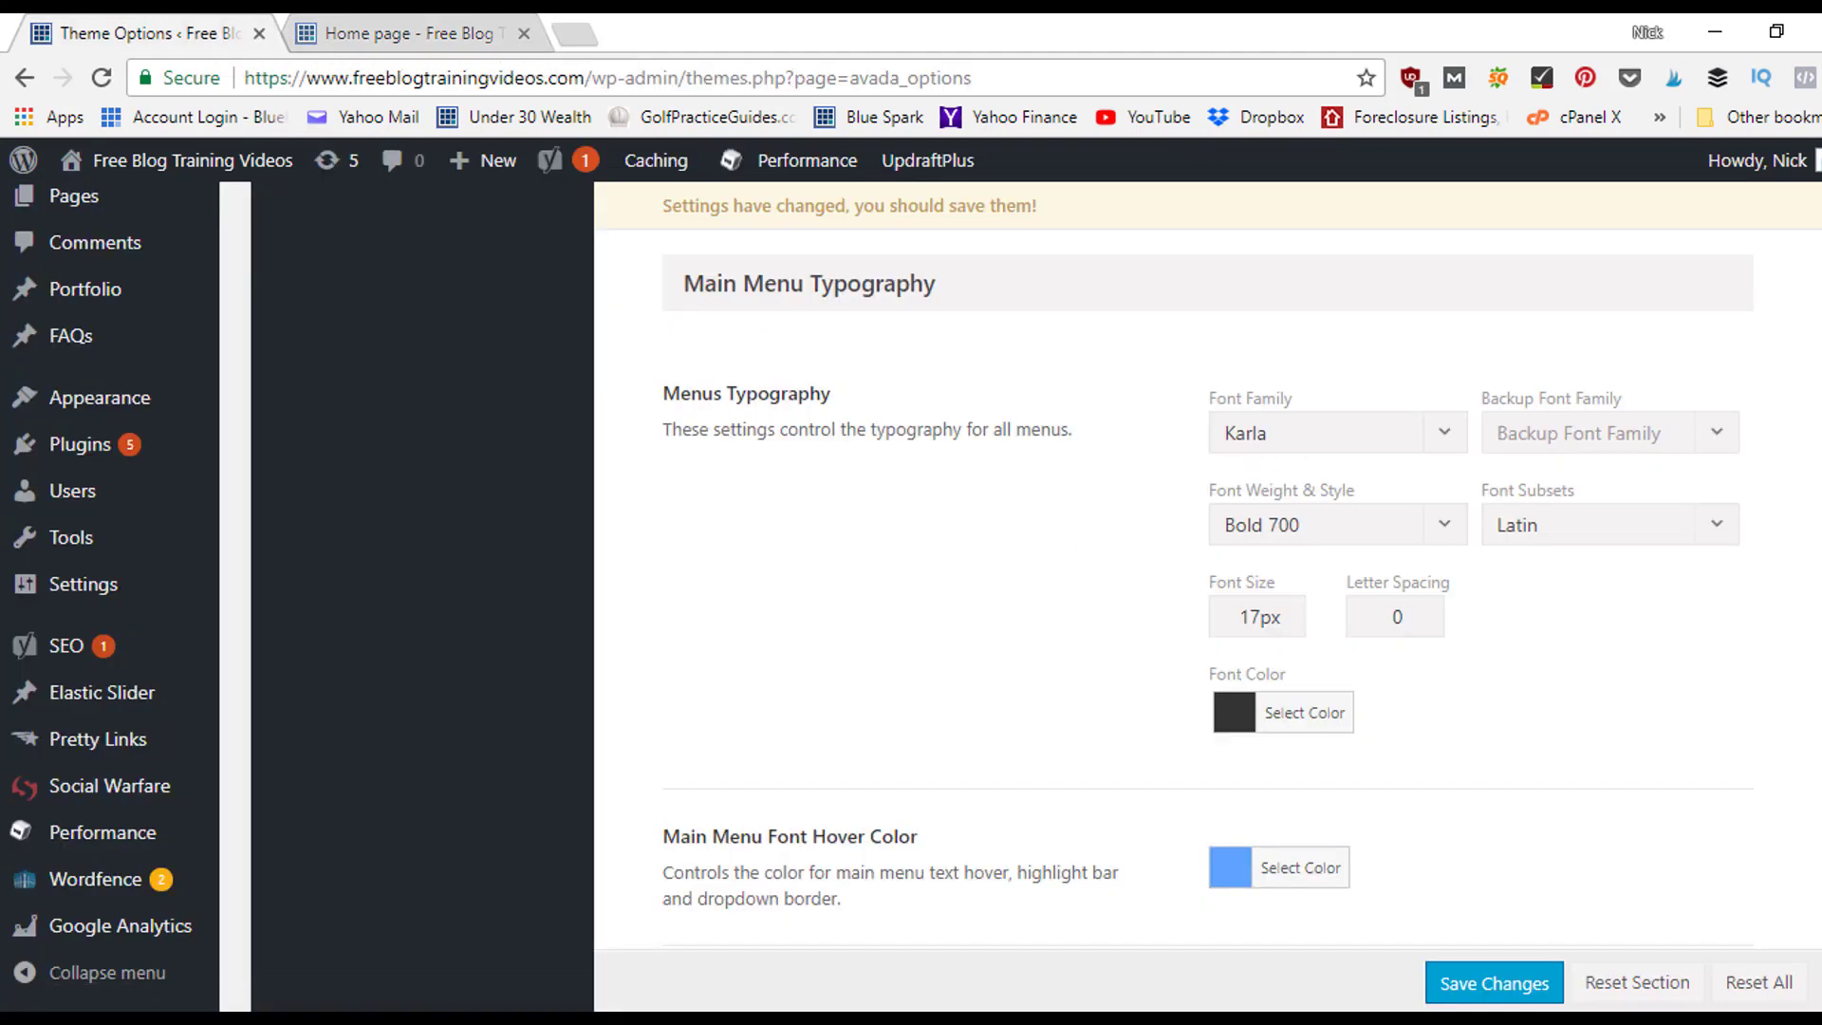
scroll(787, 607, "down", 4)
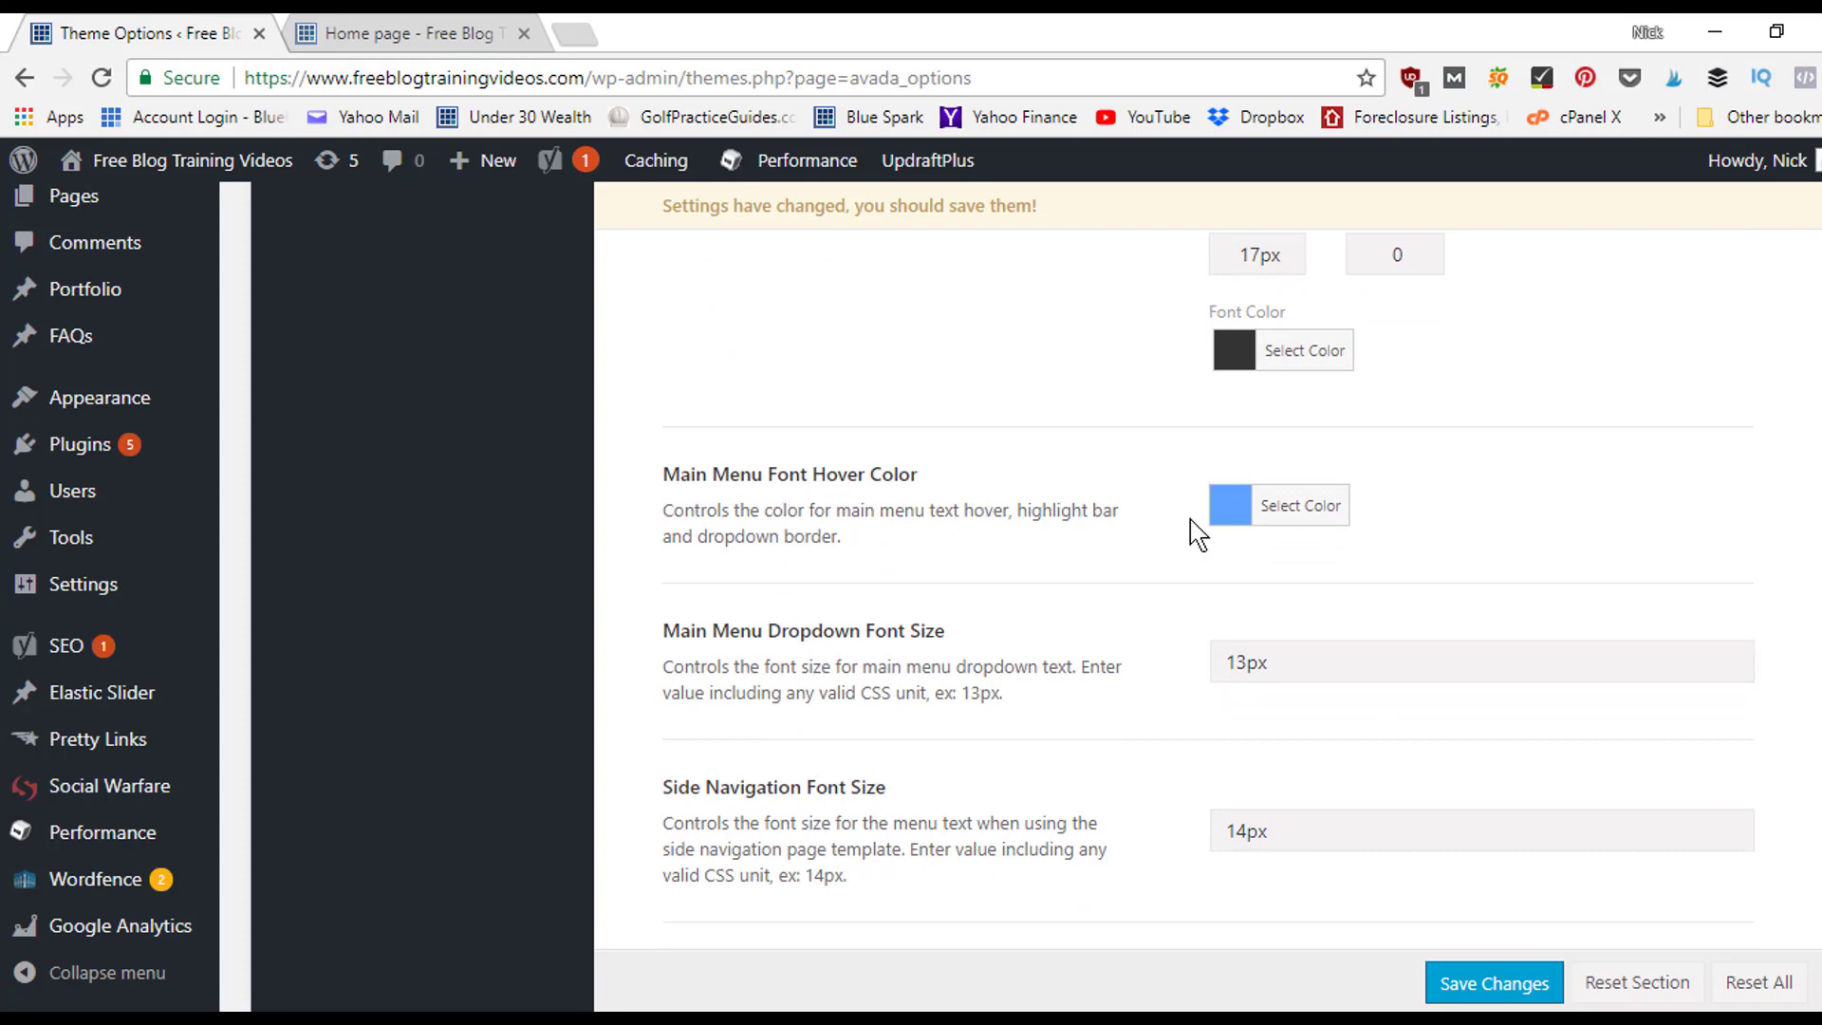
left_click(479, 31)
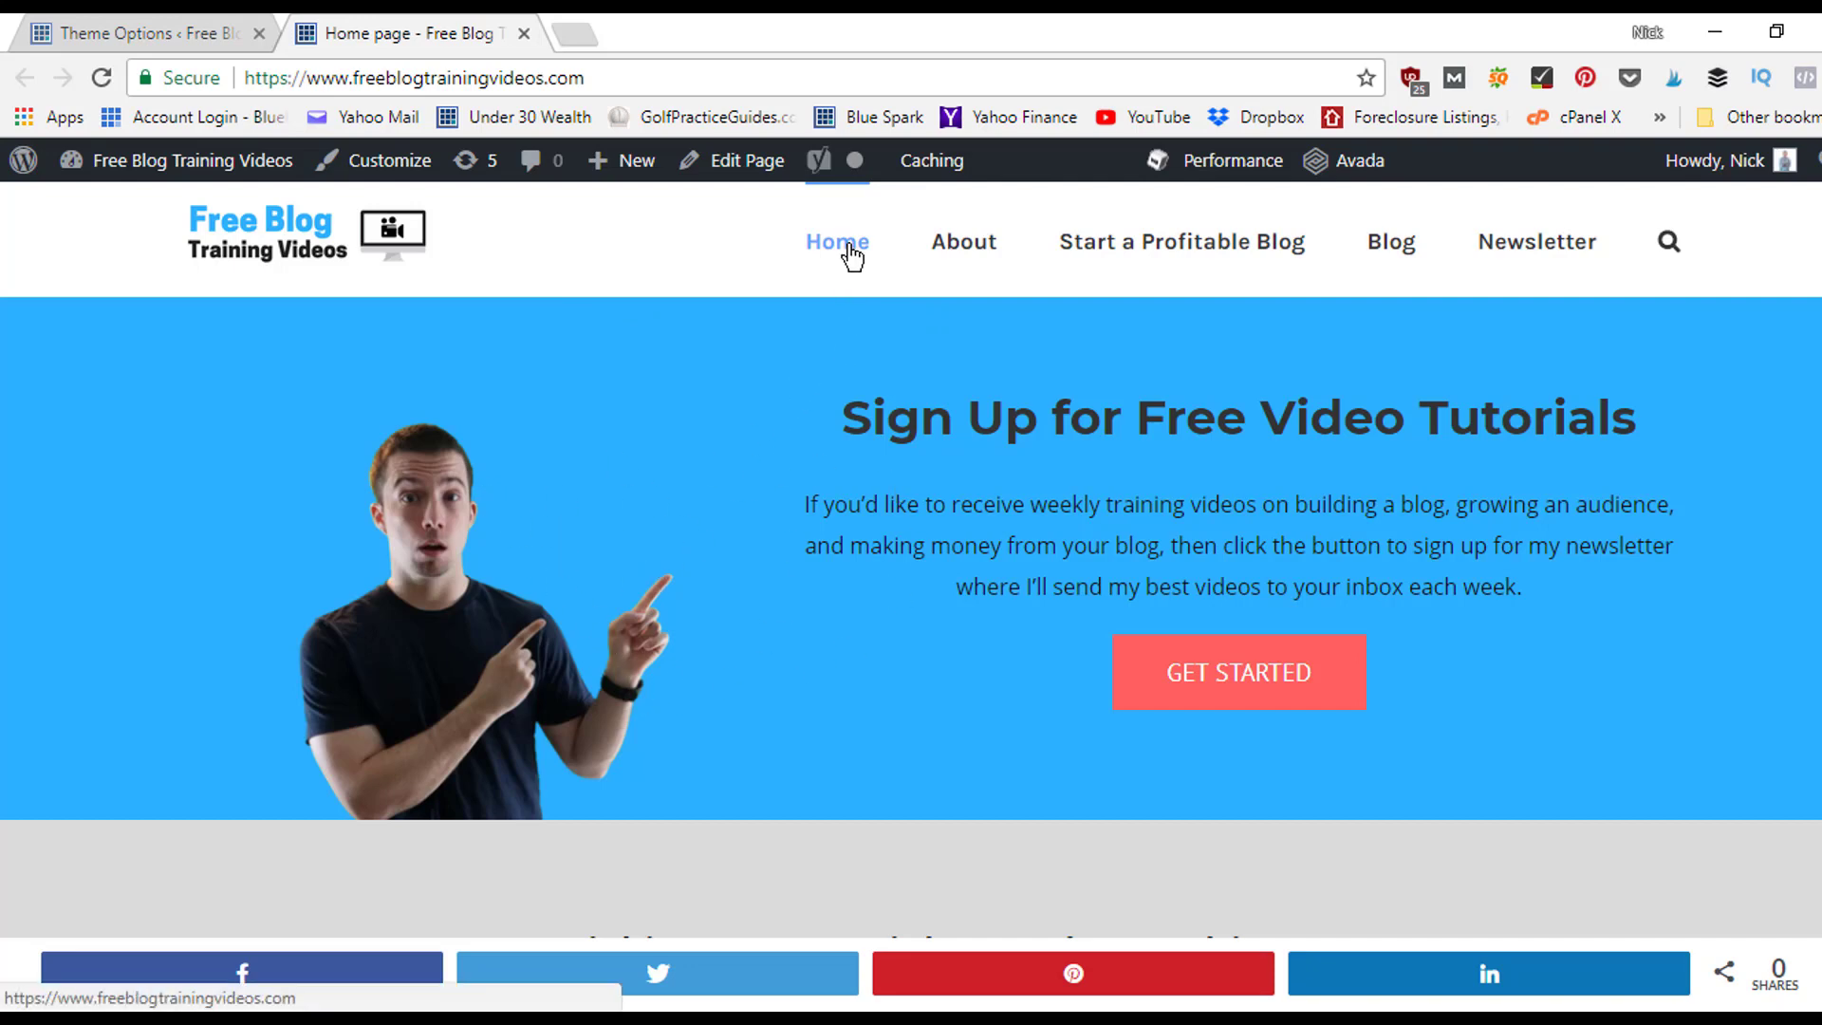
left_click(143, 28)
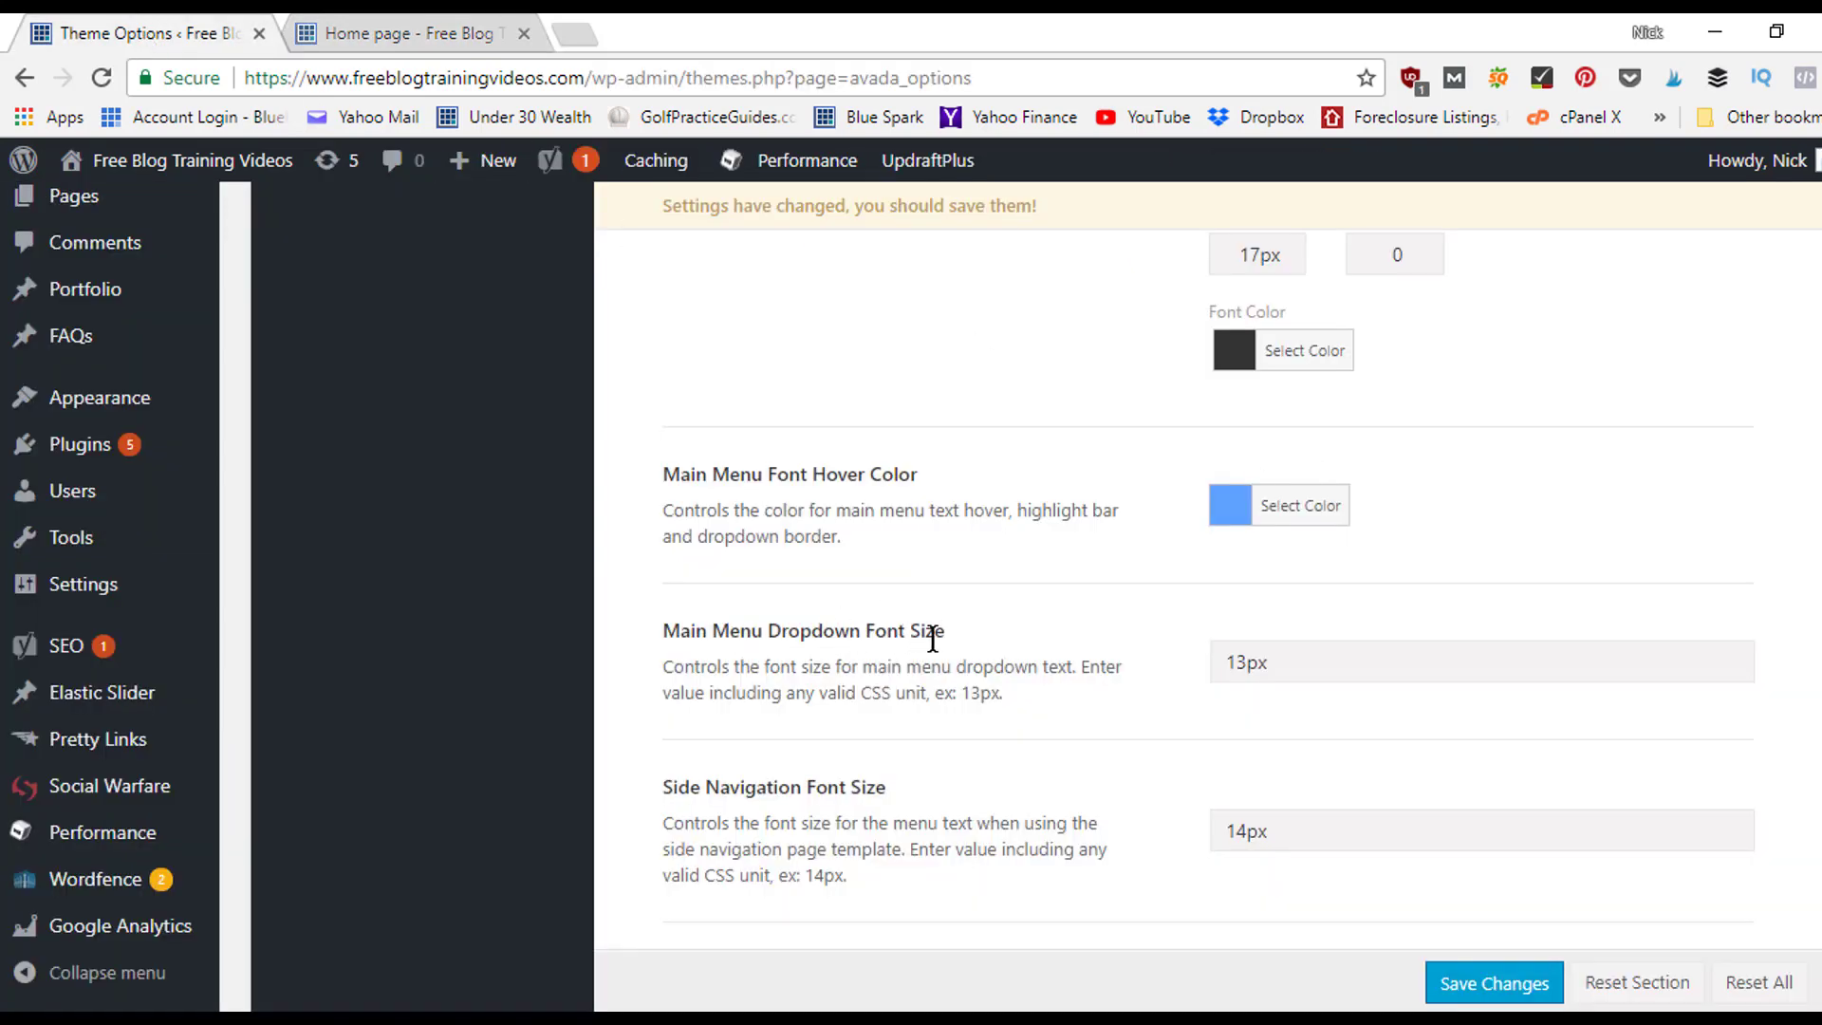
- Save the Main Menu settings
mouse_move(791, 182)
scroll(1036, 622, "down", 3)
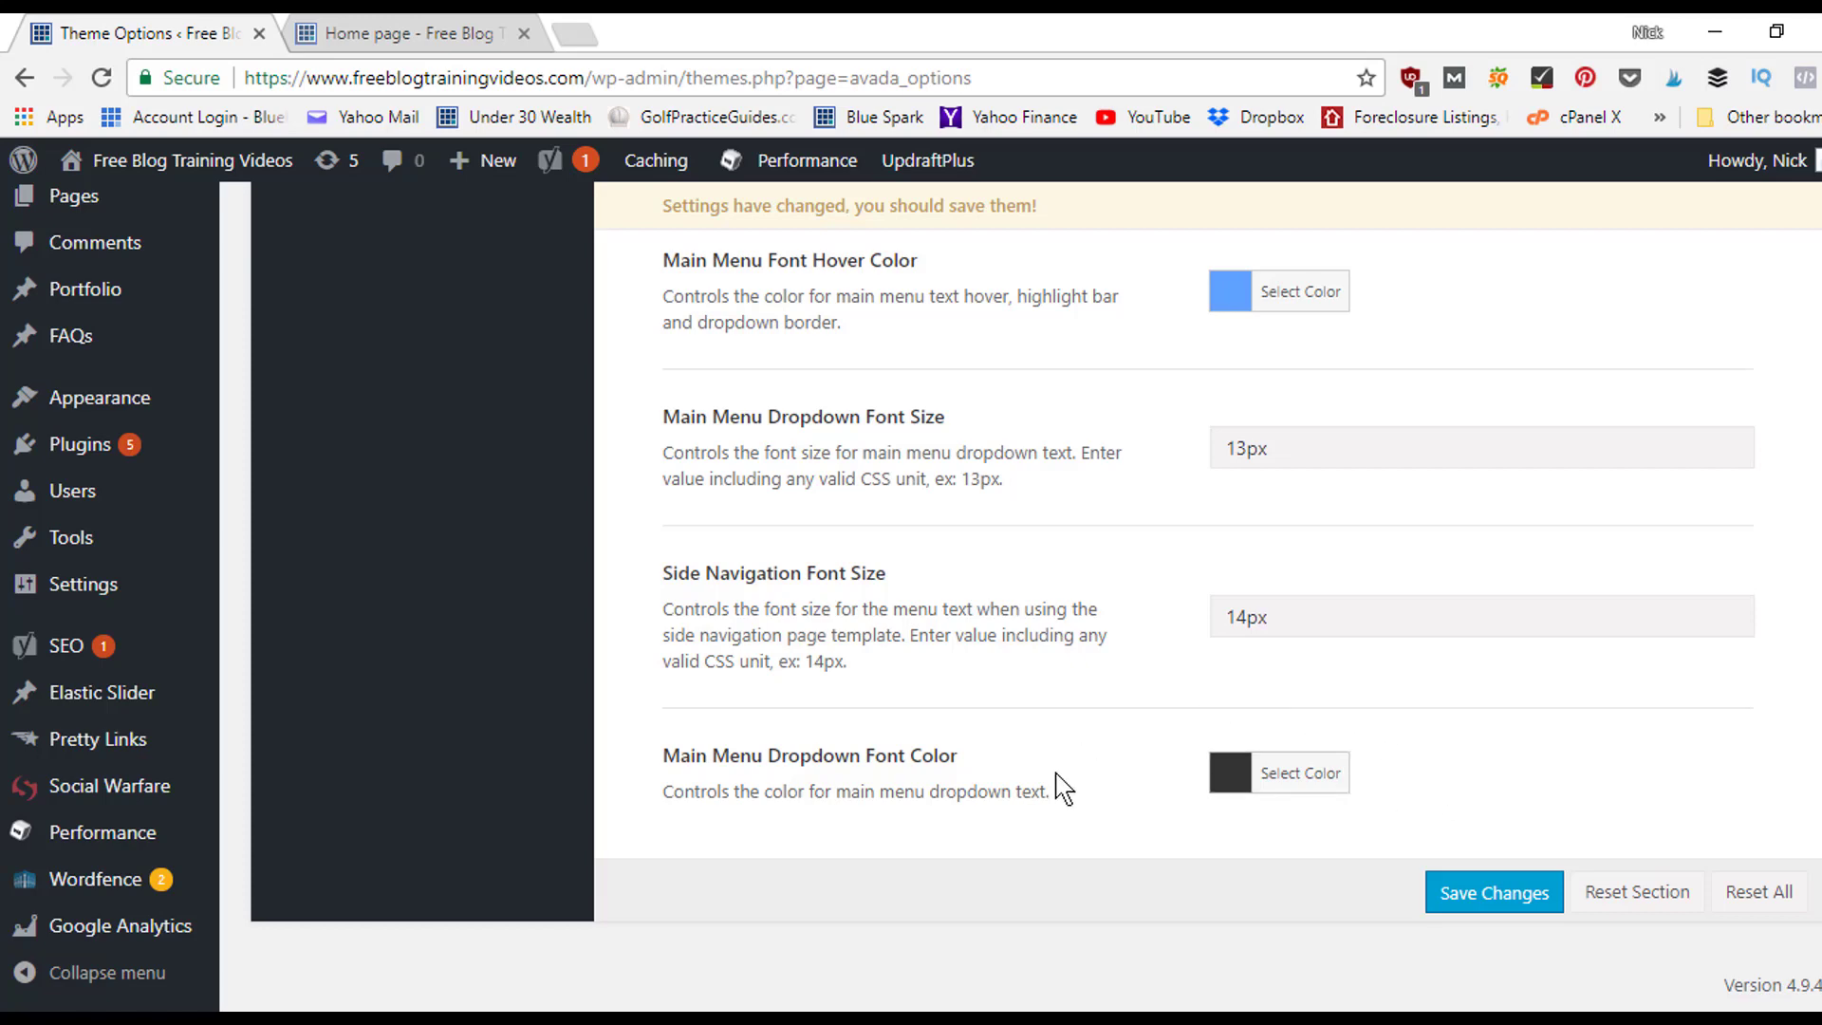
left_click(1480, 902)
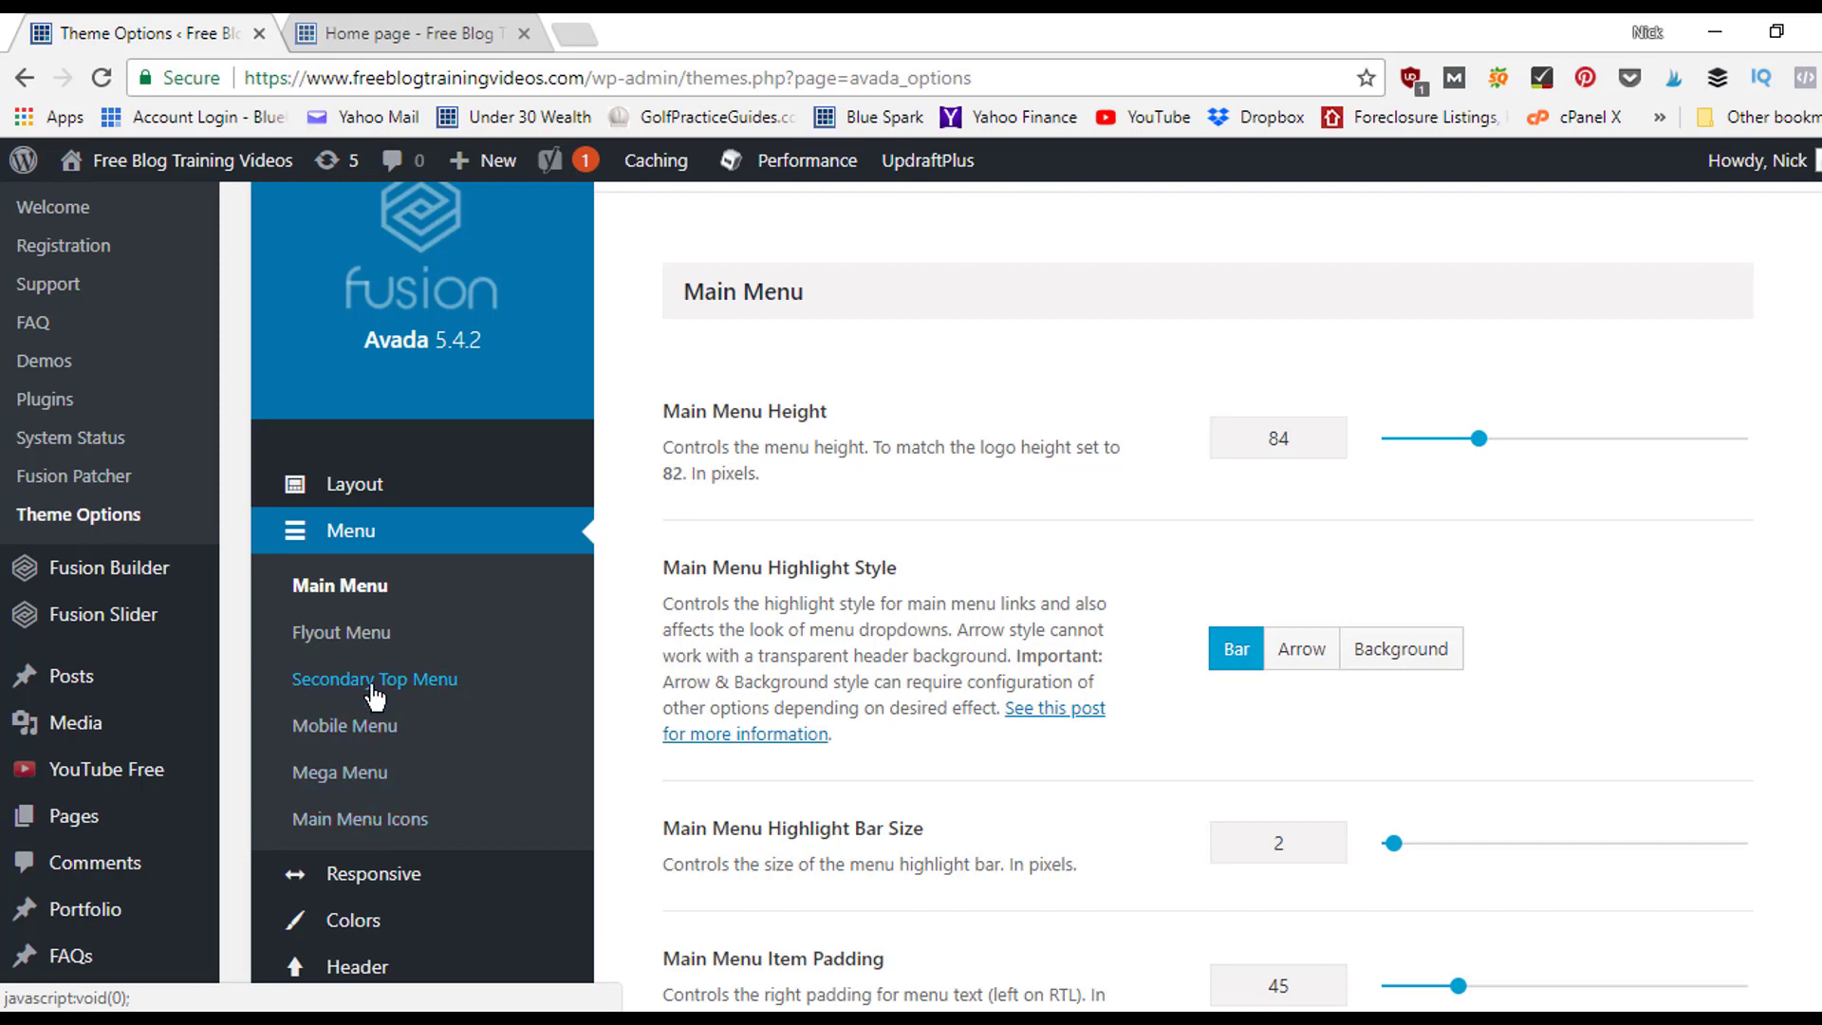
left_click(387, 33)
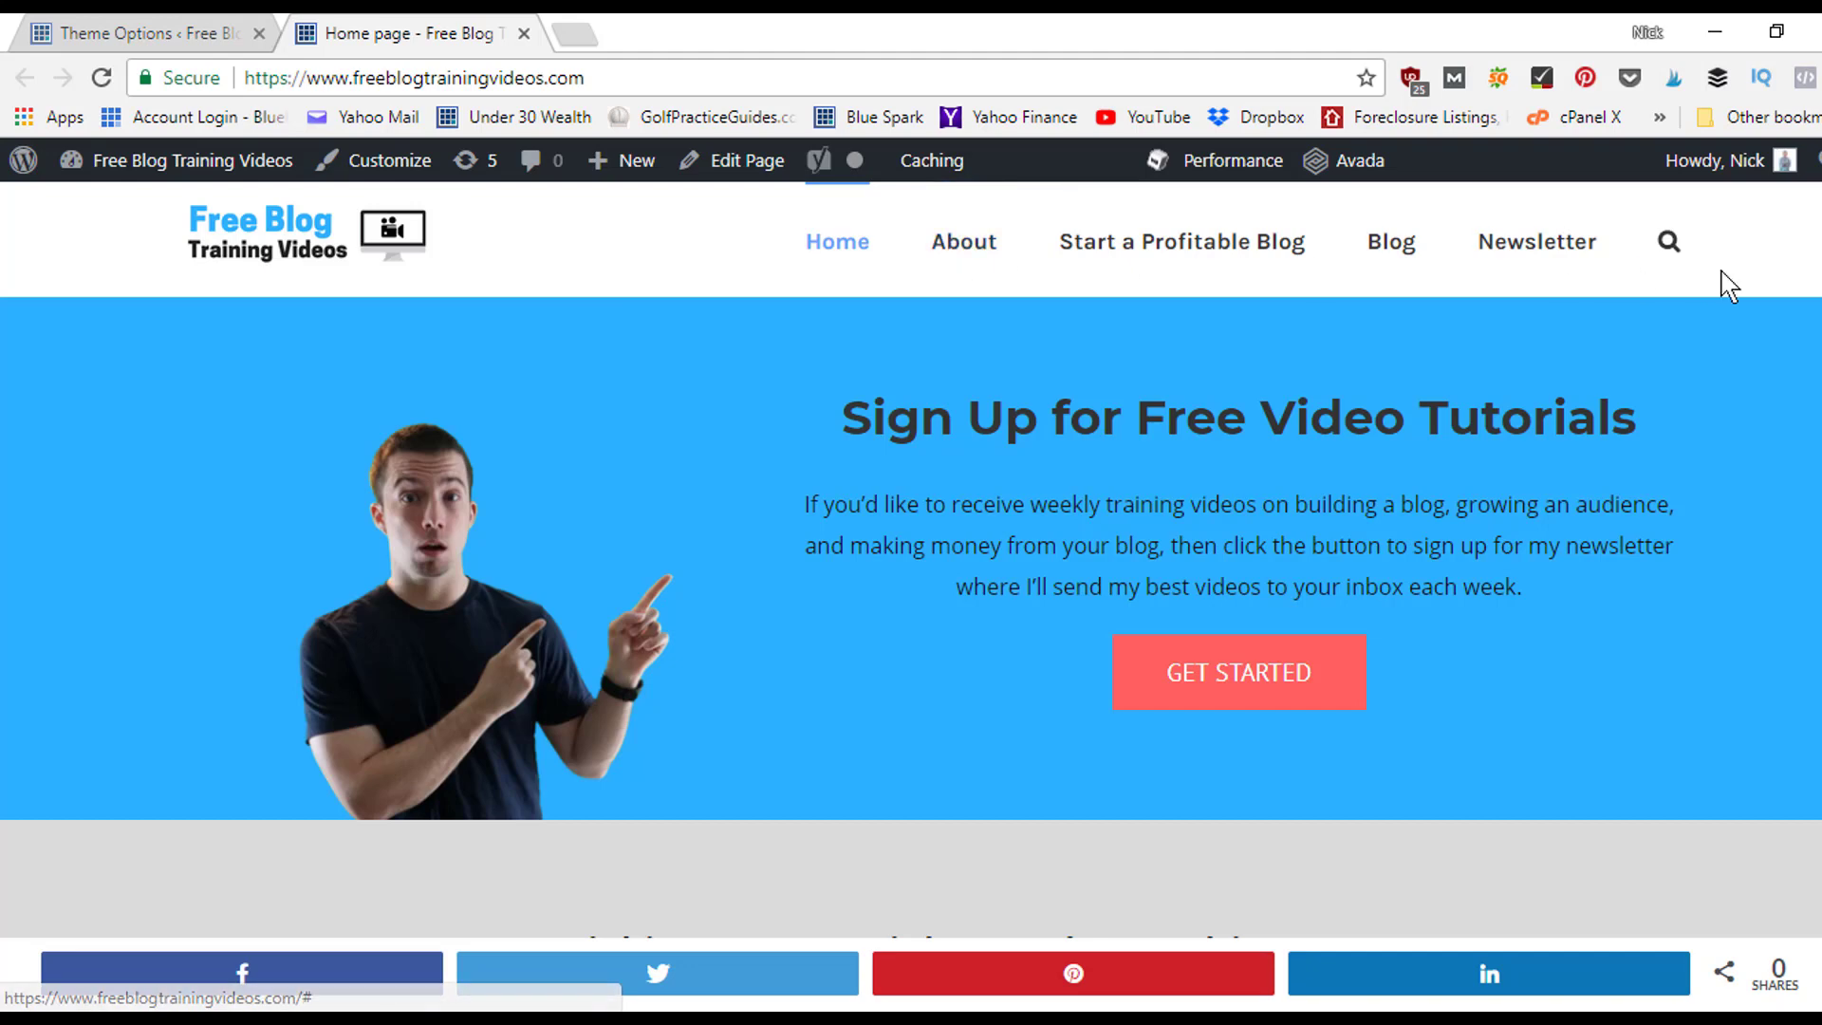
left_click(142, 28)
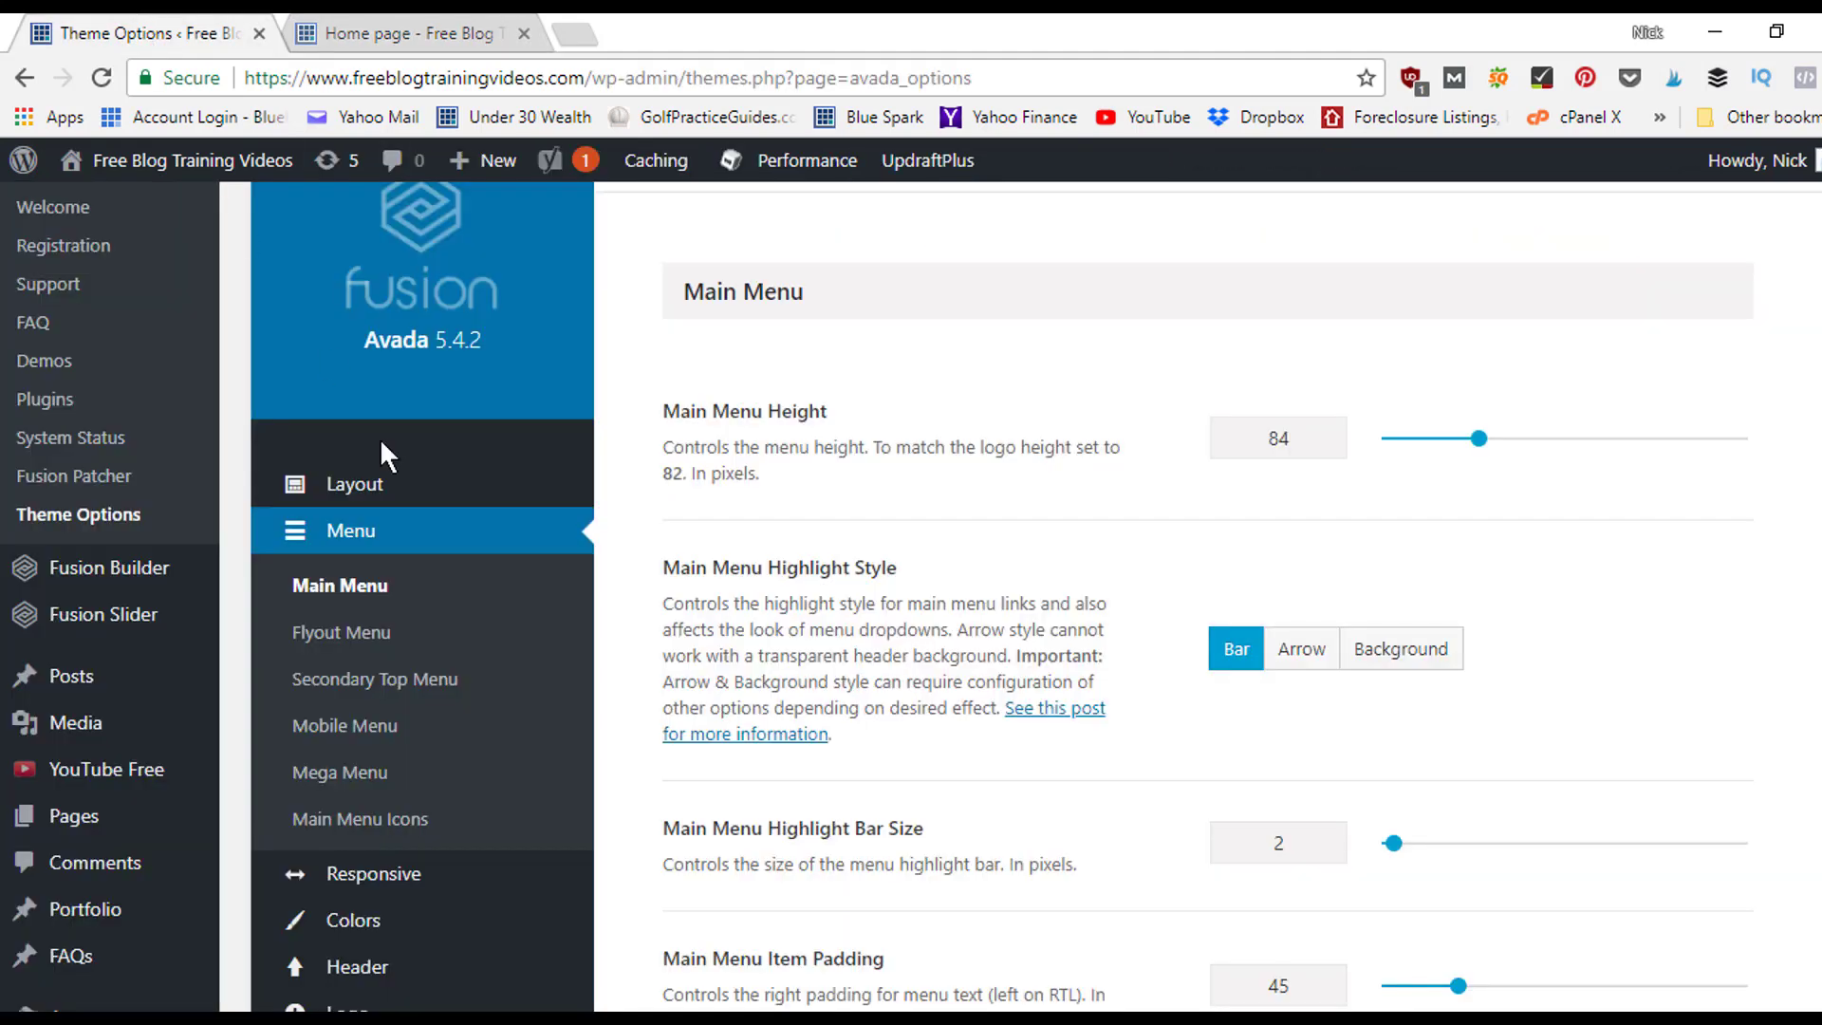
scroll(531, 664, "down", 3)
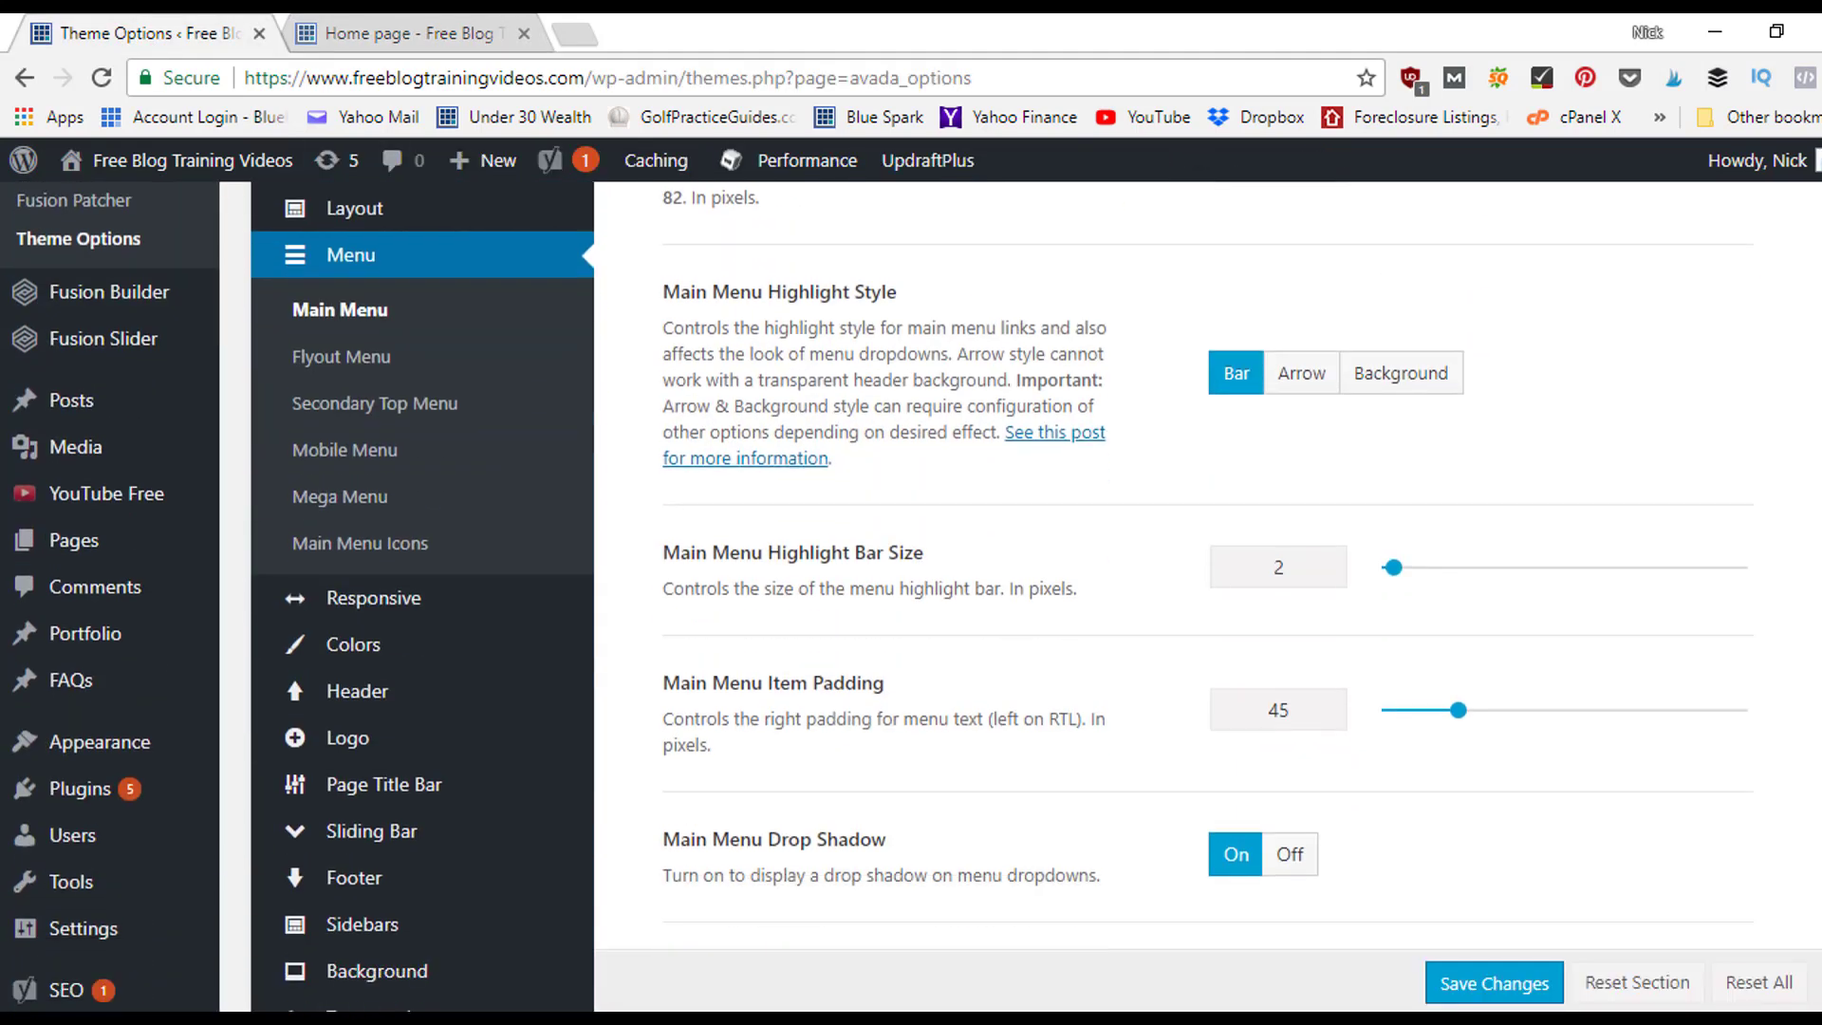
mouse_move(569, 691)
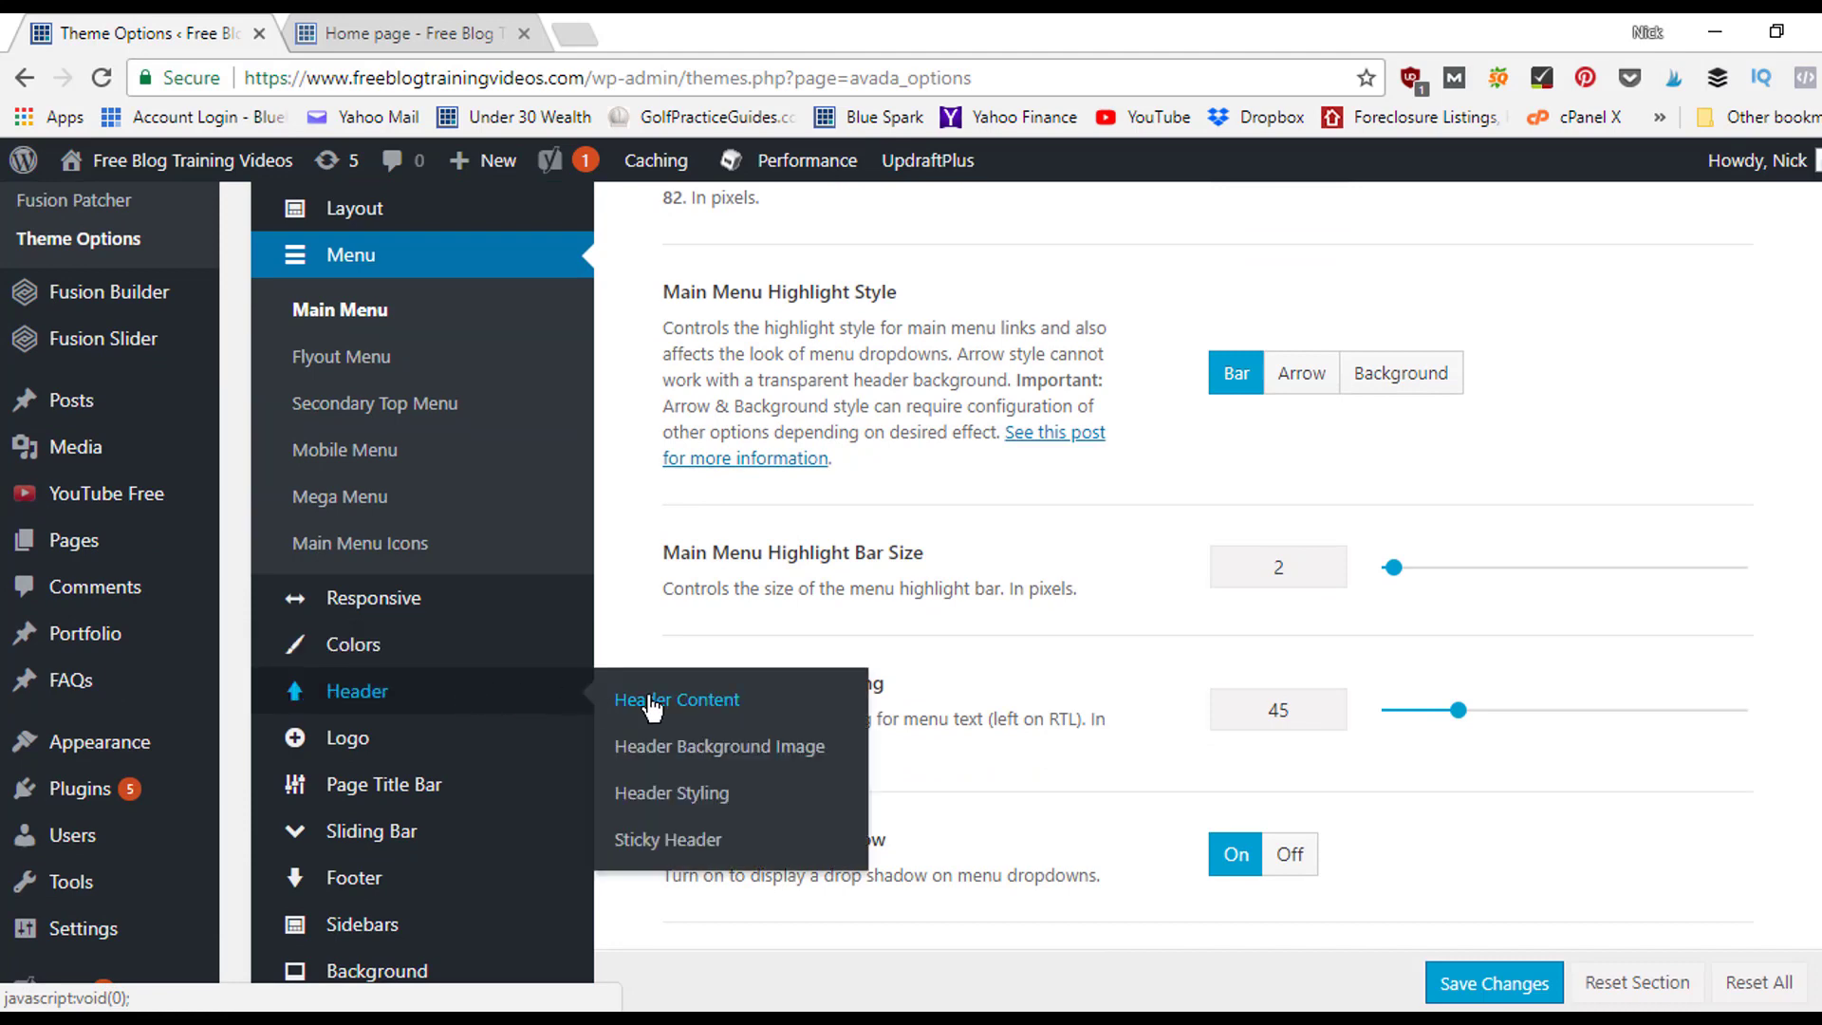
- Open Header Content and compare its Top position and first header layout with the homepage header
left_click(695, 706)
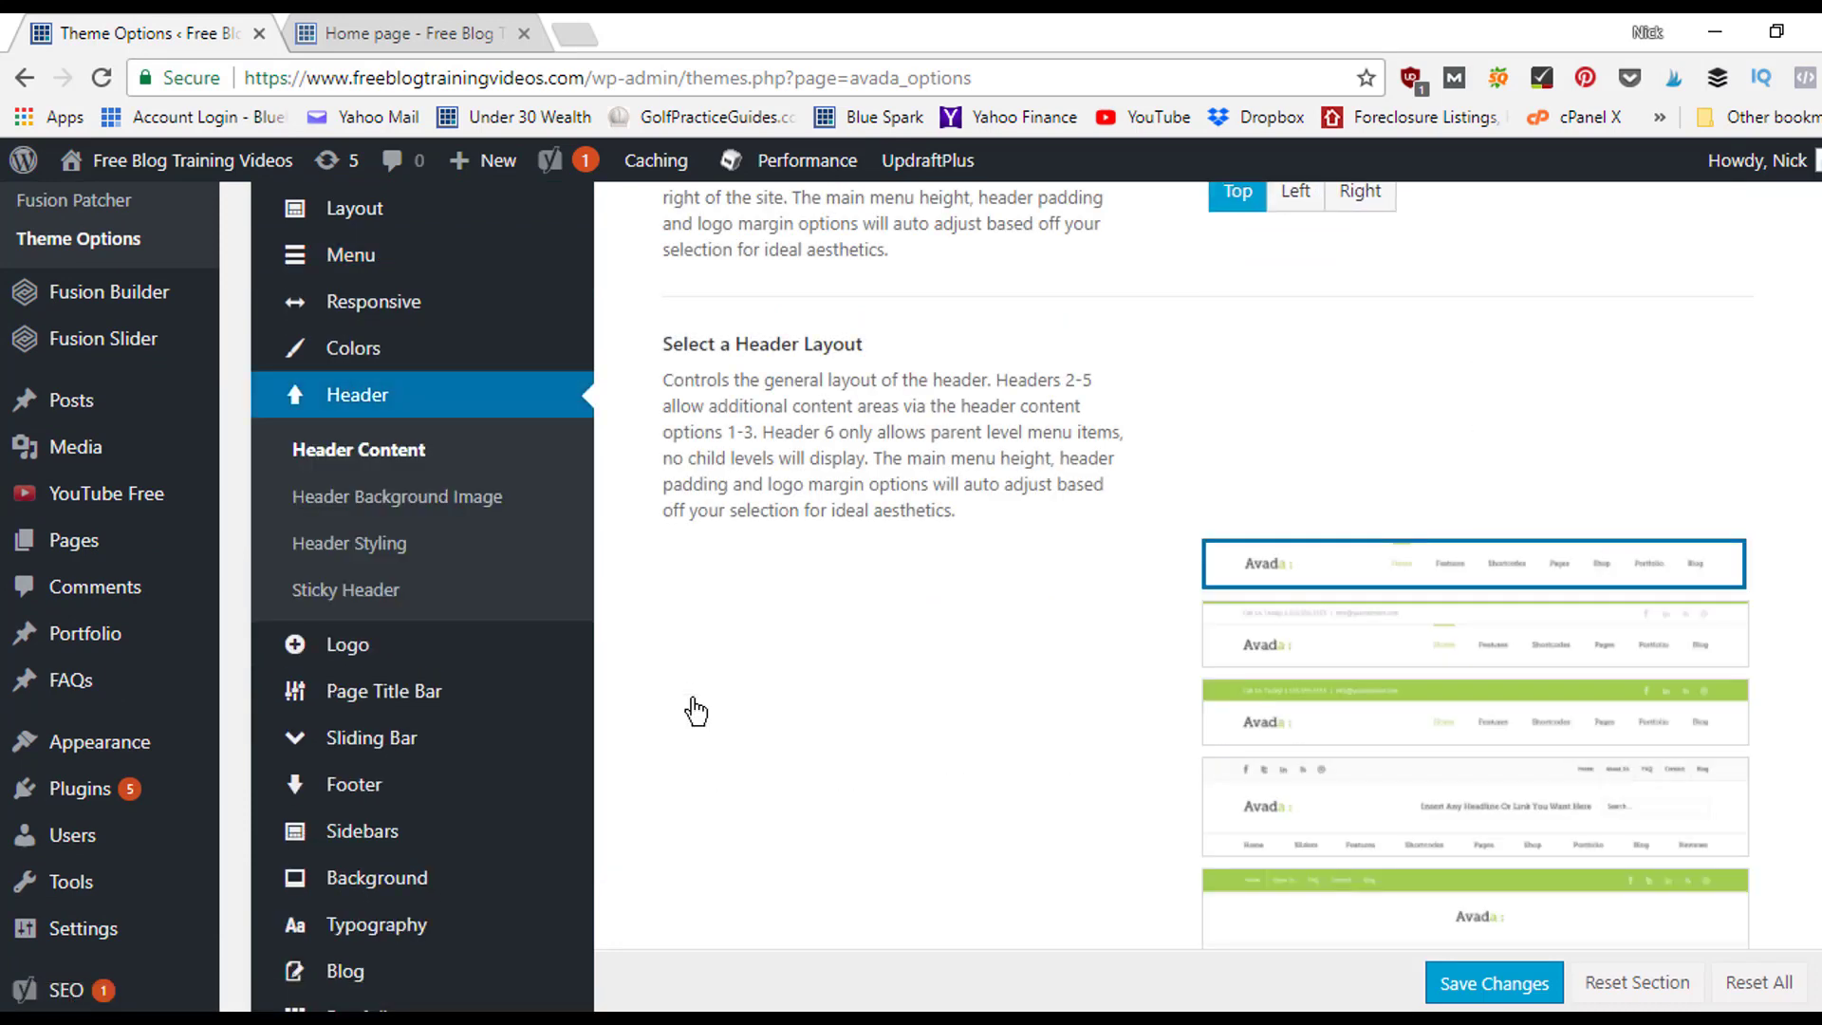
scroll(1044, 598, "up", 4)
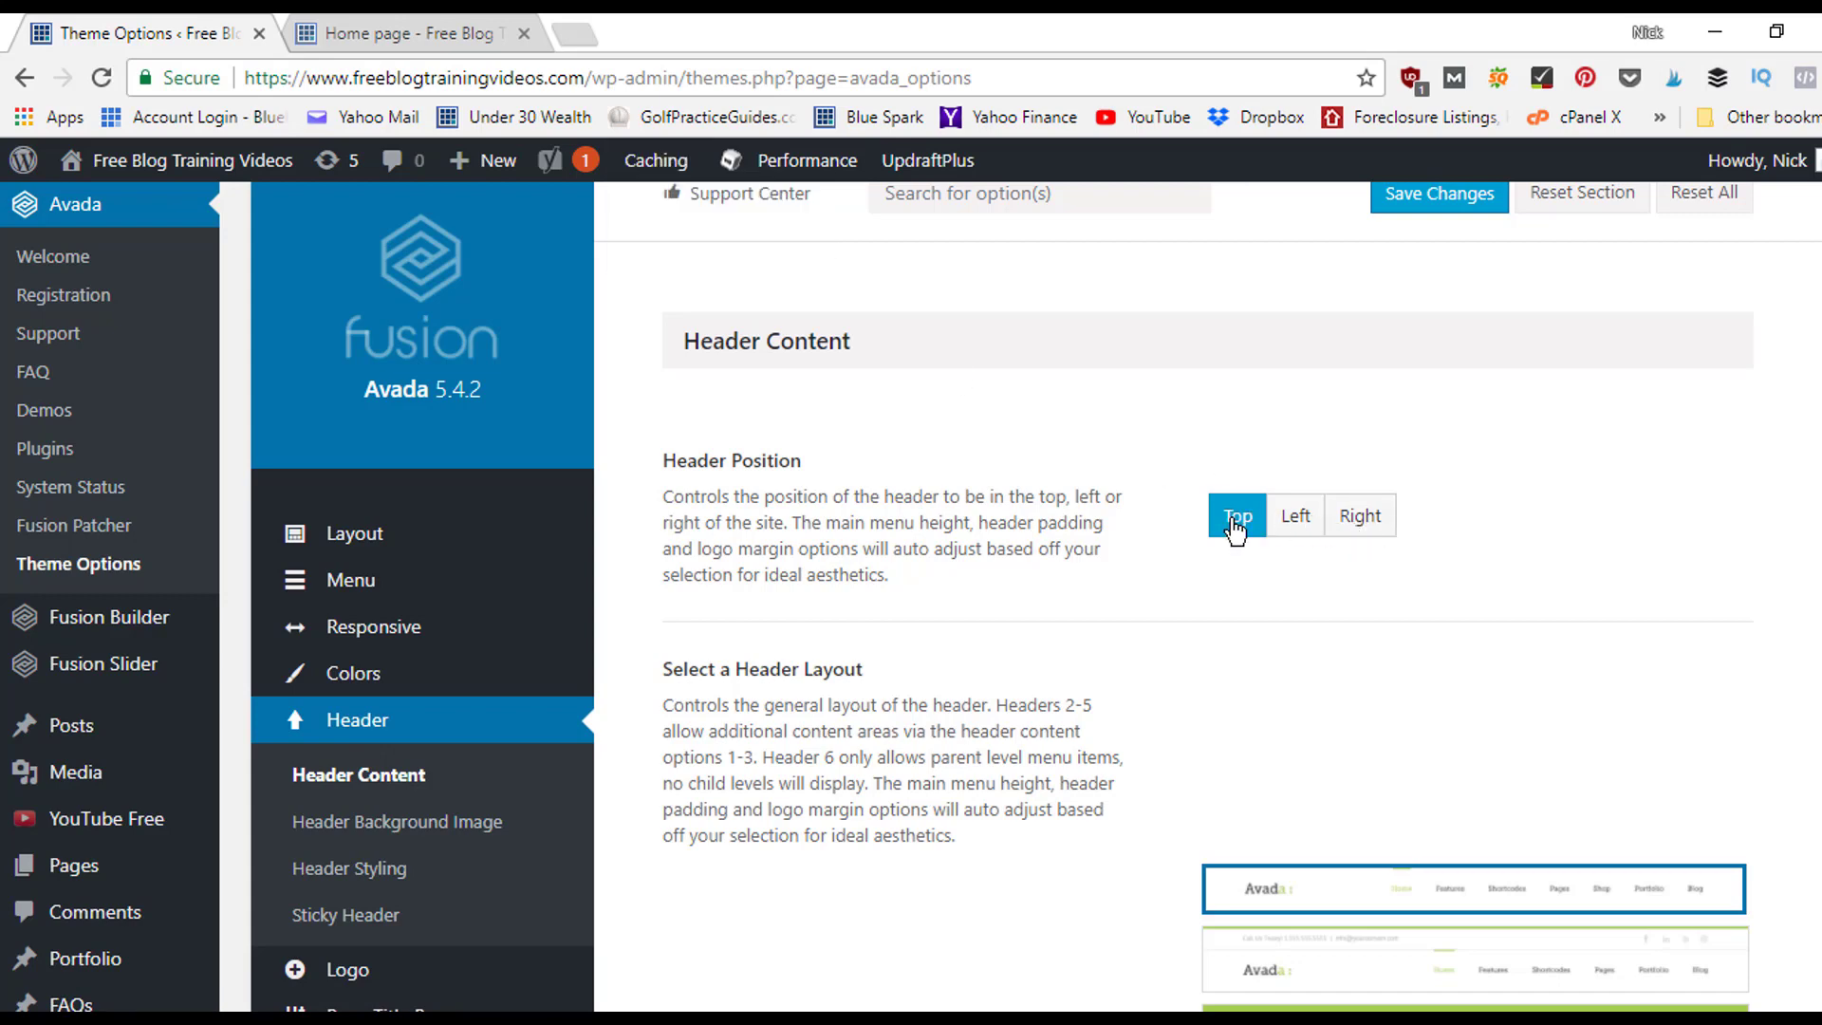
left_click(419, 23)
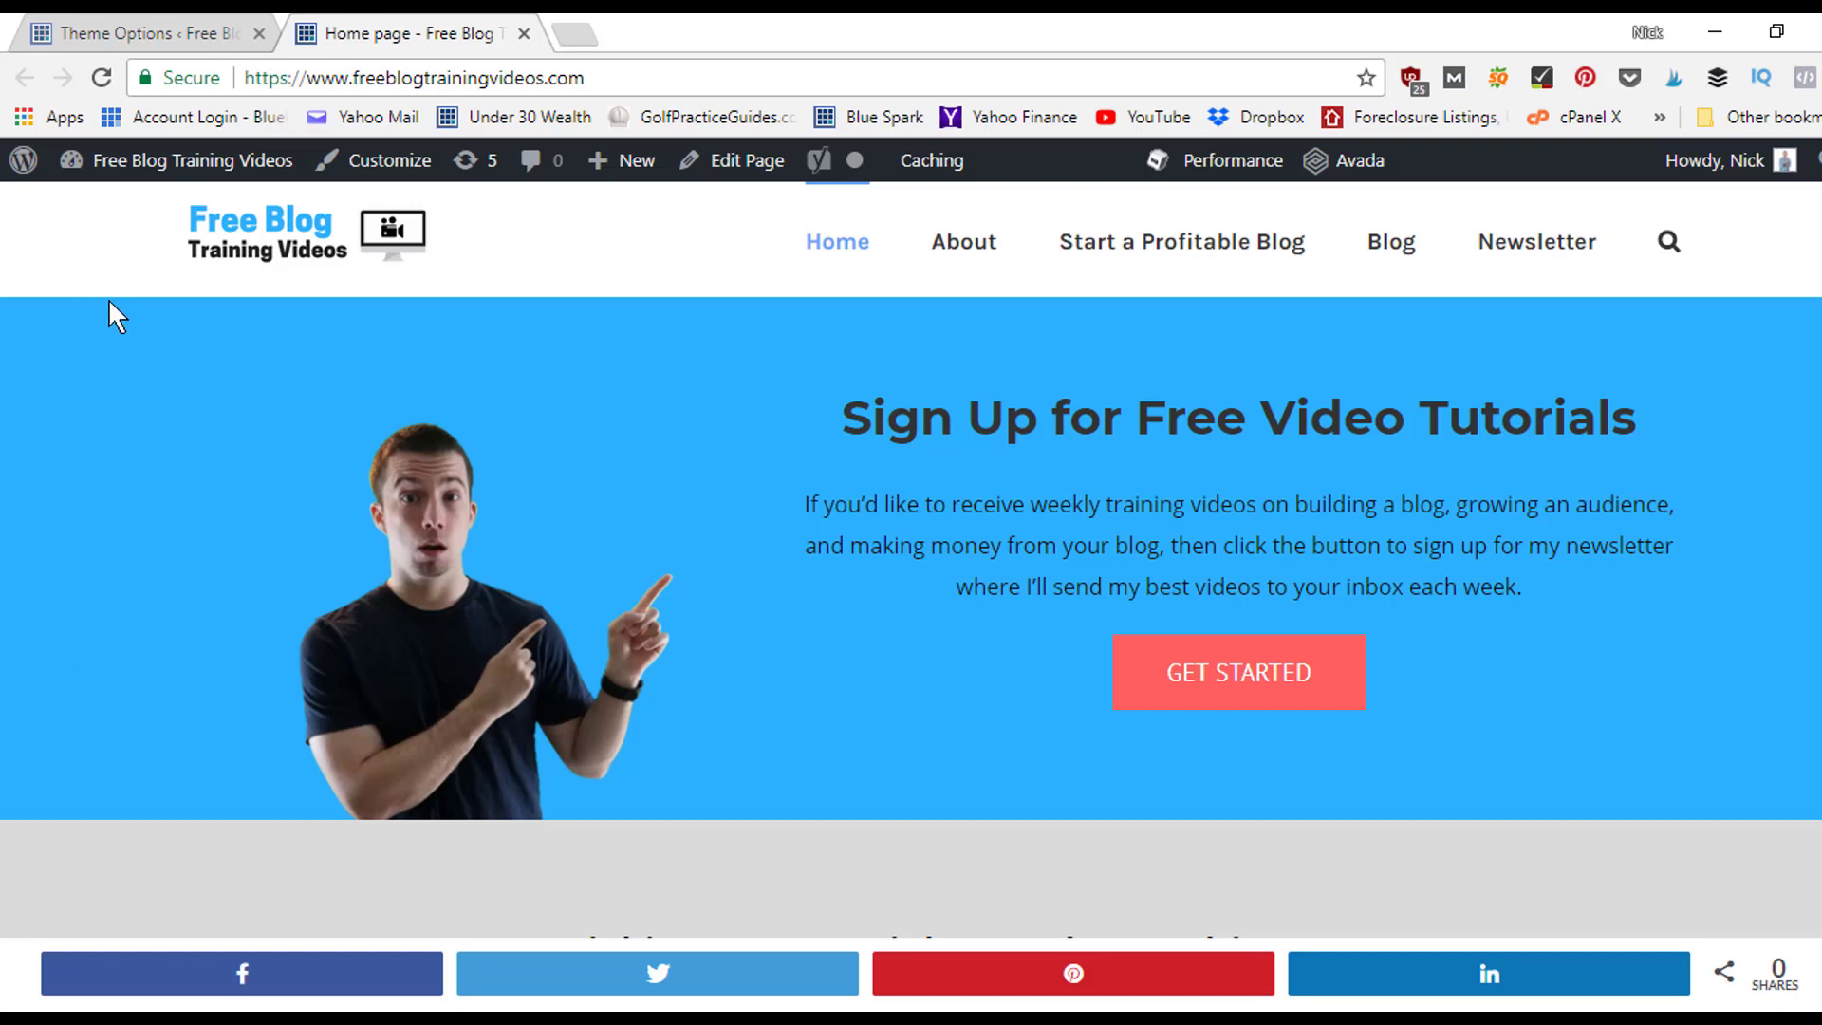
left_click(166, 33)
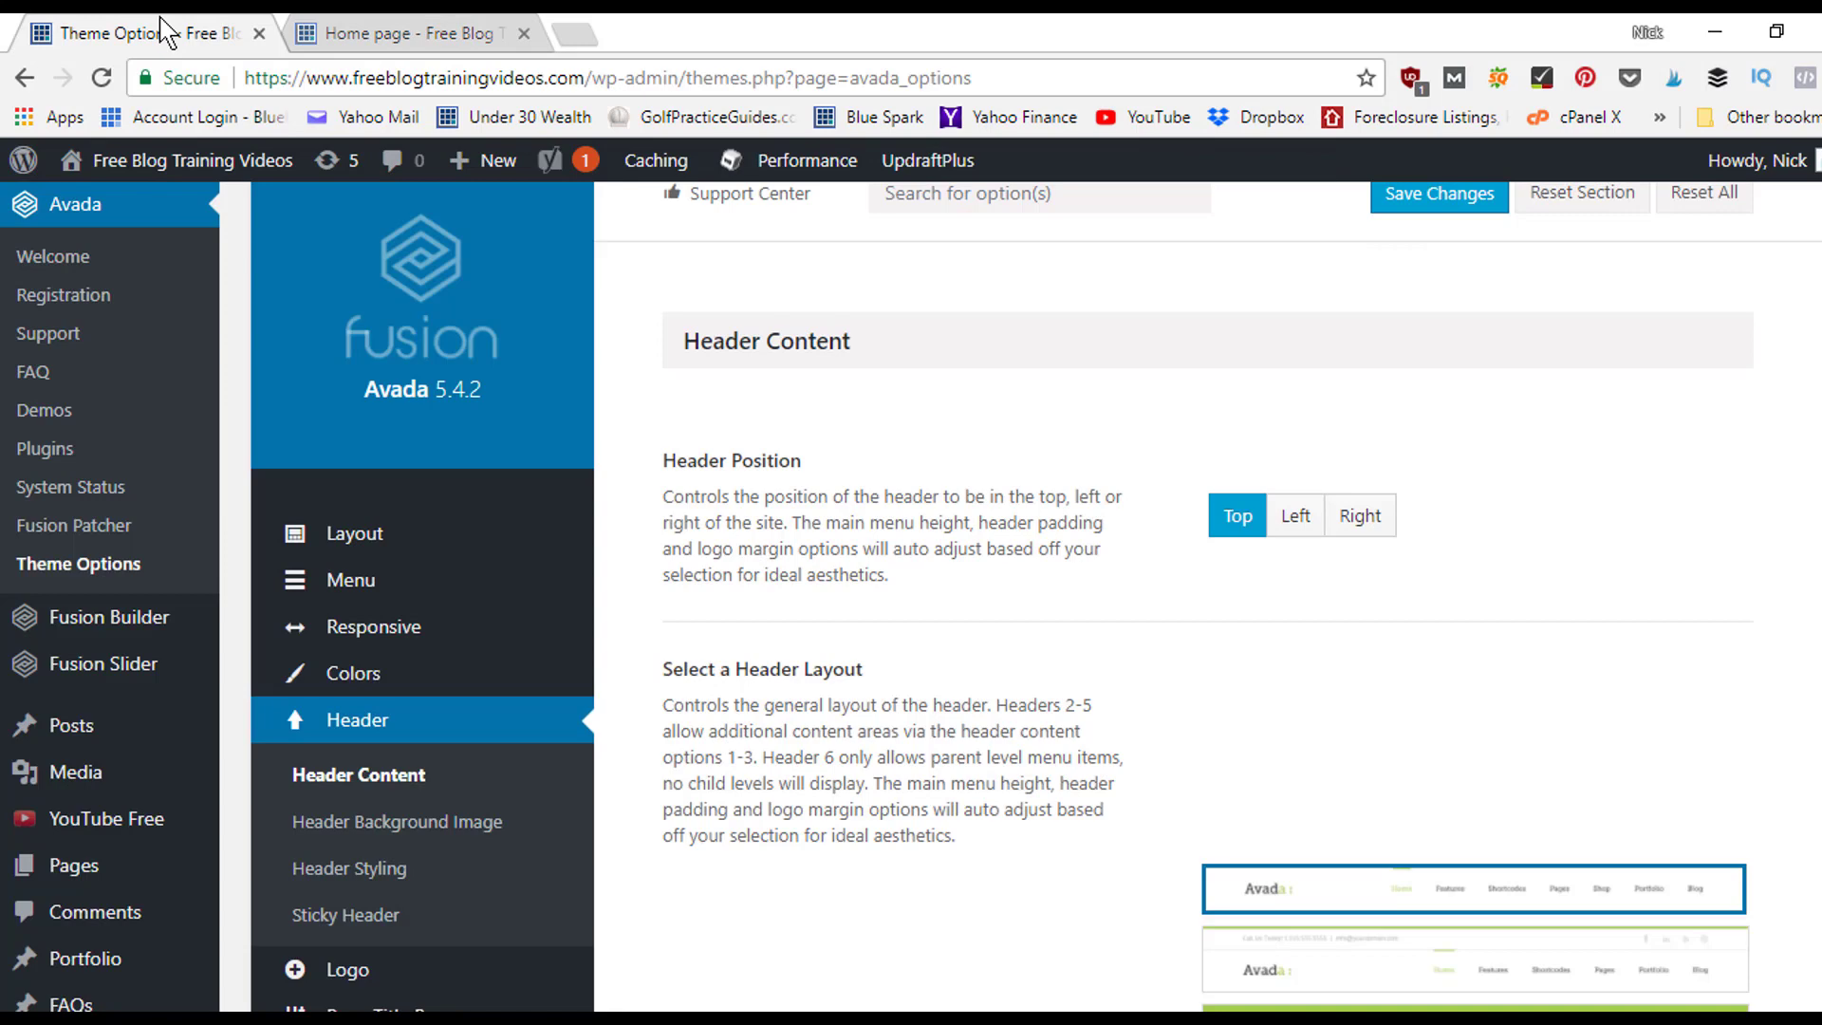
scroll(1060, 481, "down", 4)
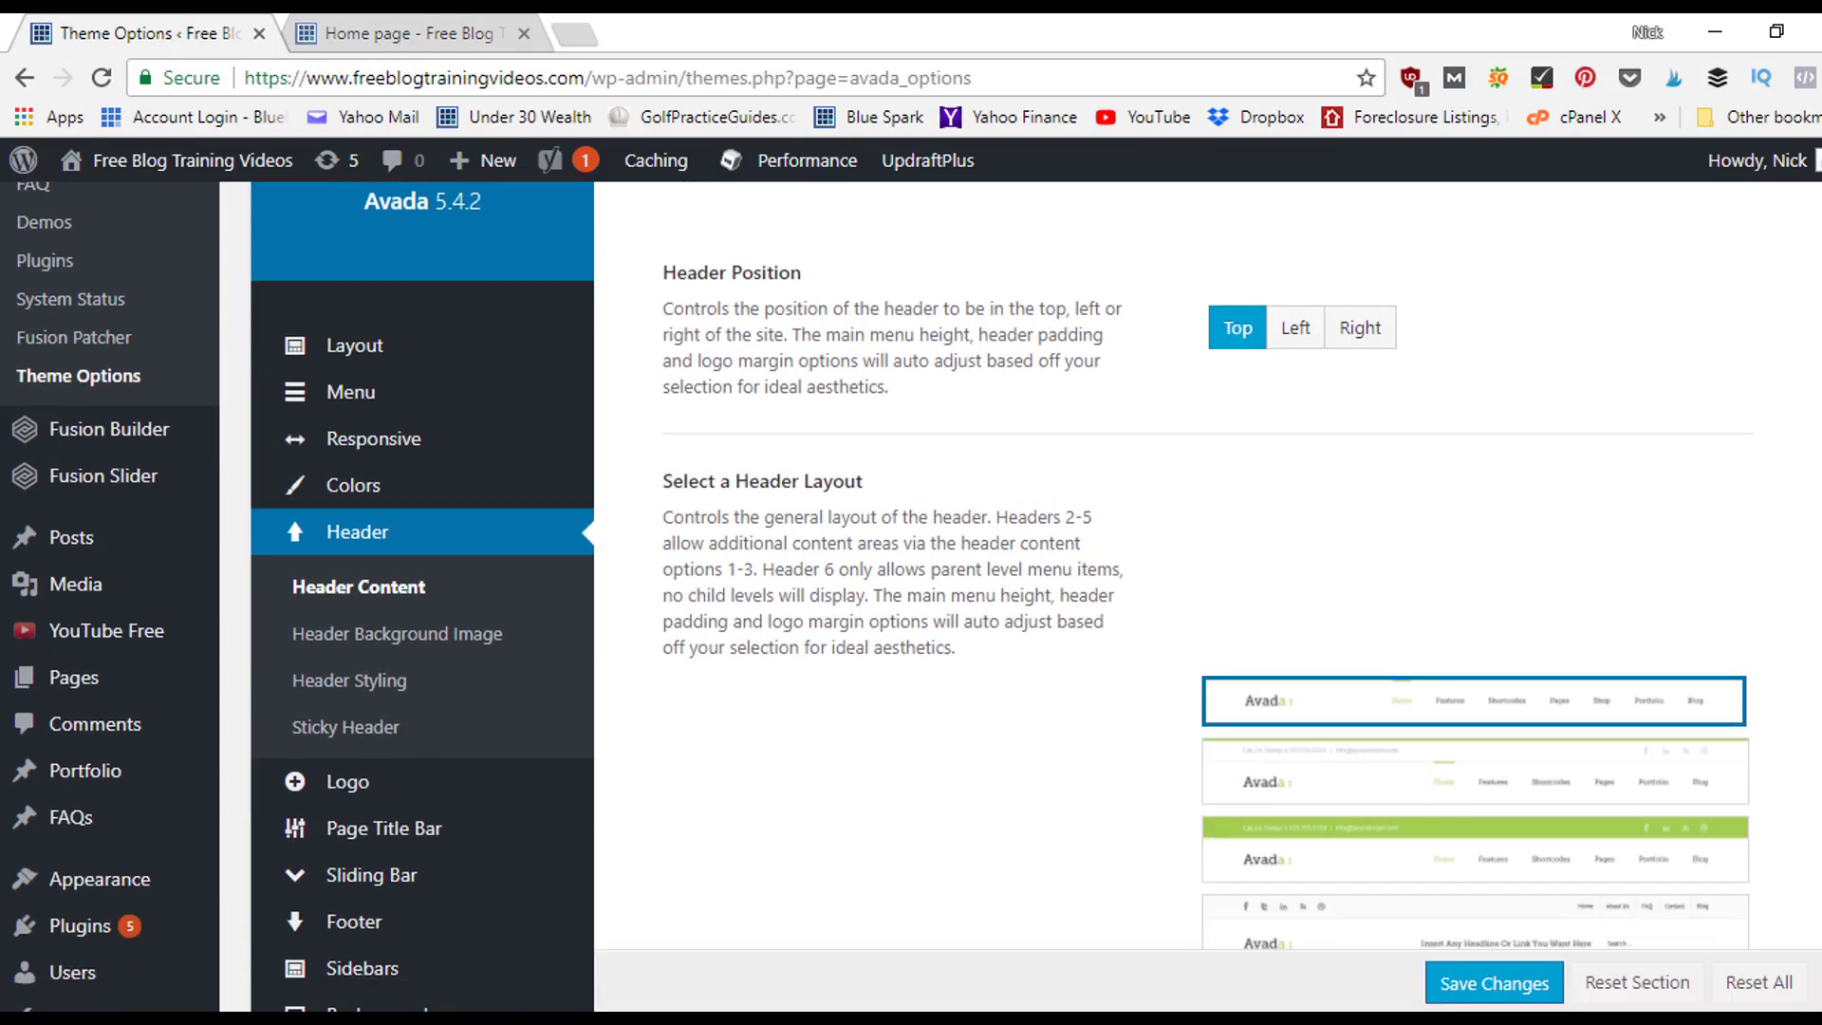
scroll(1060, 481, "down", 1)
mouse_move(1457, 522)
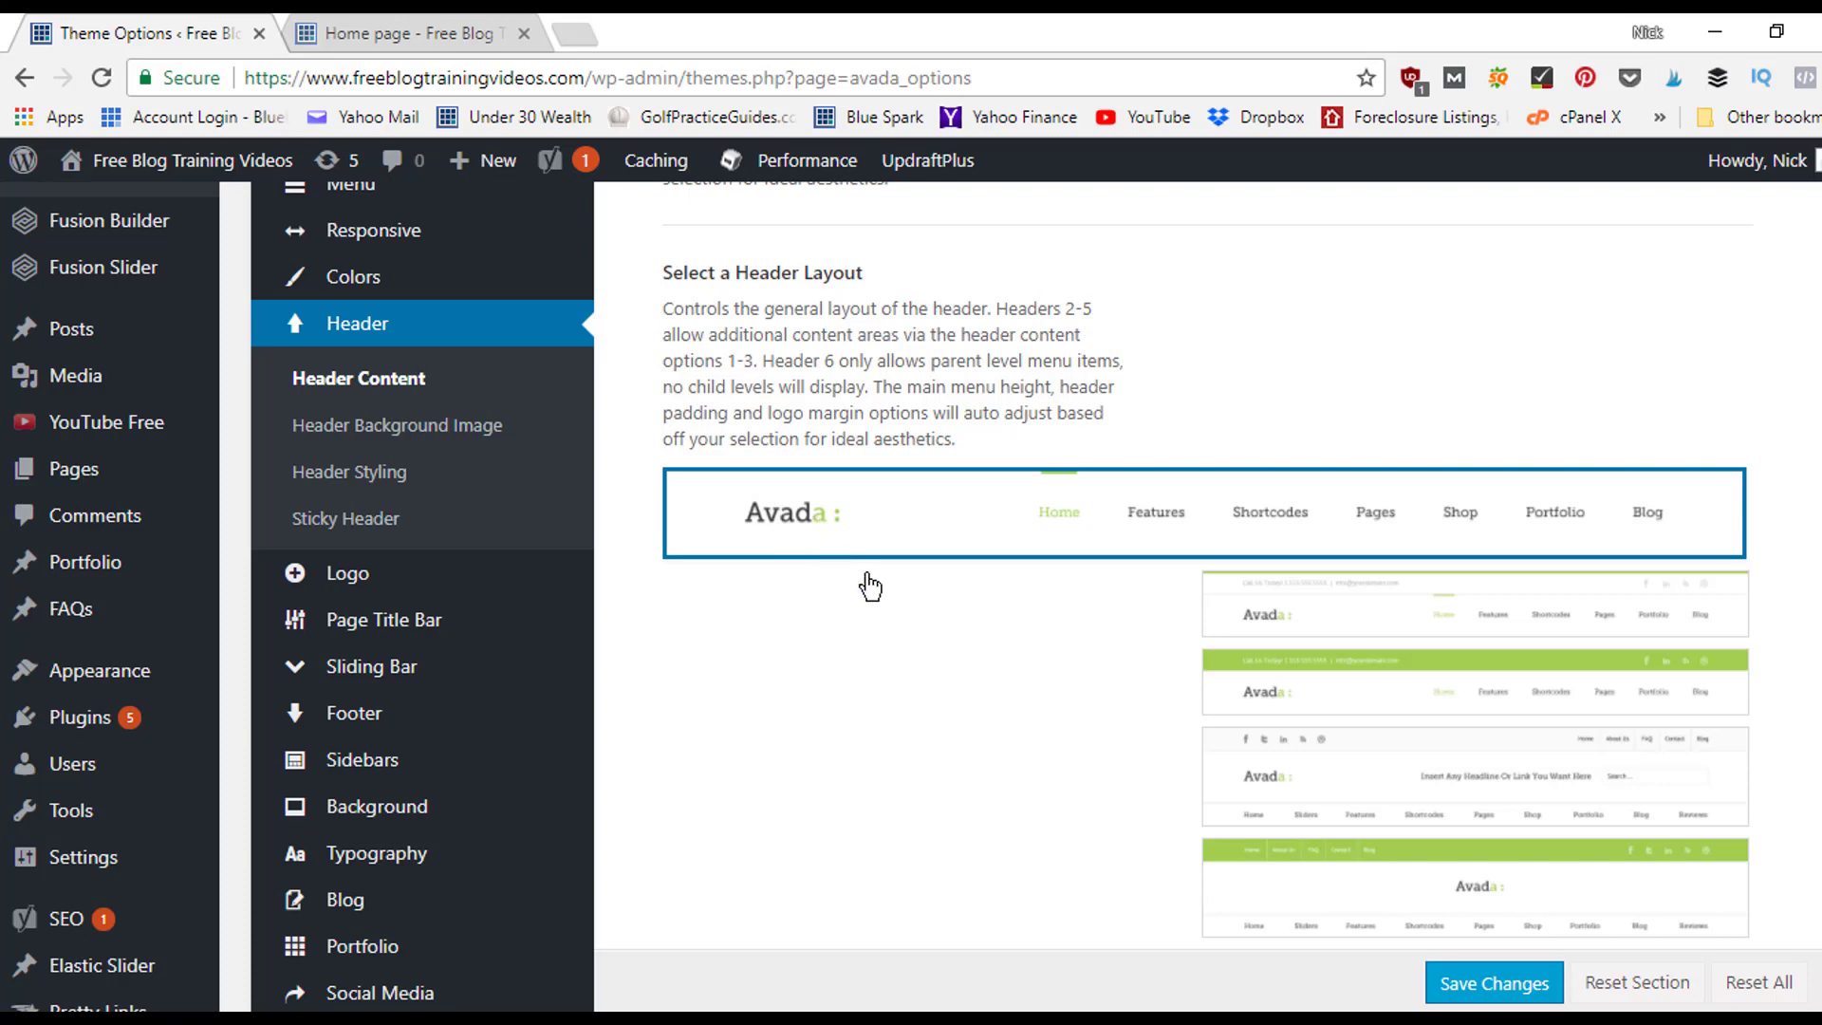
mouse_move(1293, 615)
mouse_move(1348, 695)
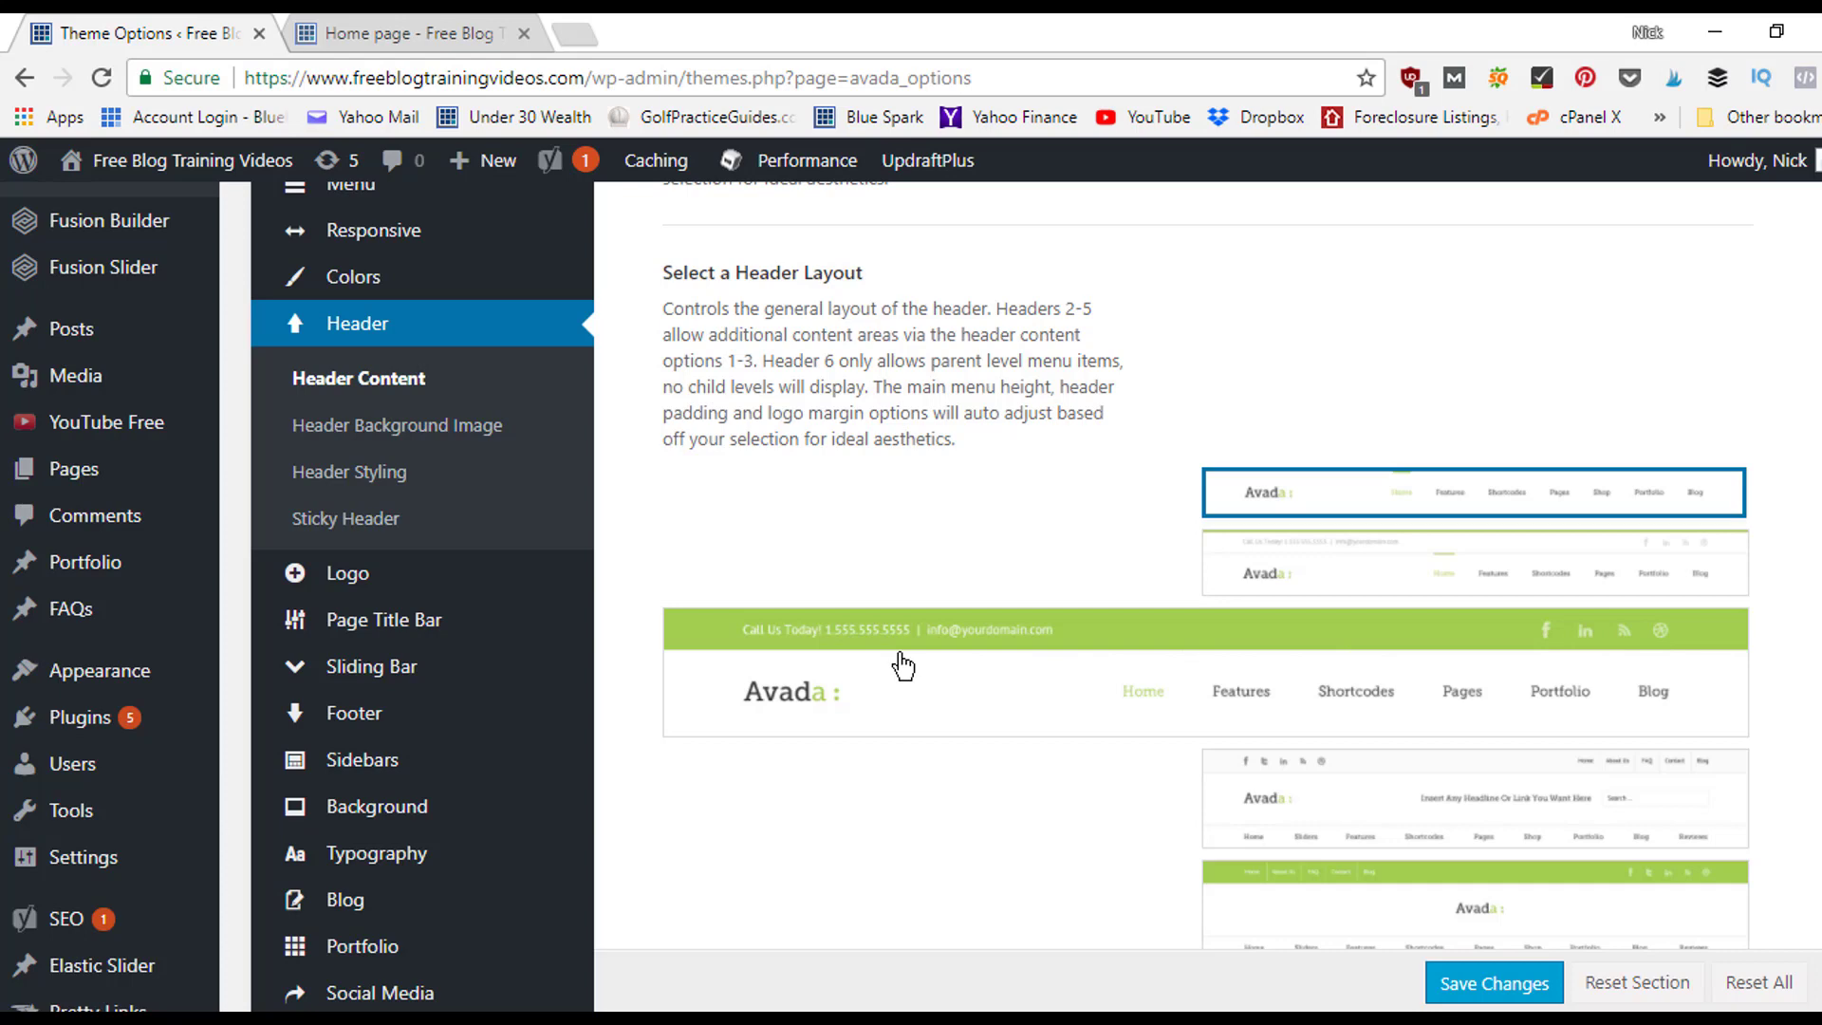
mouse_move(1314, 569)
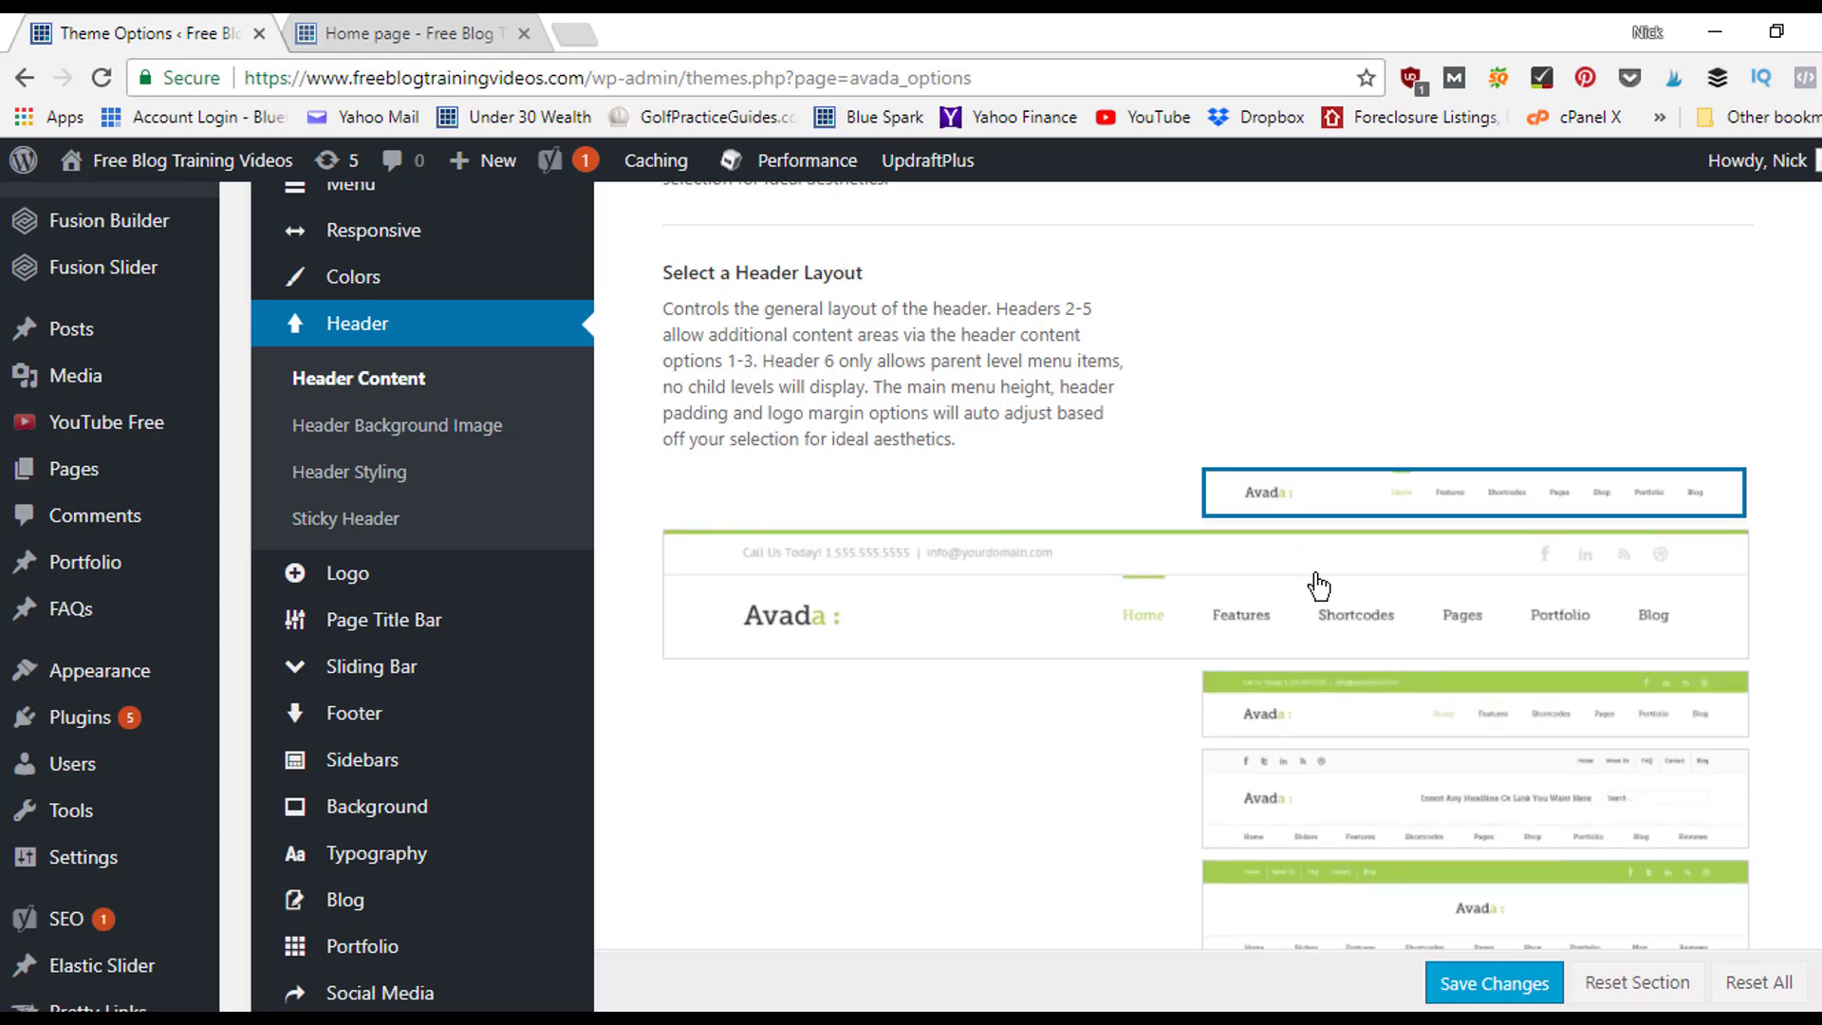
mouse_move(1232, 712)
mouse_move(1369, 785)
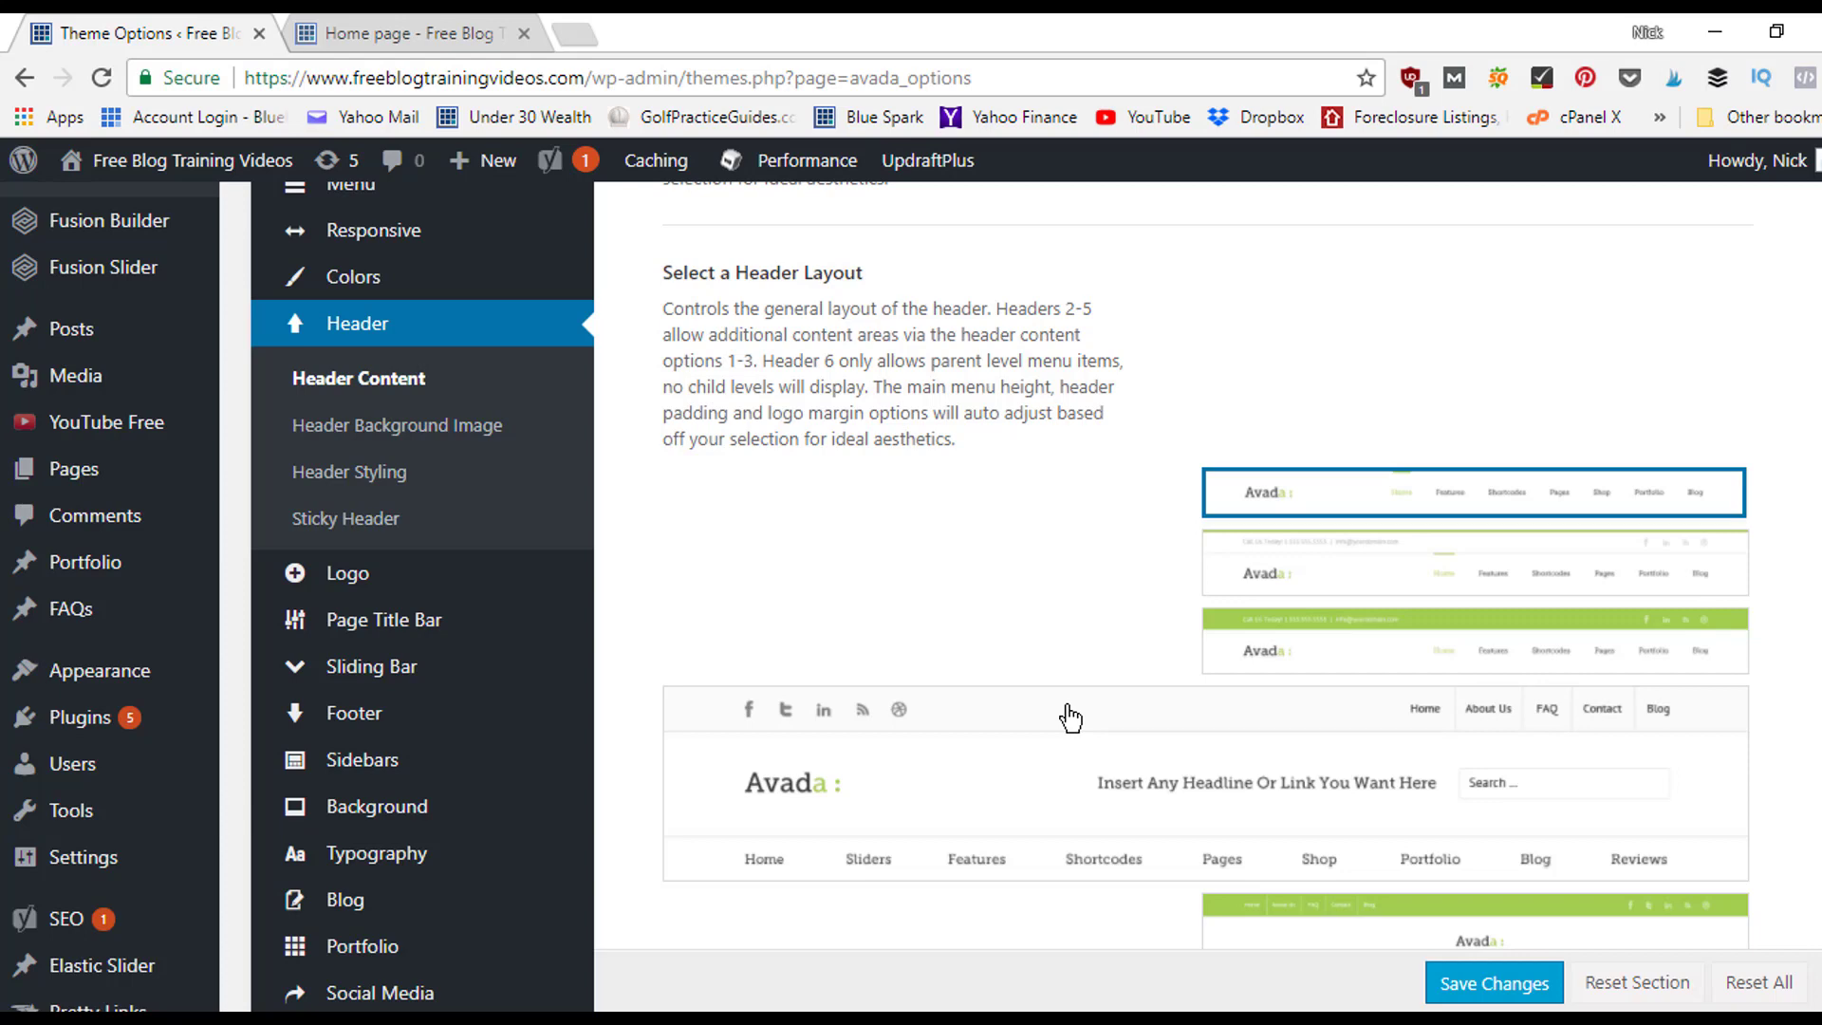
scroll(1053, 579, "down", 3)
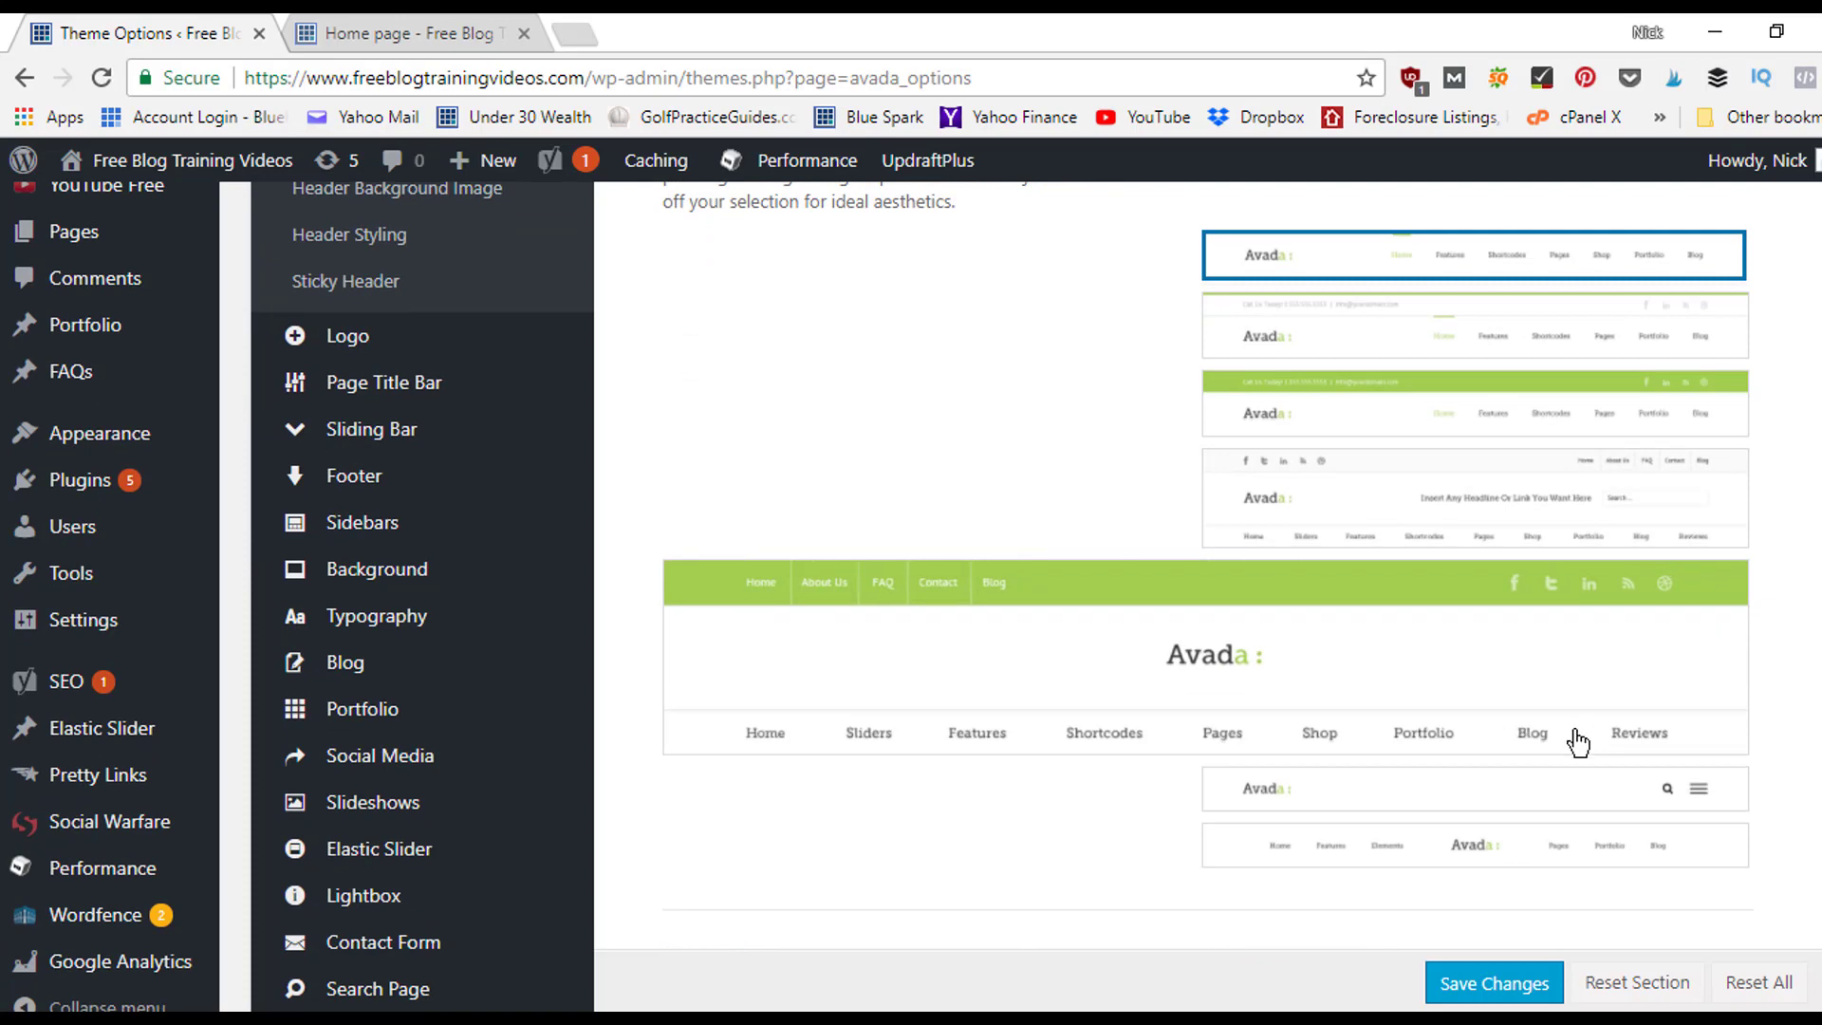
mouse_move(1569, 787)
mouse_move(1538, 721)
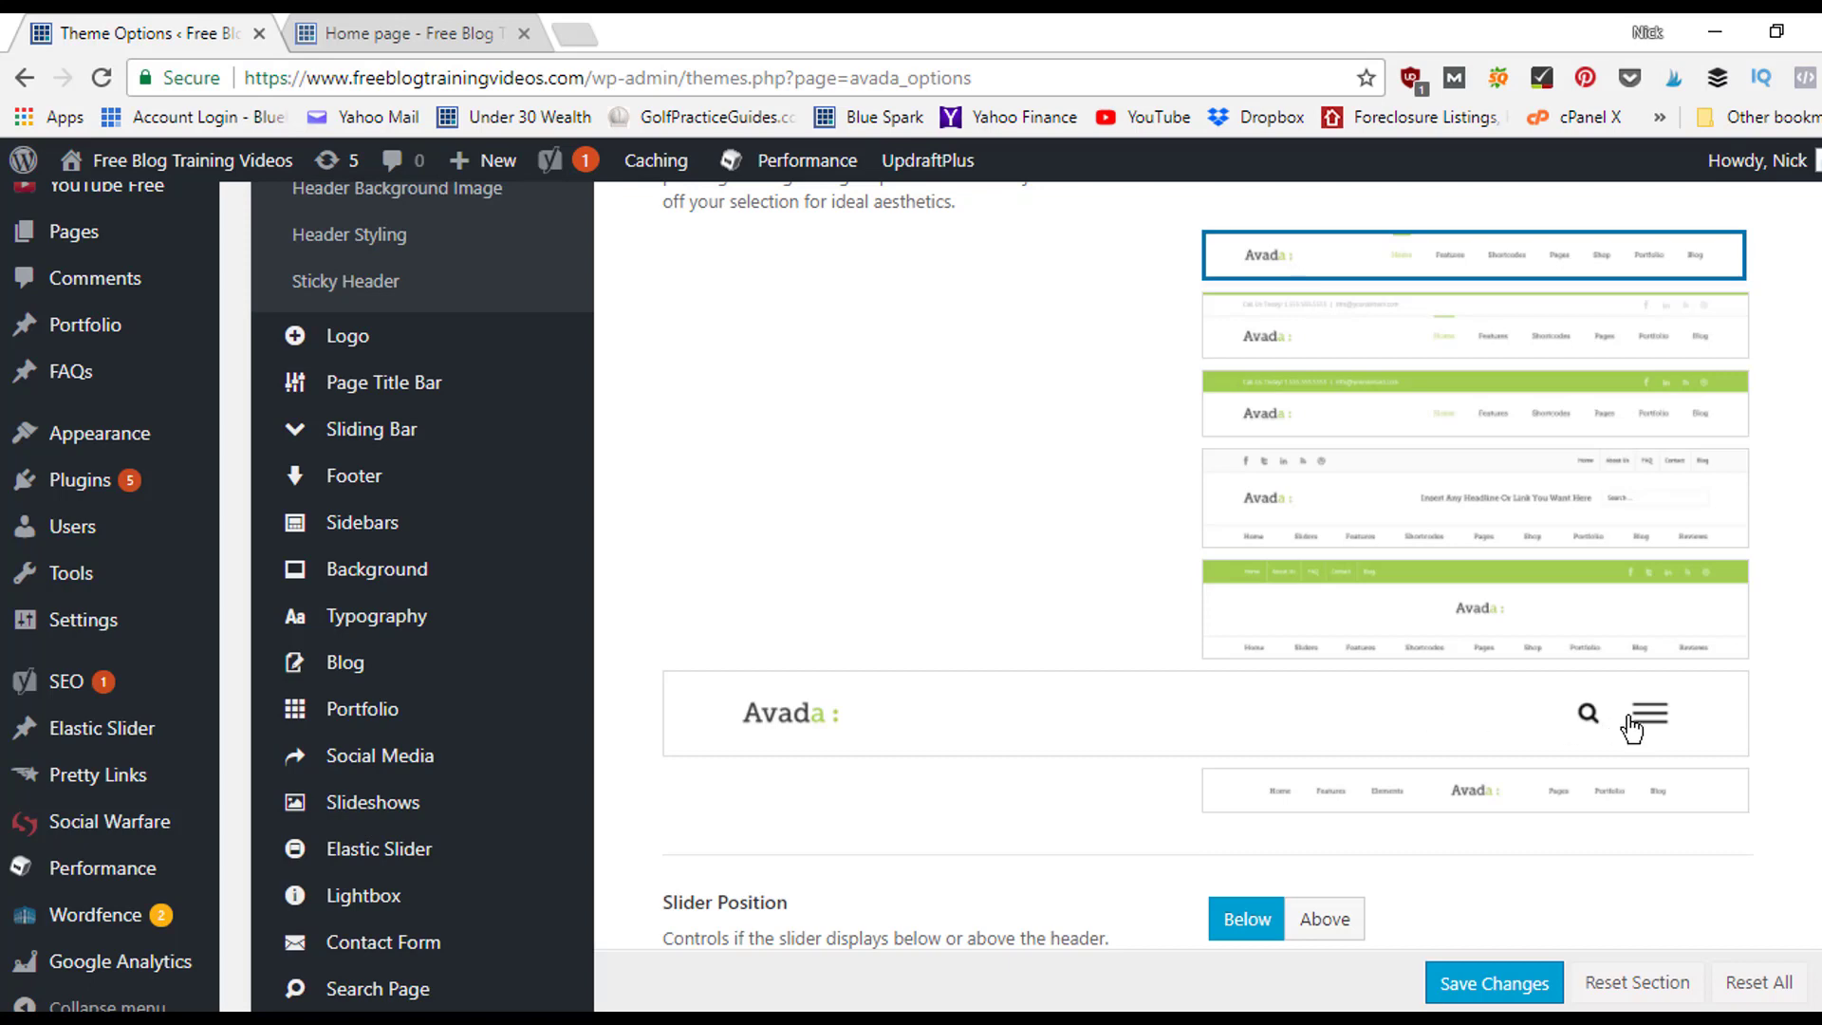
mouse_move(1626, 824)
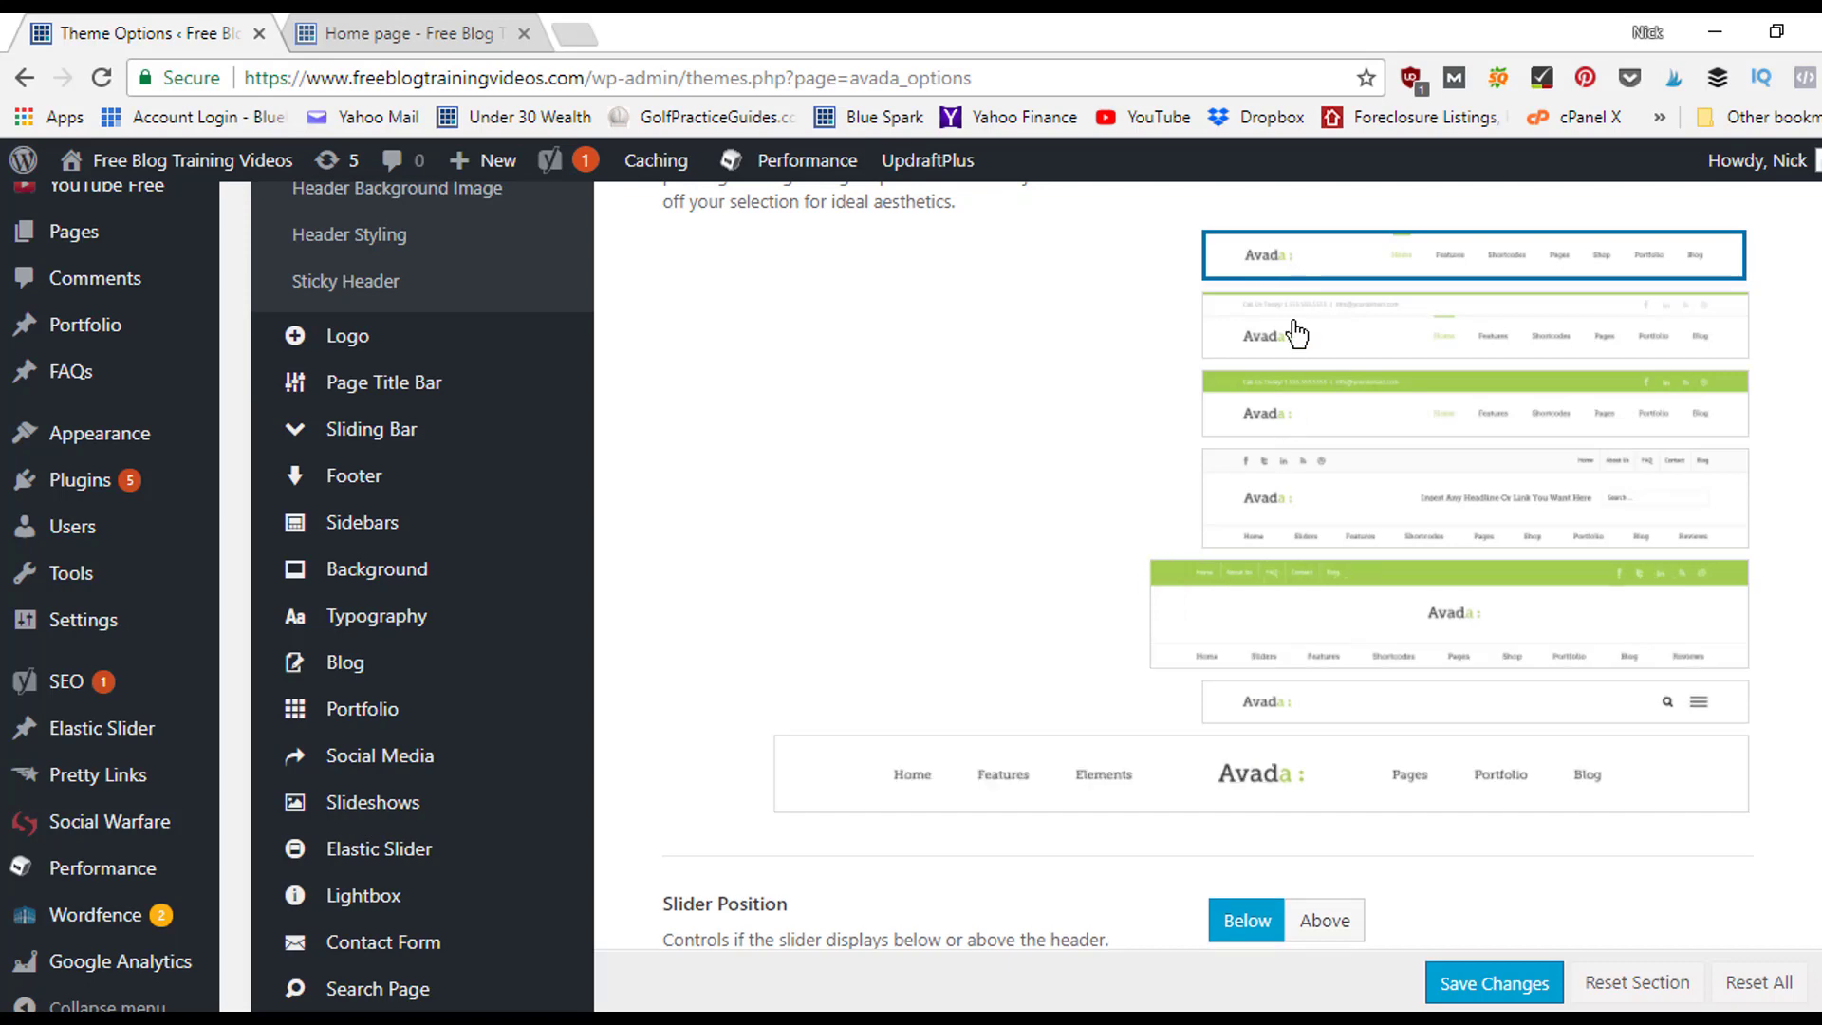
mouse_move(1281, 285)
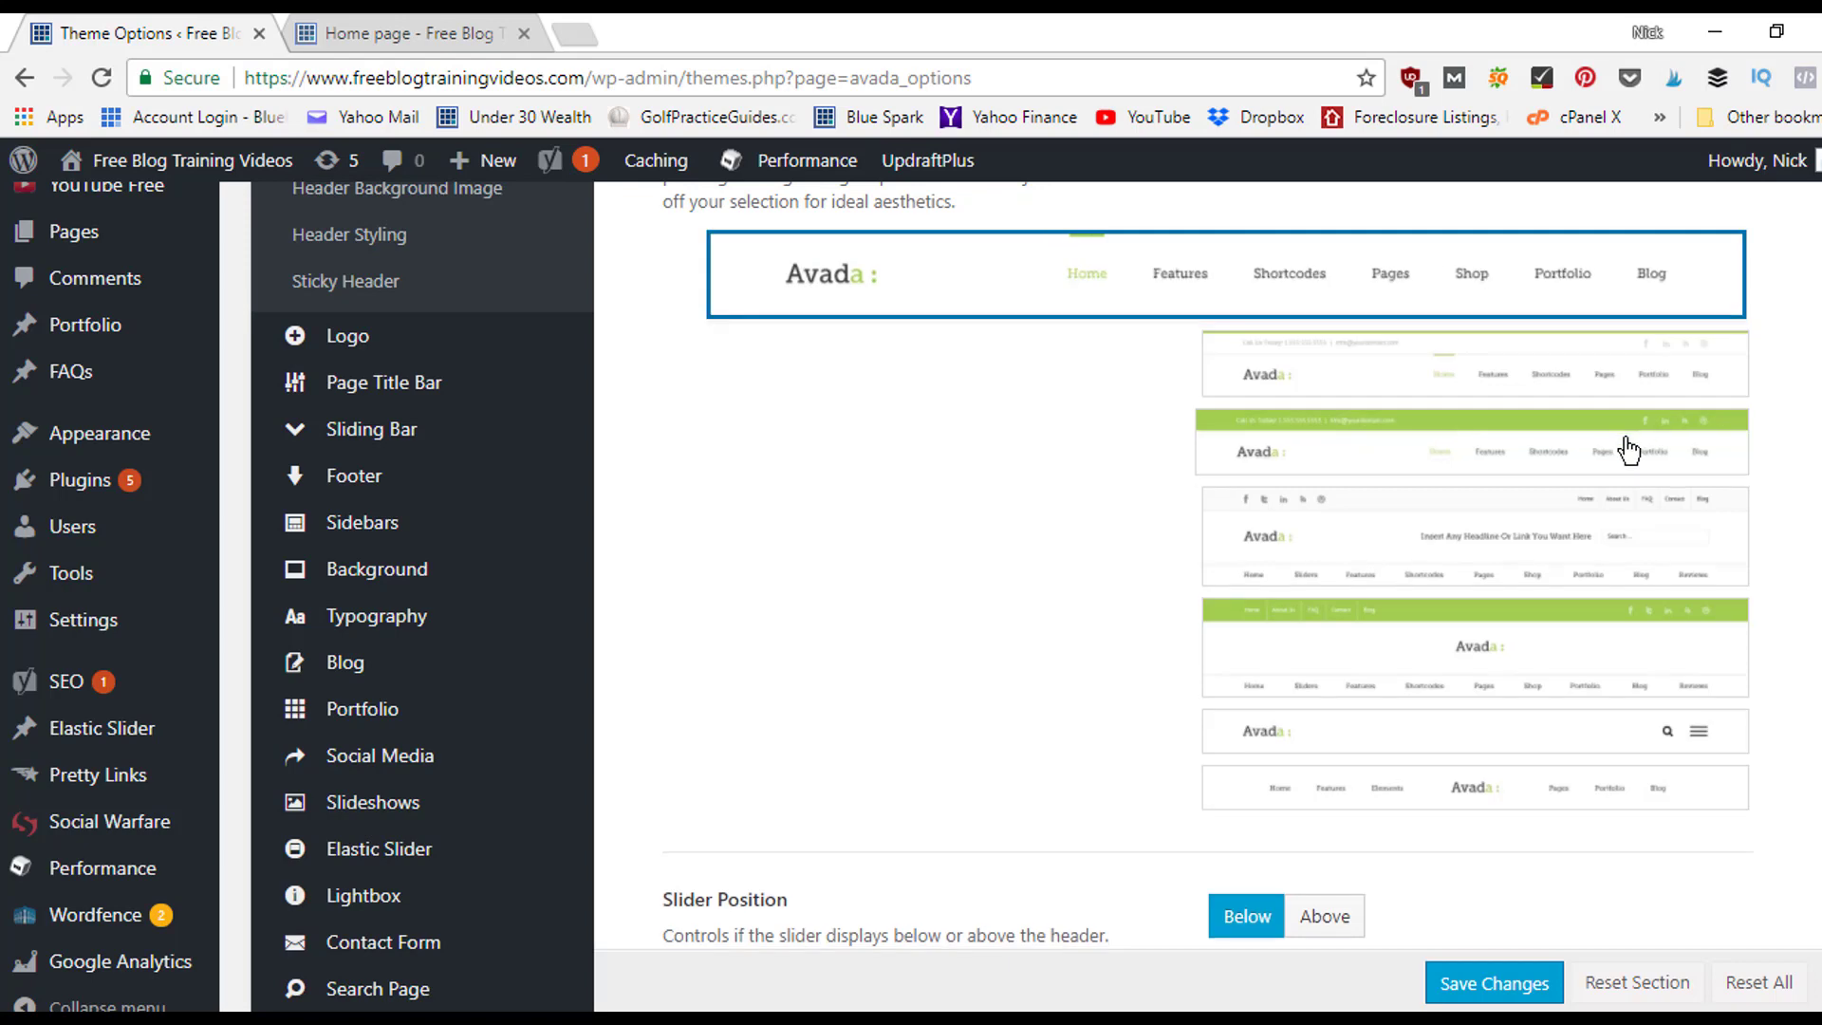
scroll(1626, 447, "down", 2)
scroll(1207, 569, "down", 1)
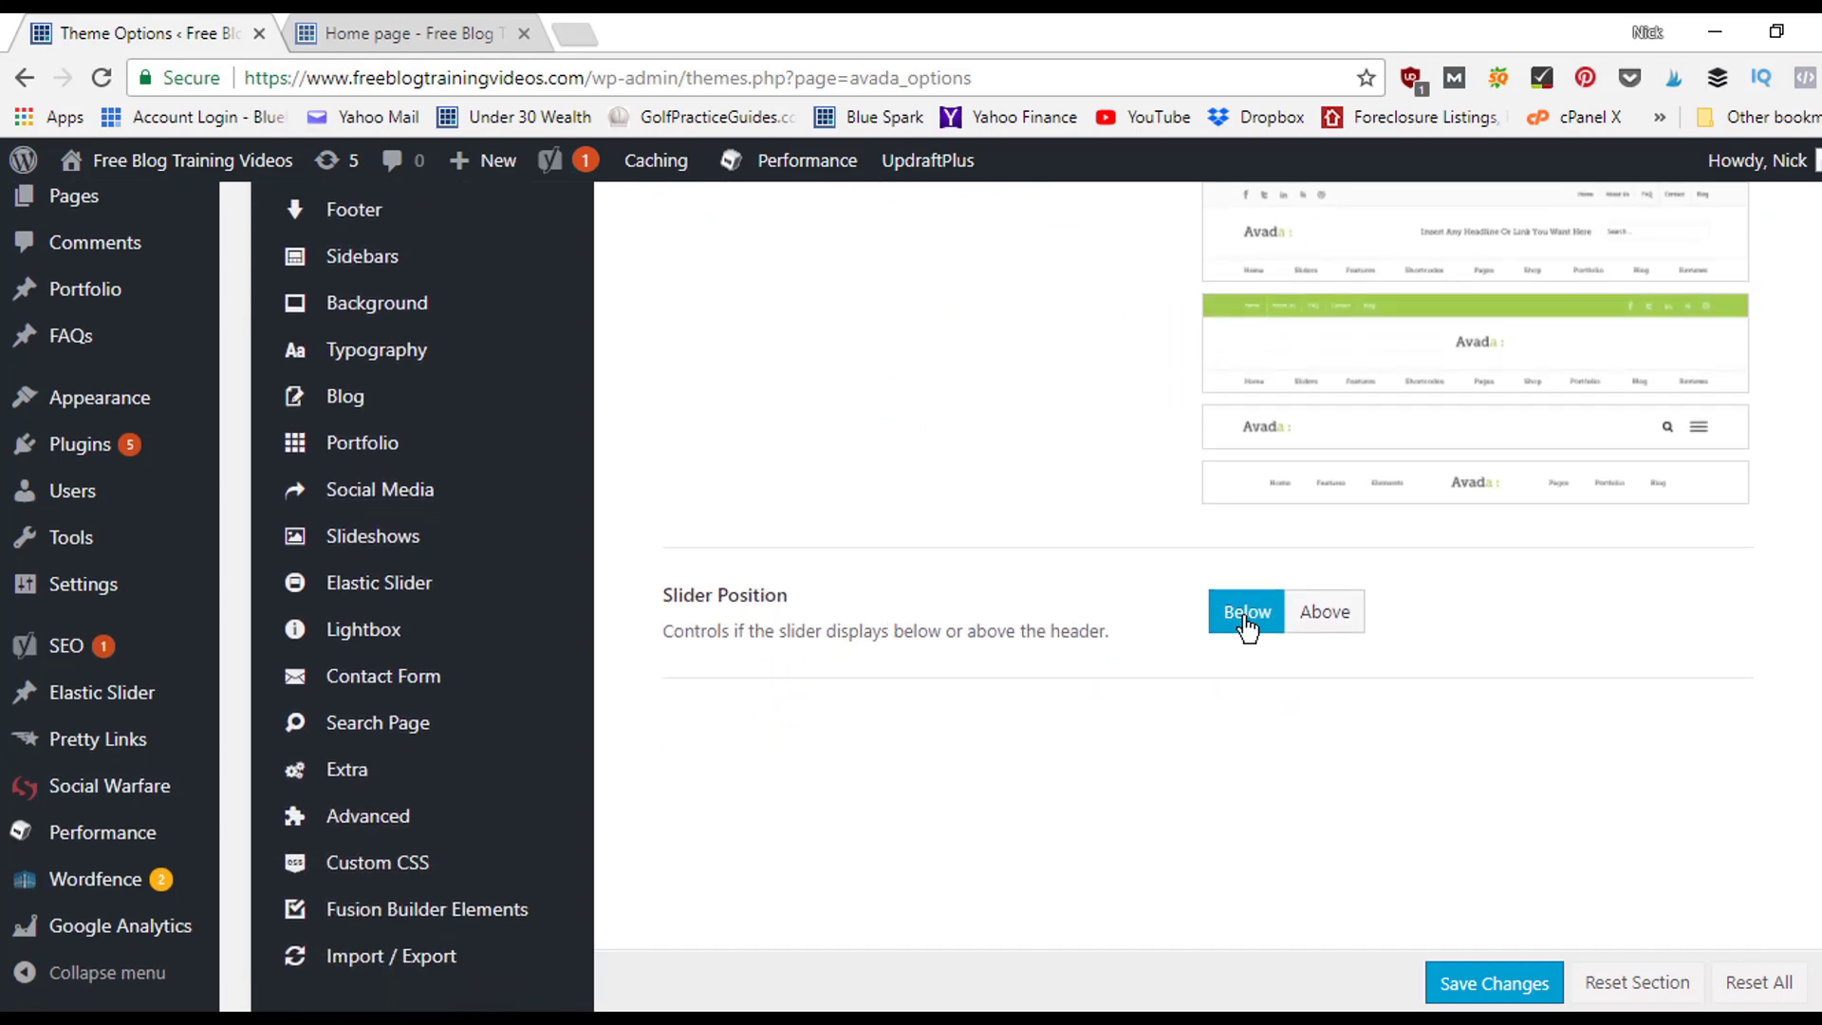
scroll(1247, 624, "up", 2)
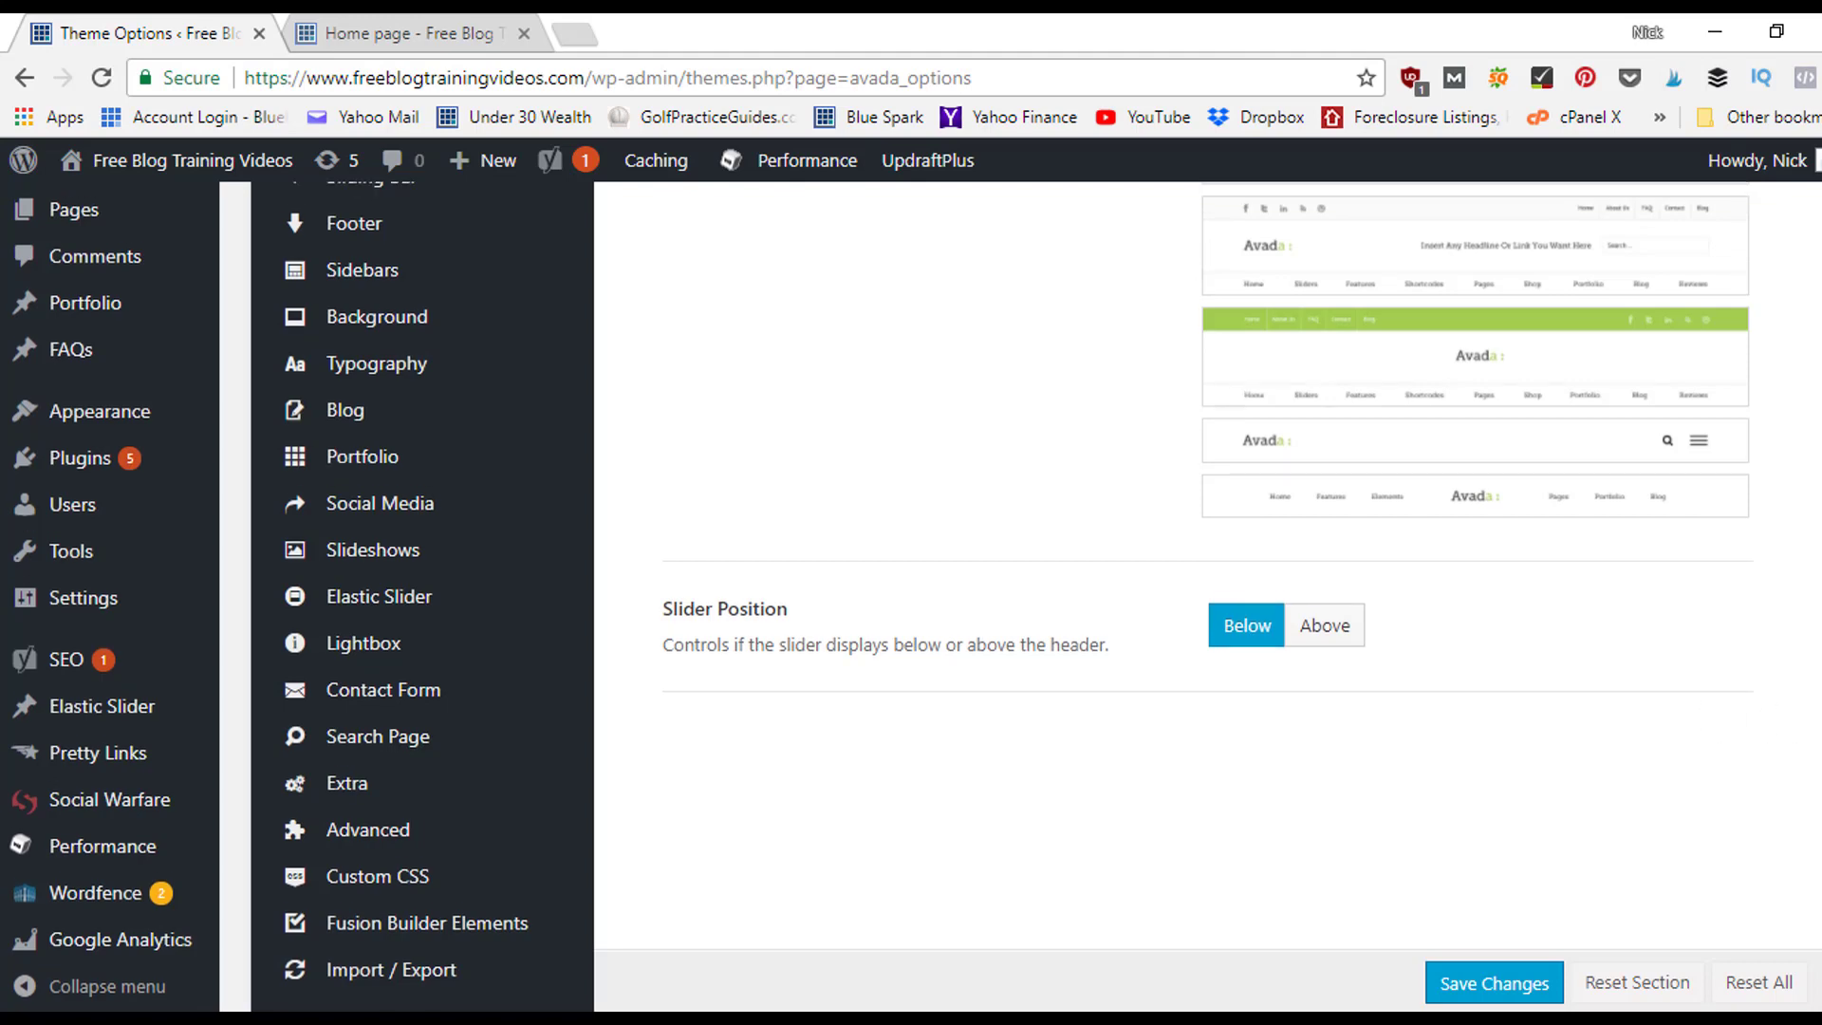
scroll(1207, 570, "up", 6)
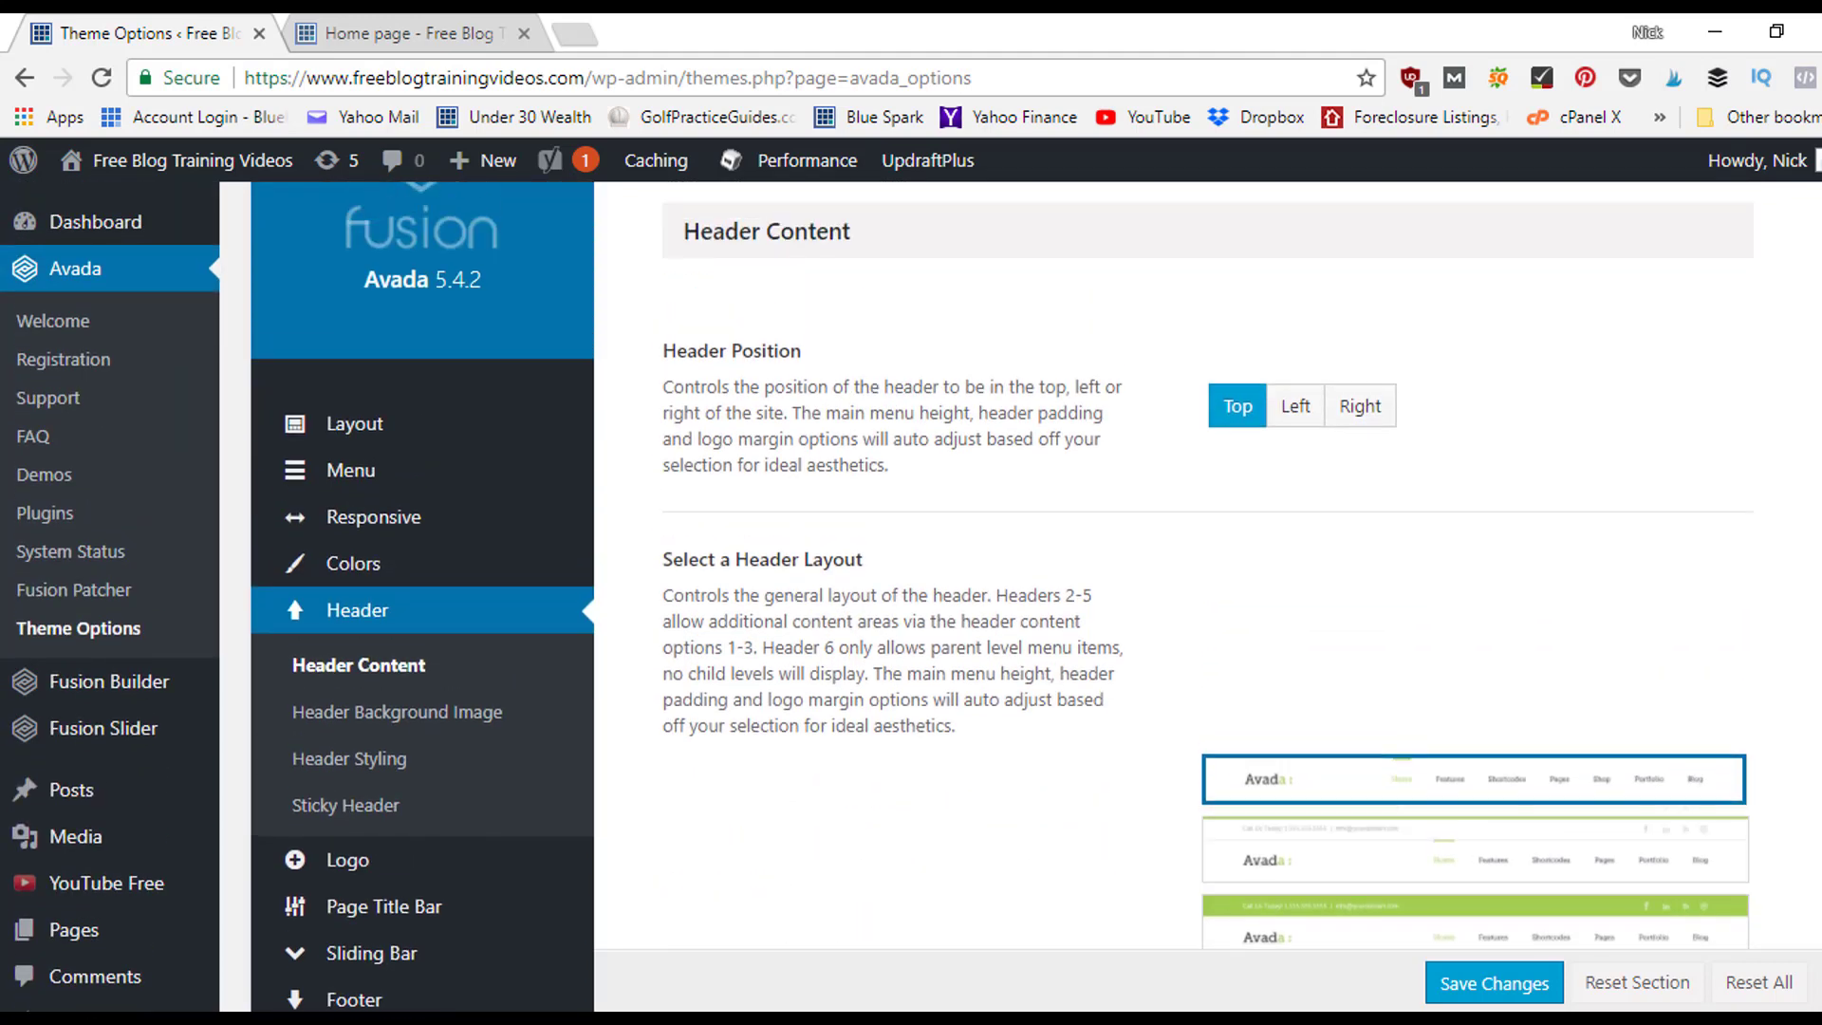
- Review the header background image options against the homepage, then bring up Header Styling
left_click(459, 19)
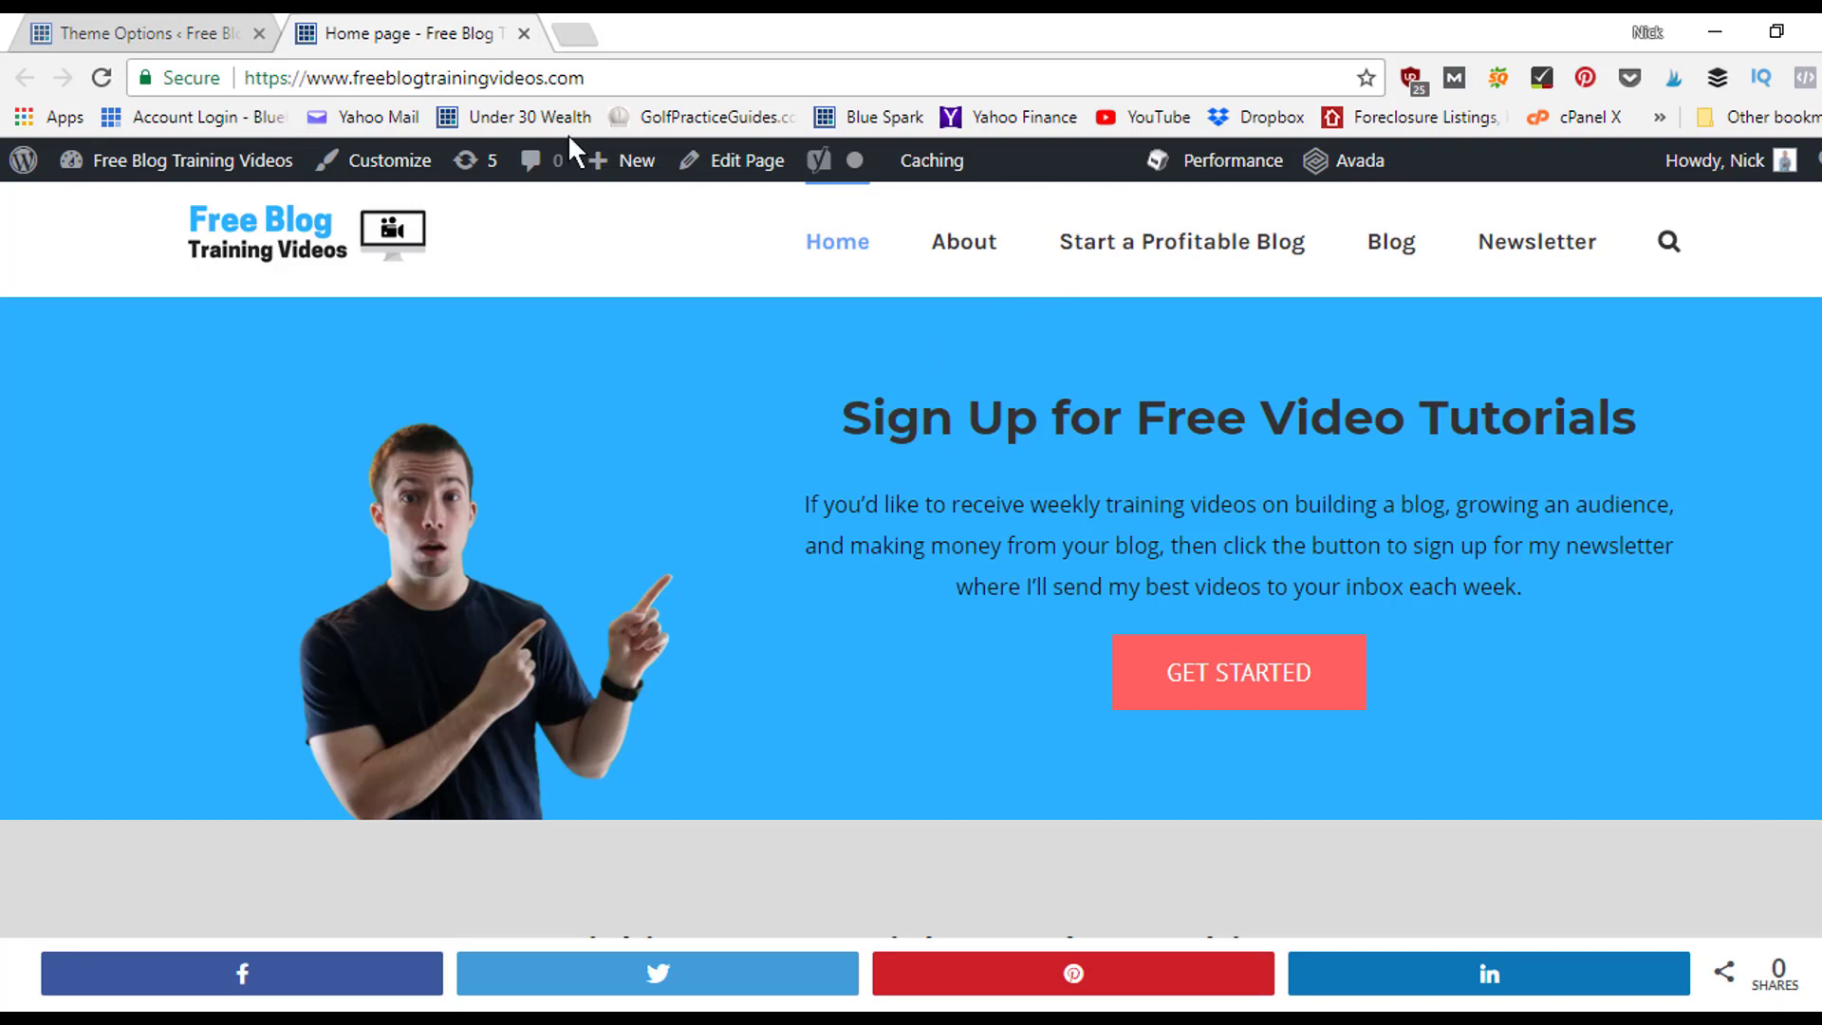
left_click(203, 21)
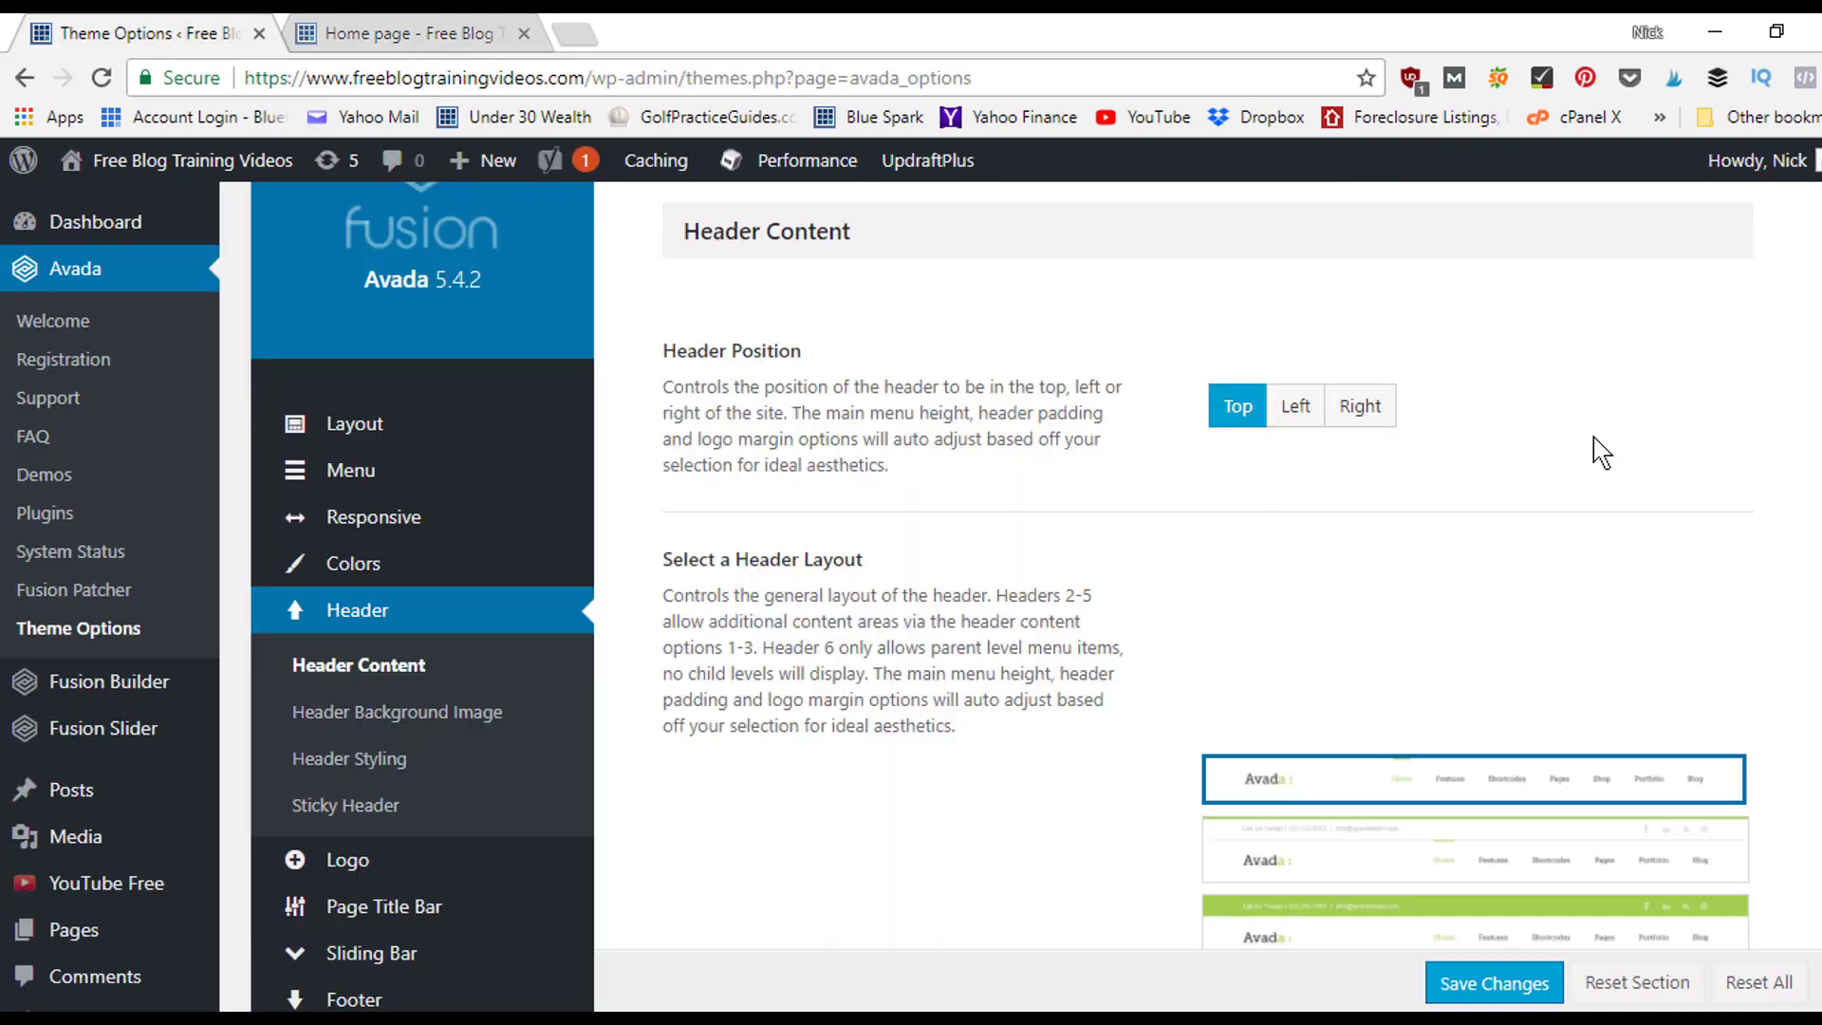
left_click(472, 714)
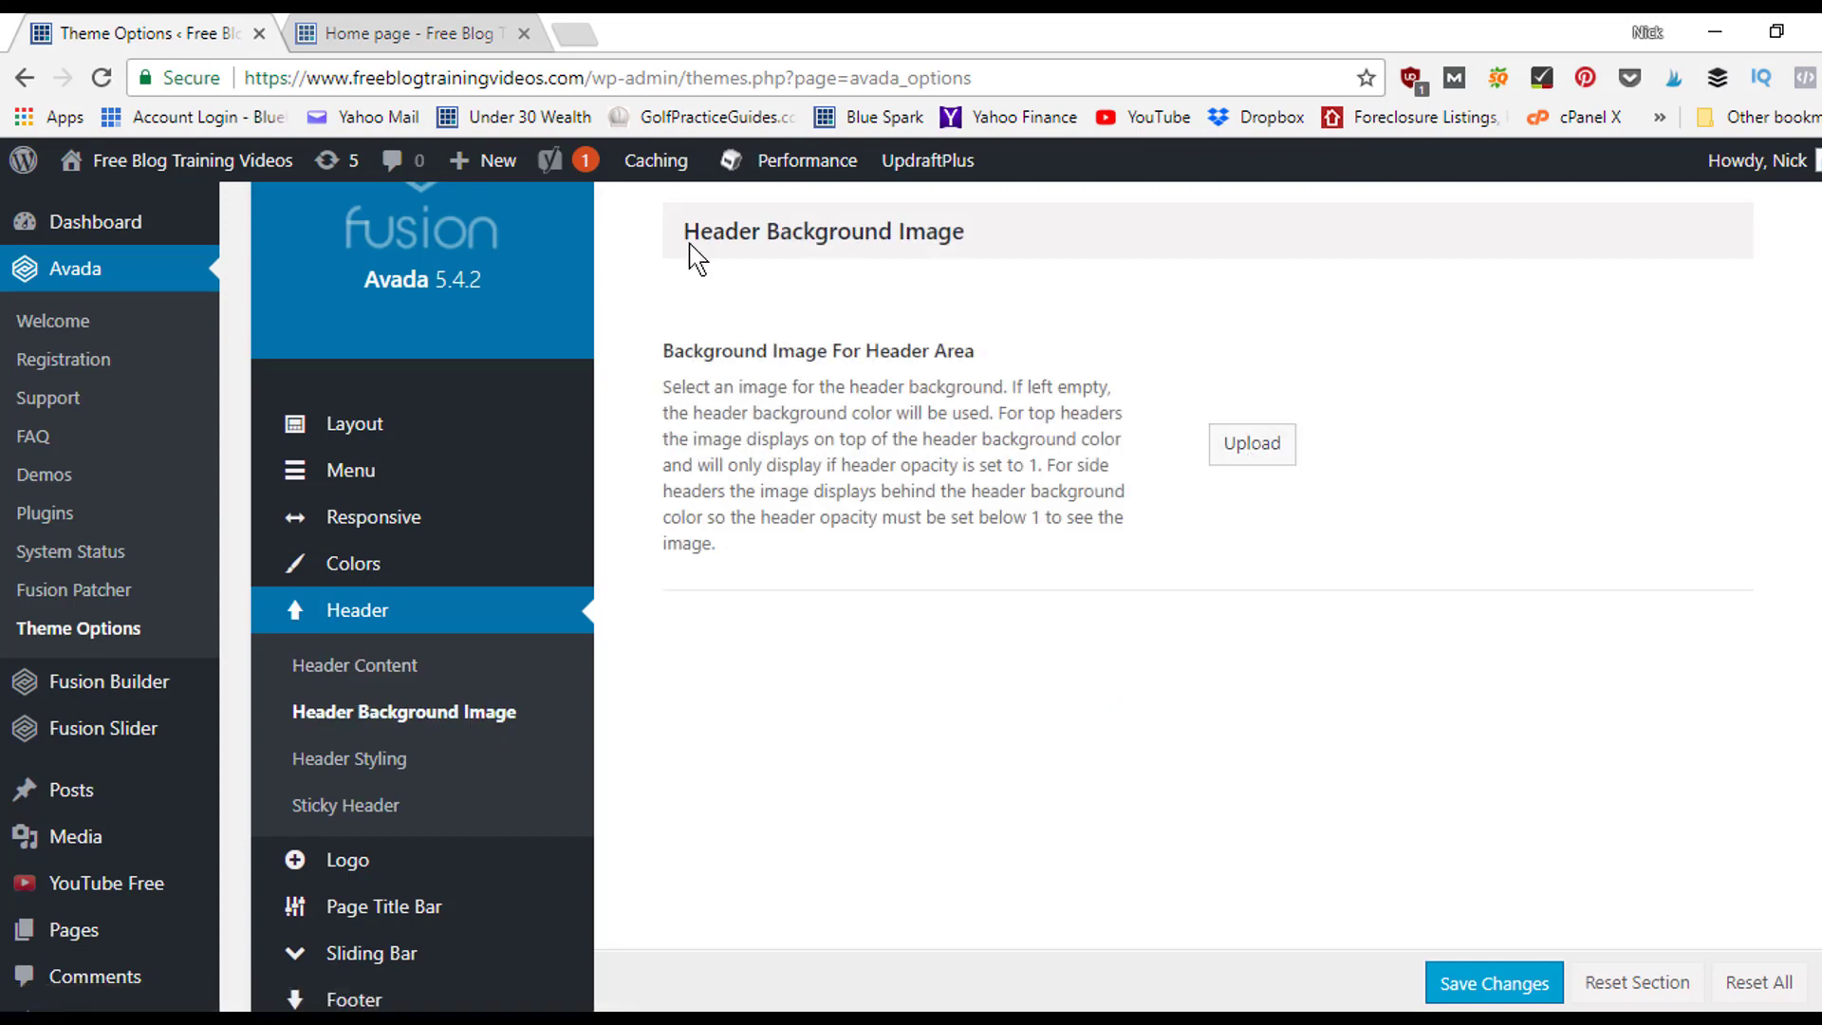
left_click(452, 34)
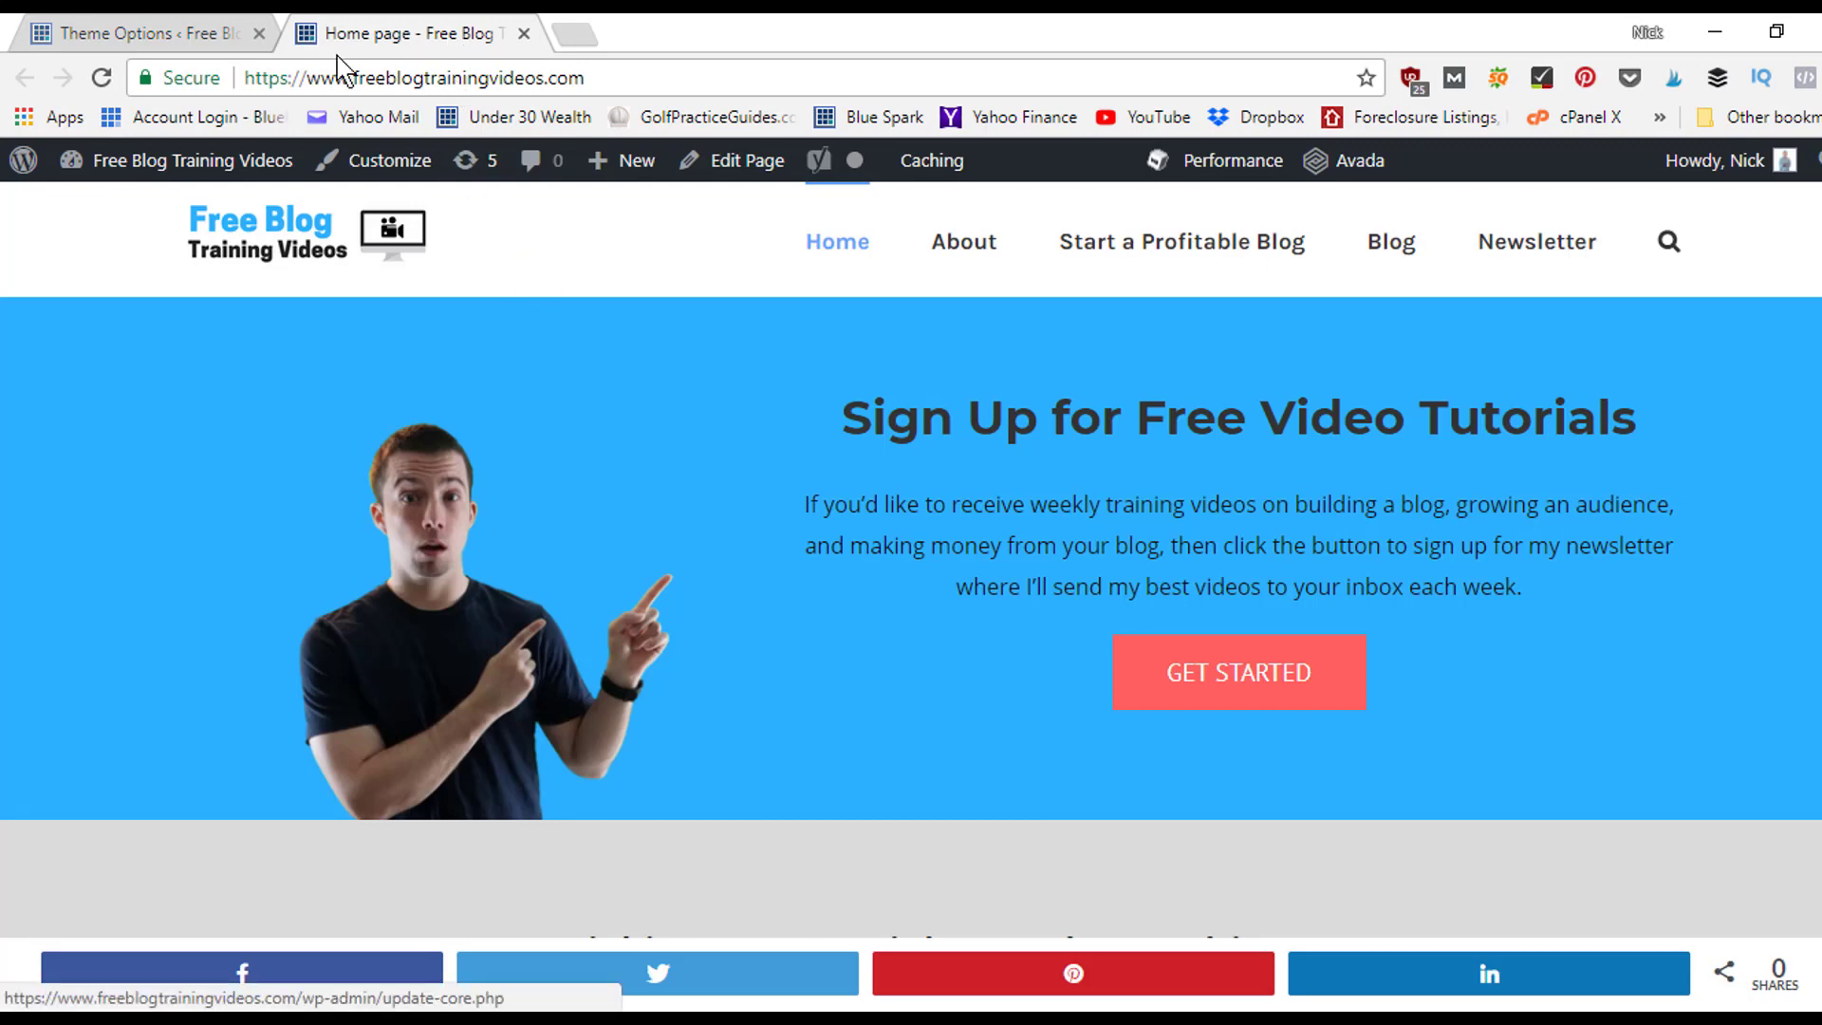
left_click(177, 36)
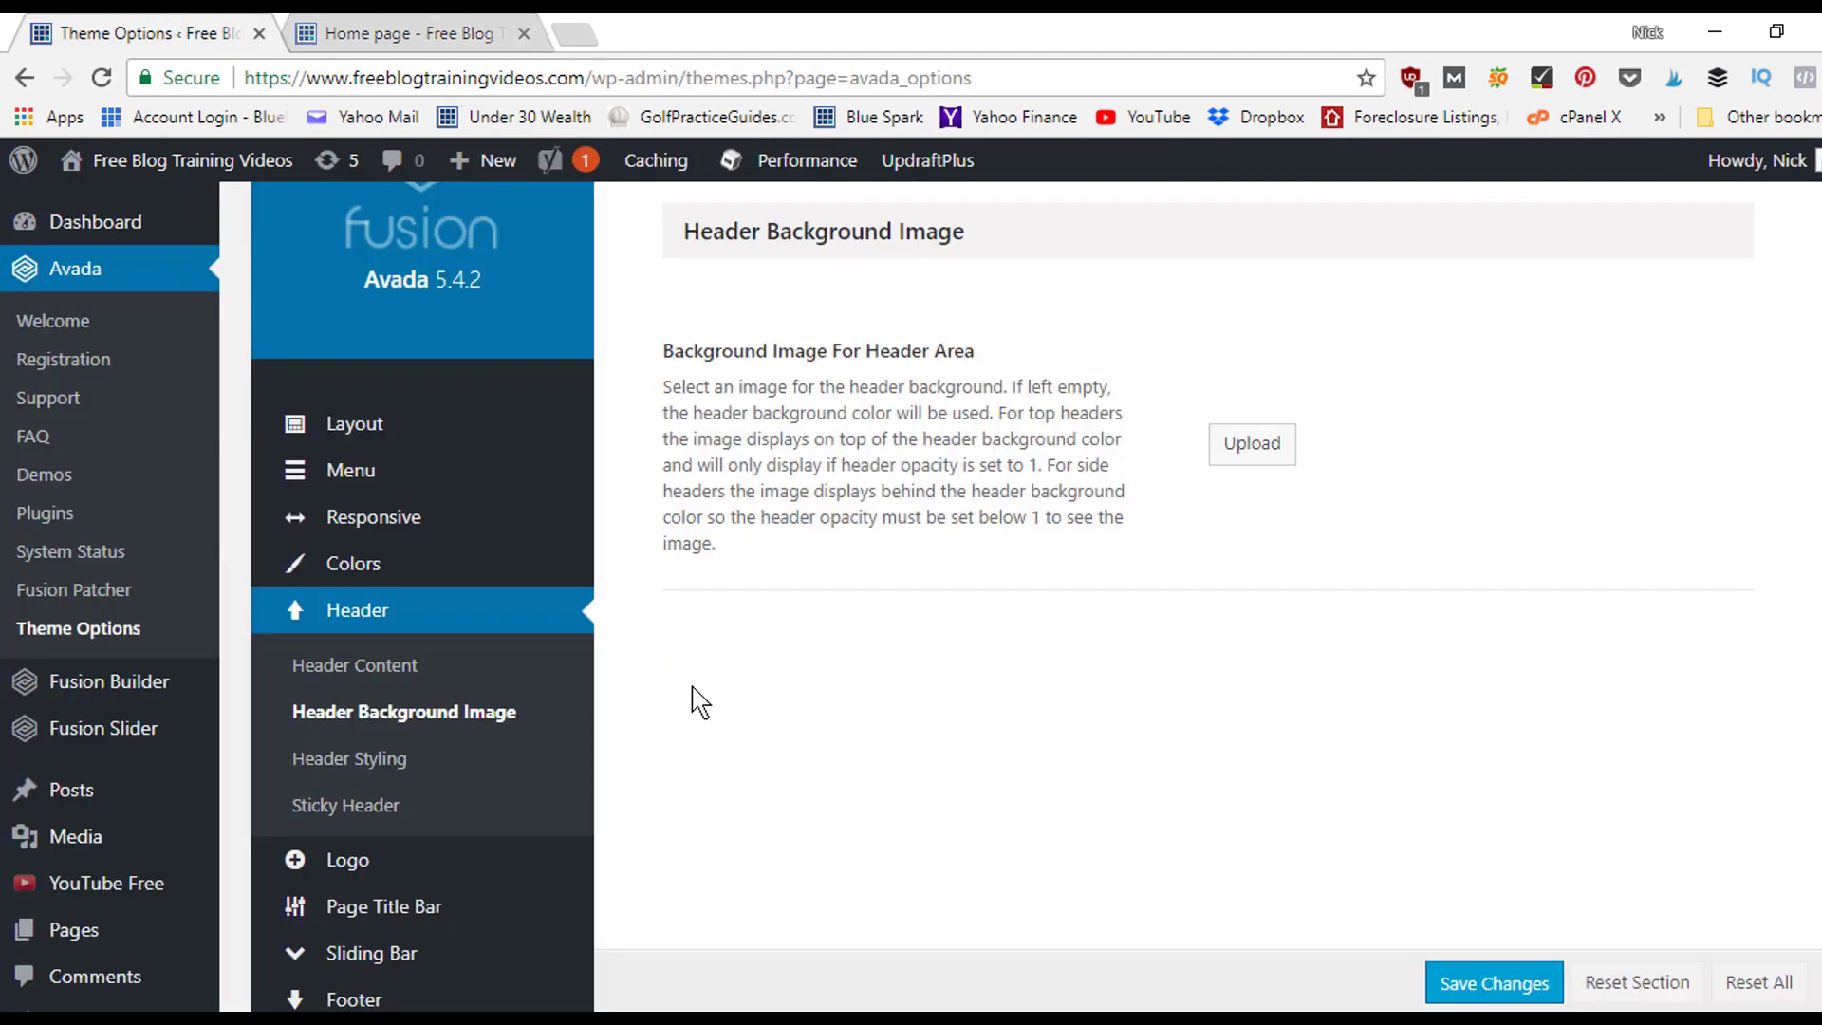
left_click(418, 763)
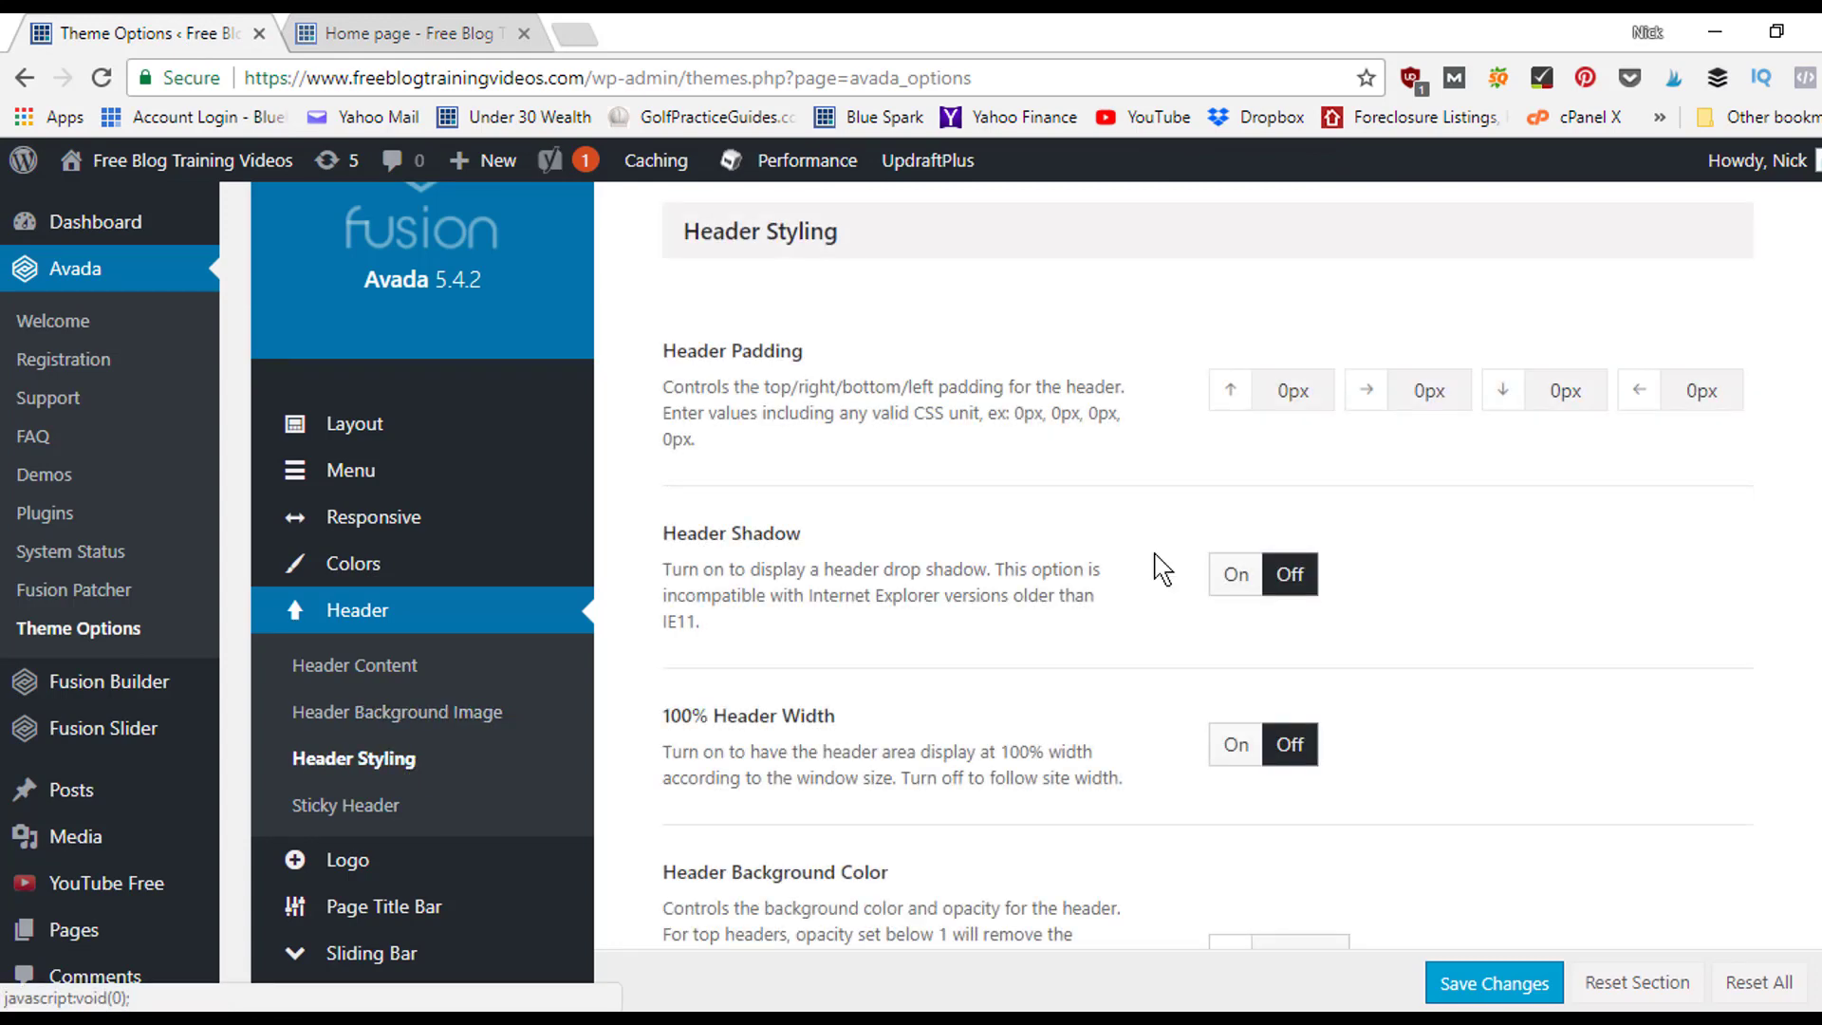
scroll(1363, 347, "down", 2)
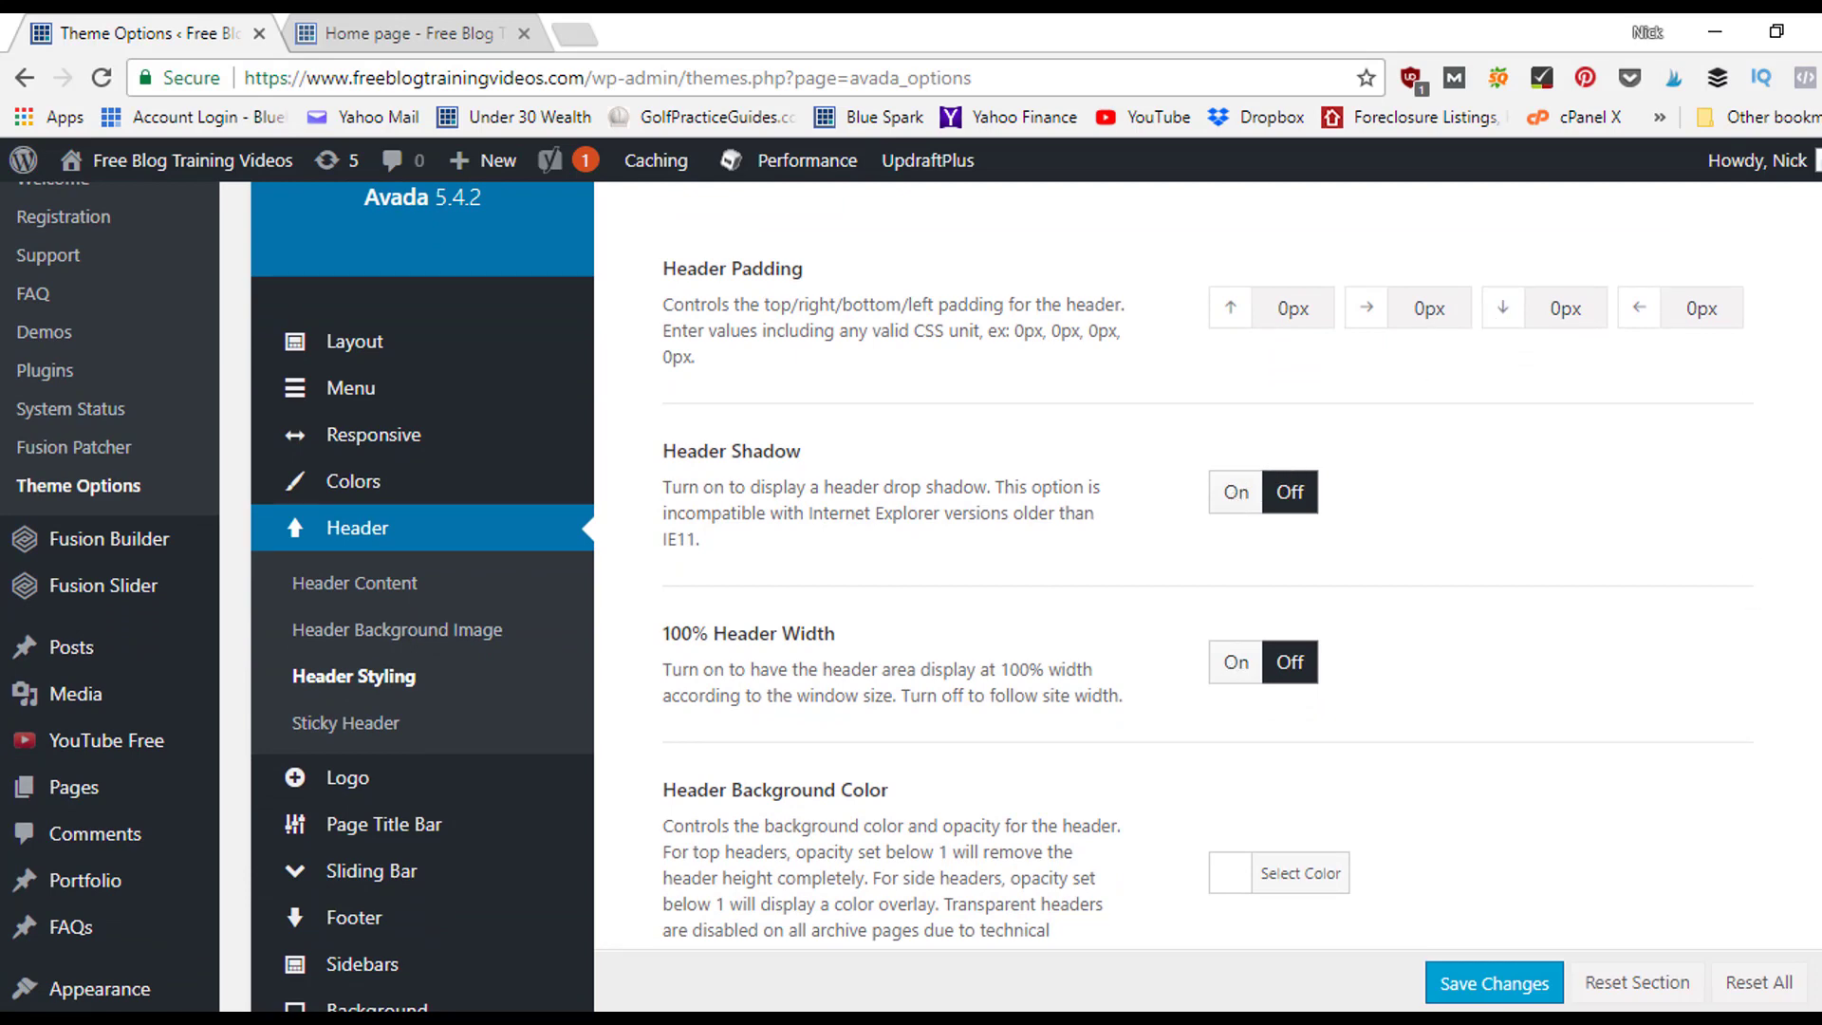
scroll(1205, 589, "down", 3)
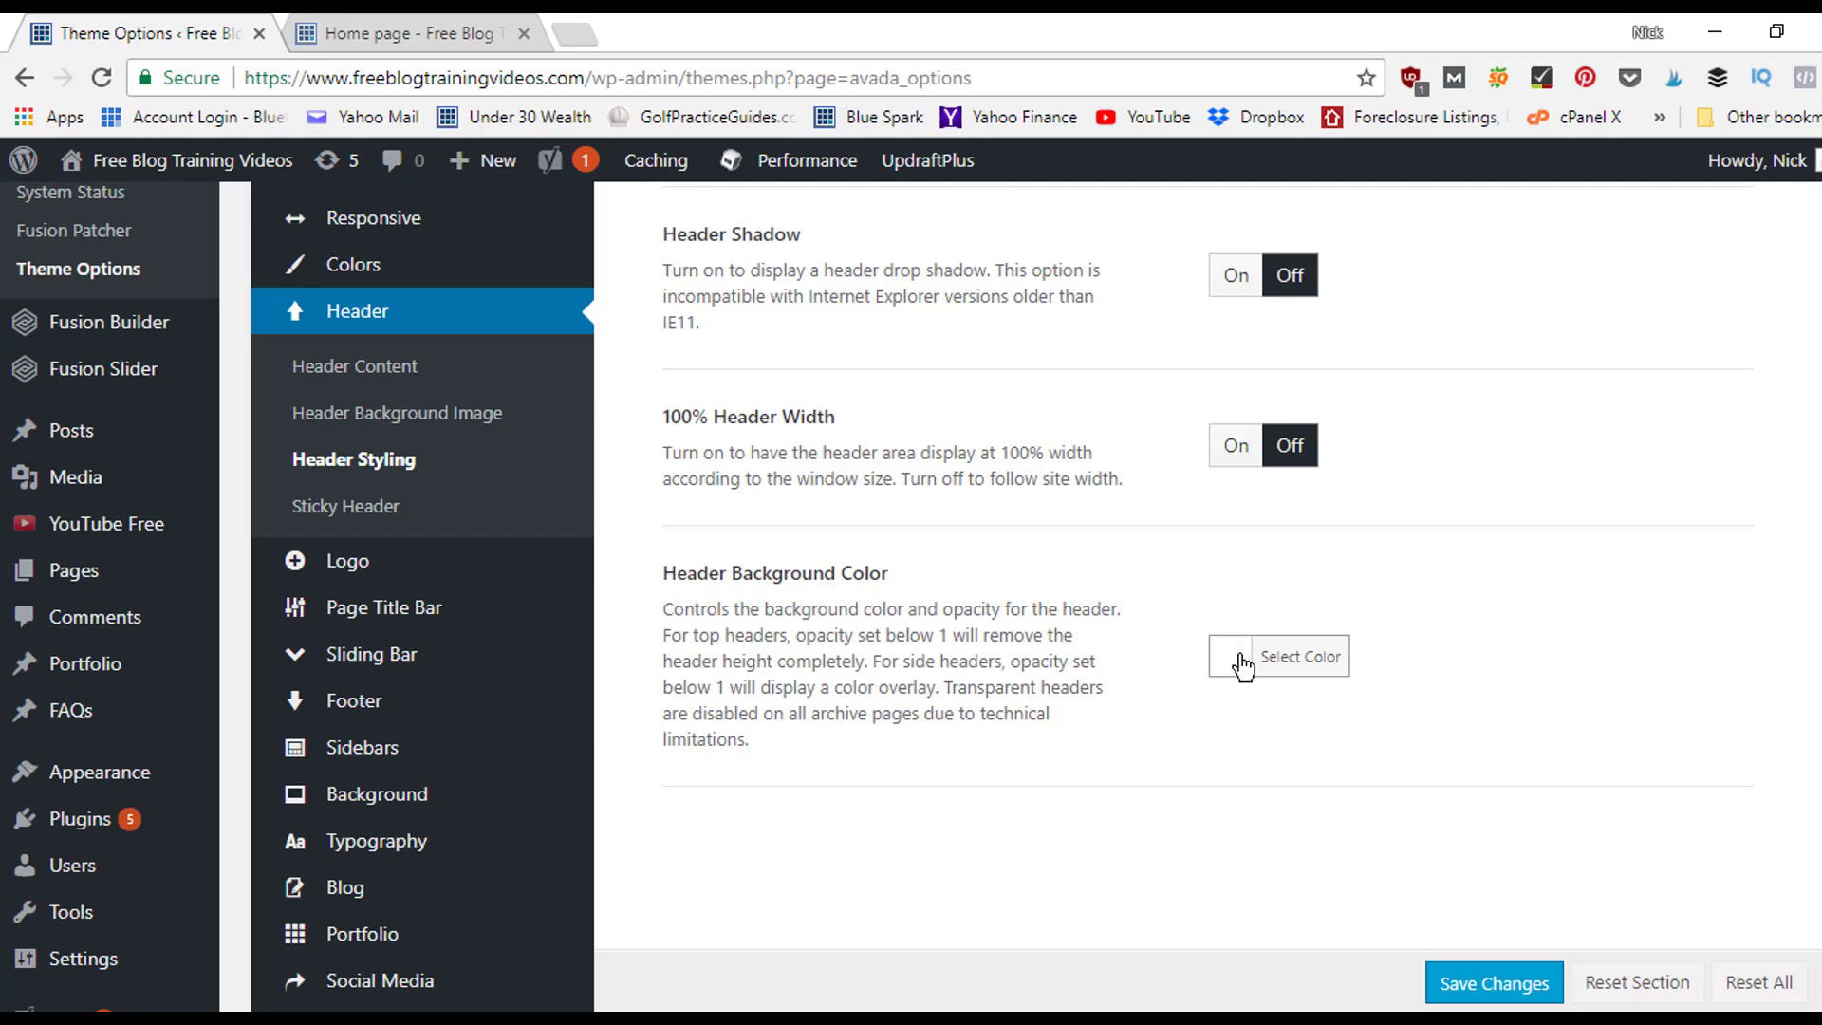
left_click(388, 33)
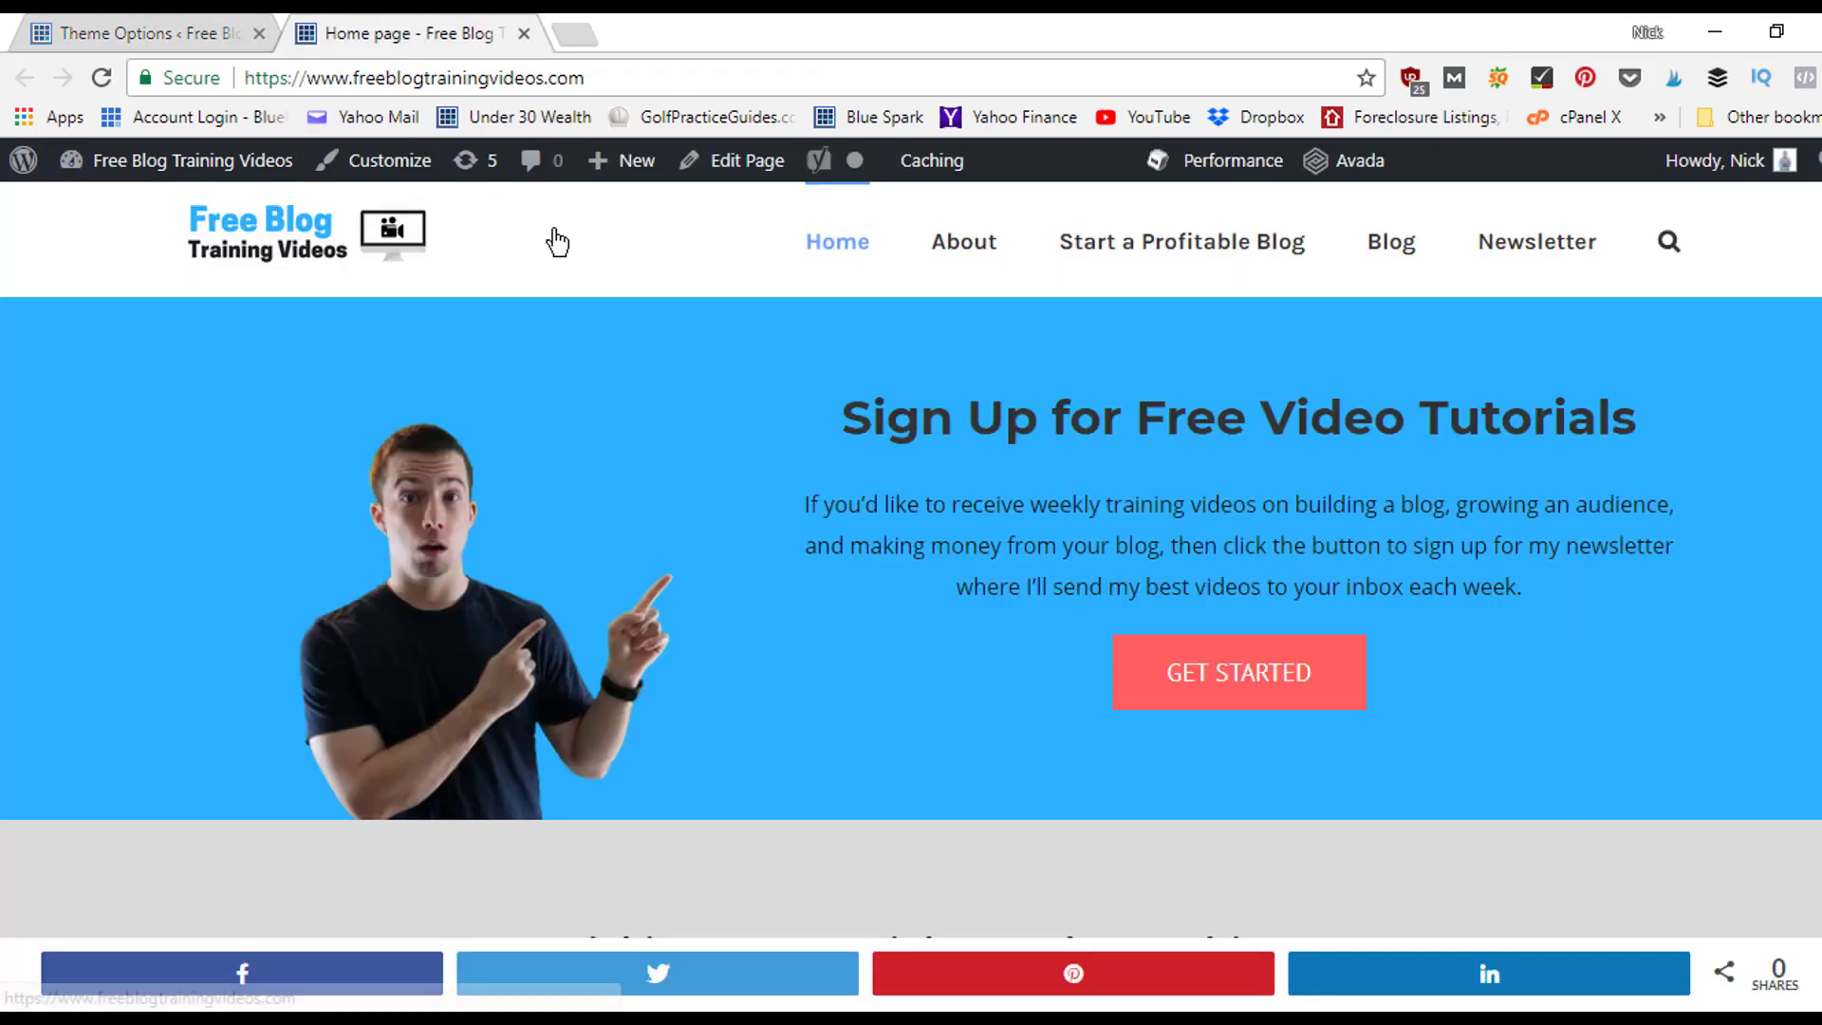
left_click(201, 38)
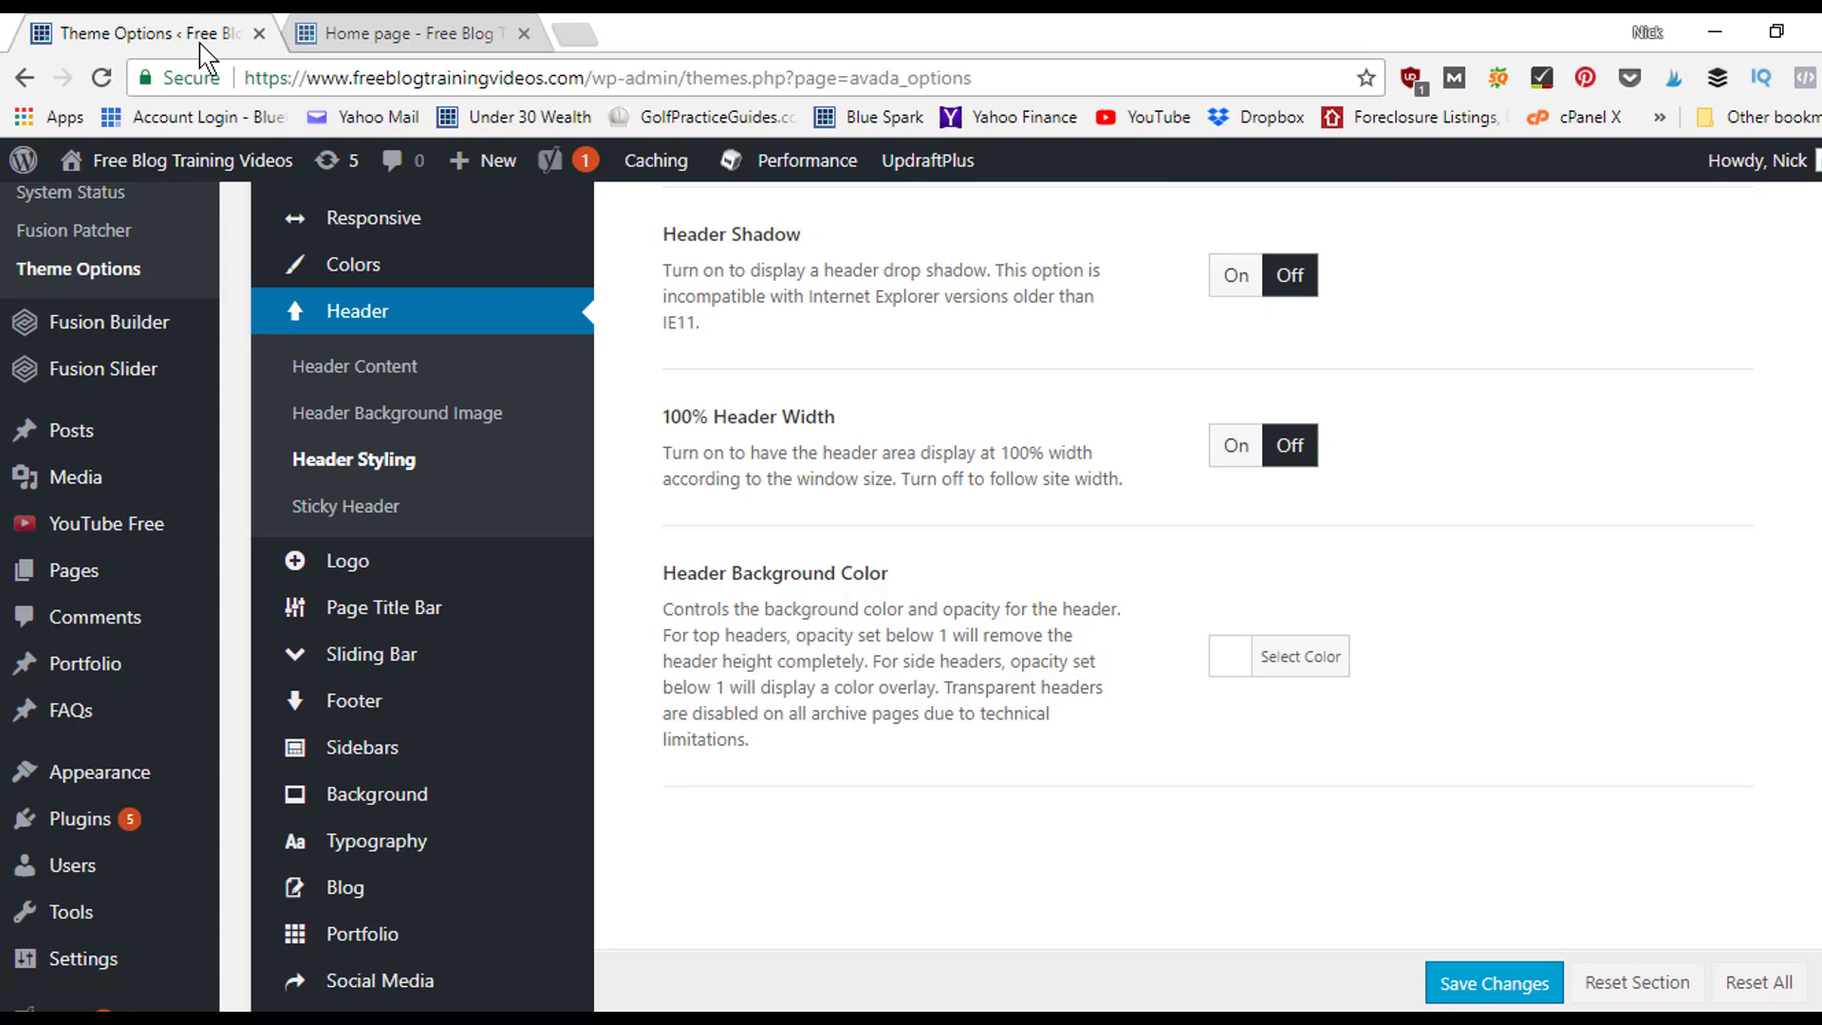
scroll(475, 456, "up", 3)
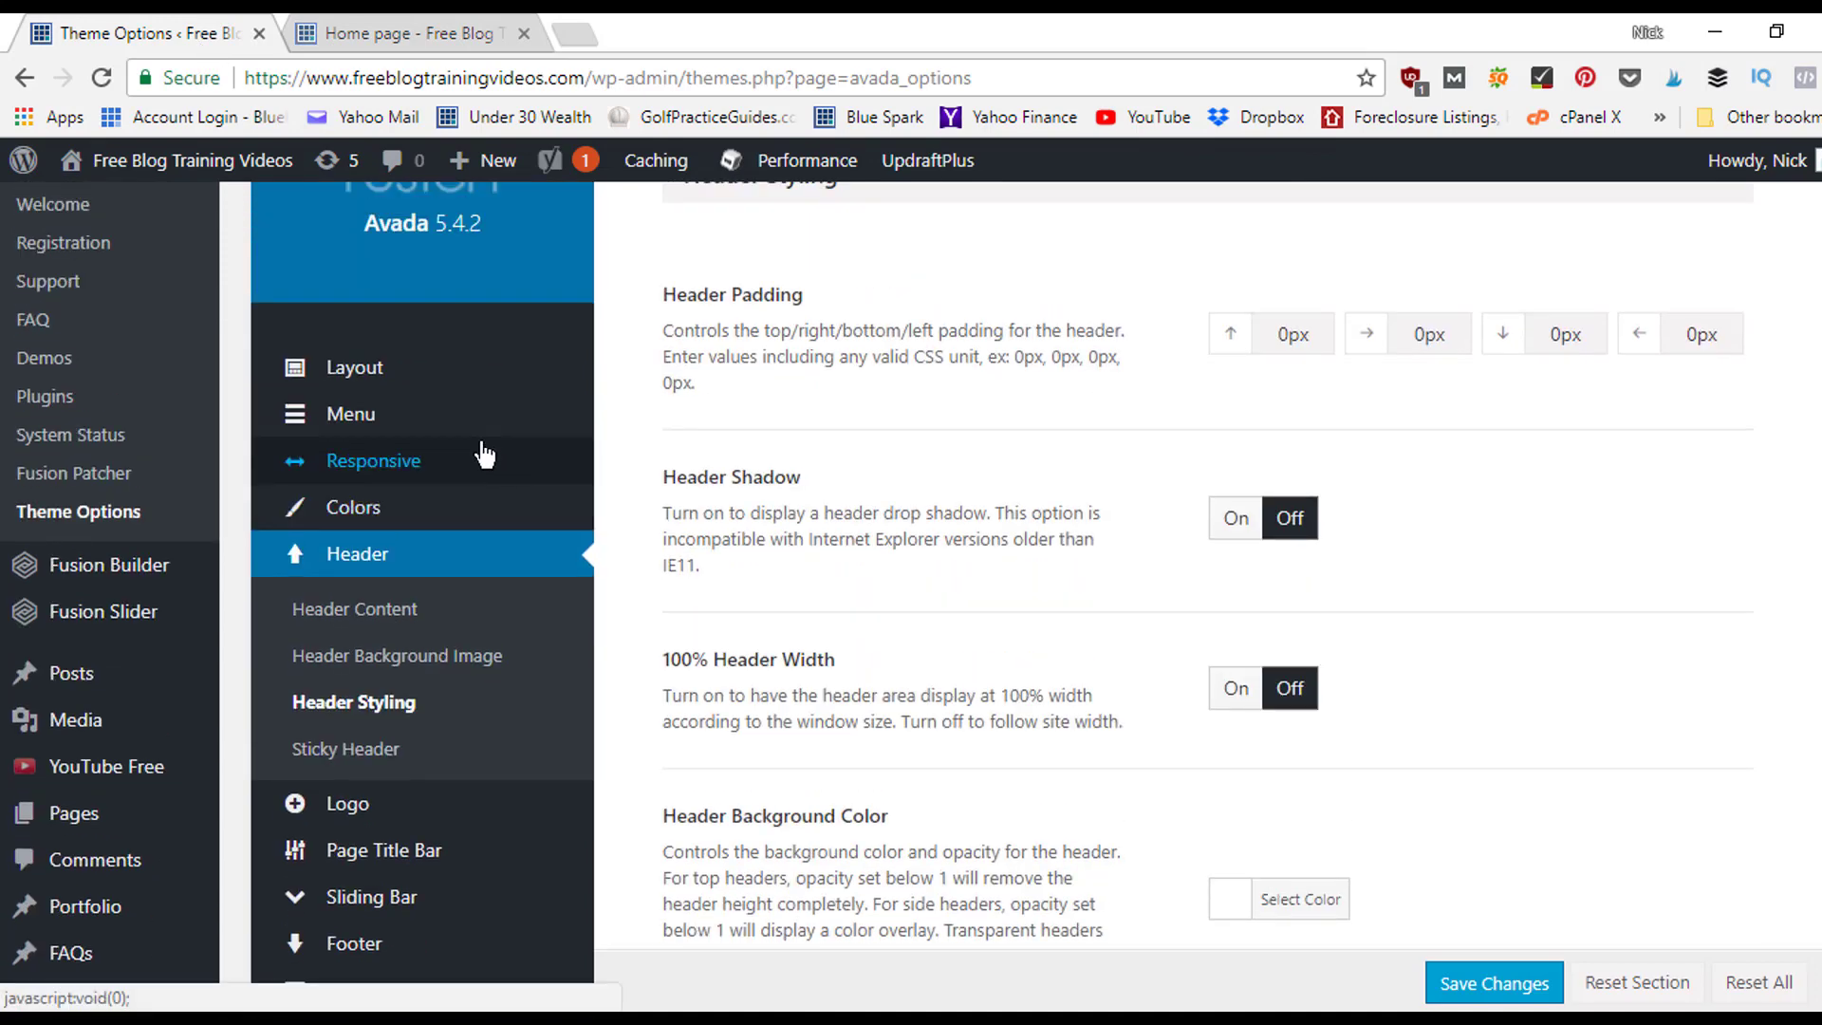
mouse_move(459, 414)
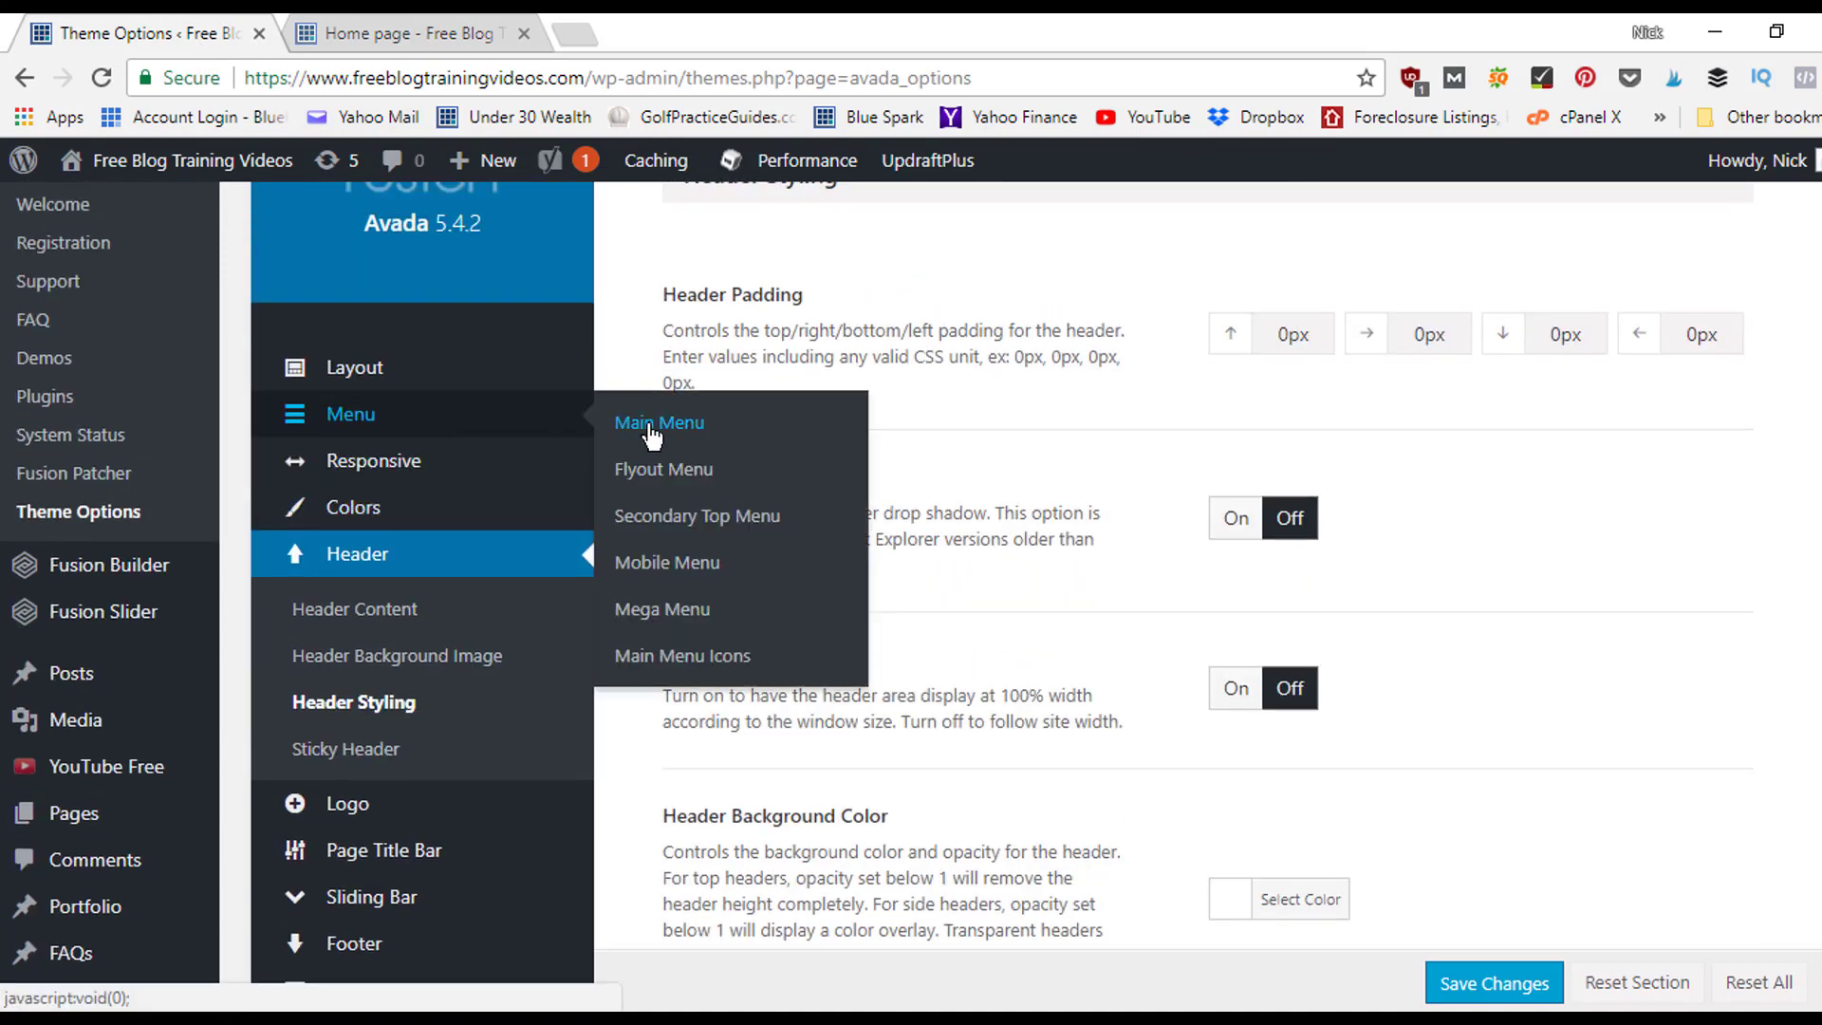
left_click(434, 31)
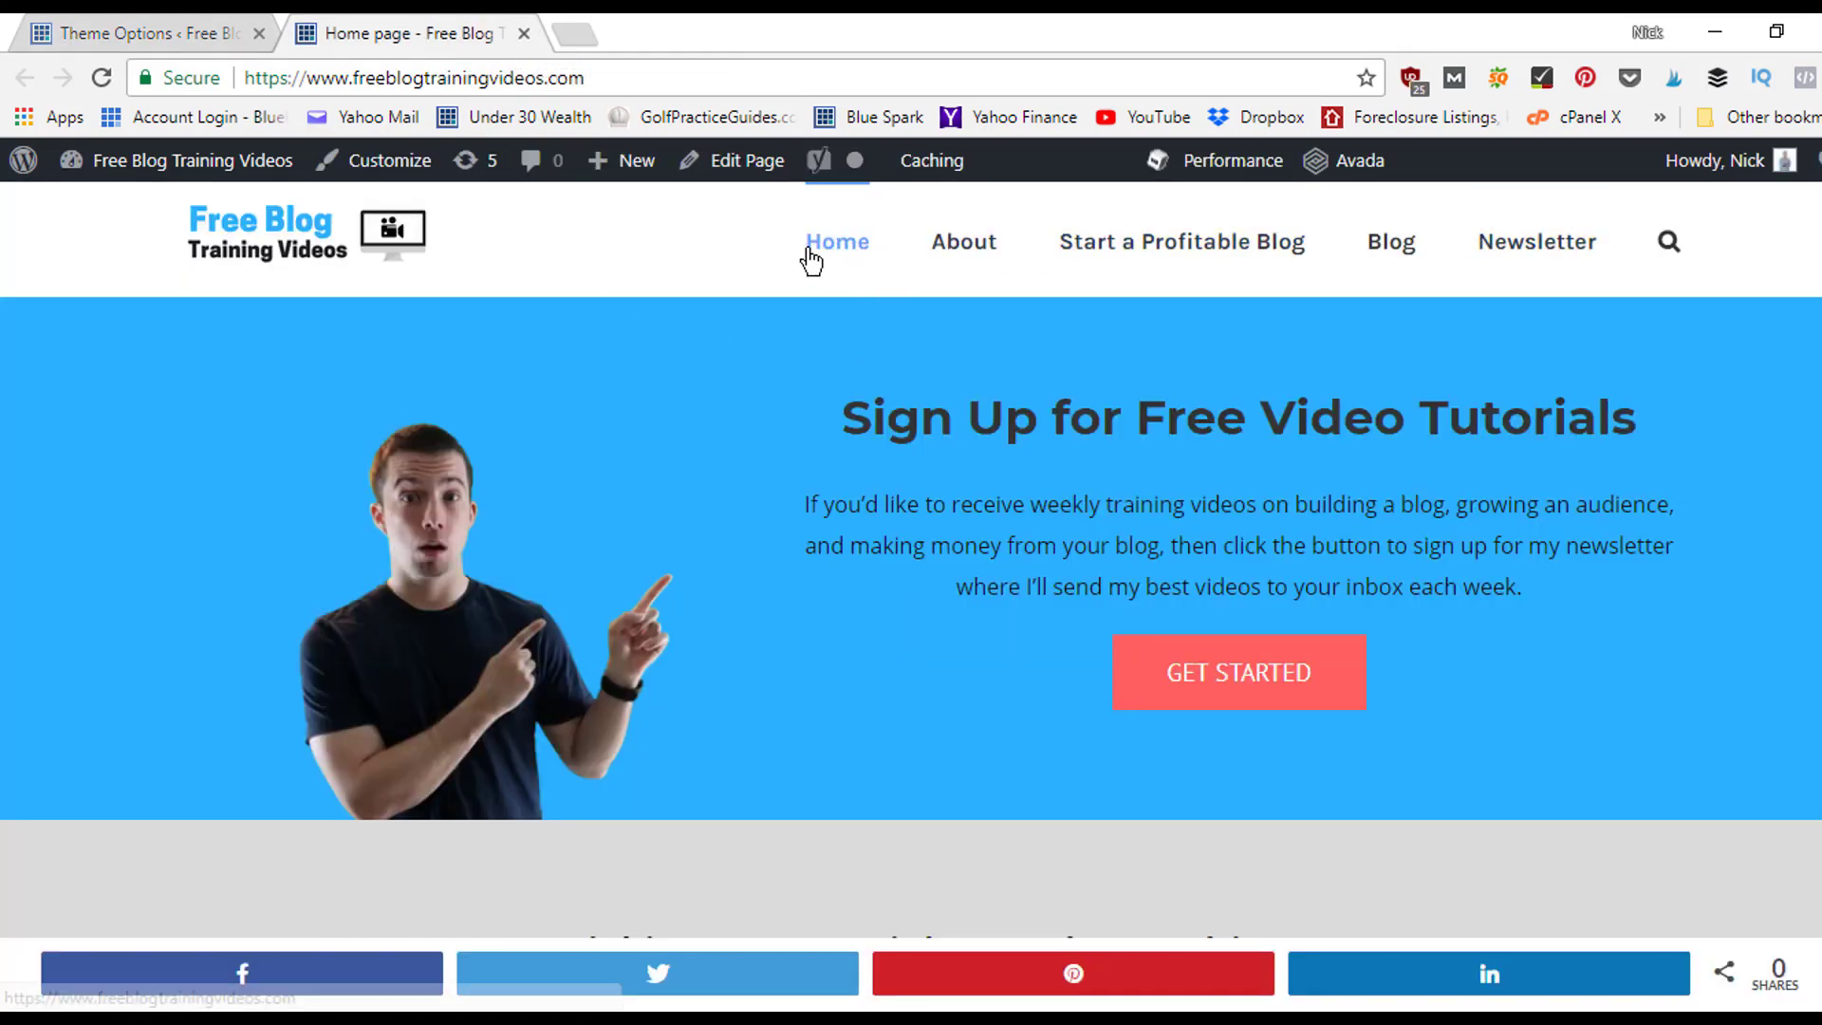
left_click(178, 33)
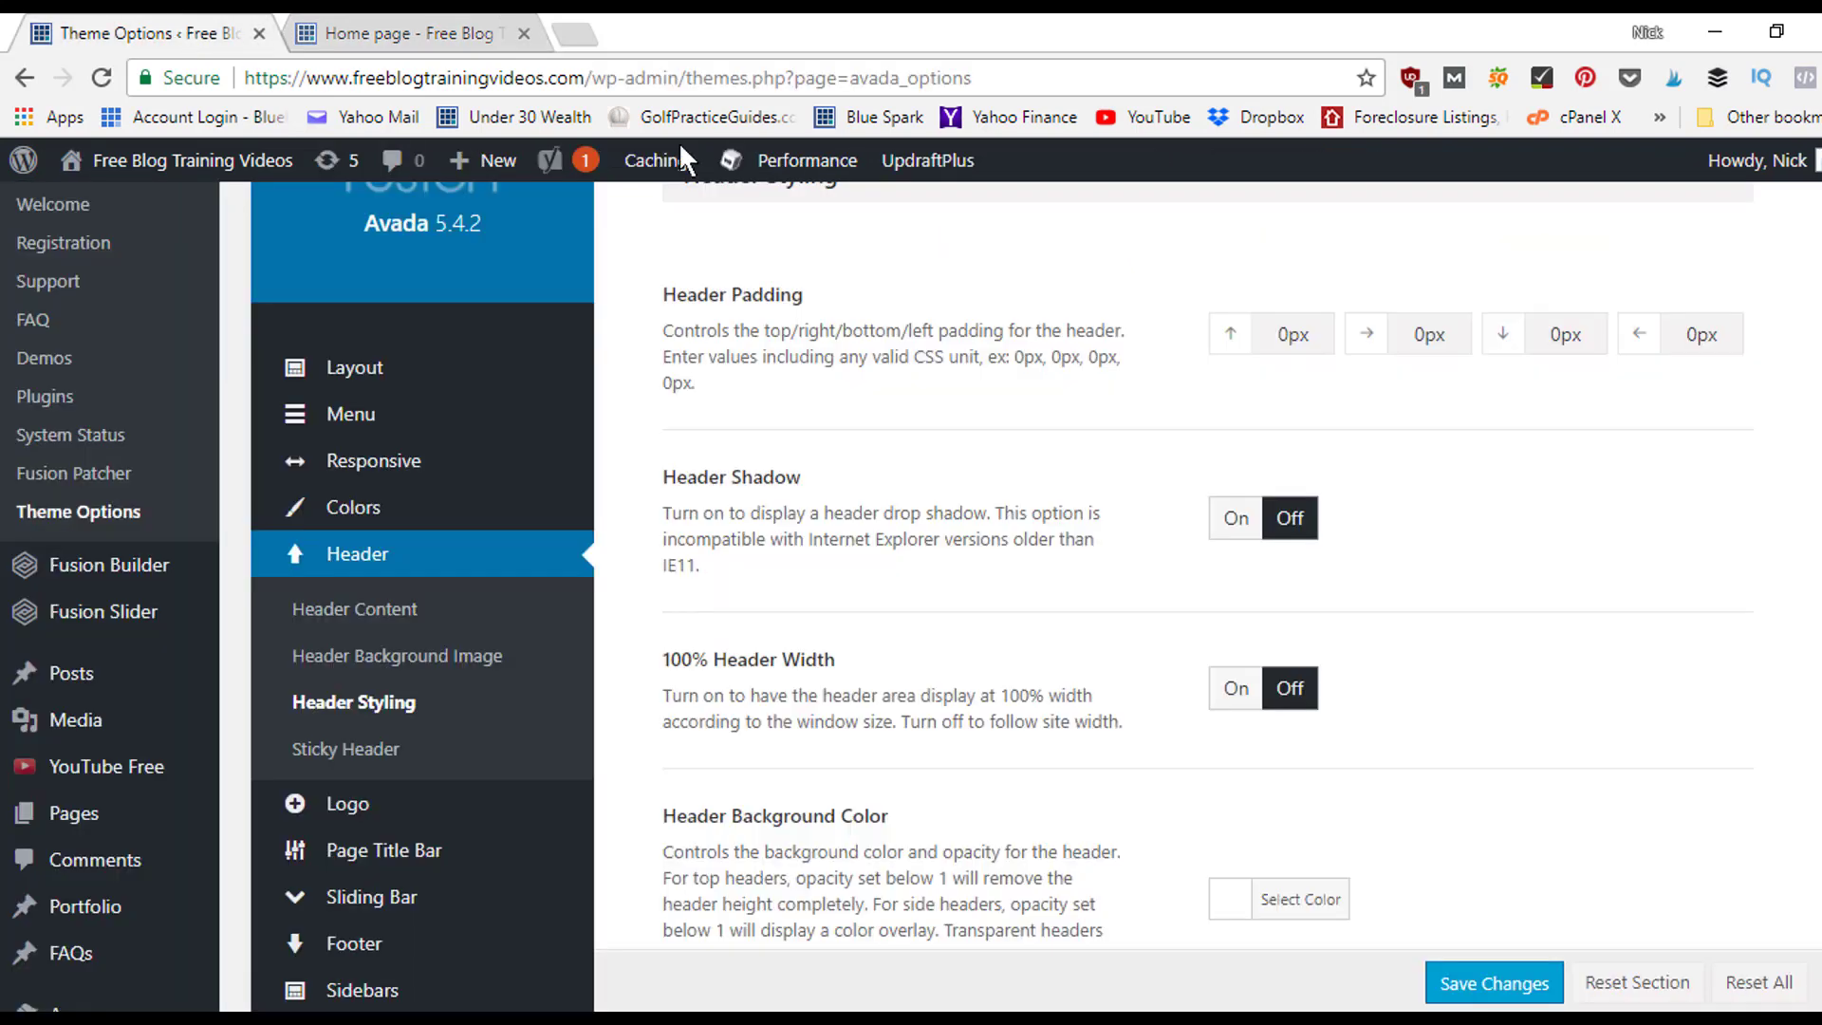
scroll(1394, 445, "down", 3)
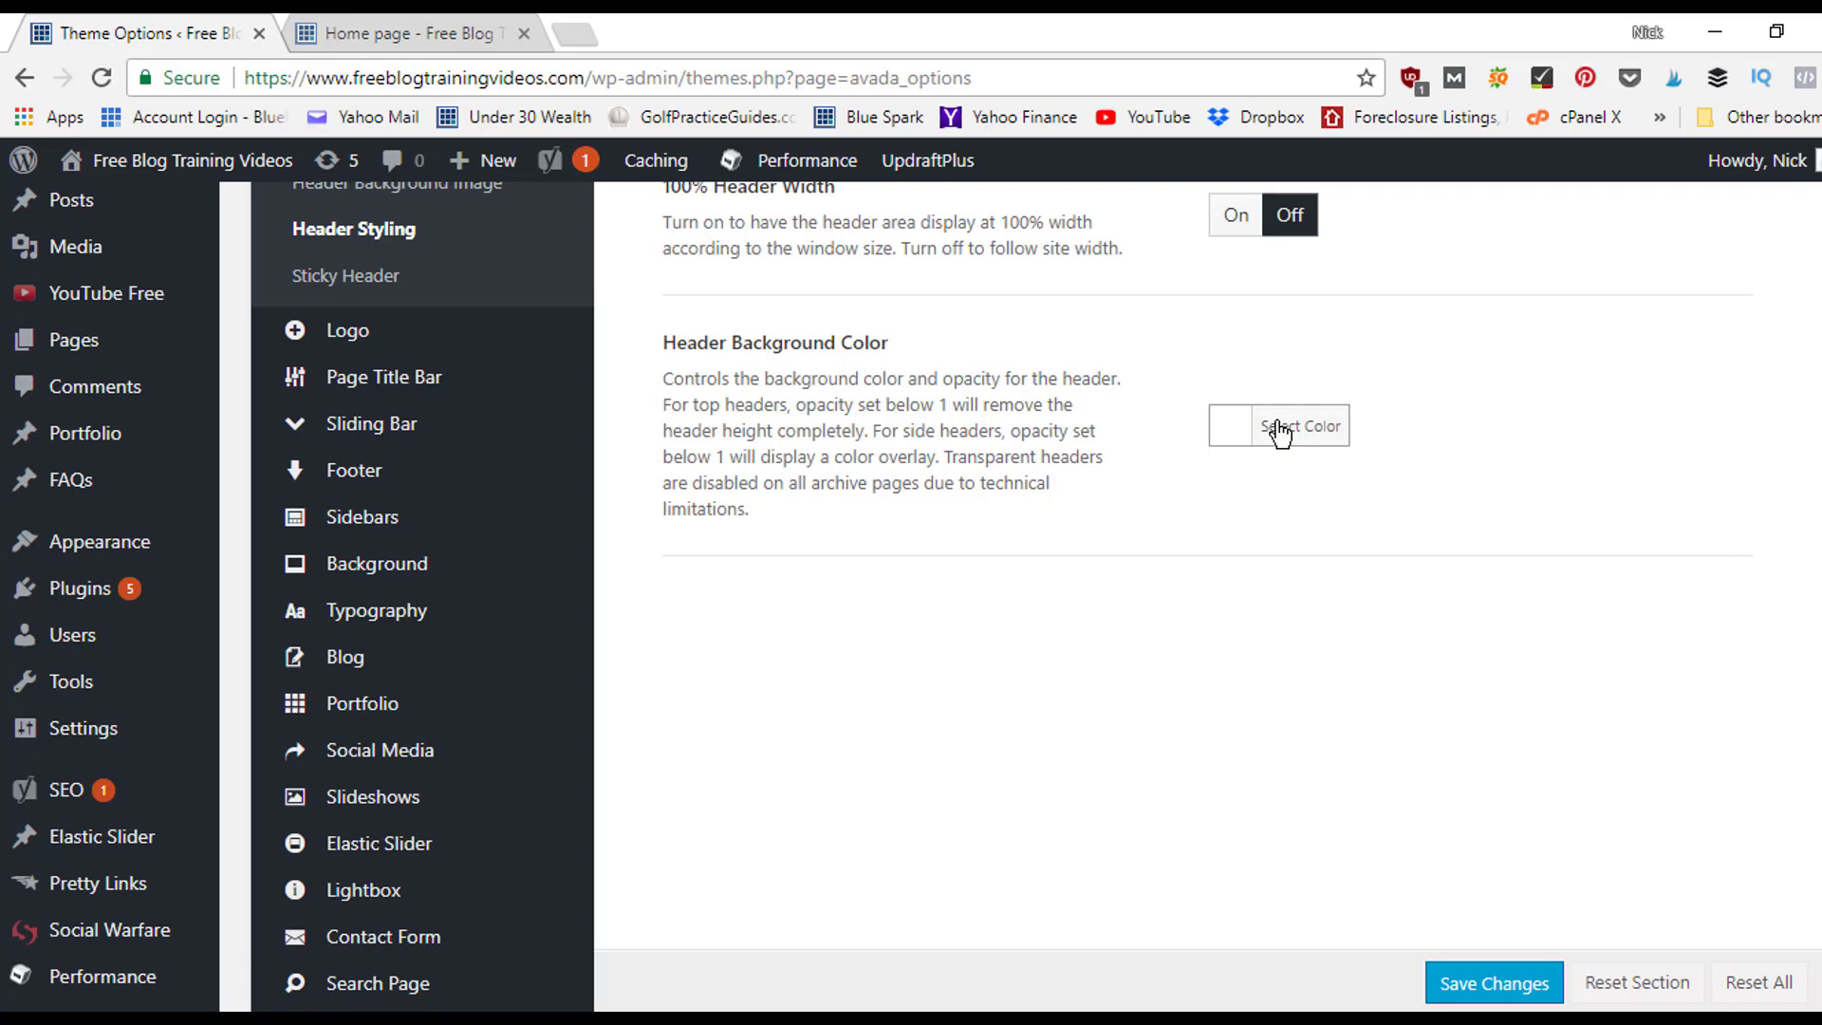
- Open Sticky Header, preview the homepage header, and switch the sticky header on
scroll(1606, 500, "up", 3)
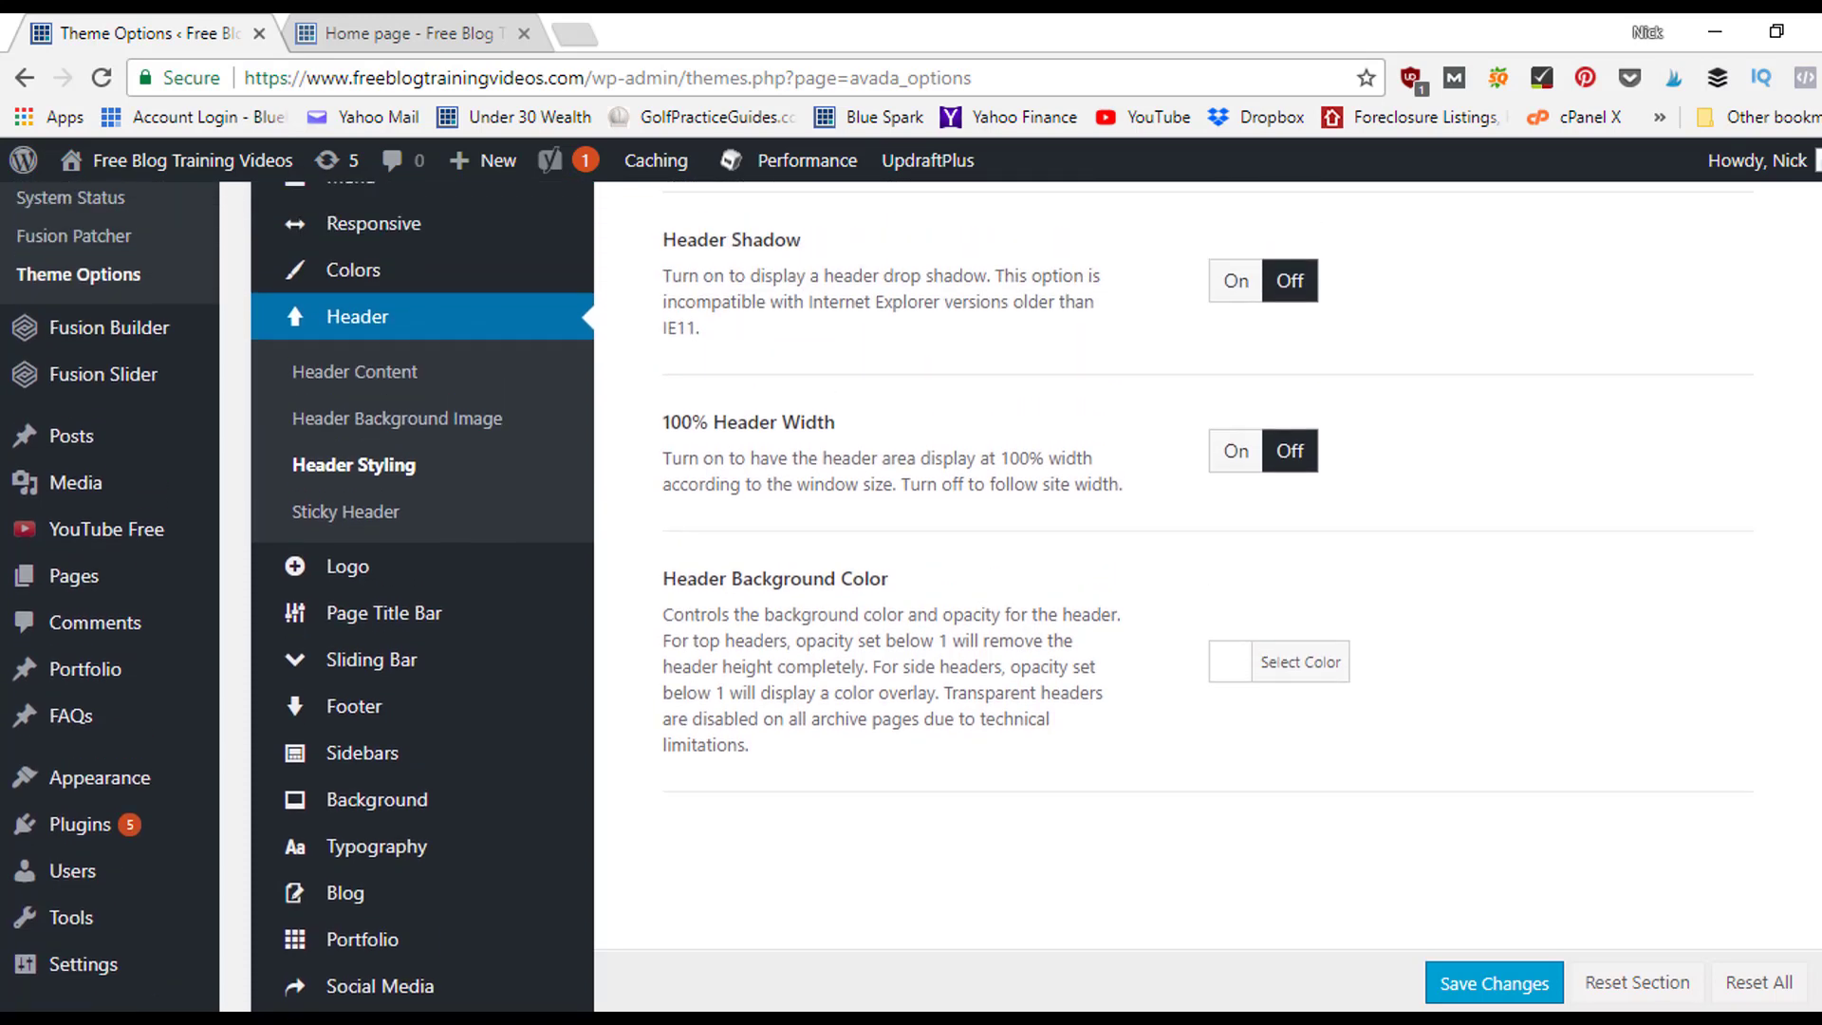
left_click(410, 520)
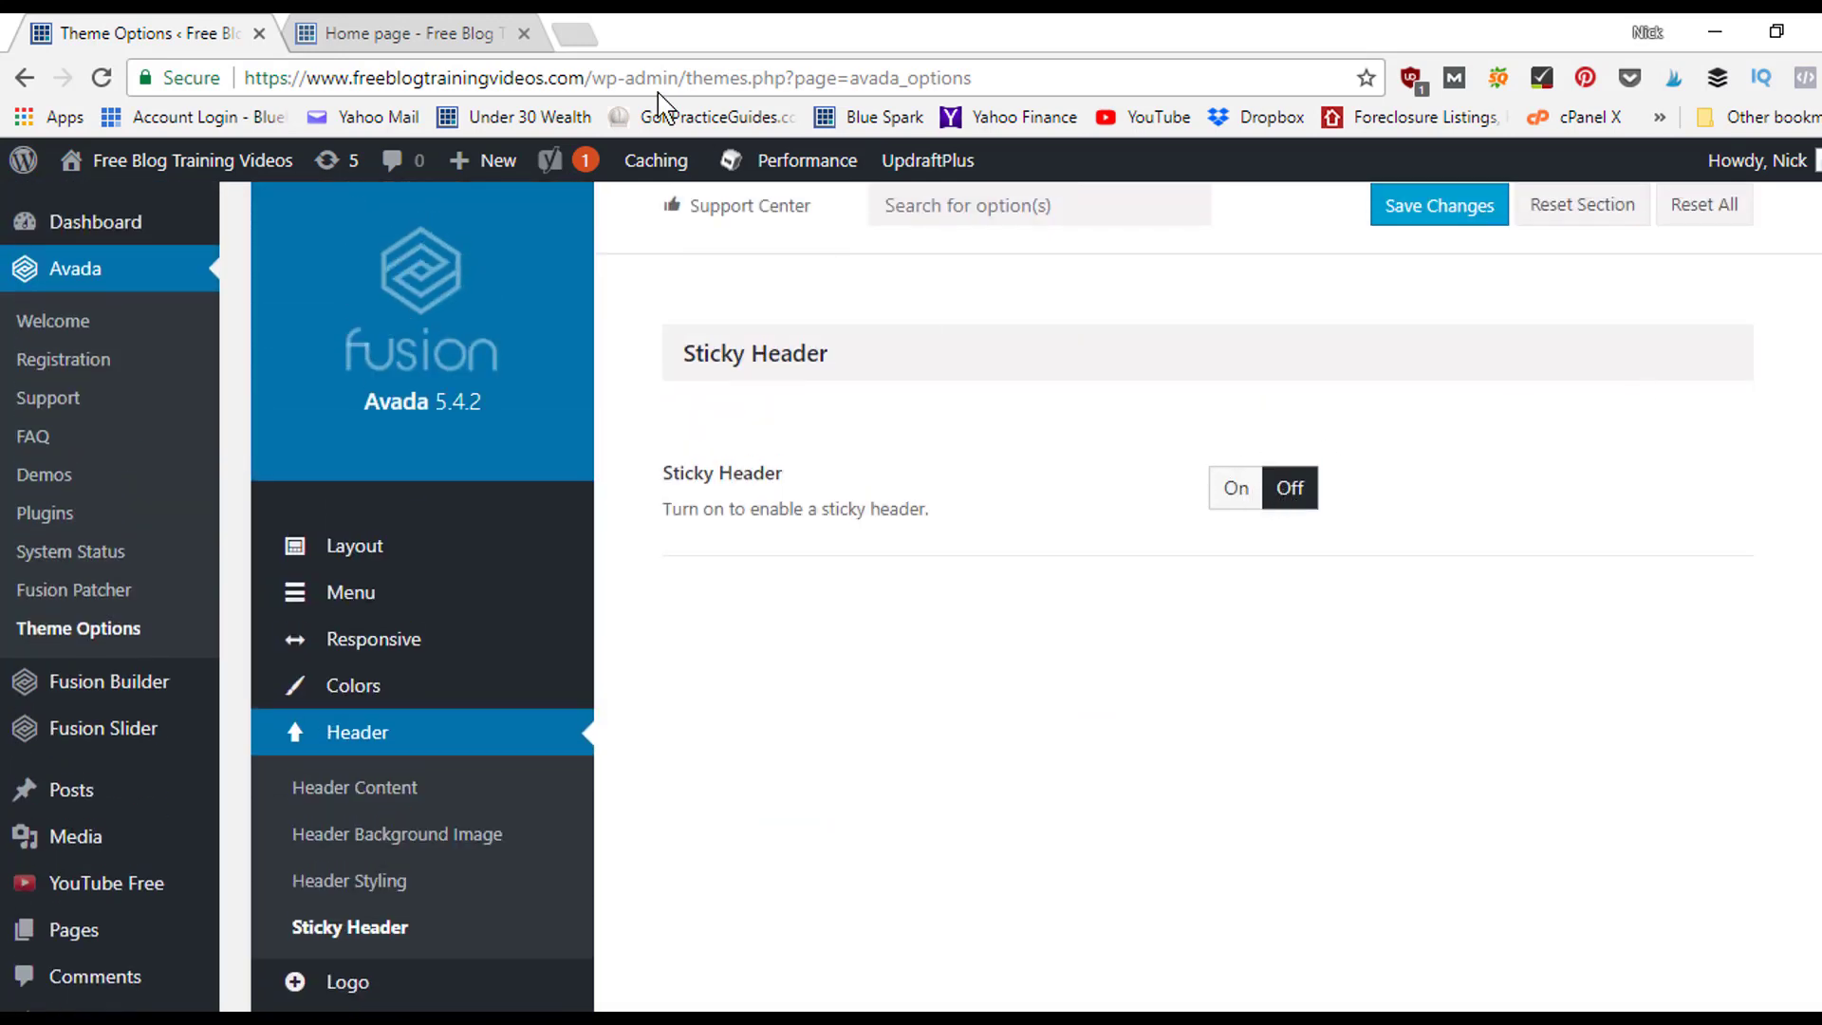
left_click(408, 34)
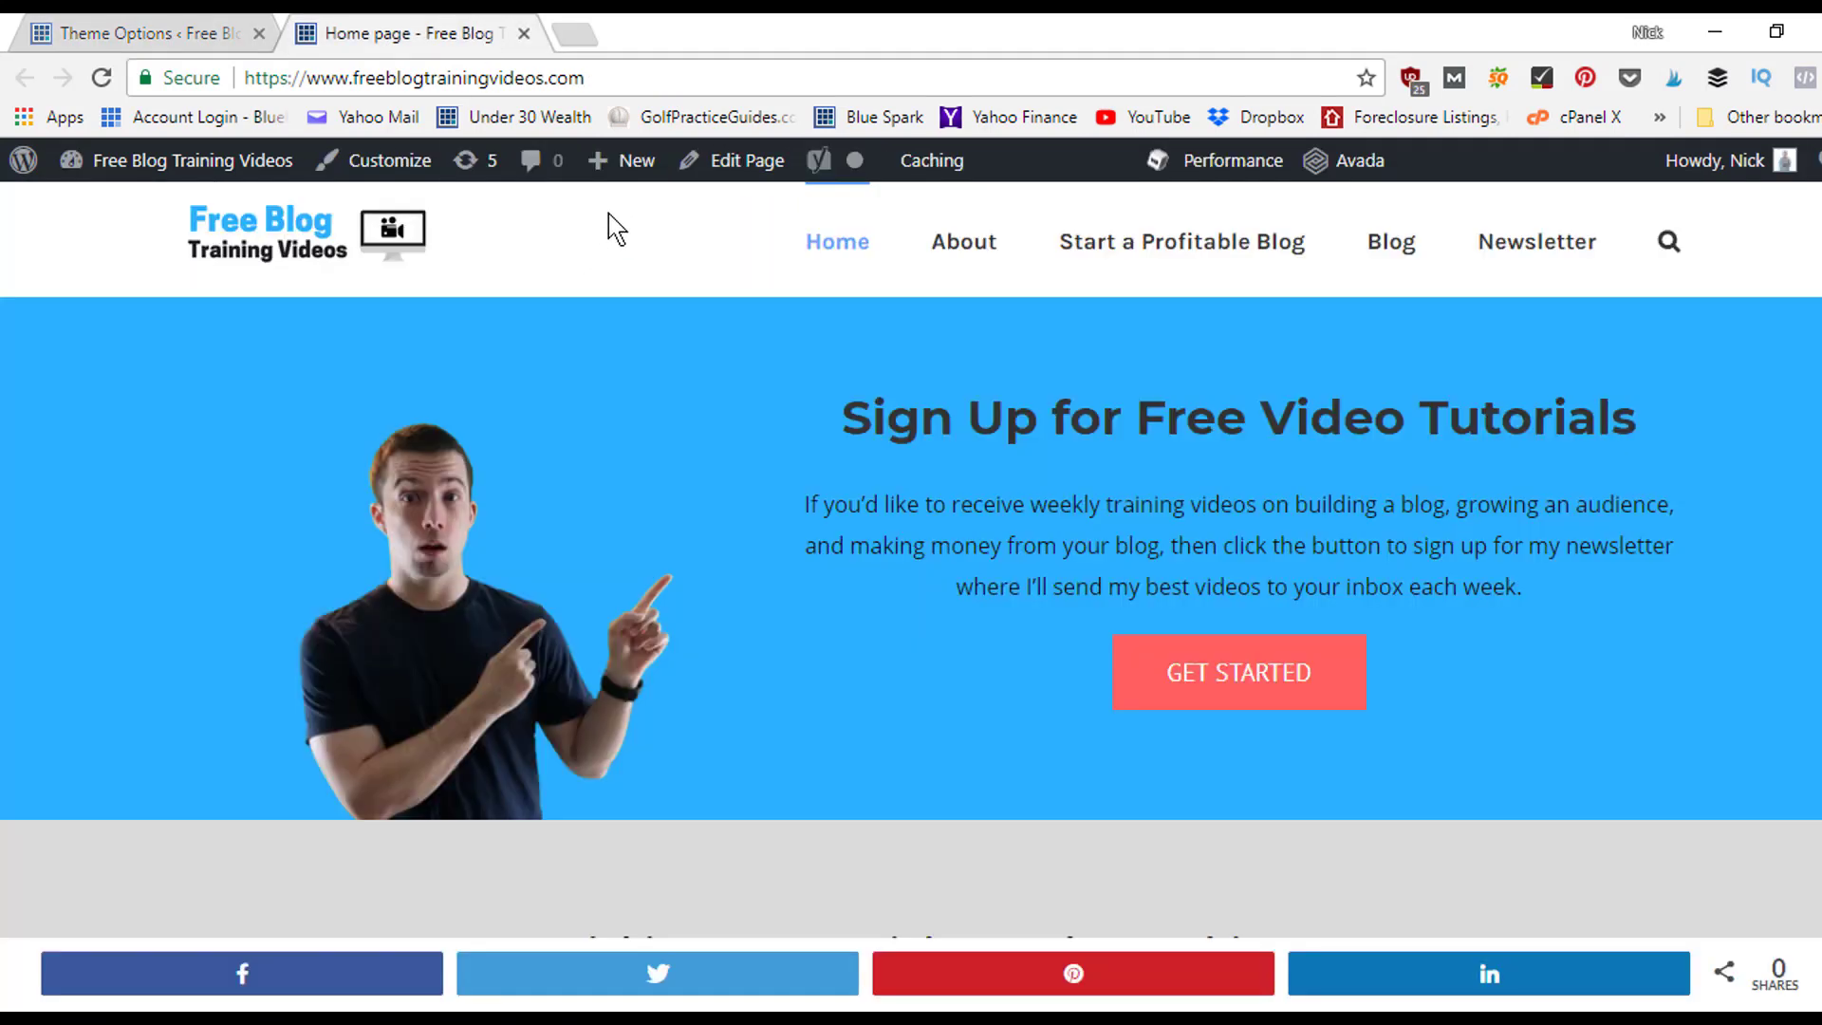
scroll(910, 560, "down", 17)
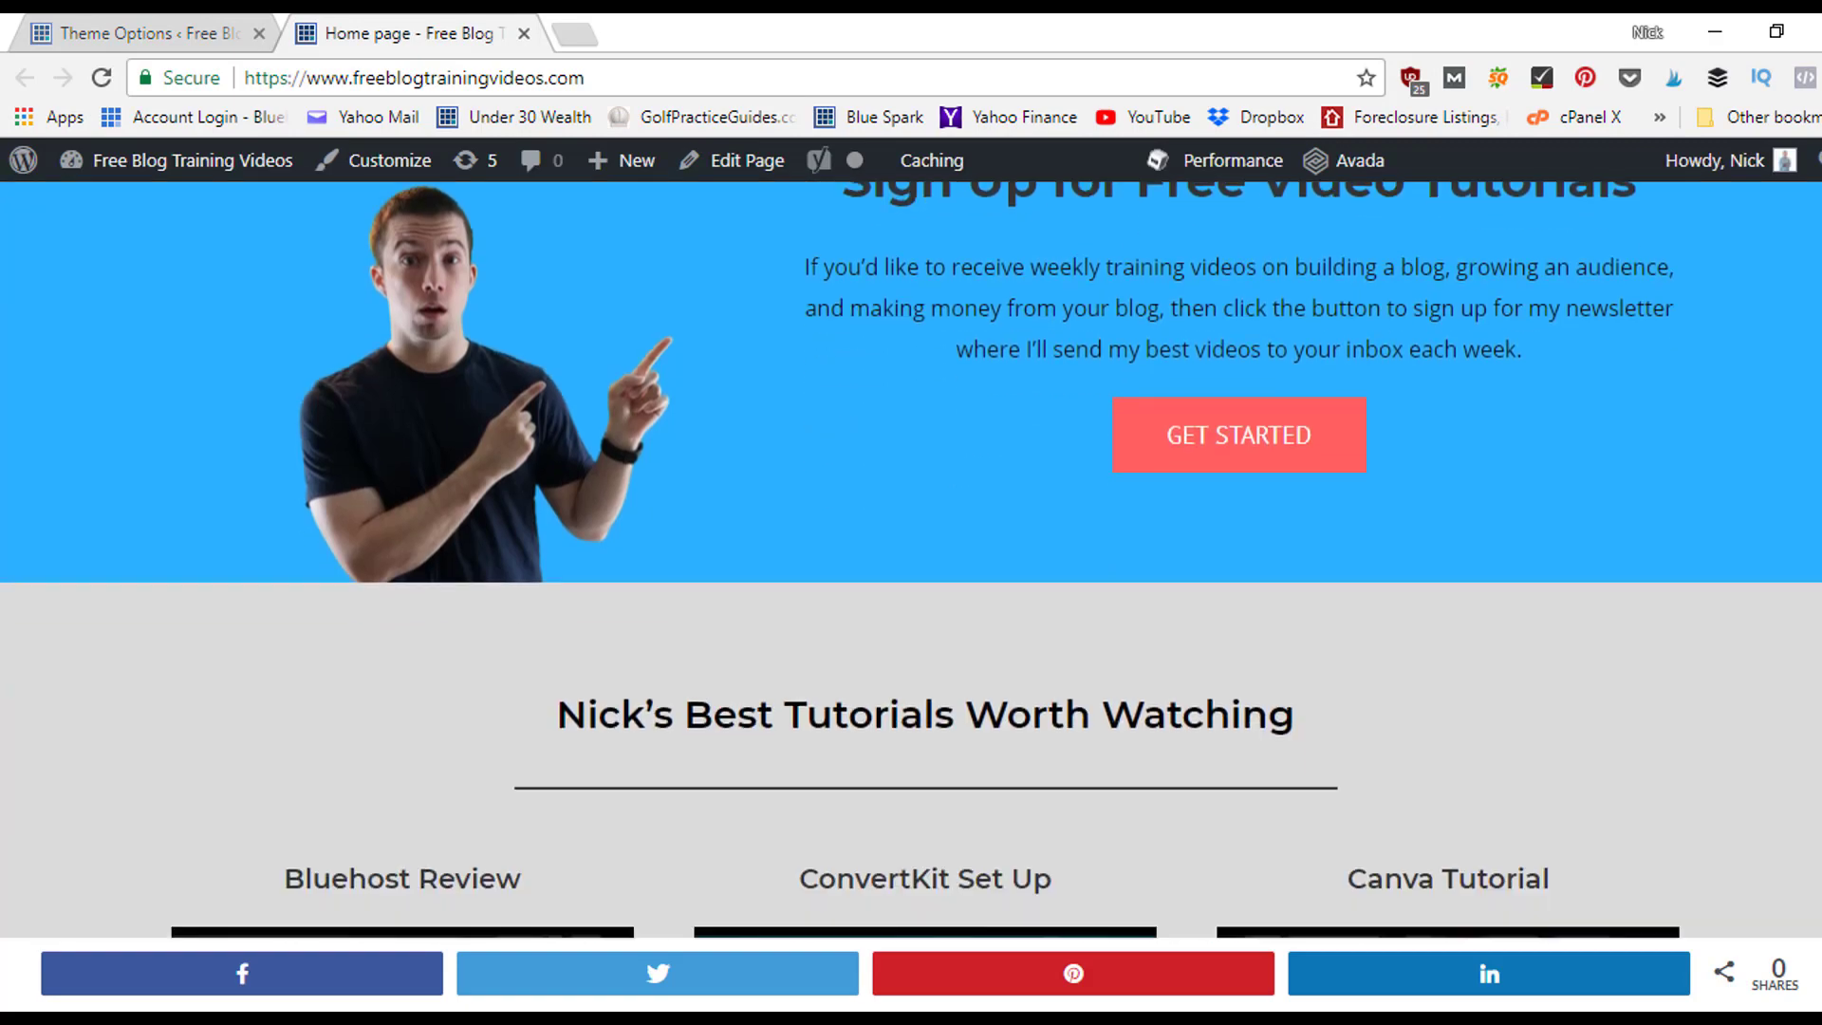
scroll(910, 560, "up", 4)
key("Home")
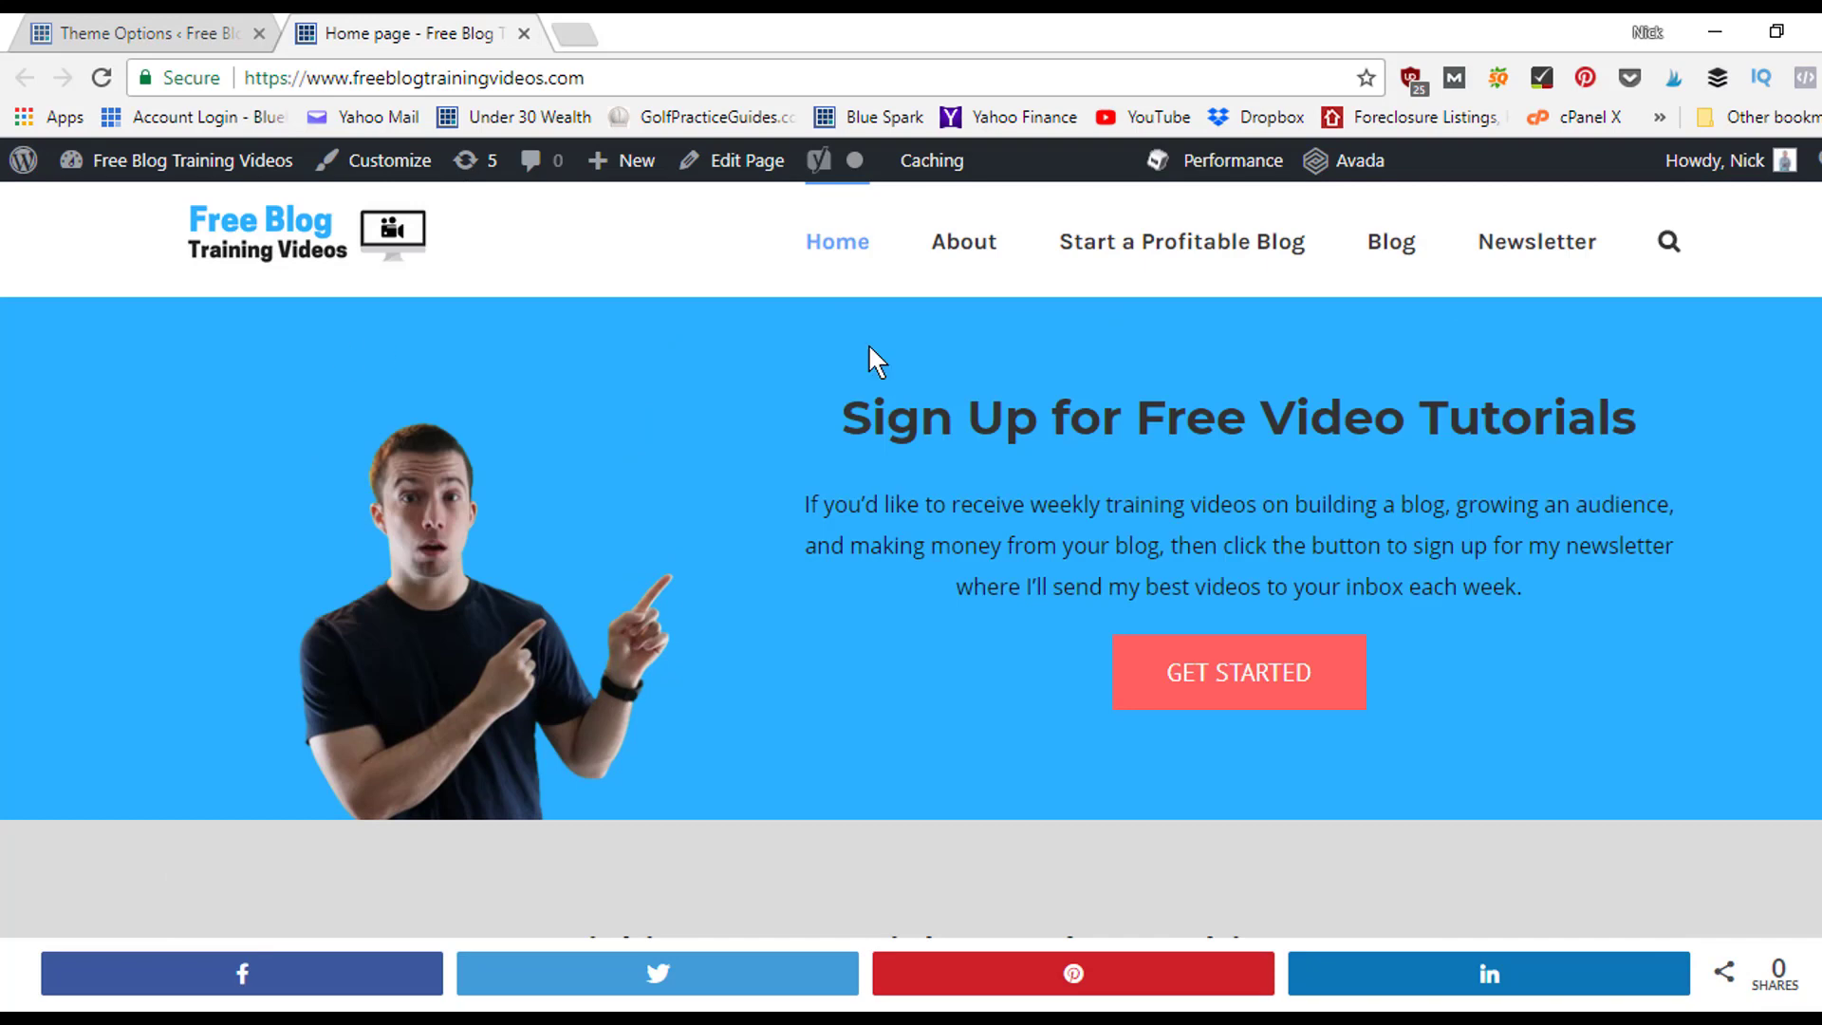
left_click(210, 26)
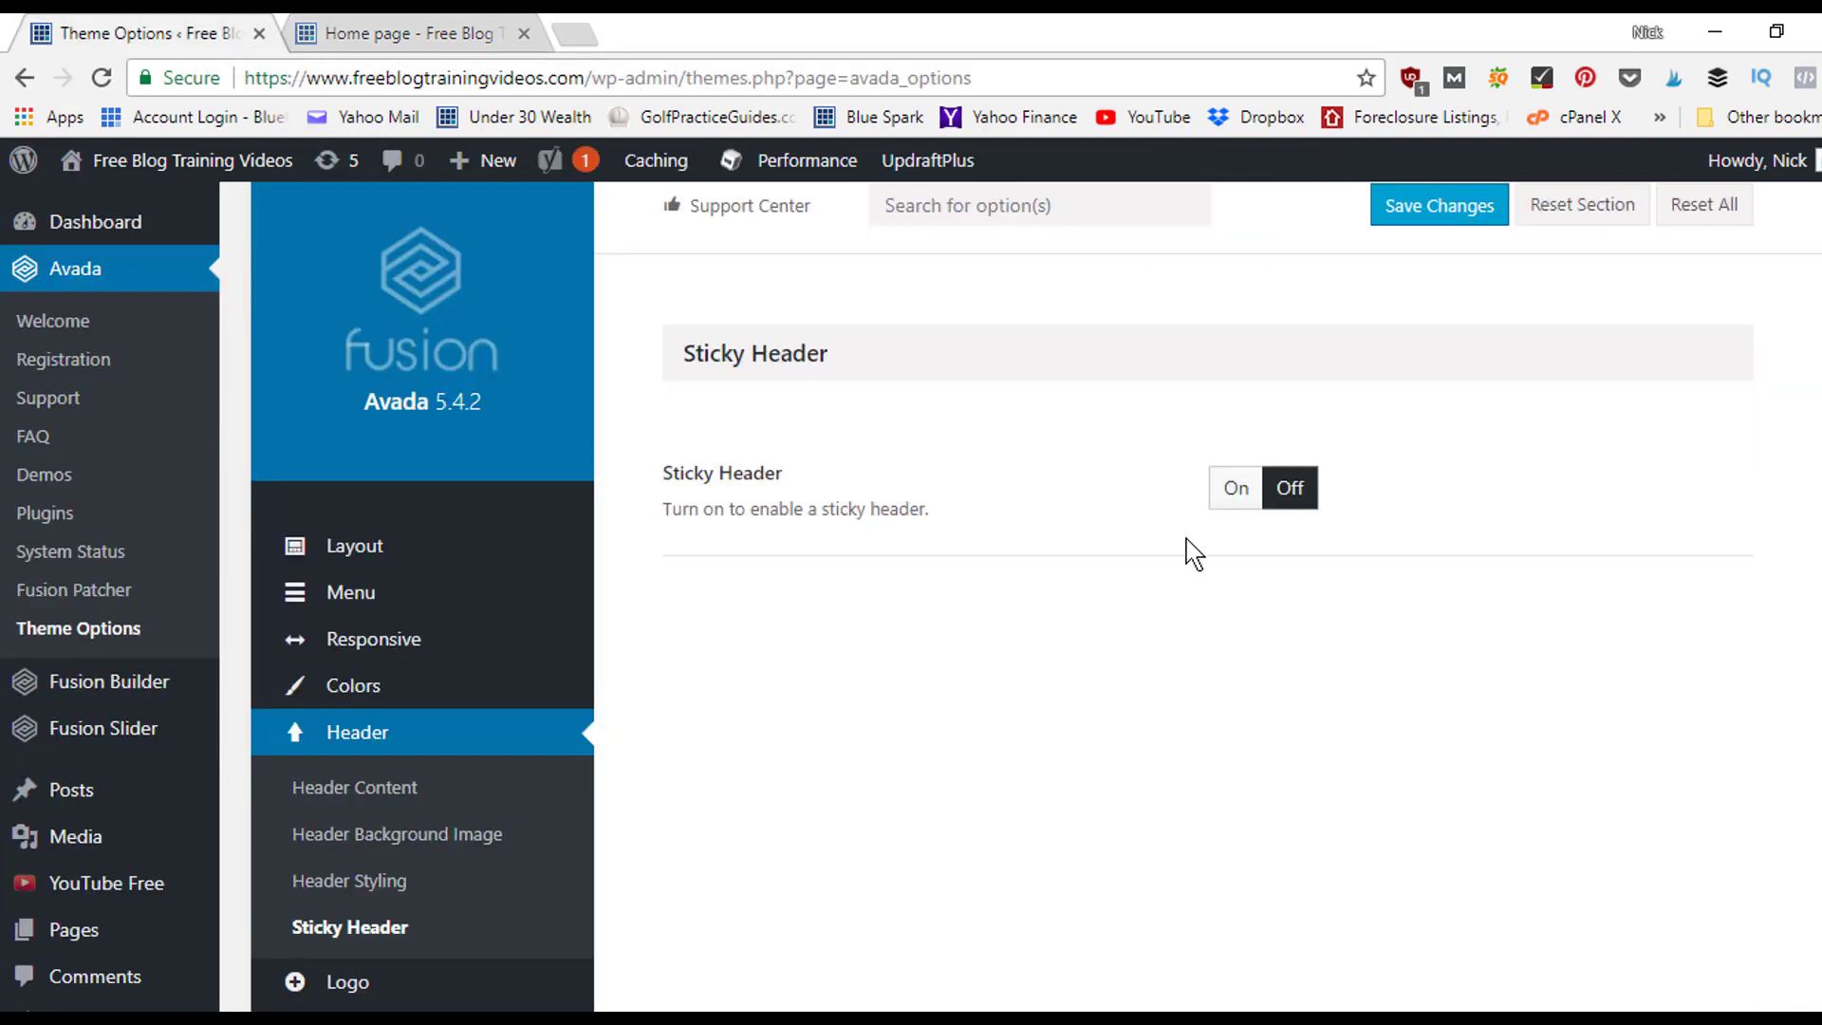
left_click(1235, 488)
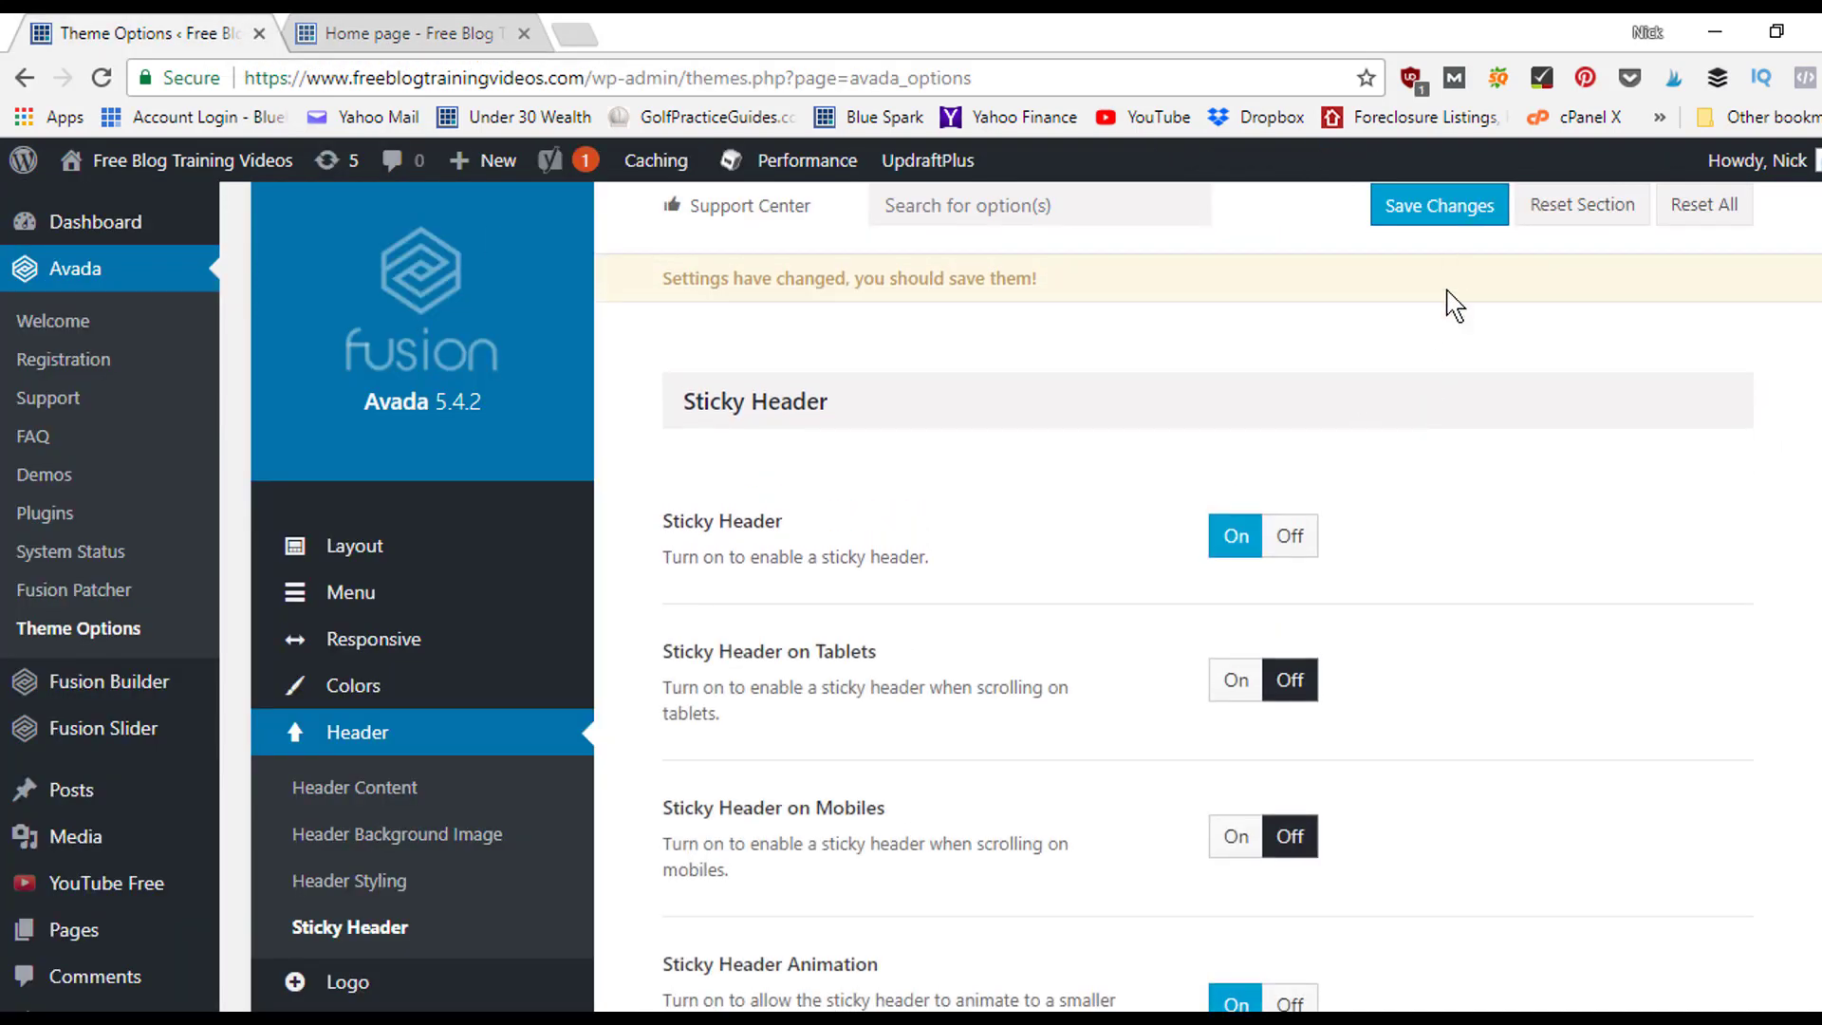
scroll(1207, 597, "down", 3)
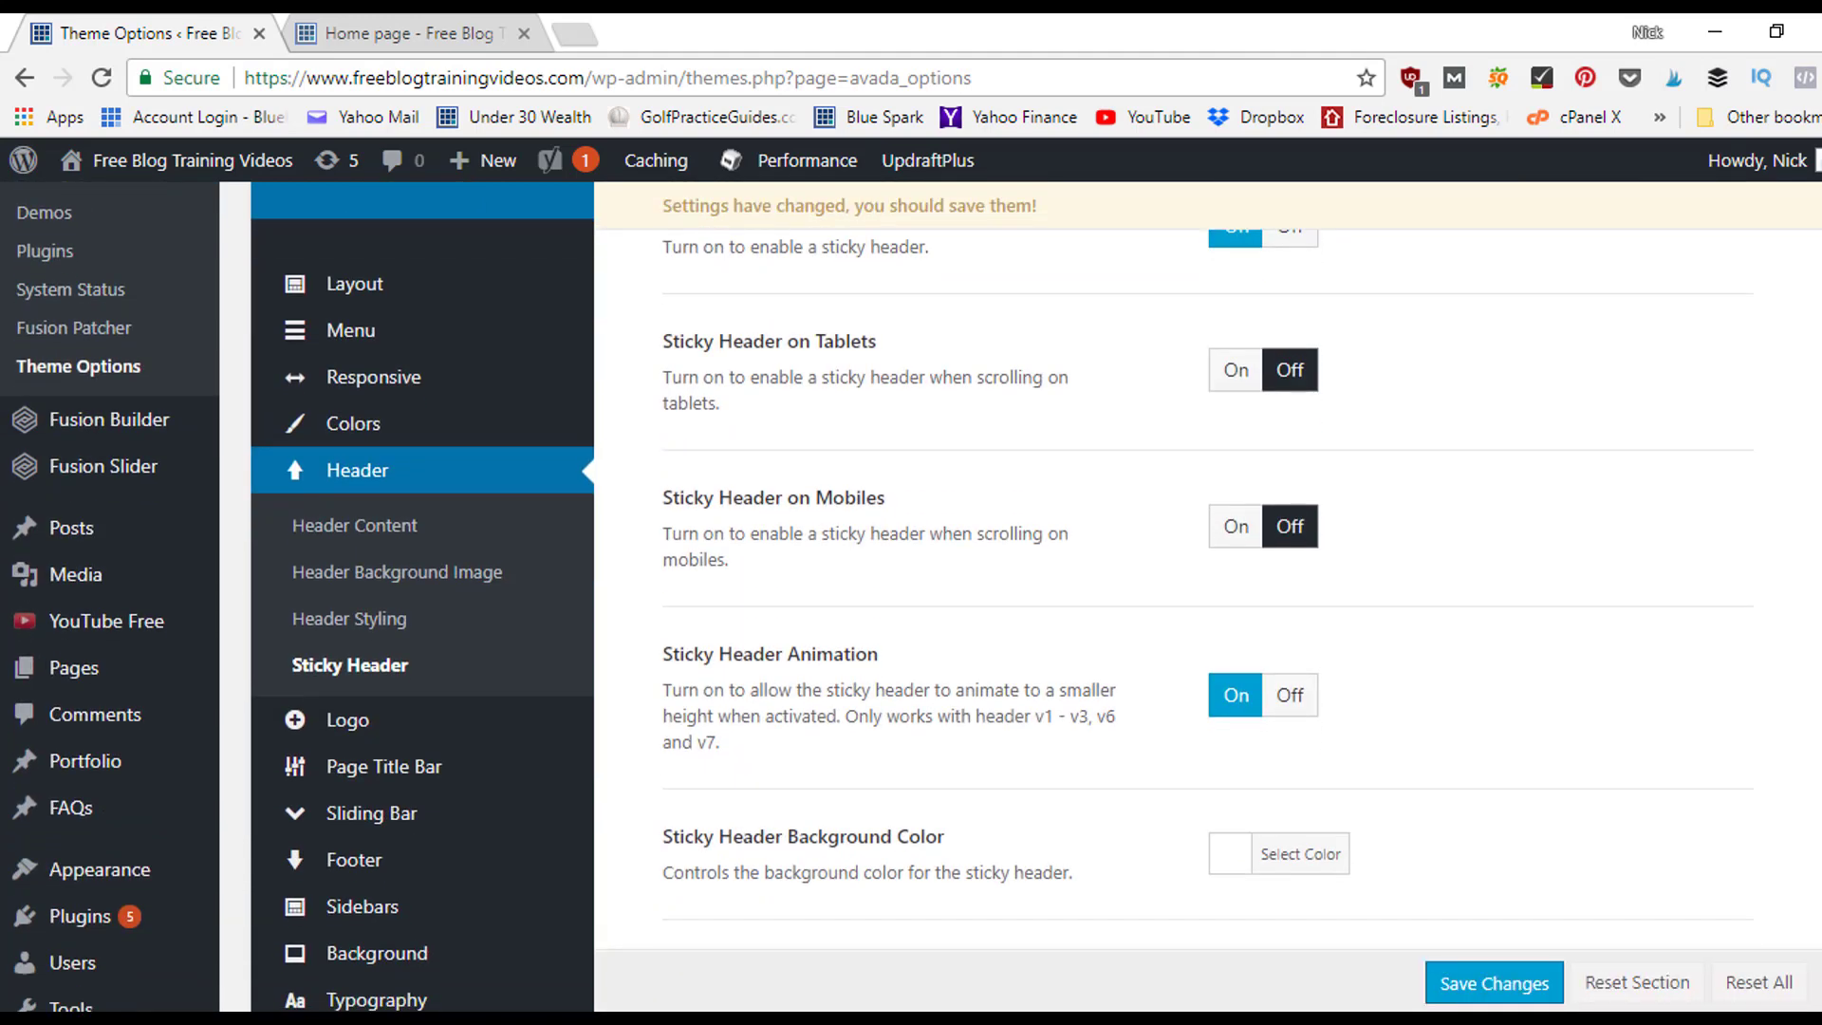
scroll(1438, 479, "up", 1)
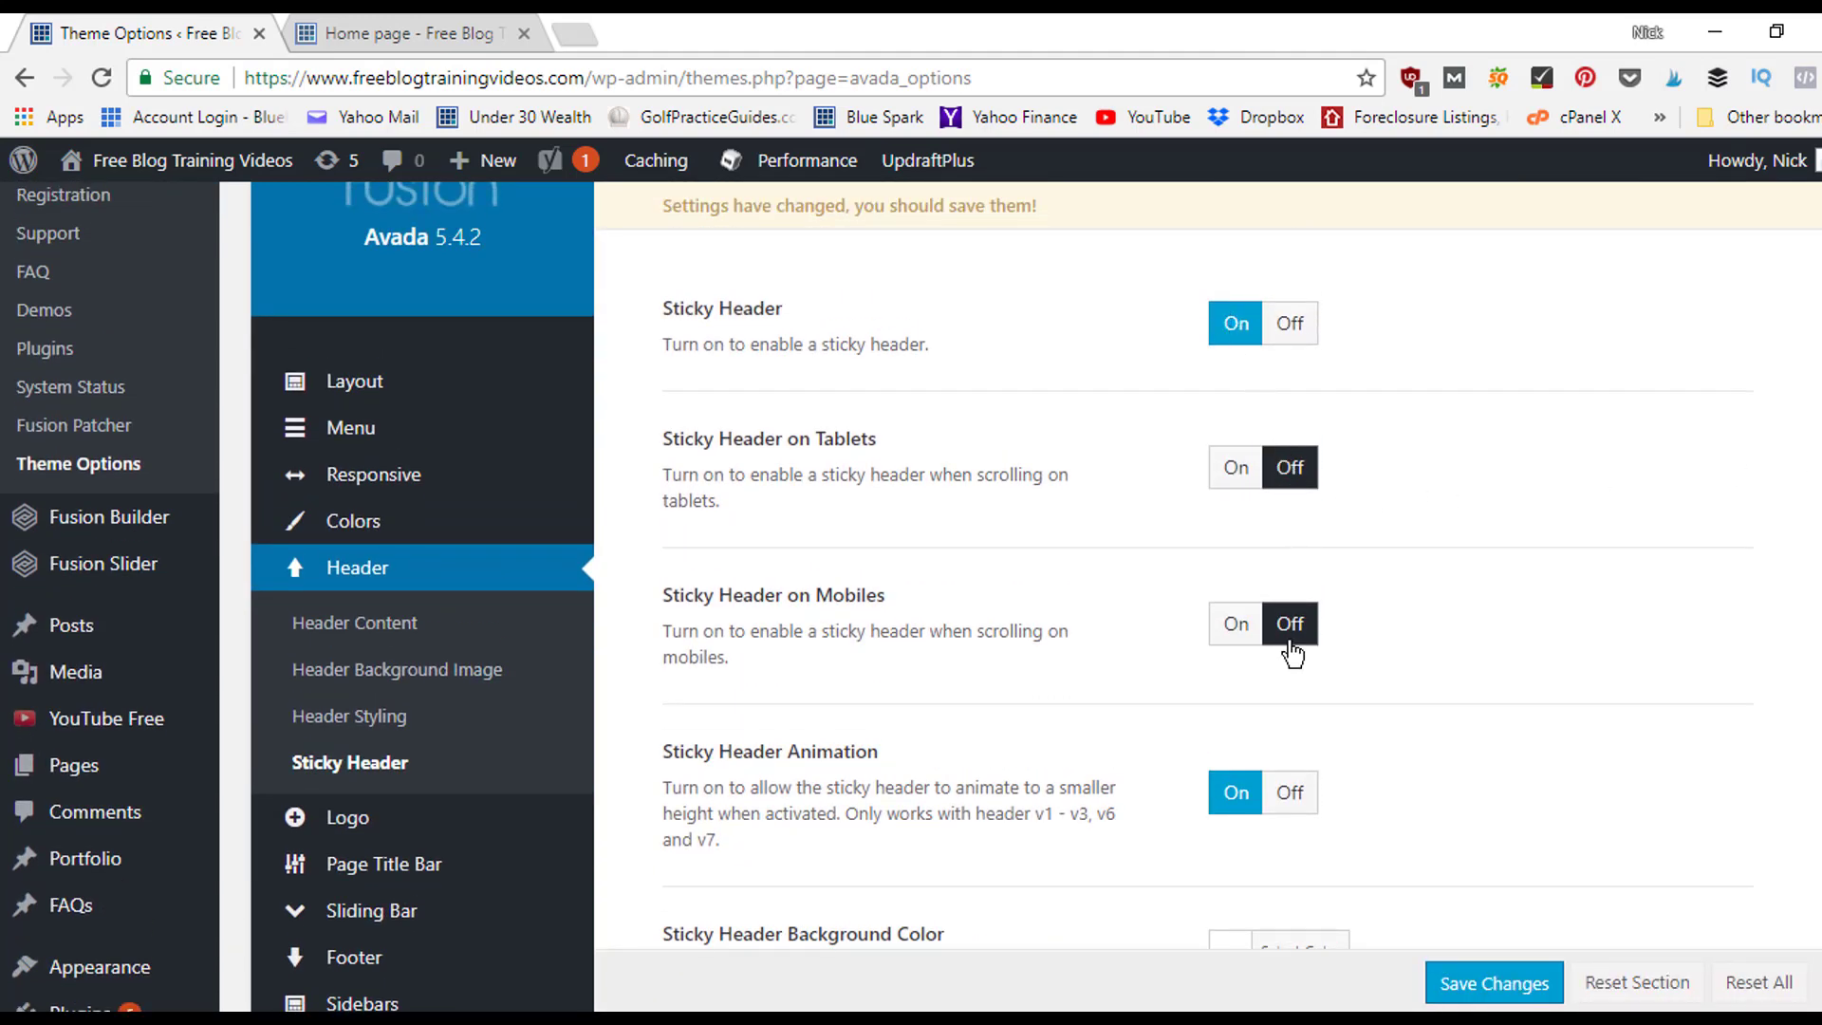
scroll(1329, 367, "down", 1)
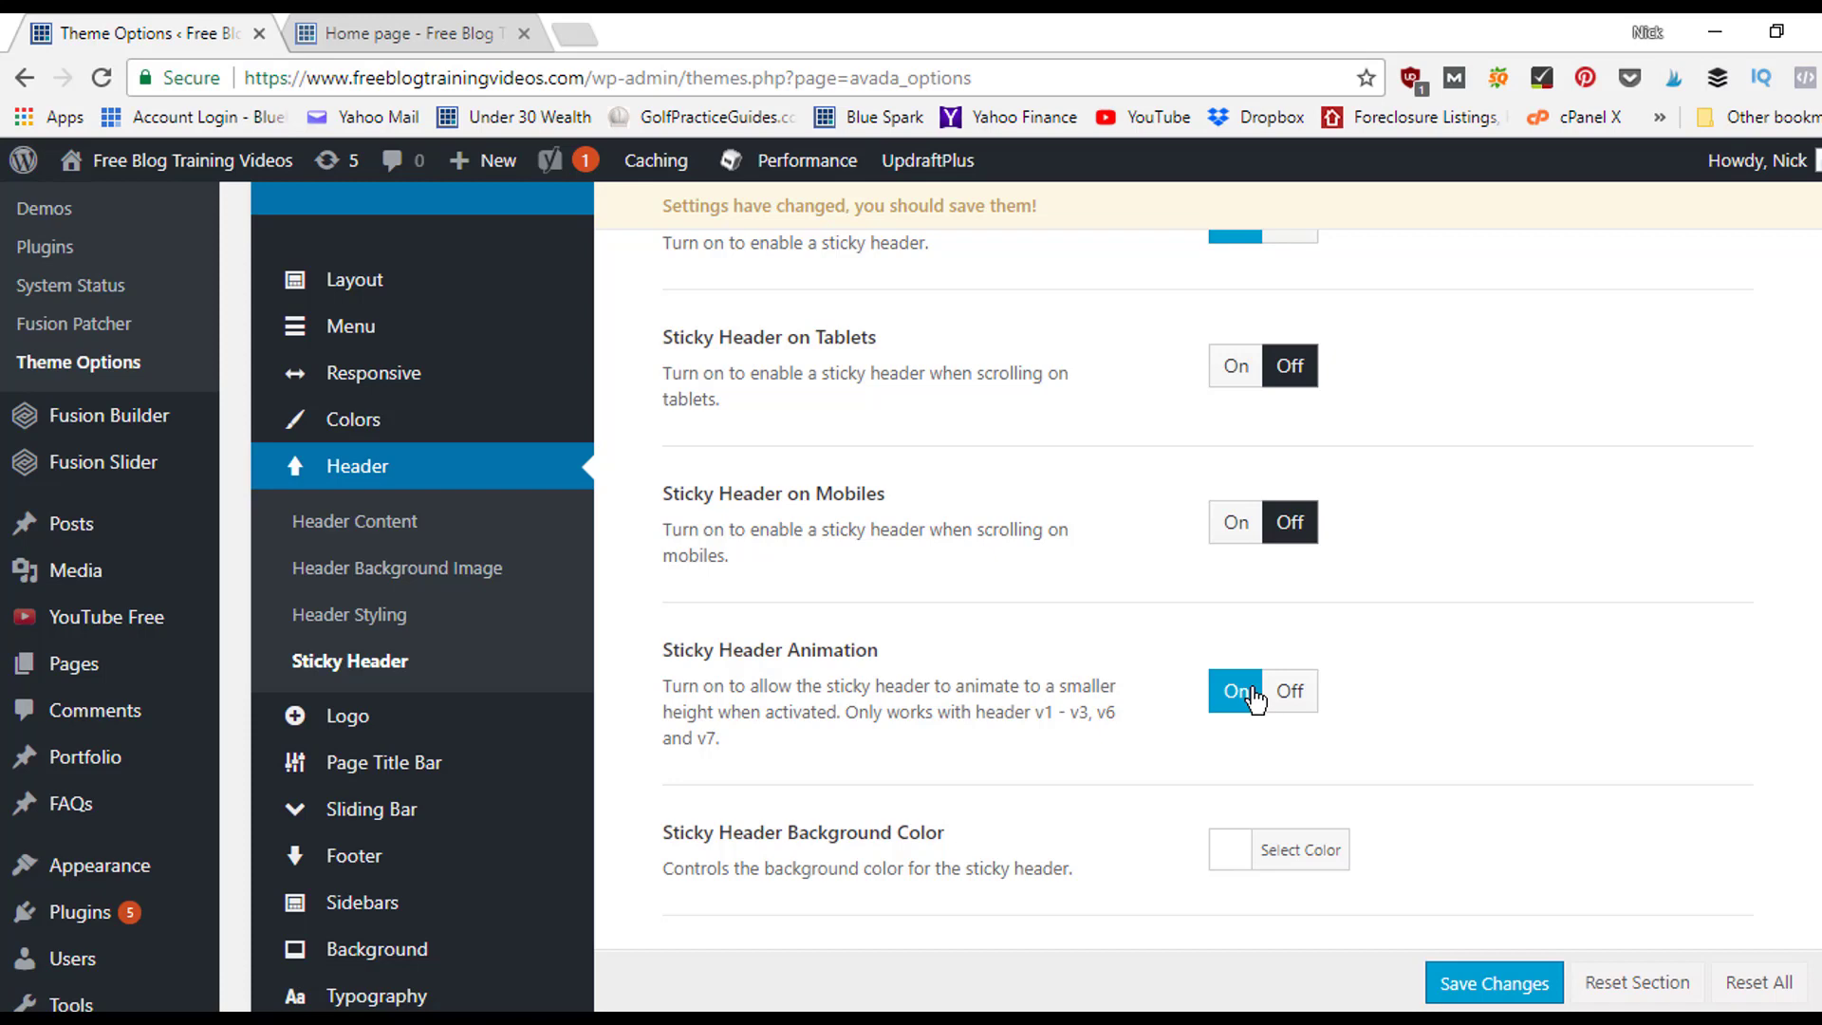
scroll(1613, 520, "down", 2)
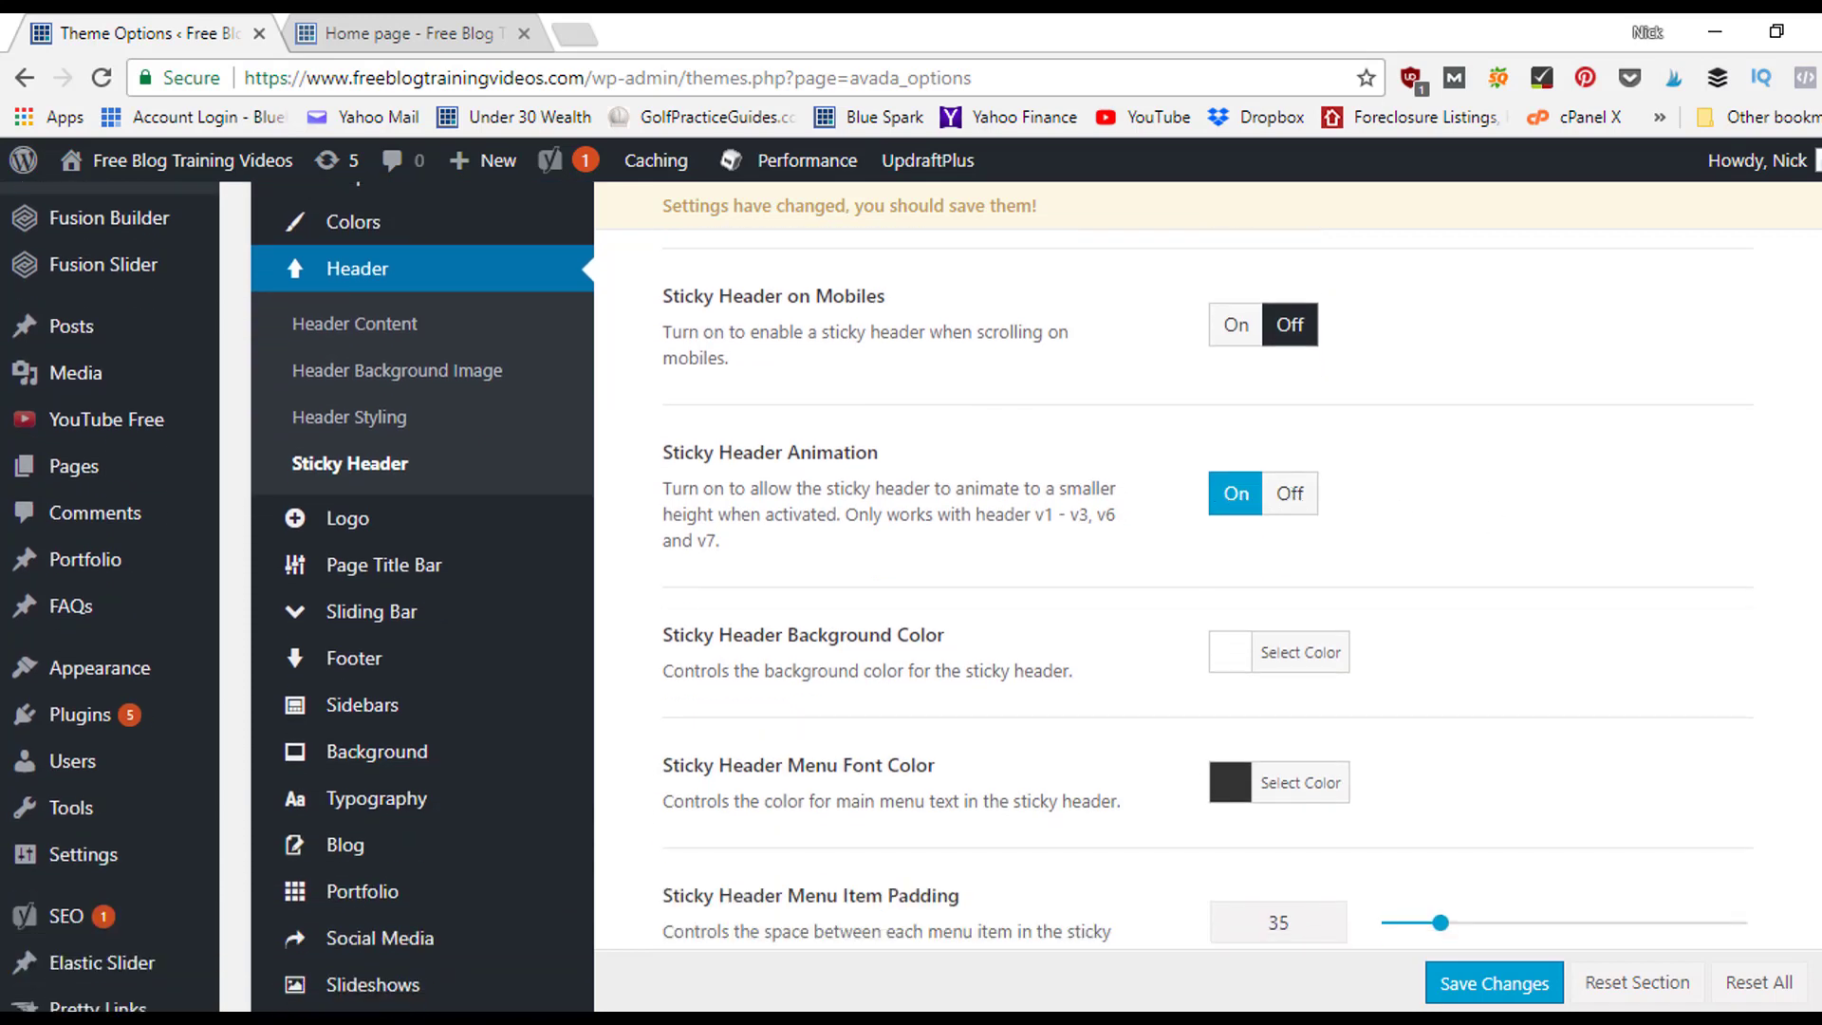
scroll(1423, 407, "down", 3)
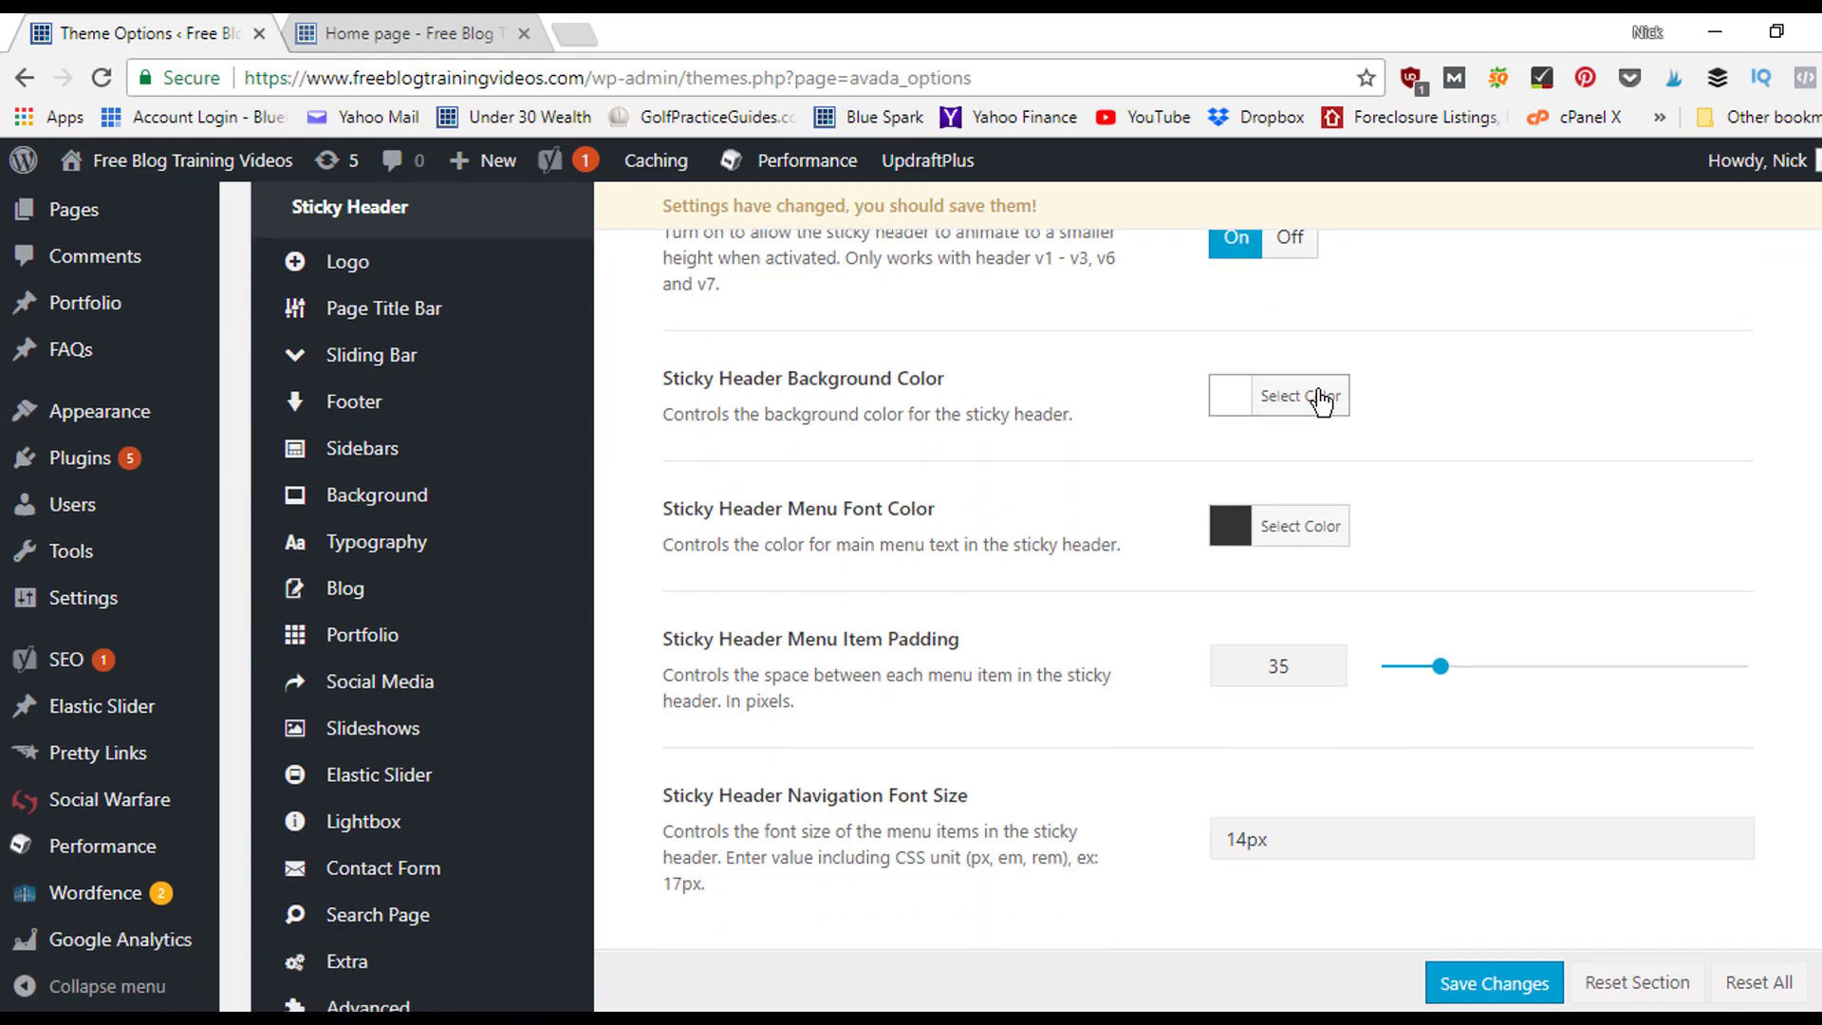
left_click(413, 33)
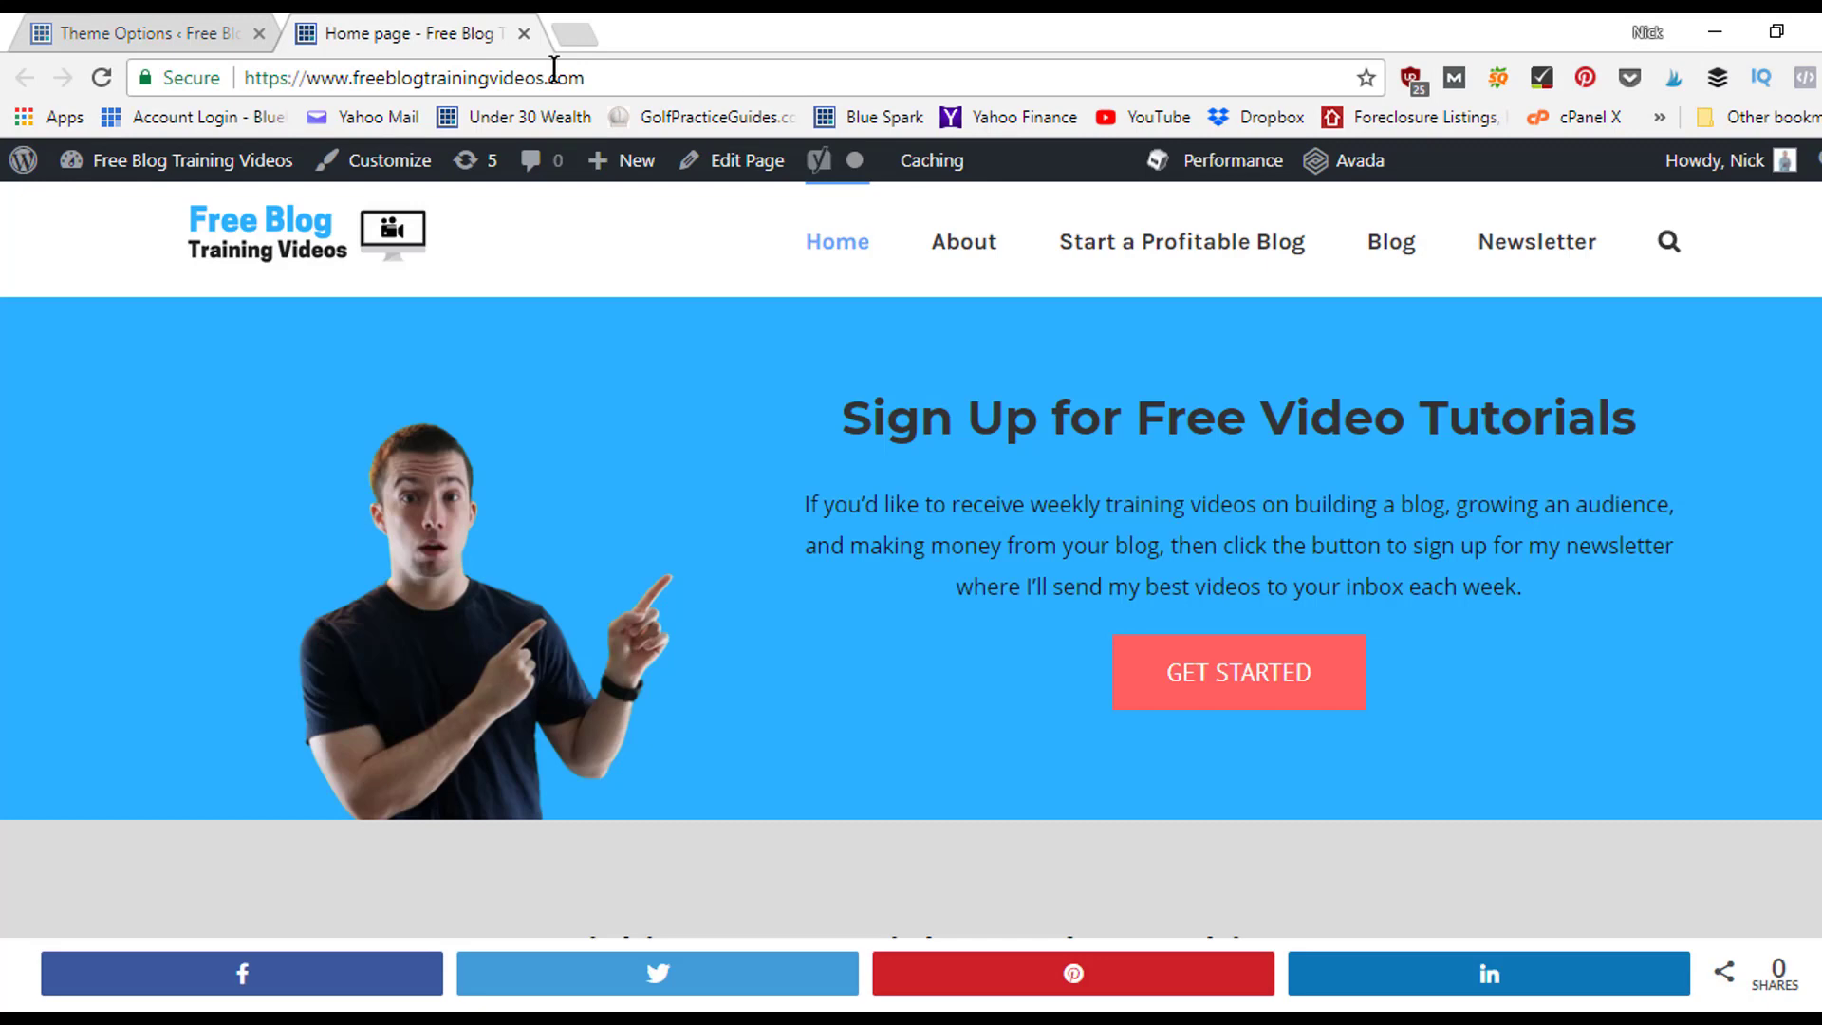
left_click(226, 32)
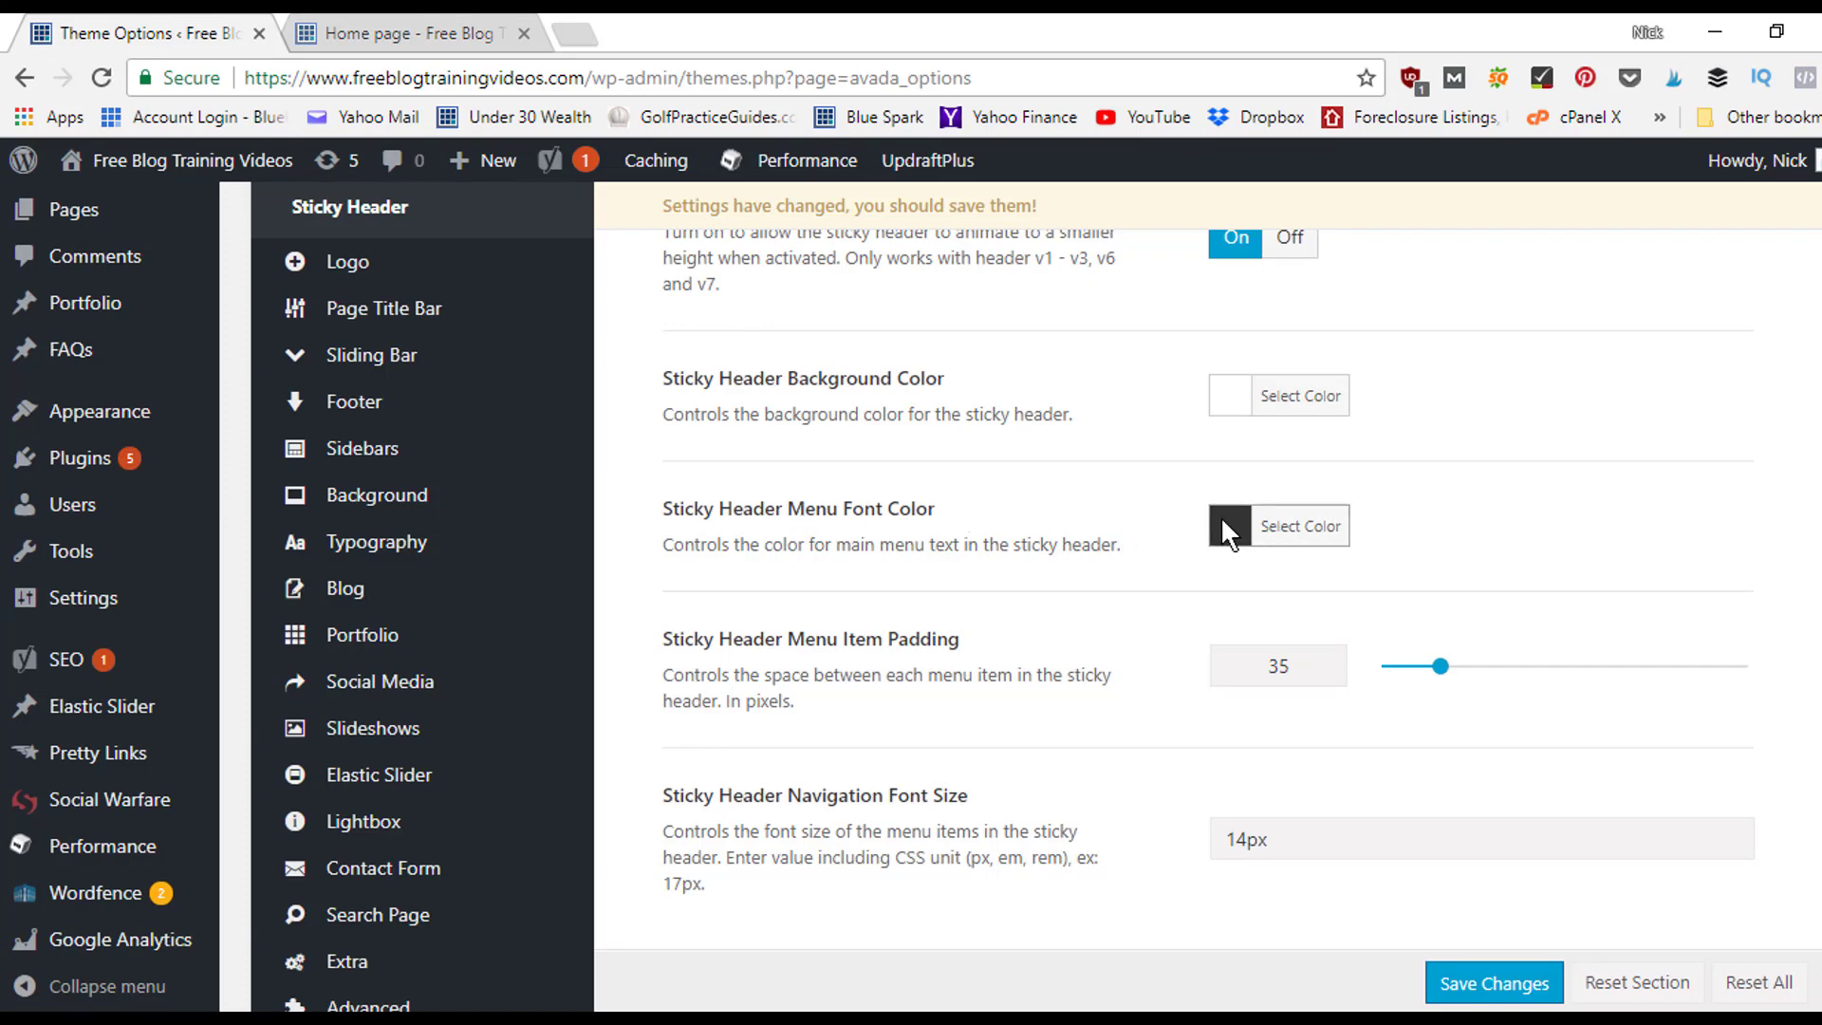
scroll(1499, 370, "up", 5)
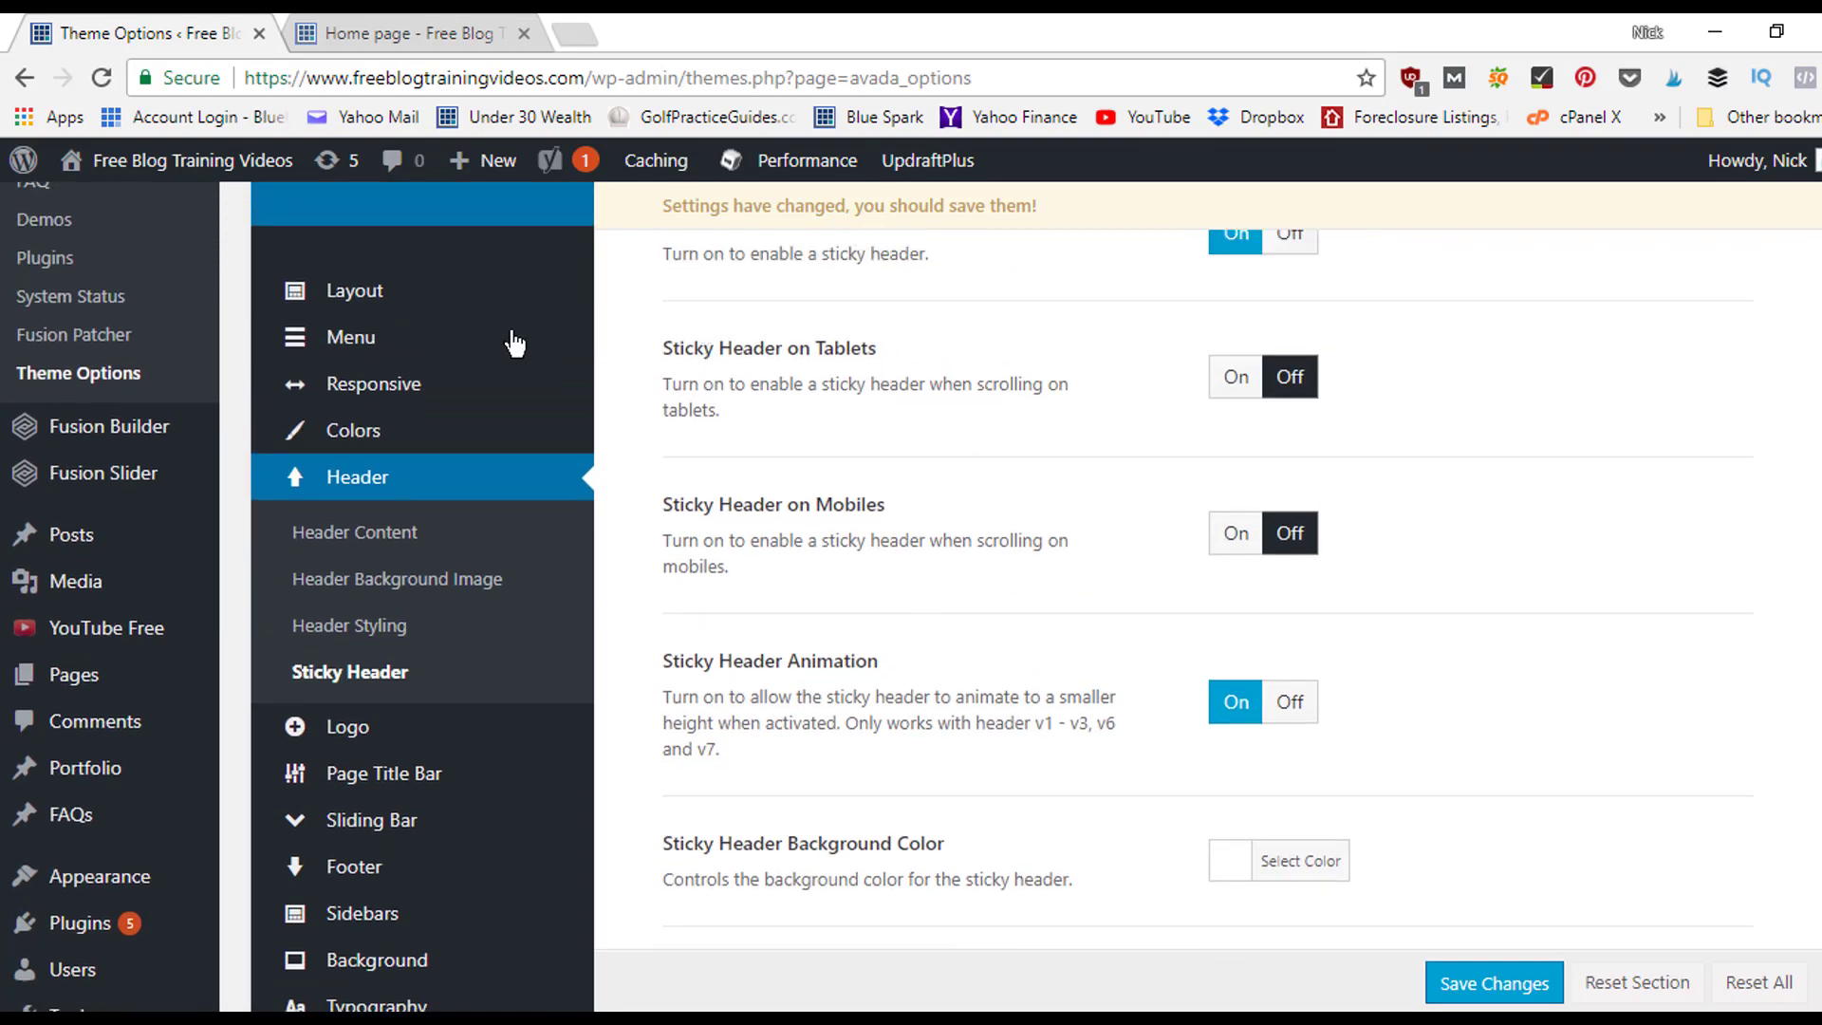
scroll(1409, 550, "down", 4)
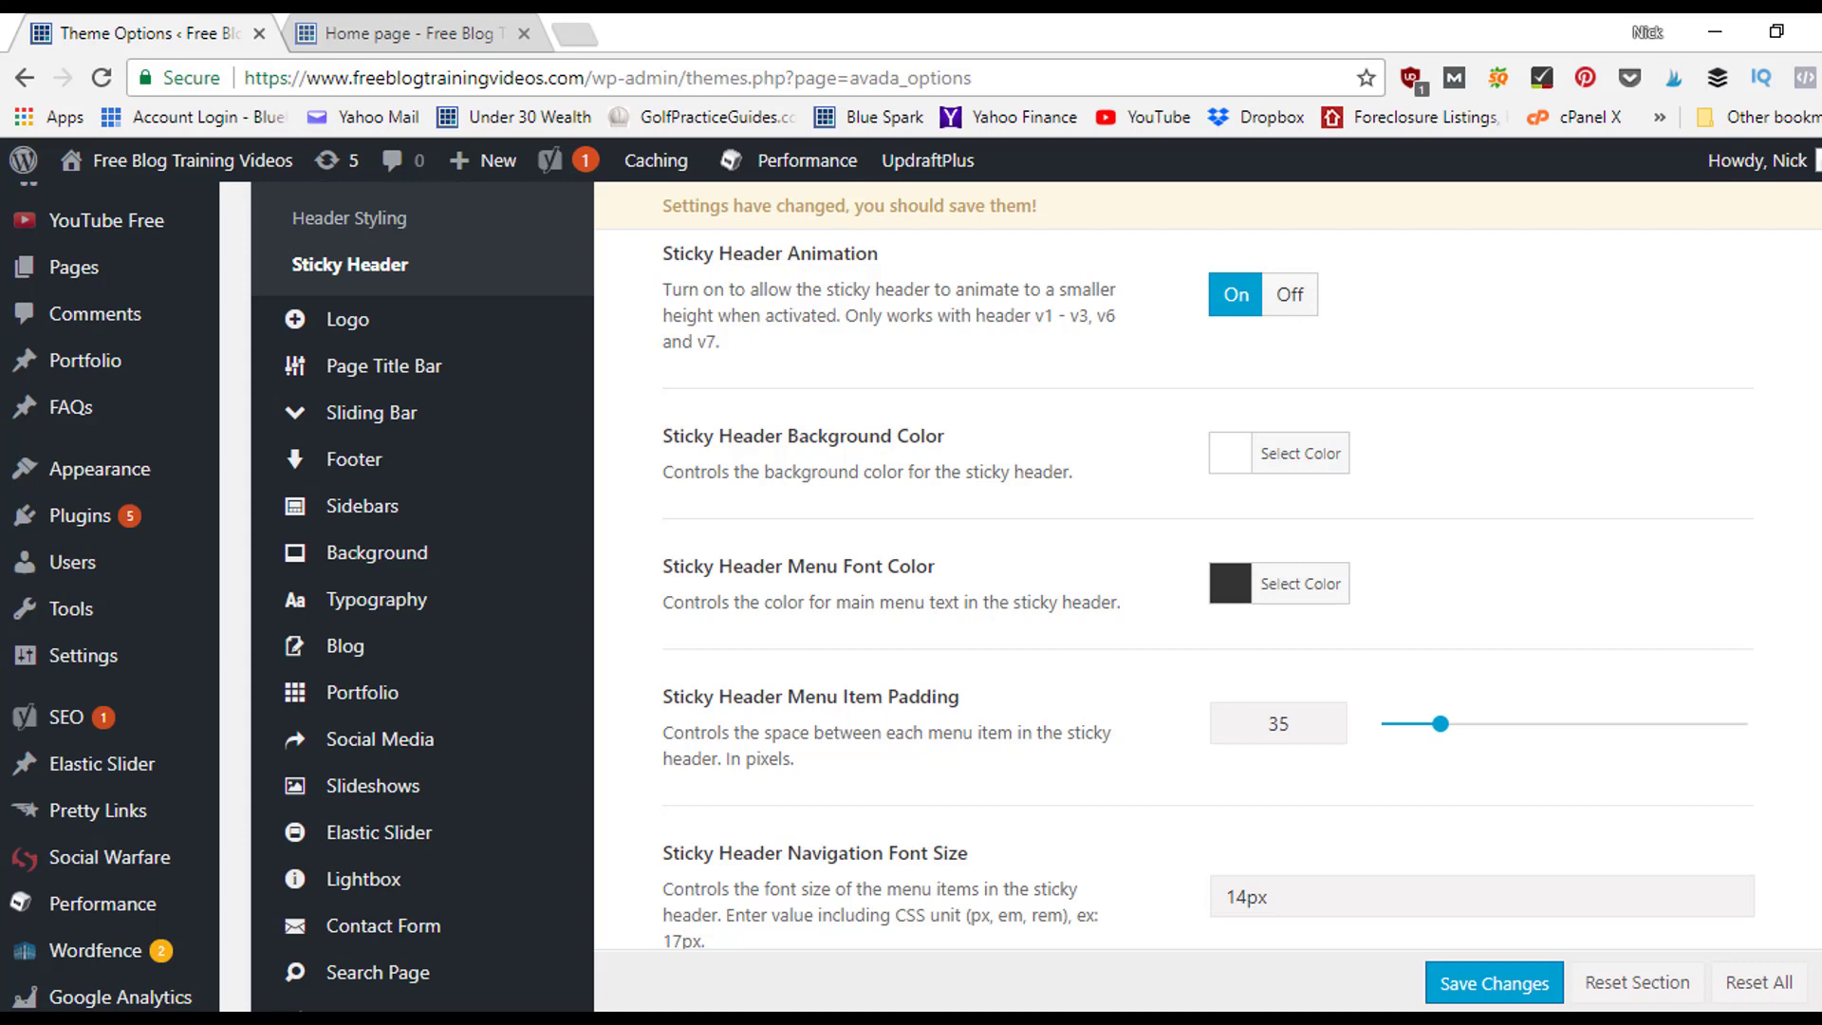
scroll(1305, 581, "down", 2)
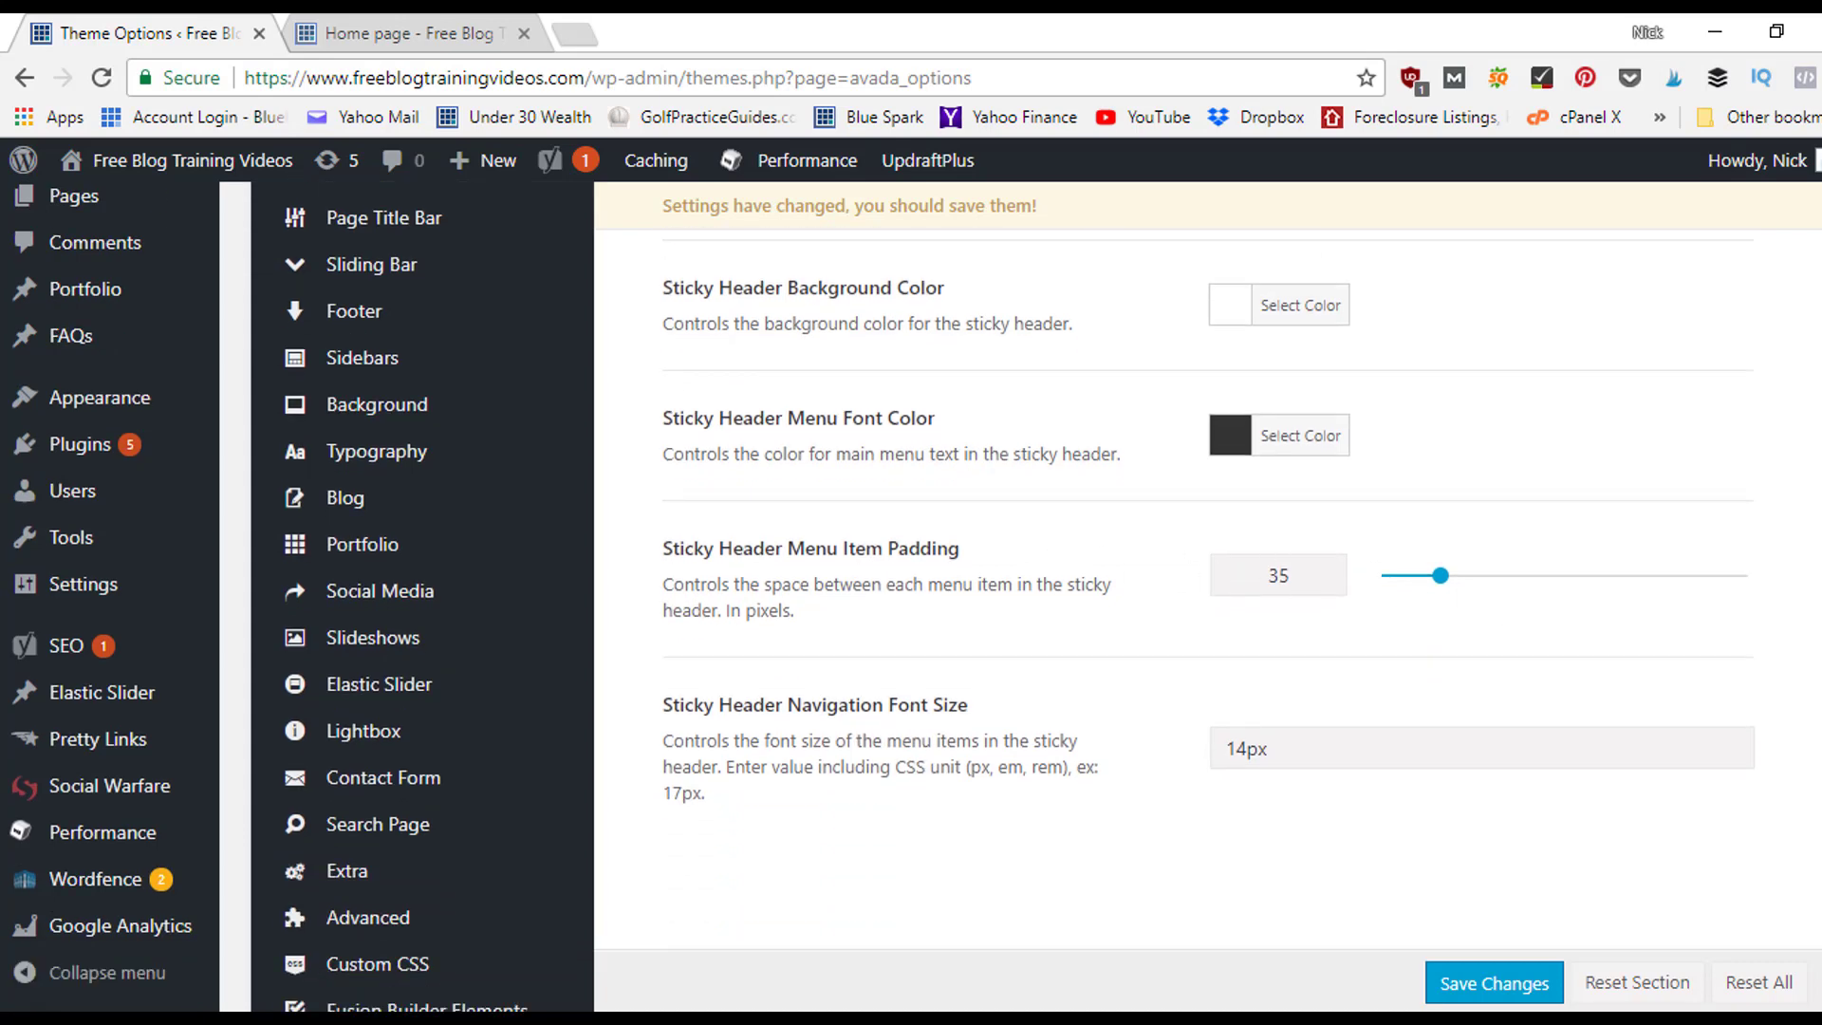
left_click(382, 31)
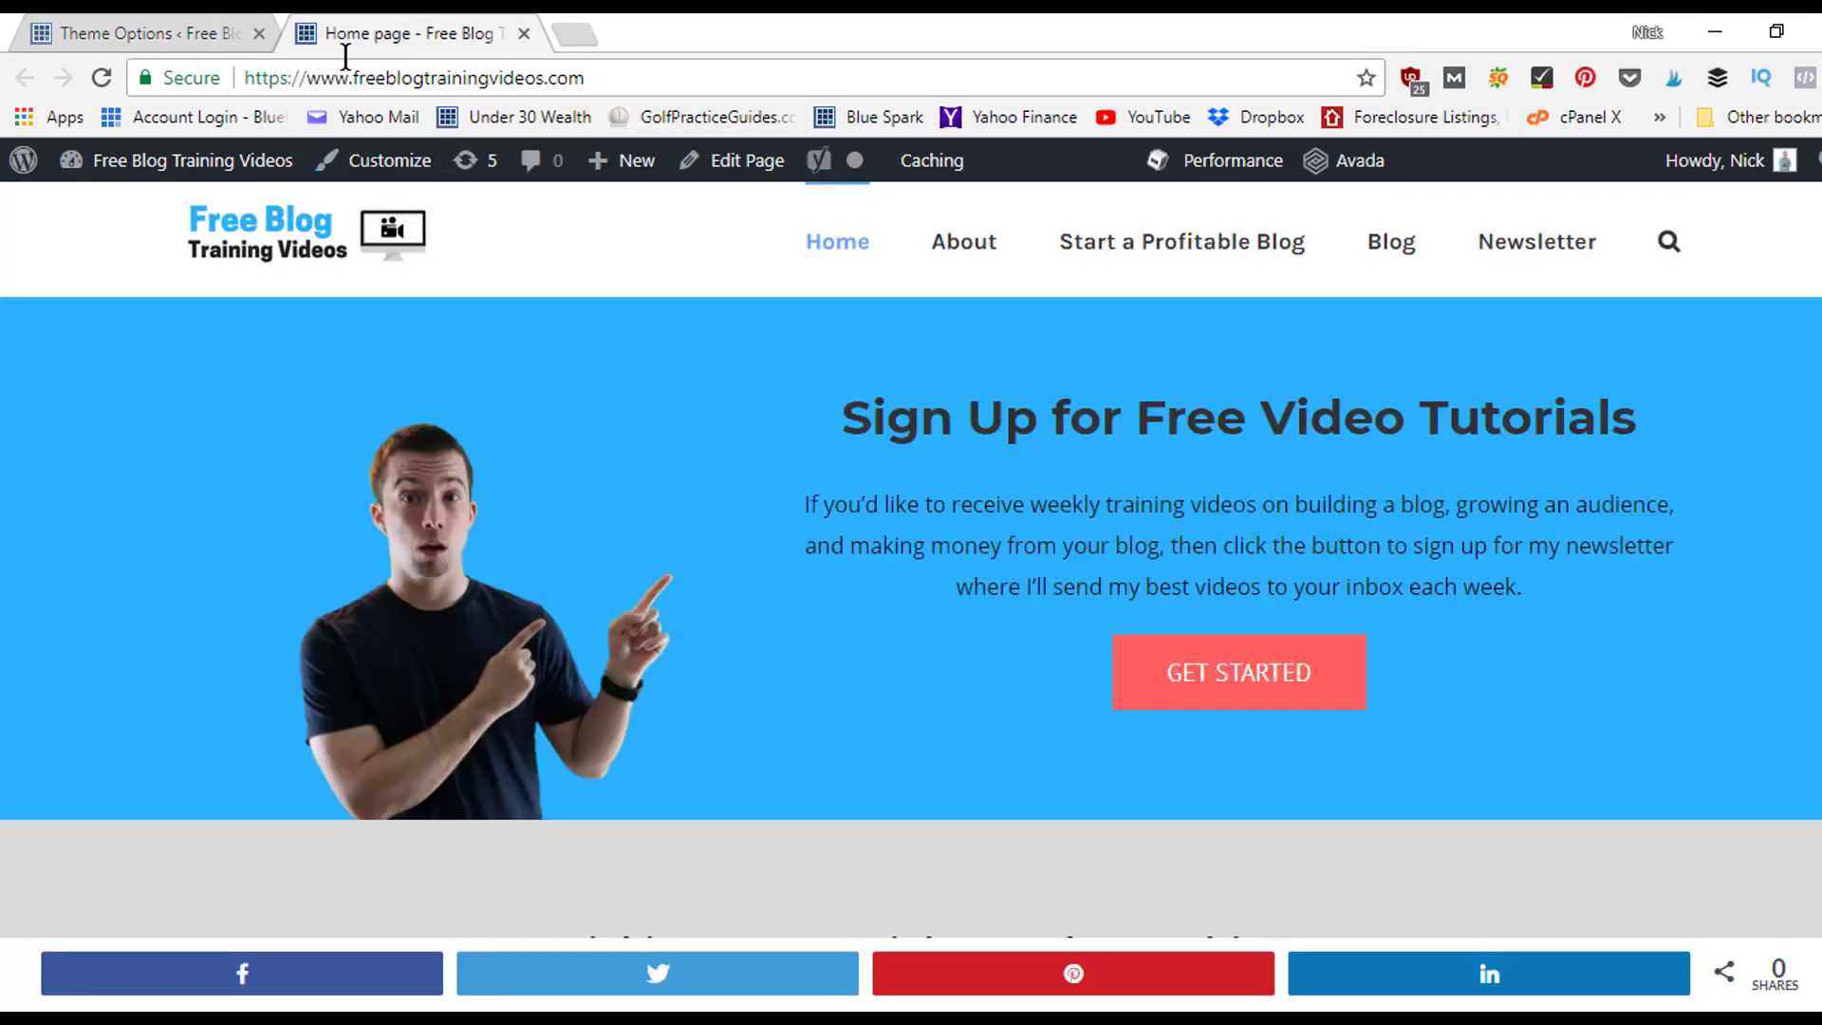
left_click(154, 29)
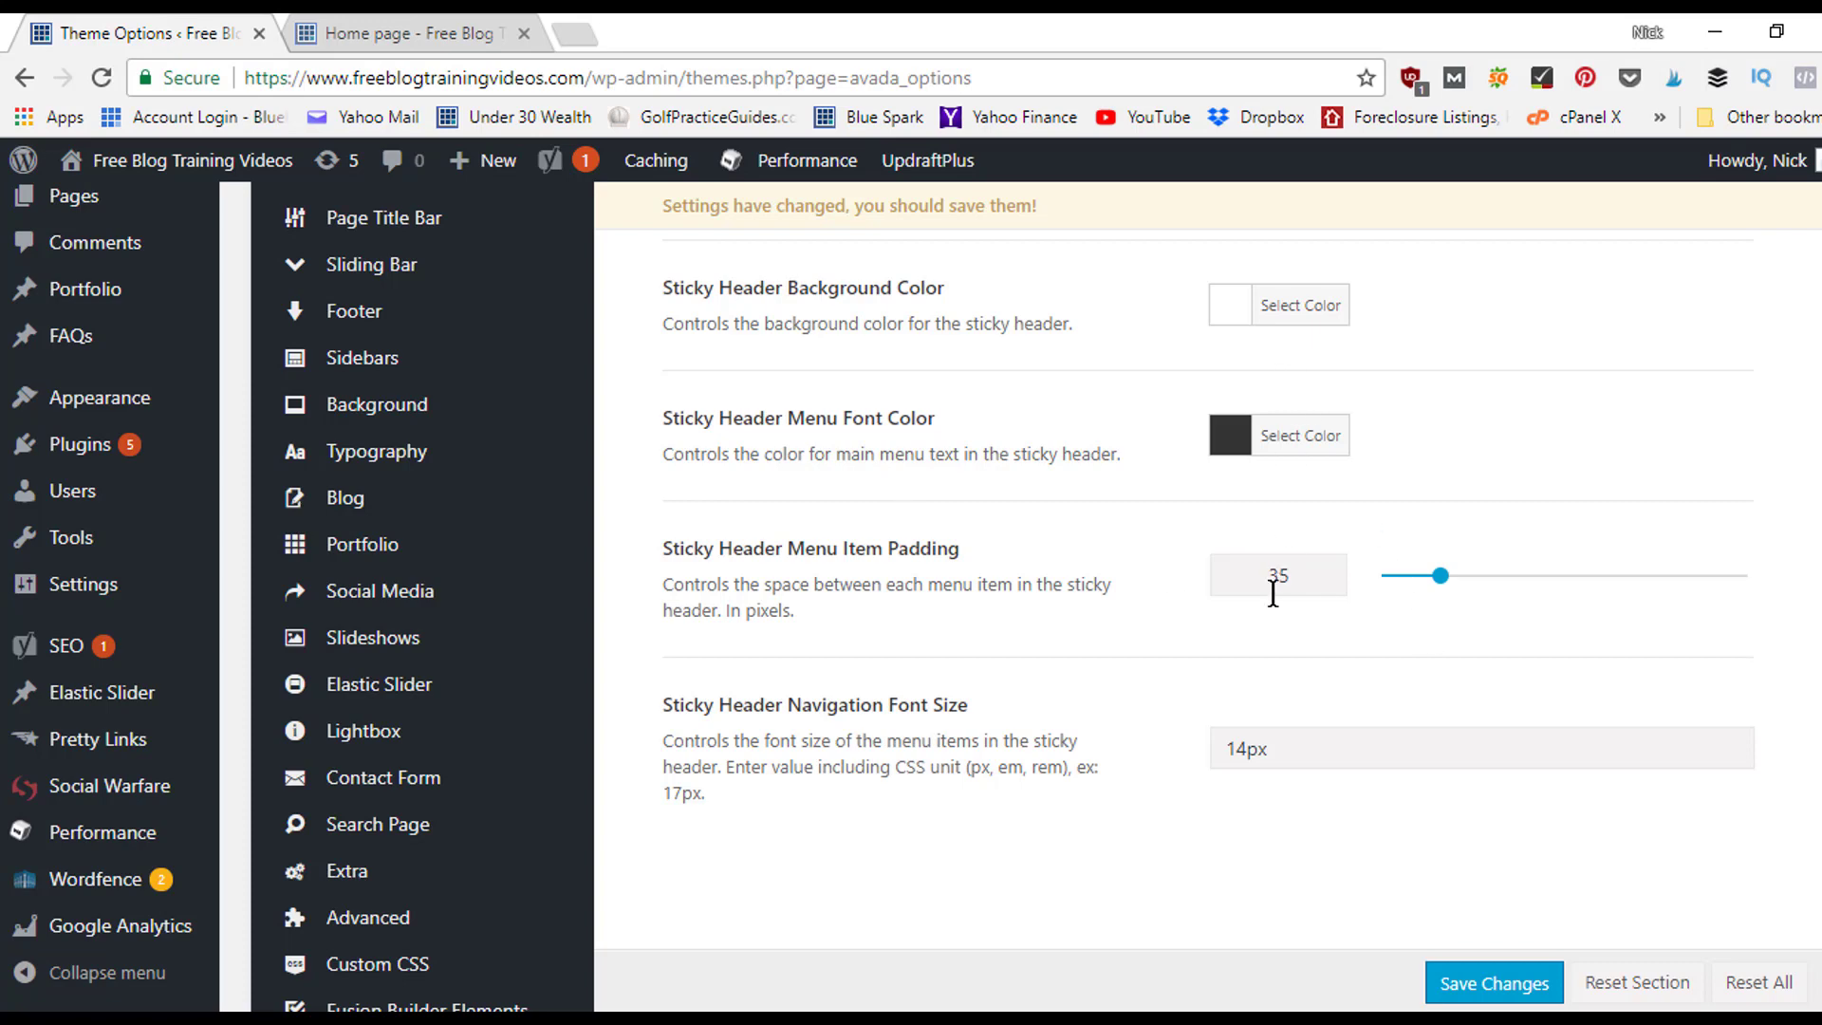
left_click(1474, 996)
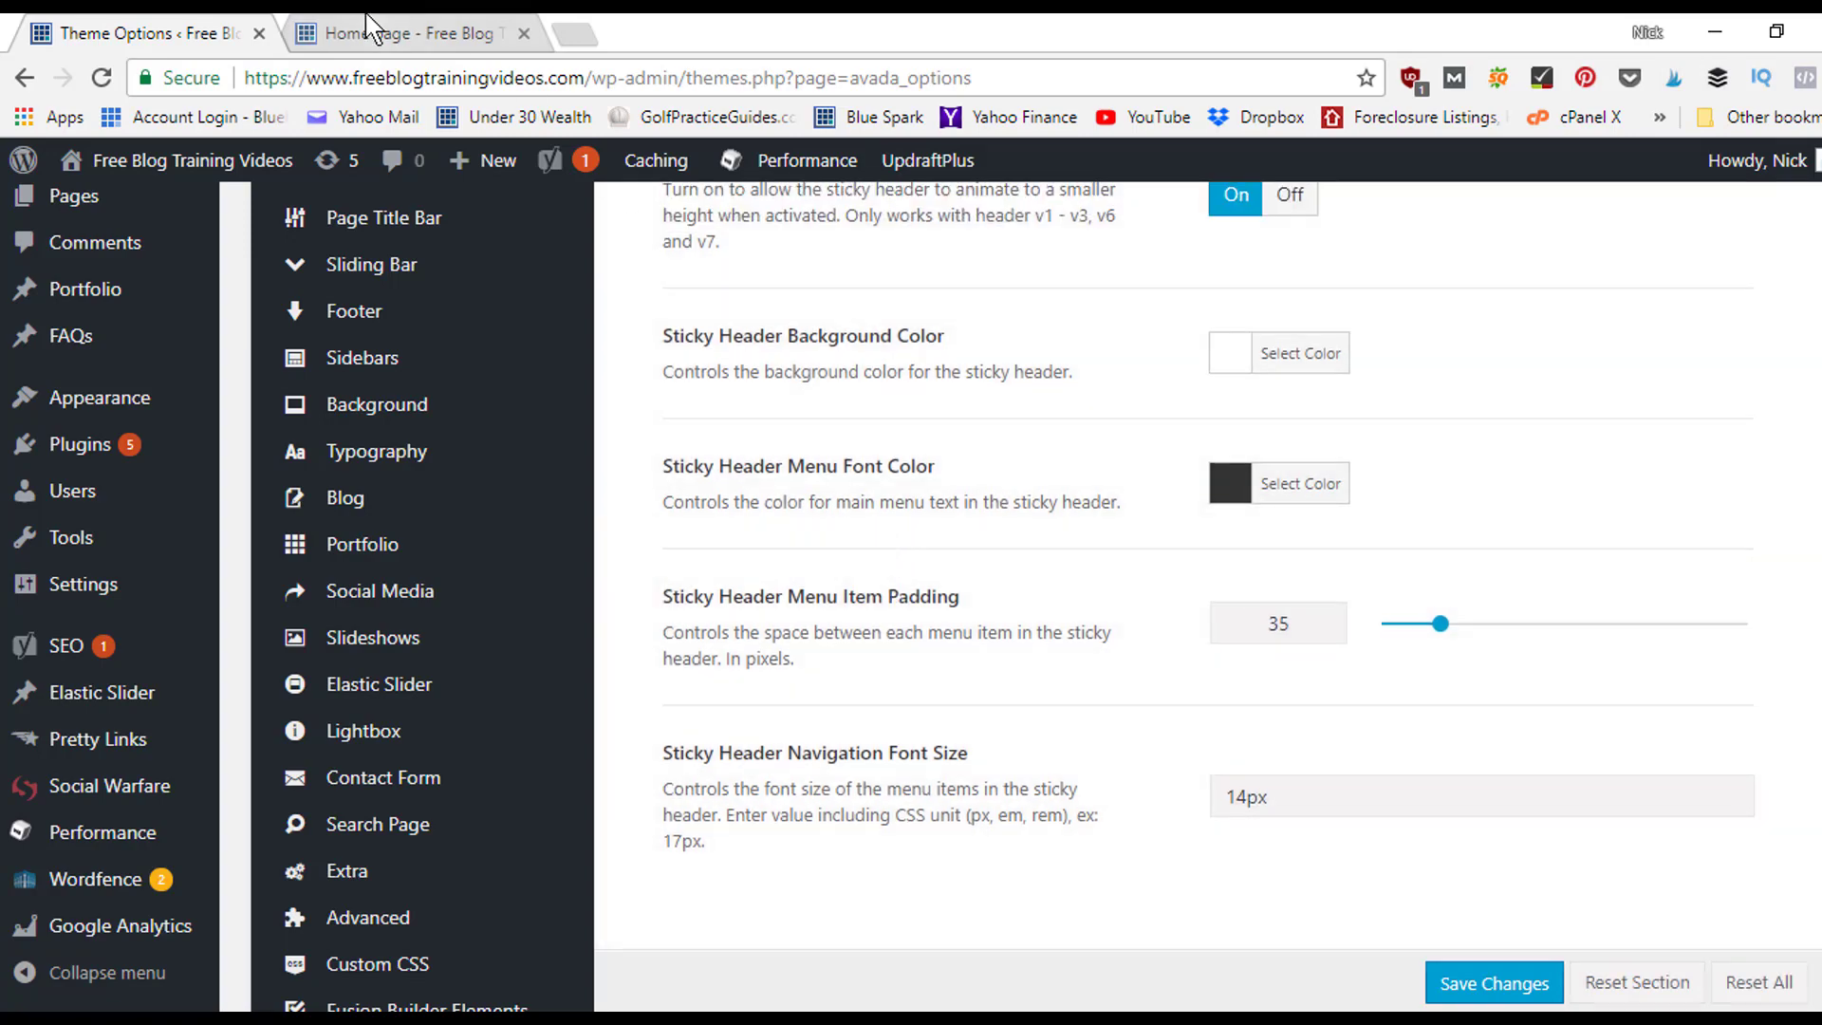
- Reload the live homepage and scroll down to confirm the header stays pinned
left_click(376, 33)
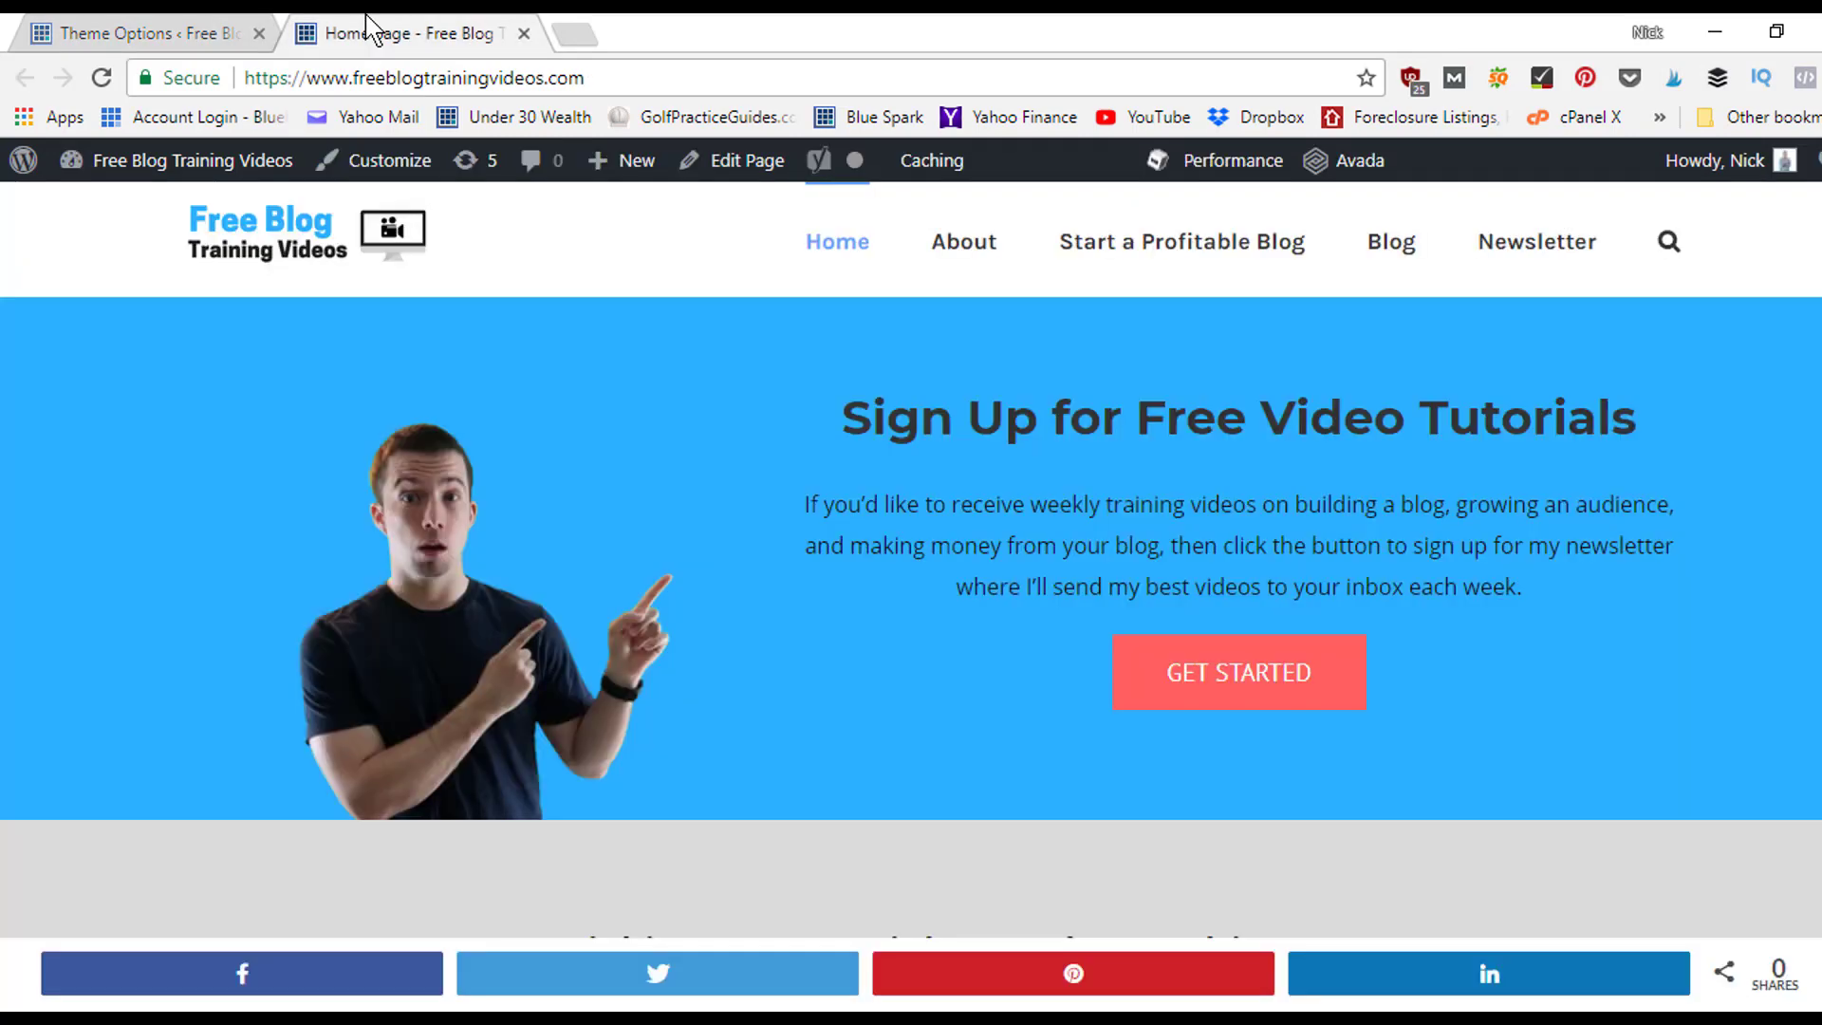
left_click(102, 77)
scroll(910, 569, "down", 4)
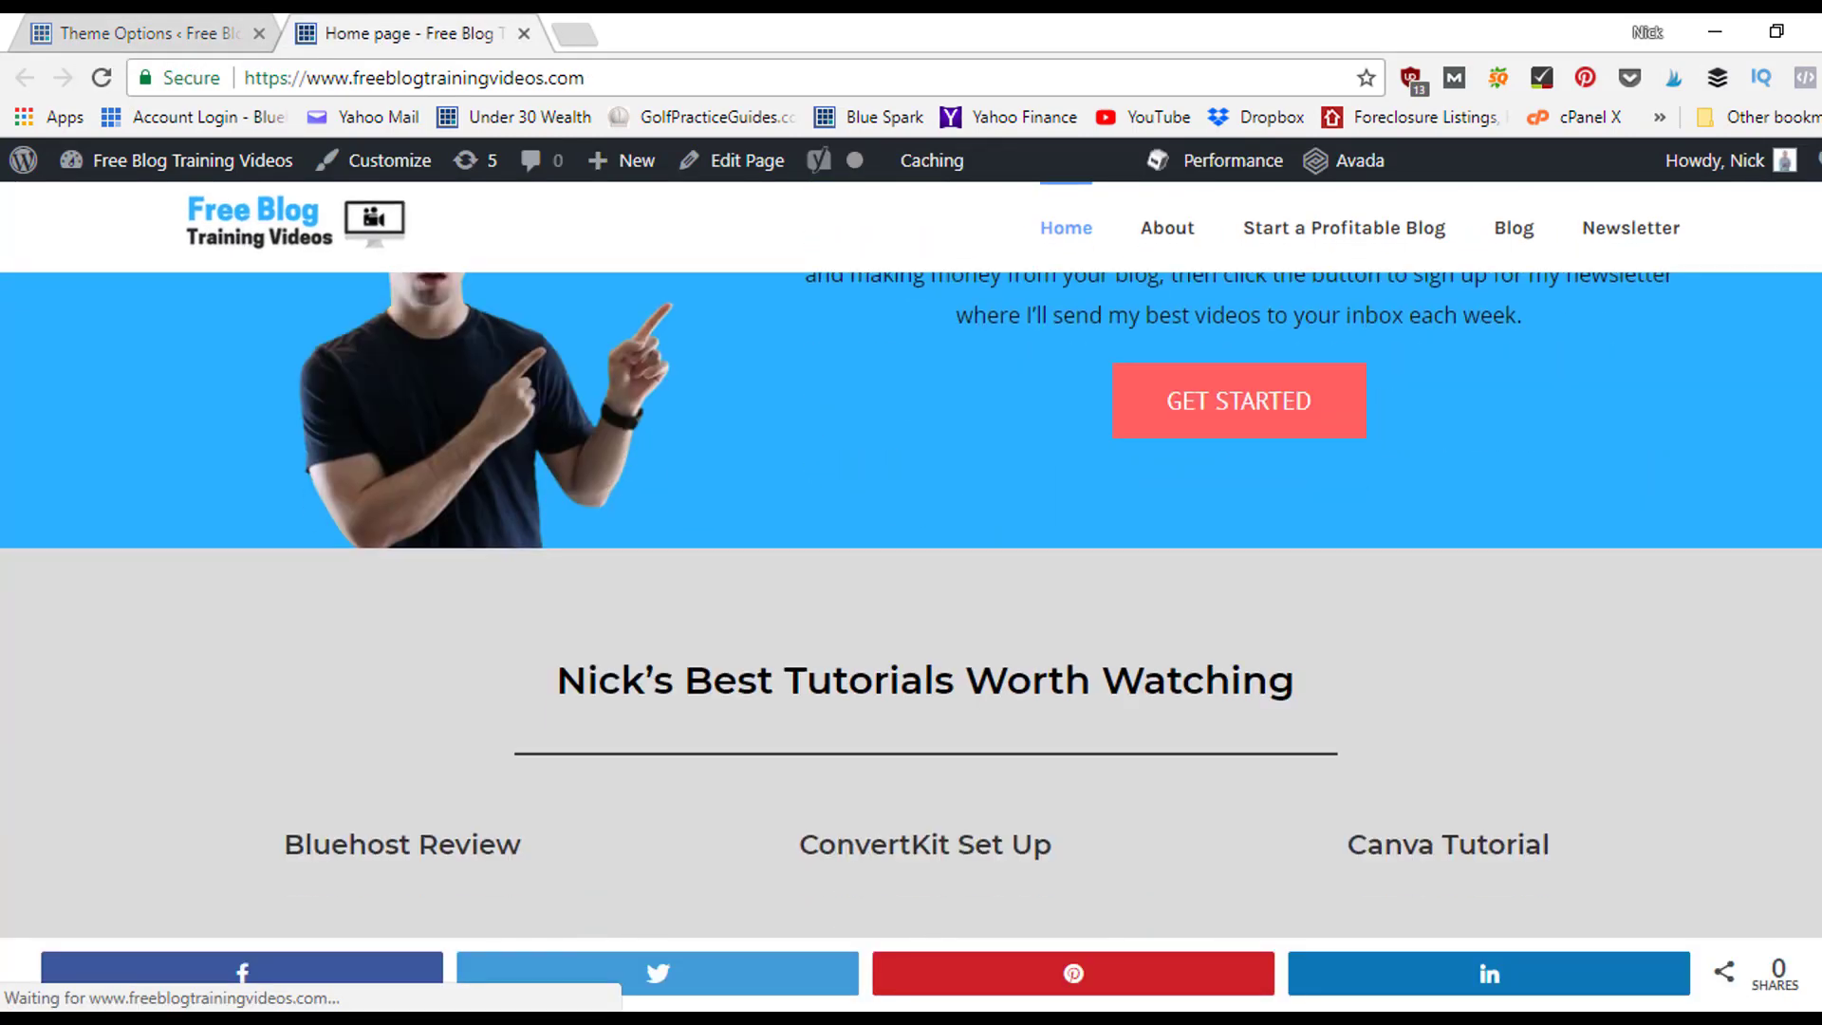
scroll(911, 570, "up", 5)
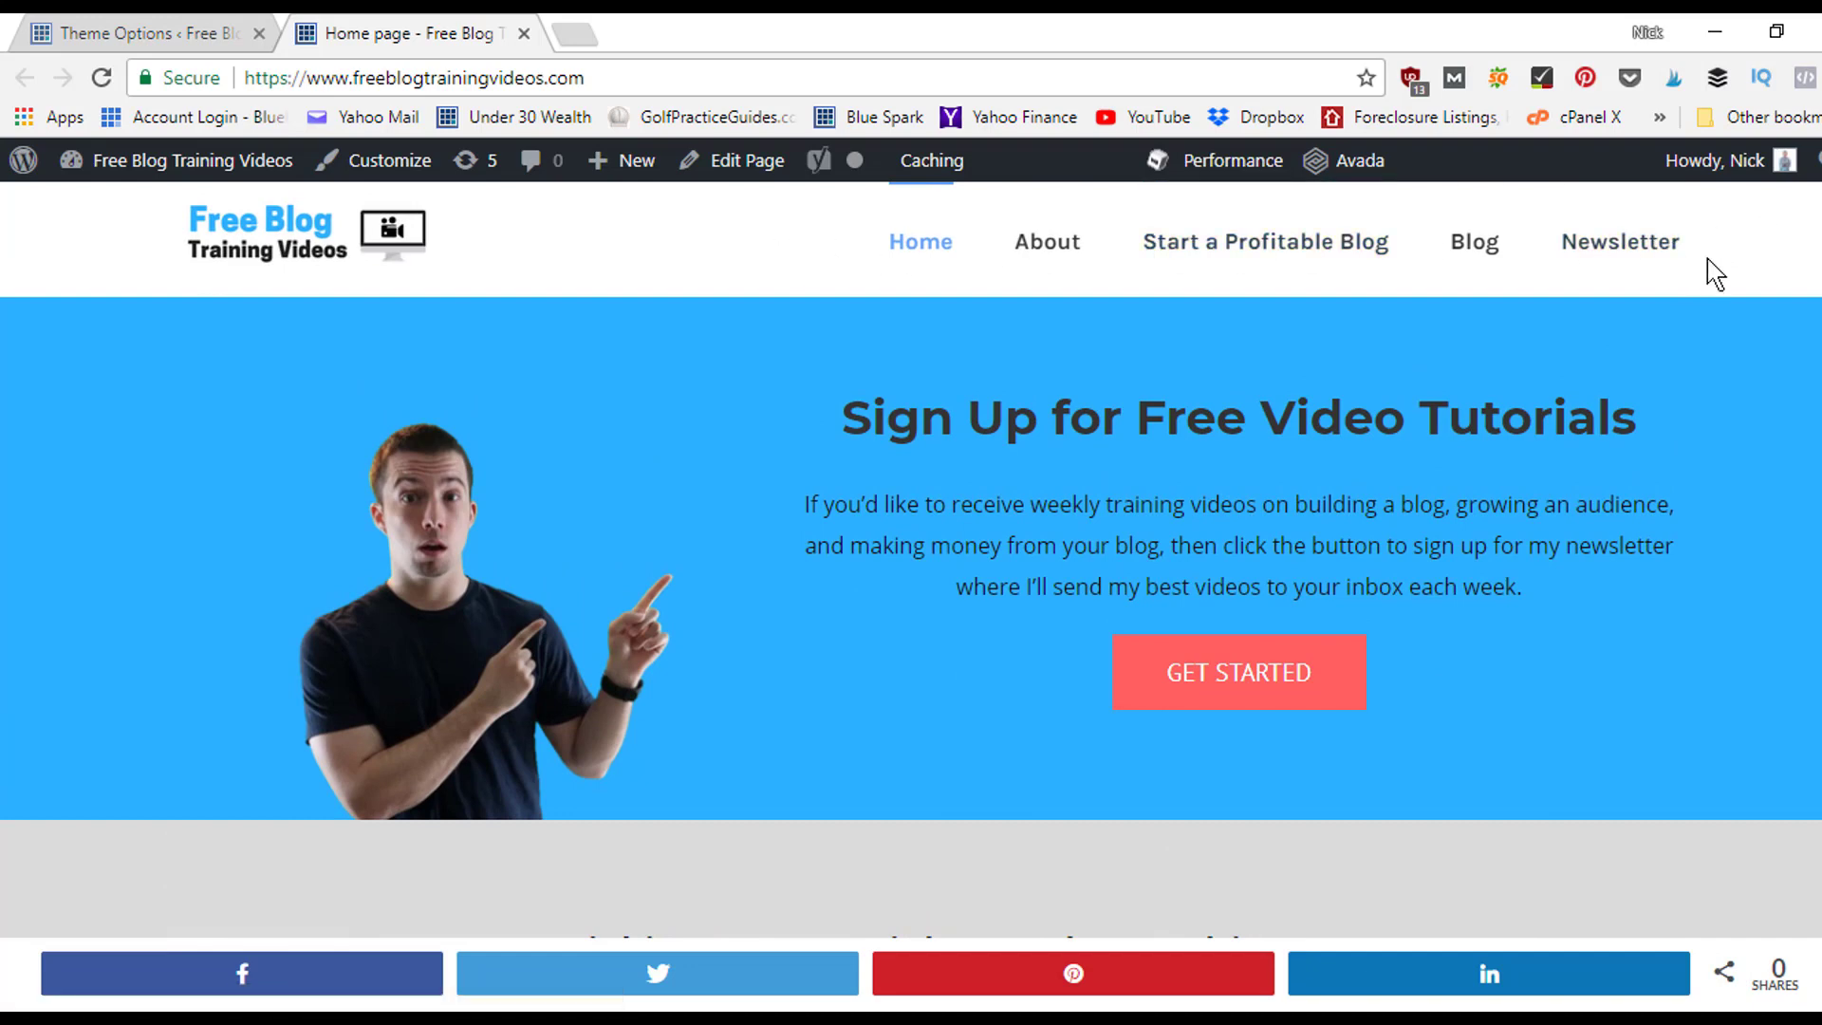
scroll(911, 543, "down", 2)
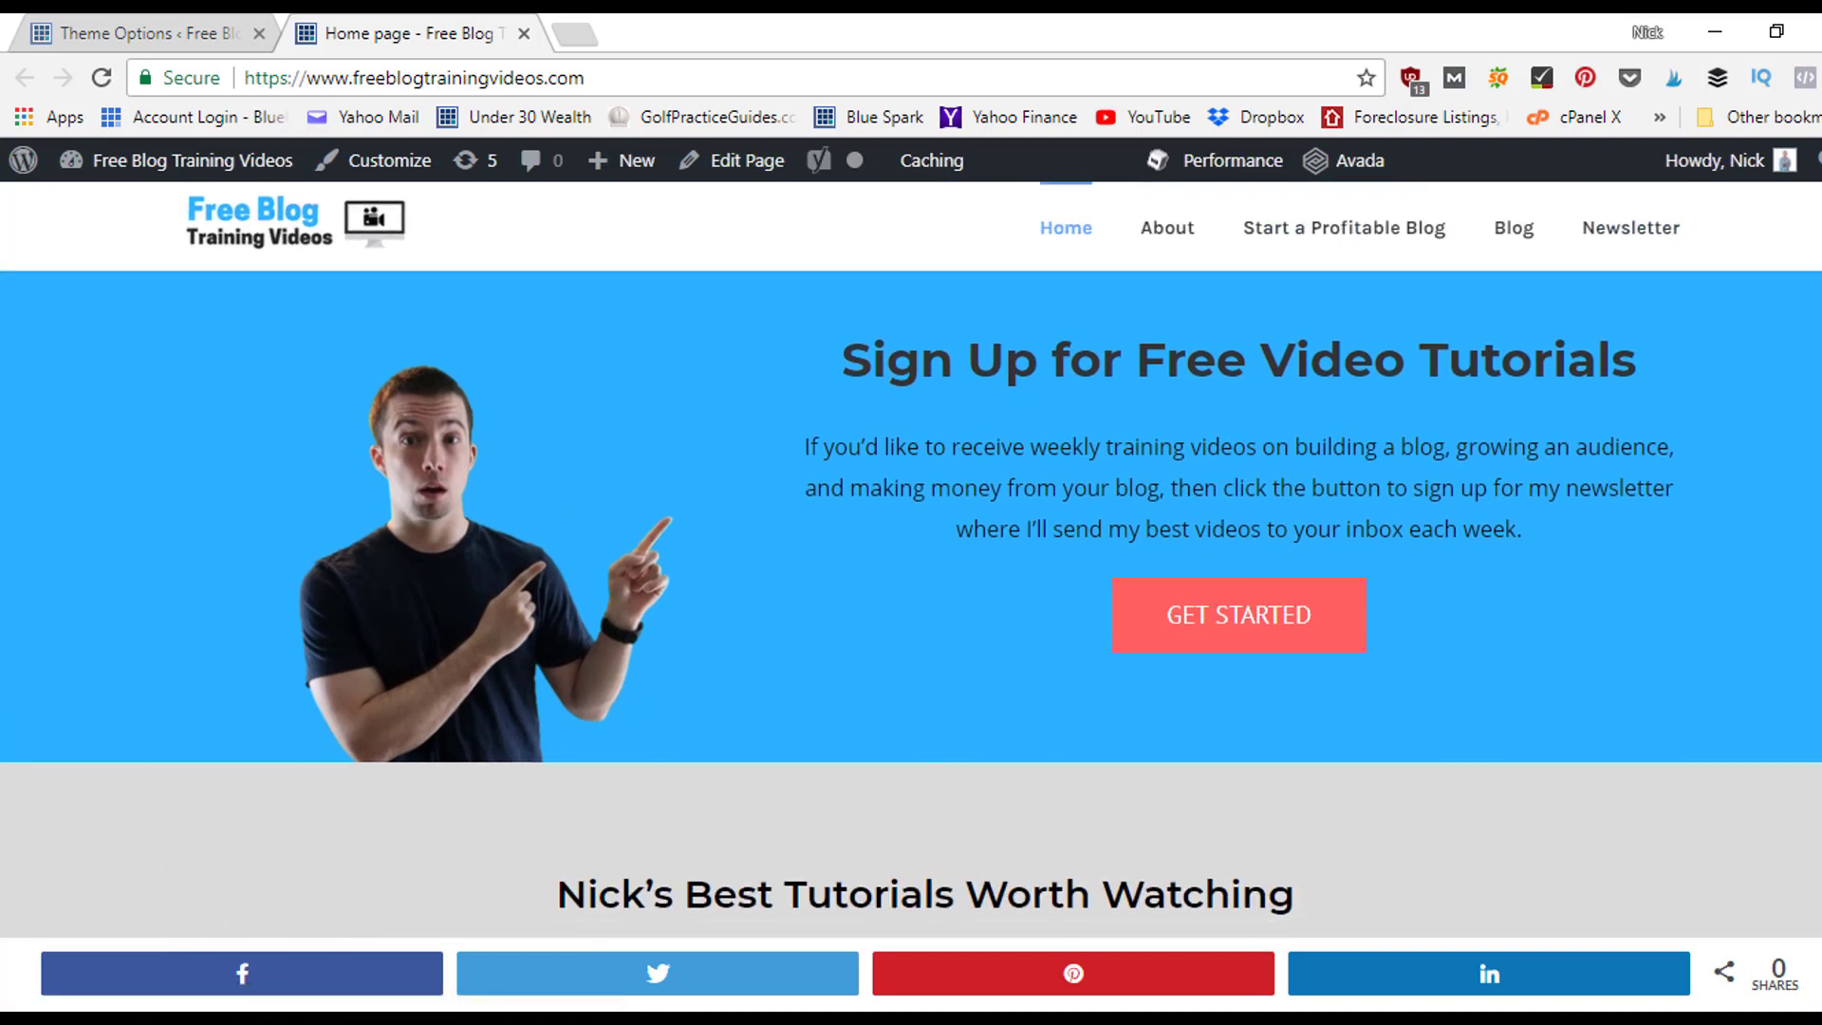
scroll(911, 544, "down", 1)
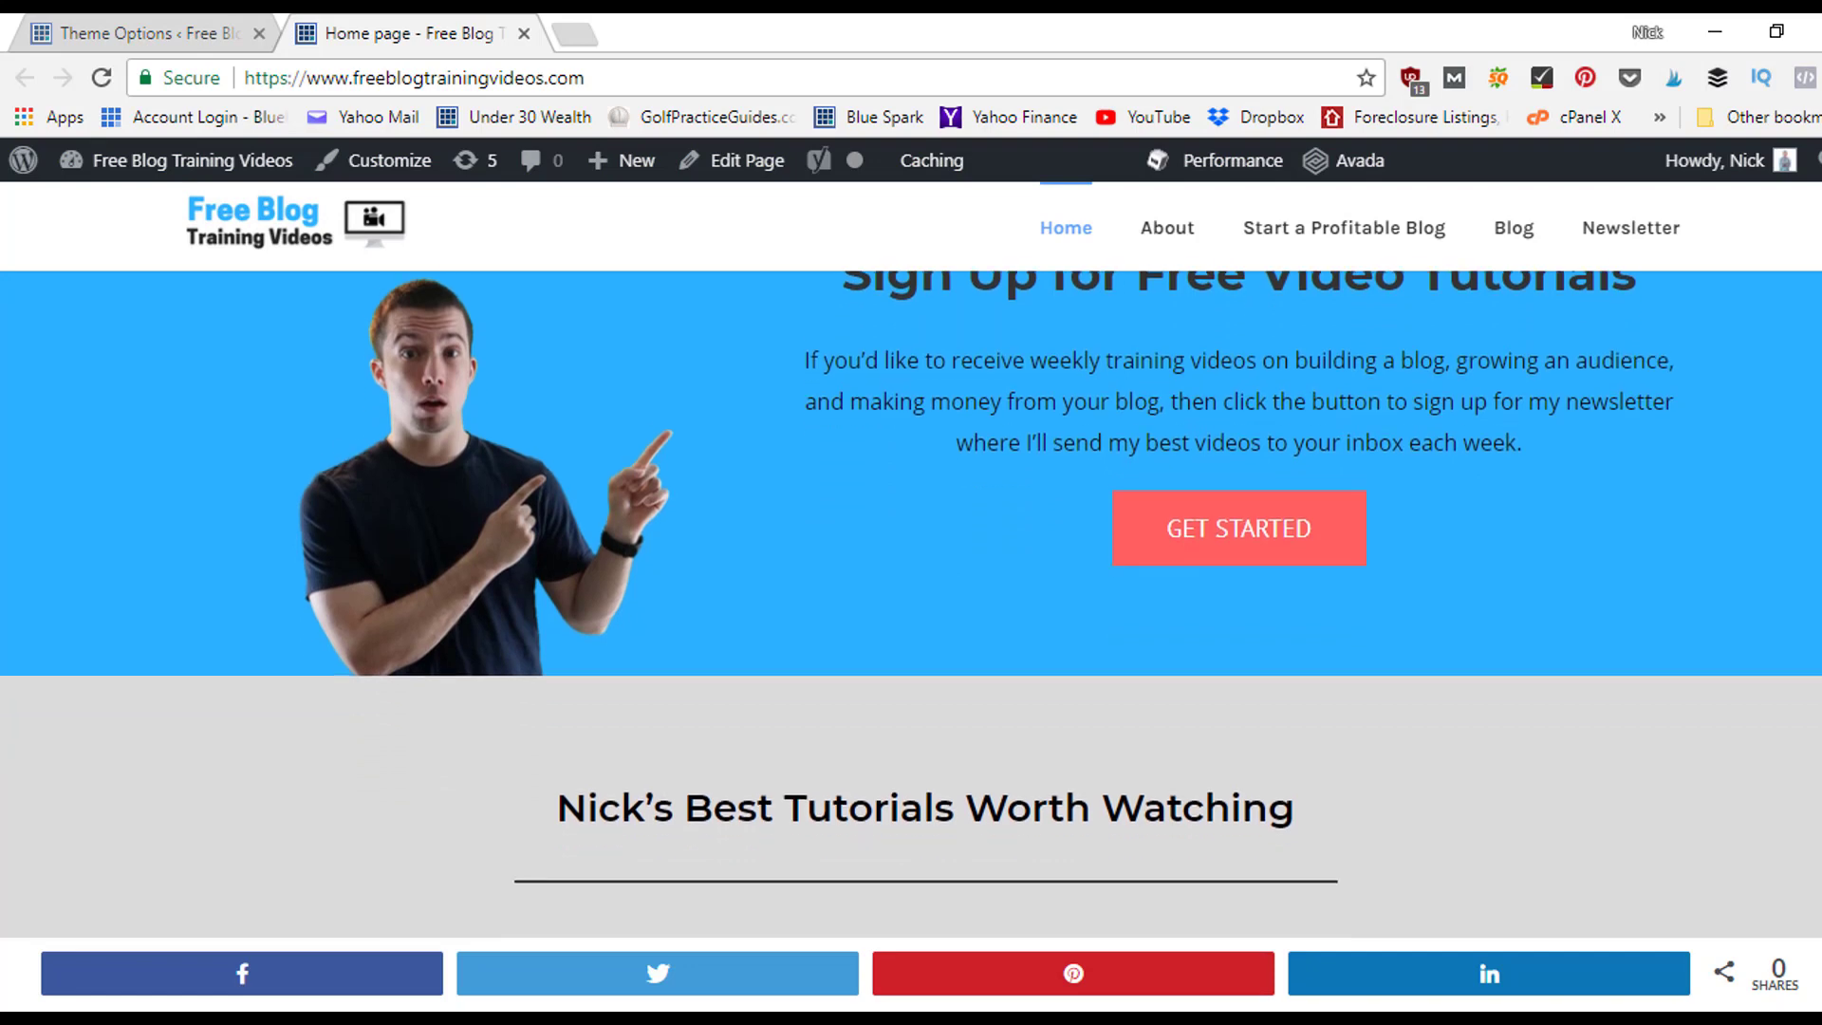
scroll(911, 544, "down", 1)
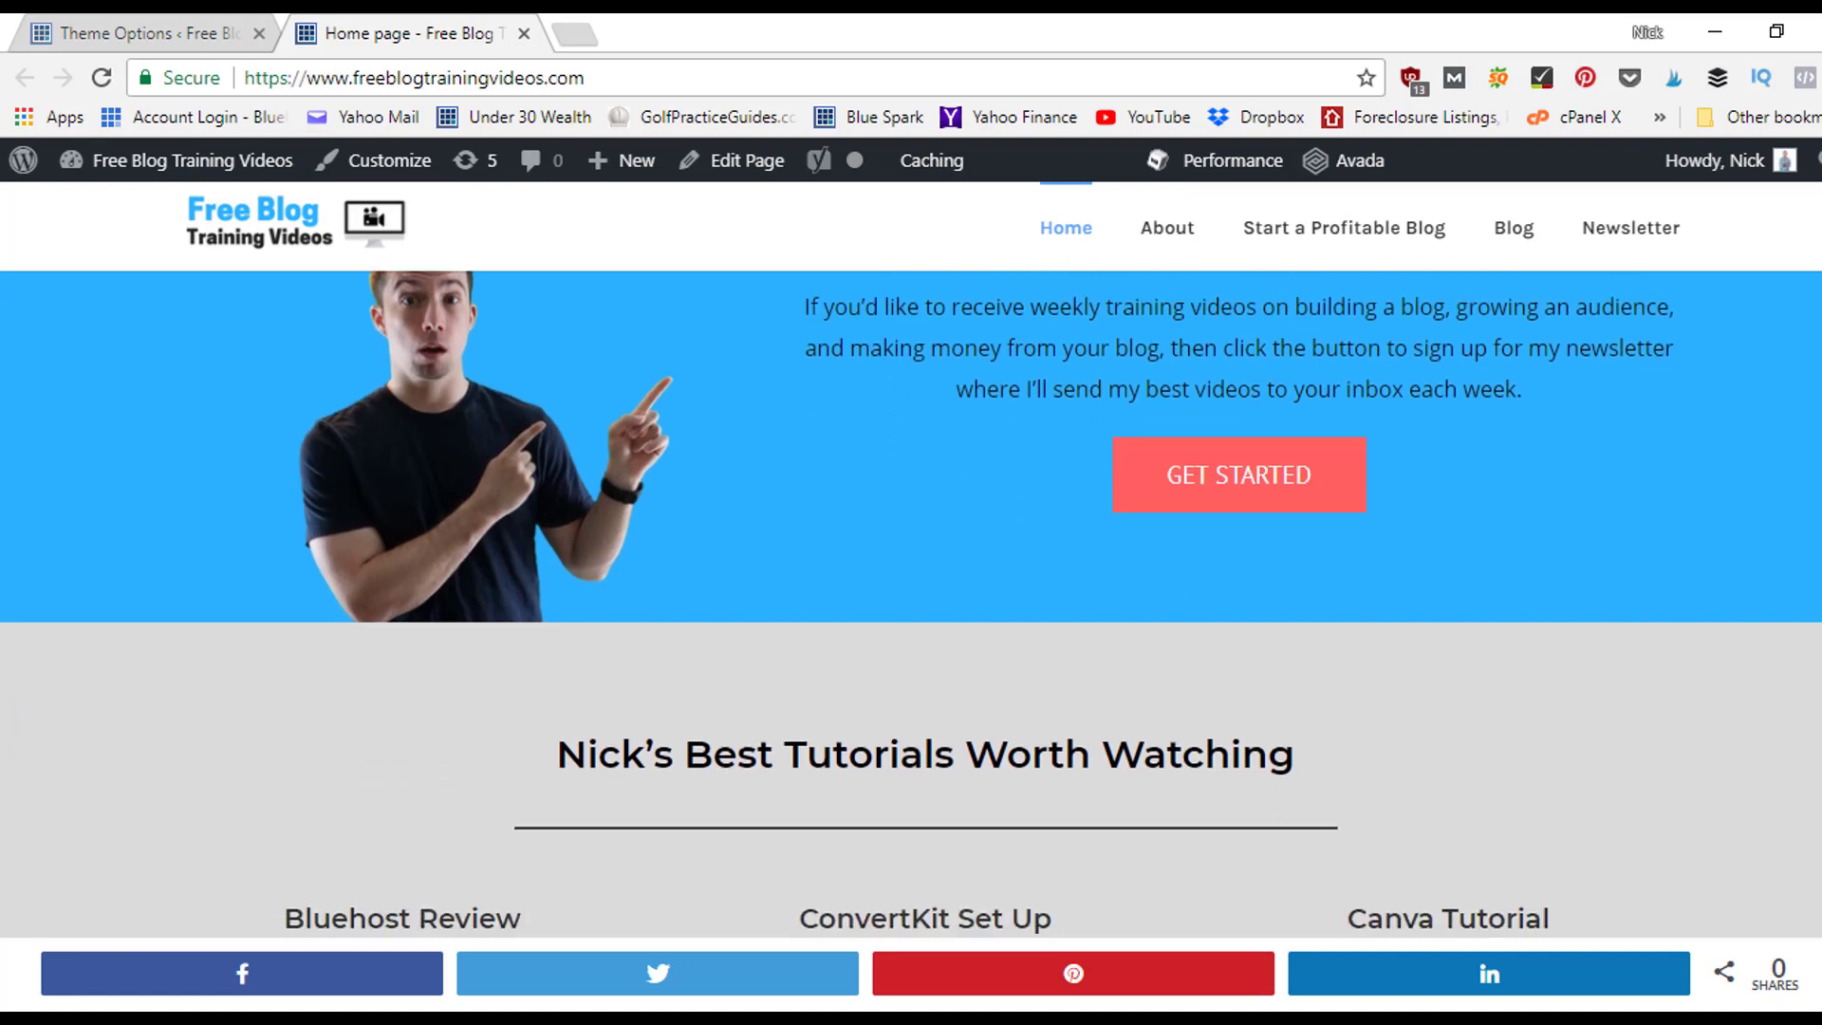
scroll(911, 544, "down", 4)
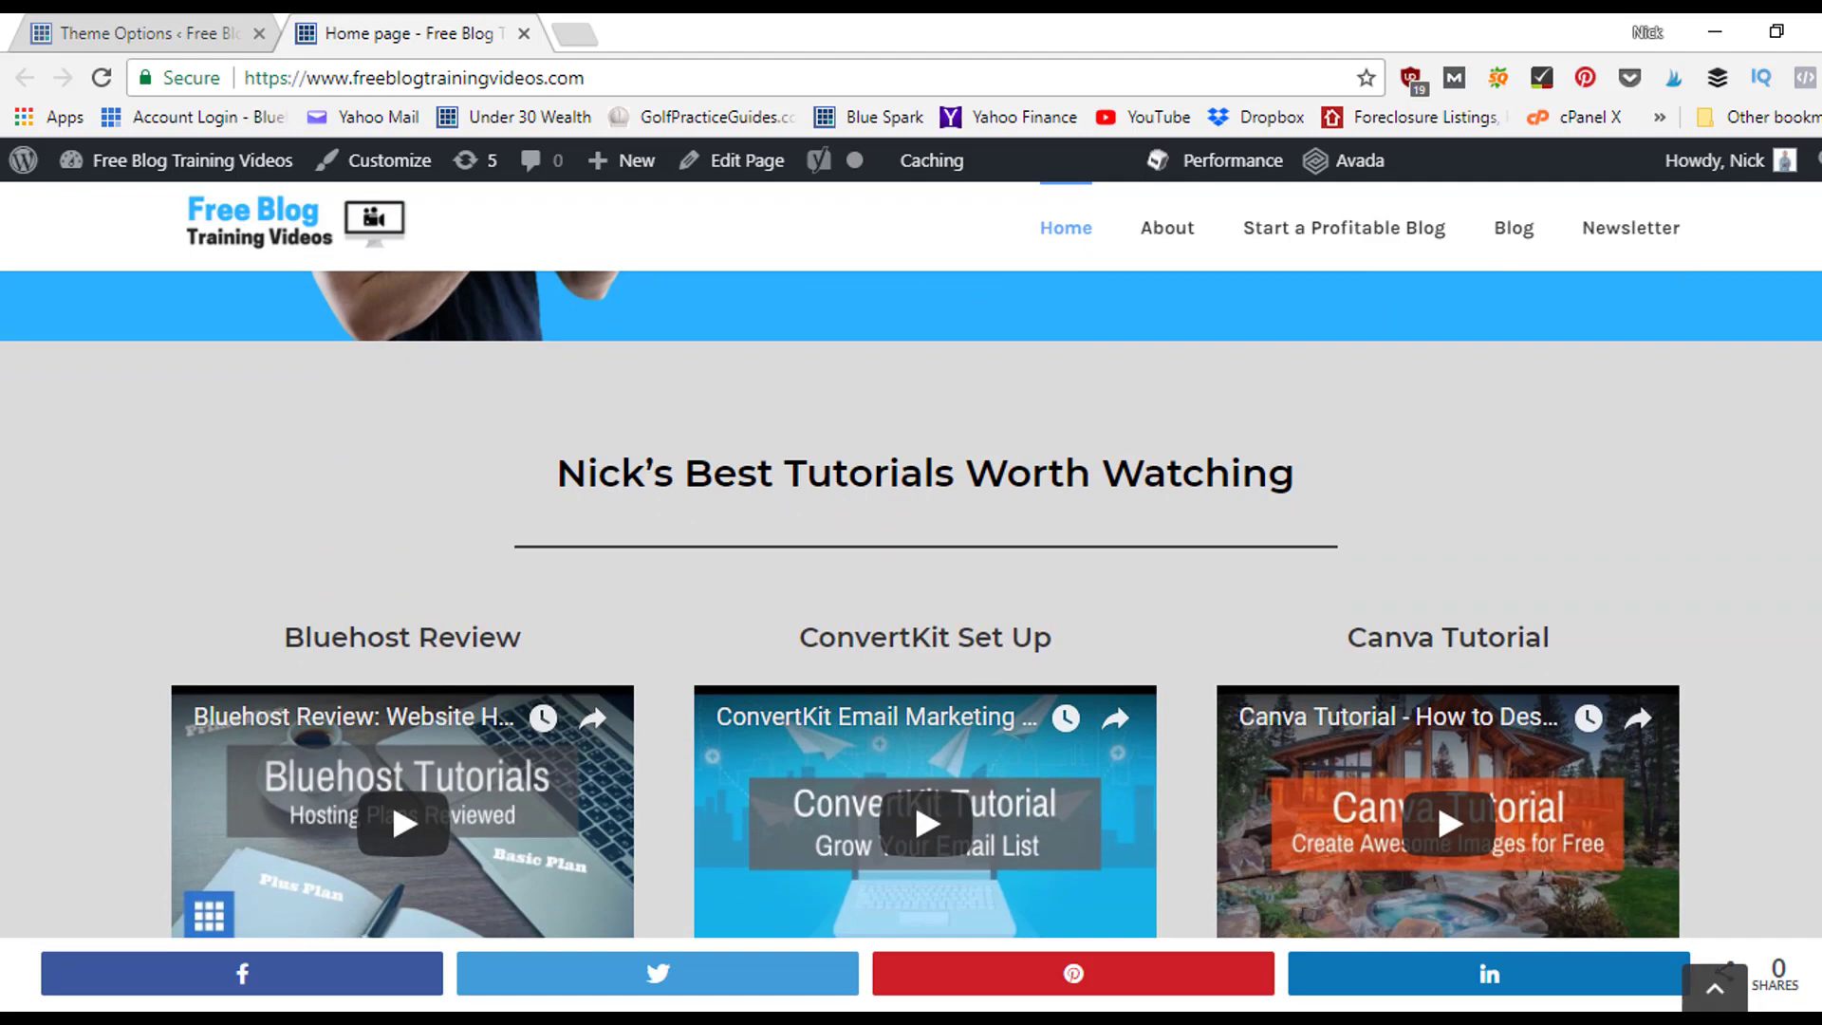
scroll(911, 543, "down", 9)
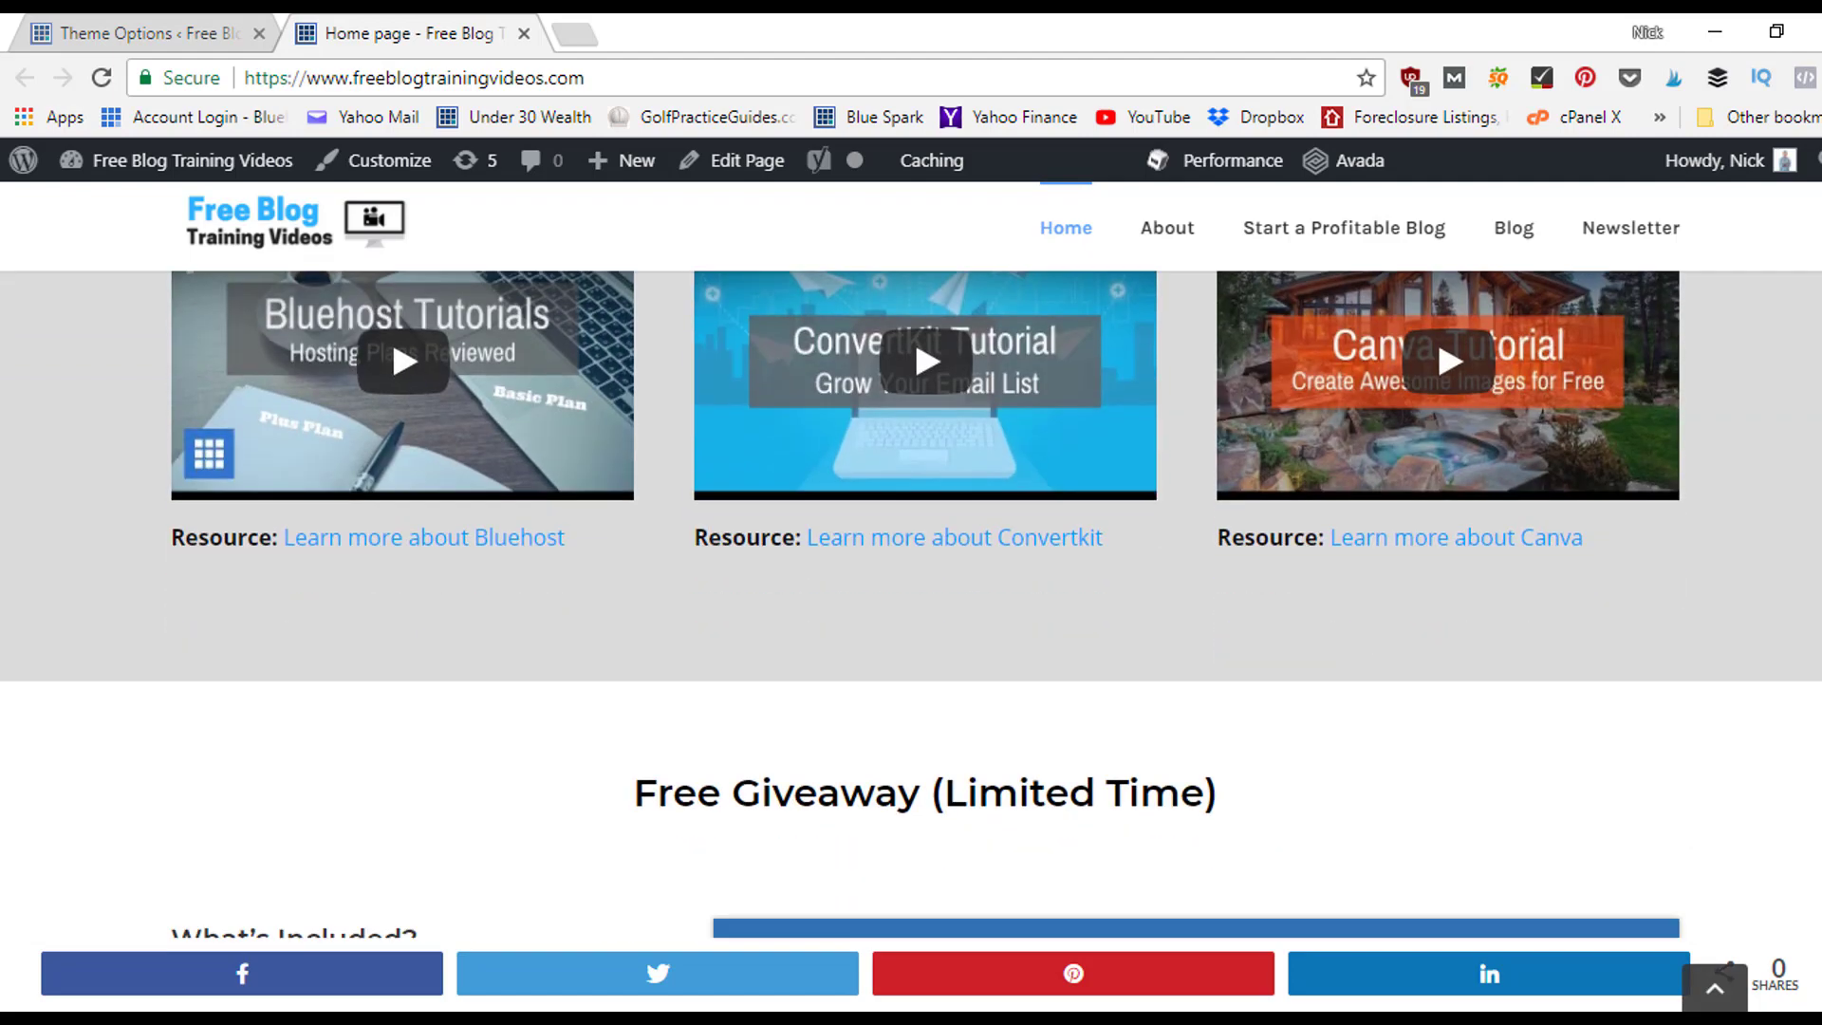
scroll(911, 543, "down", 5)
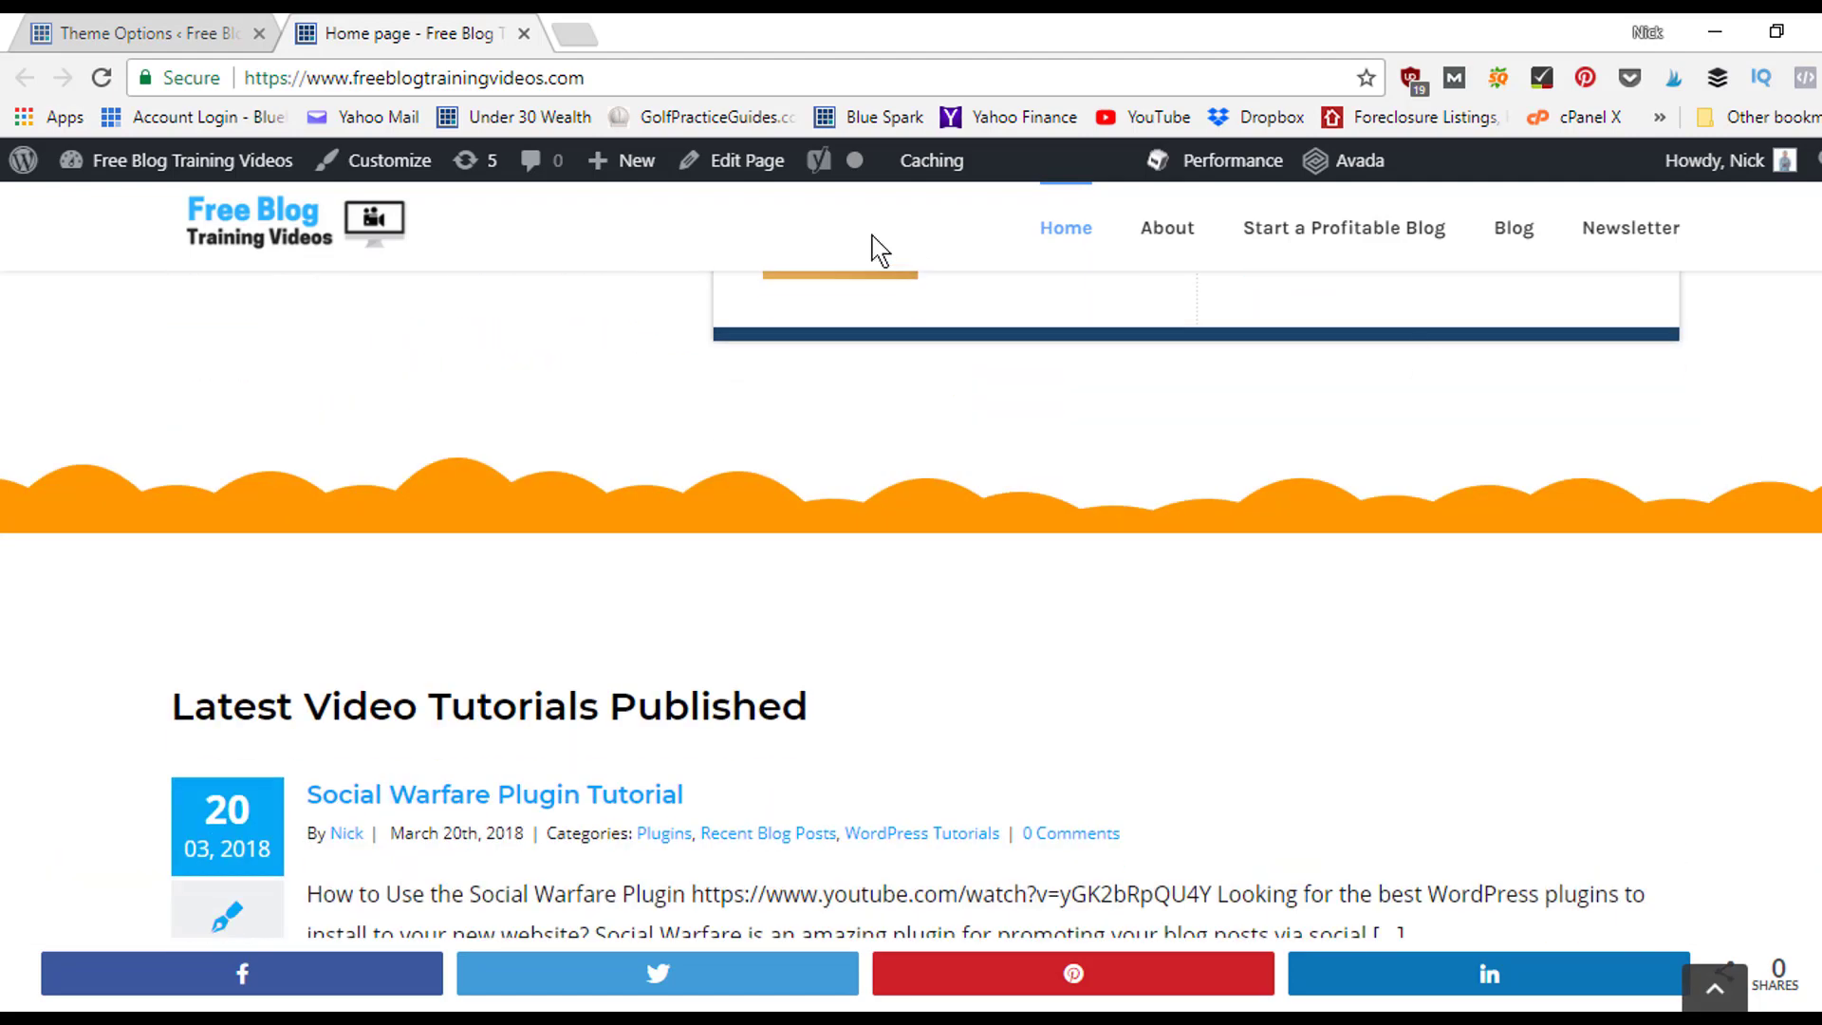
left_click(200, 28)
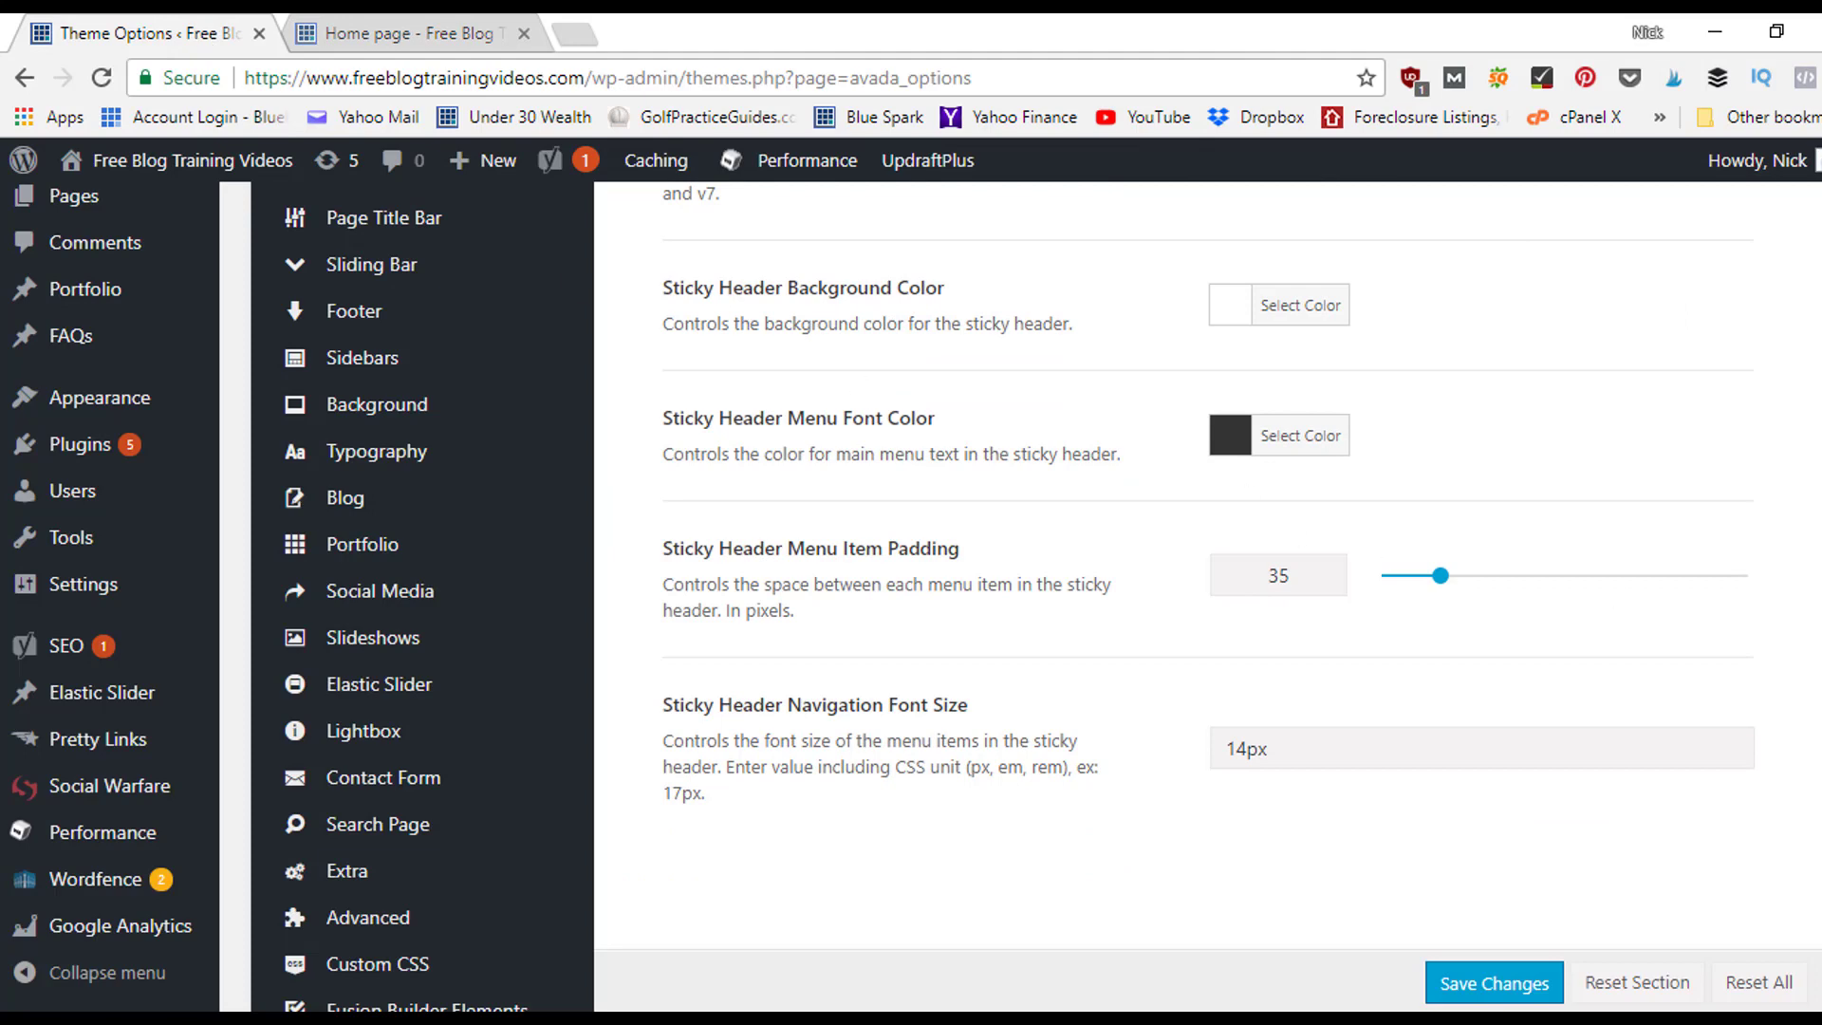
scroll(1345, 602, "up", 3)
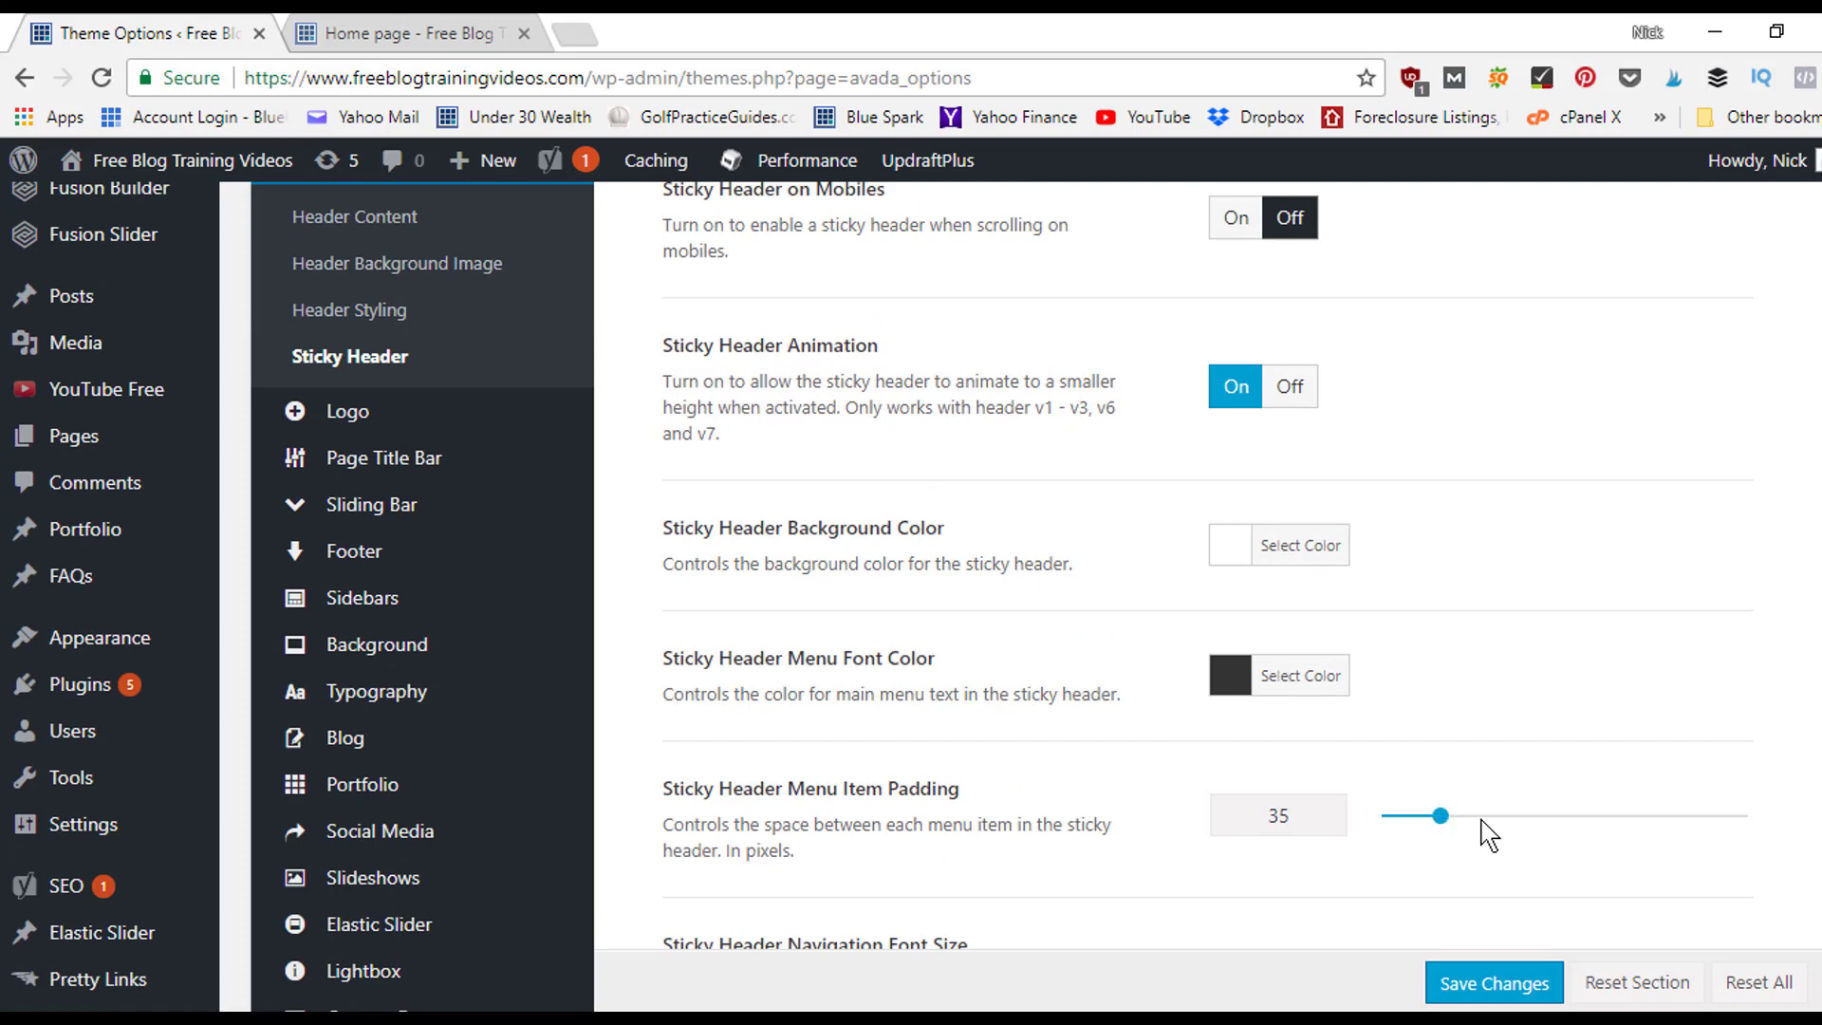
scroll(1205, 569, "down", 3)
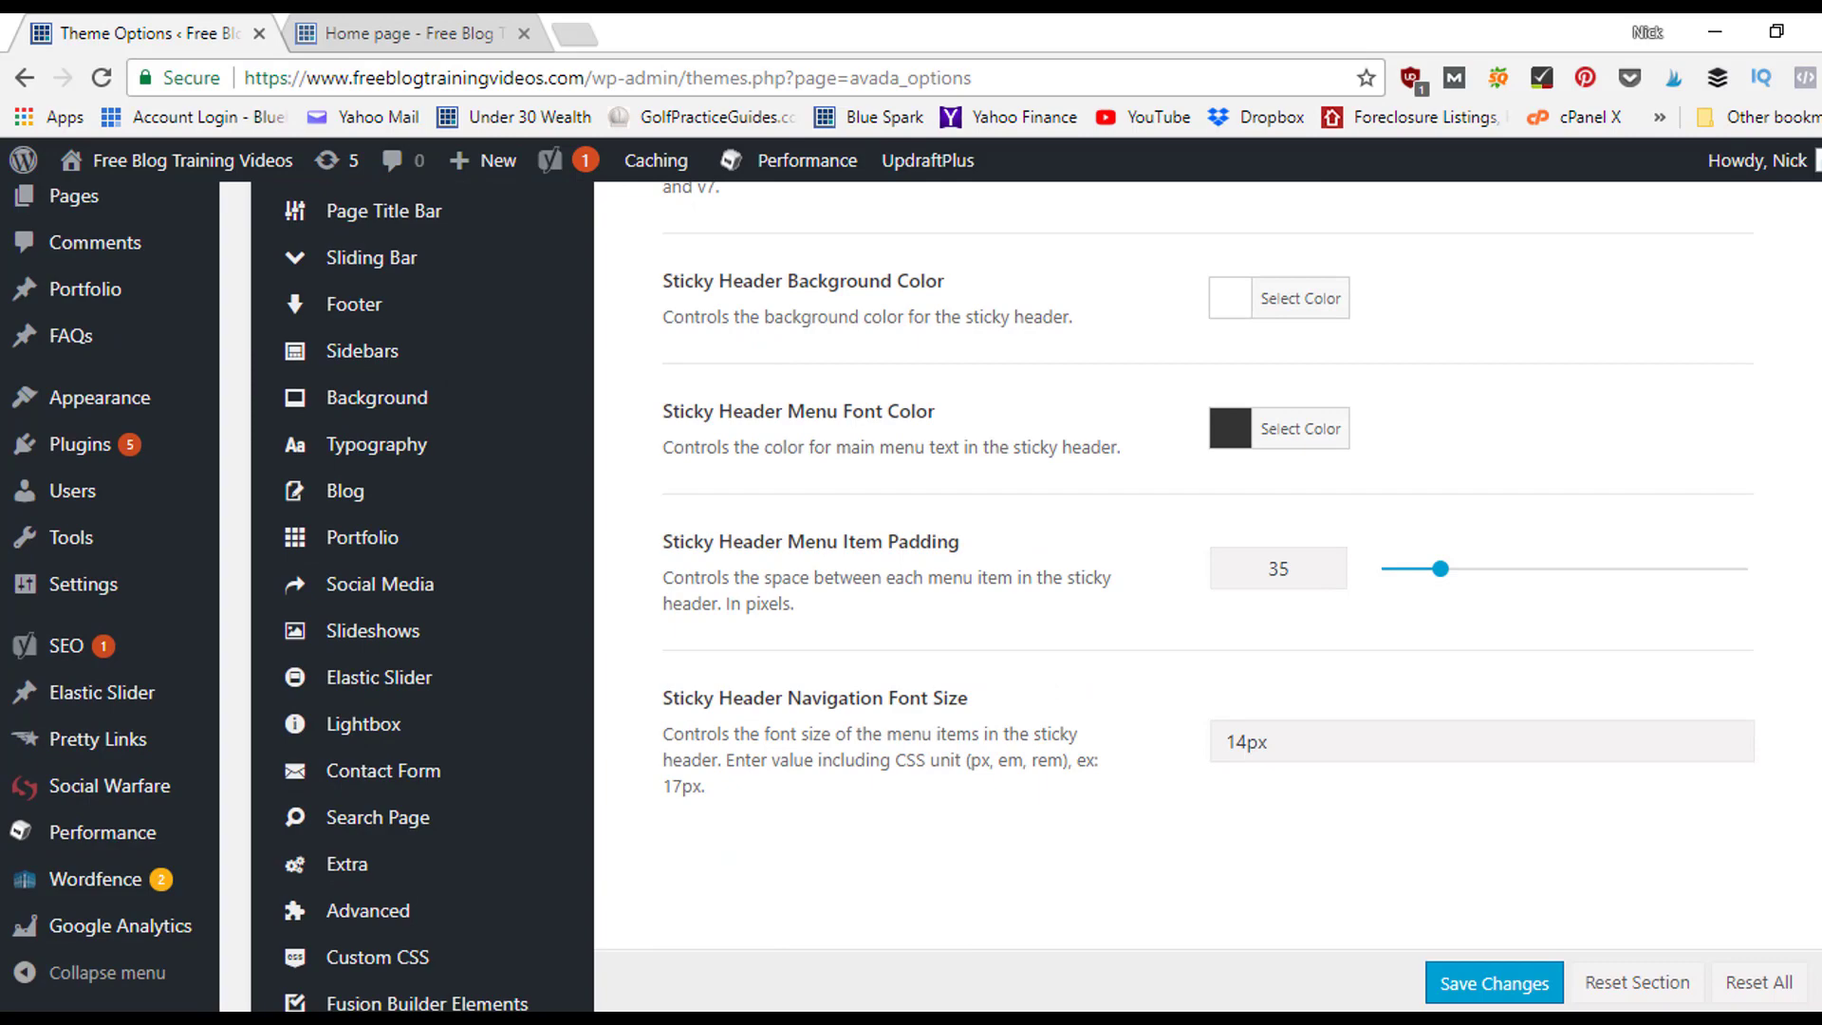
scroll(1338, 199, "up", 5)
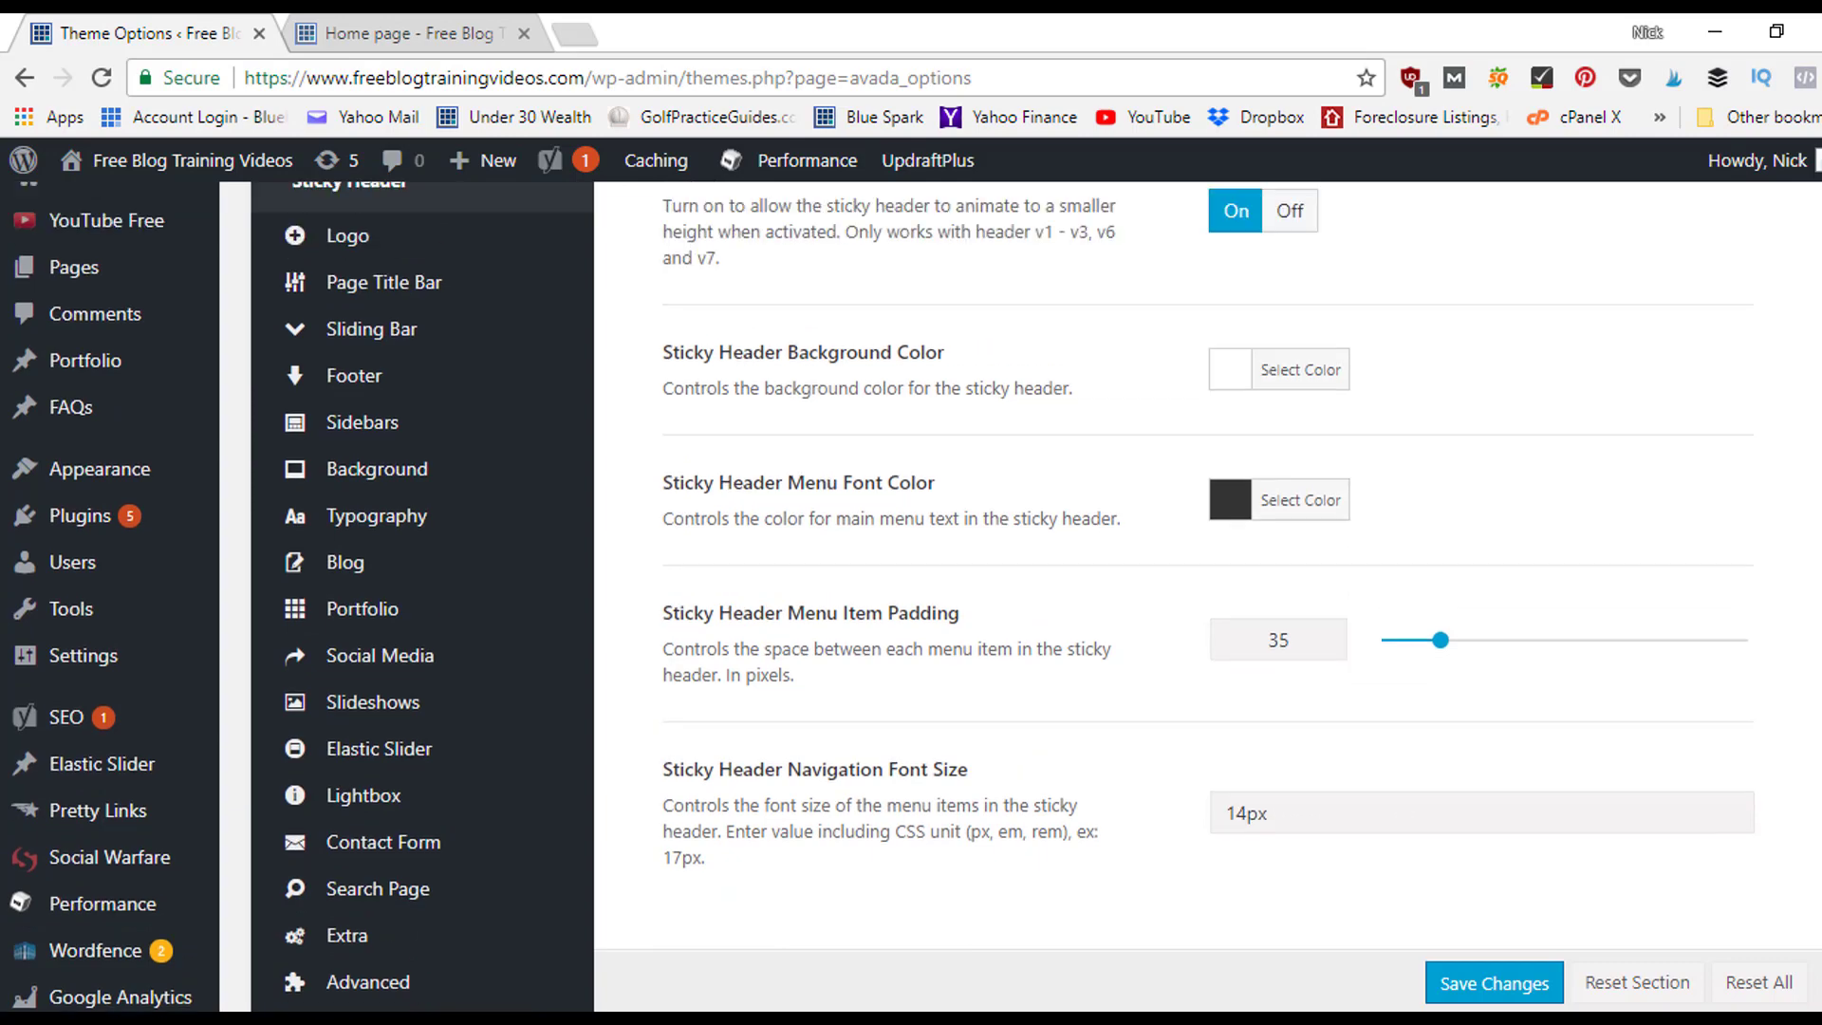
left_click(370, 29)
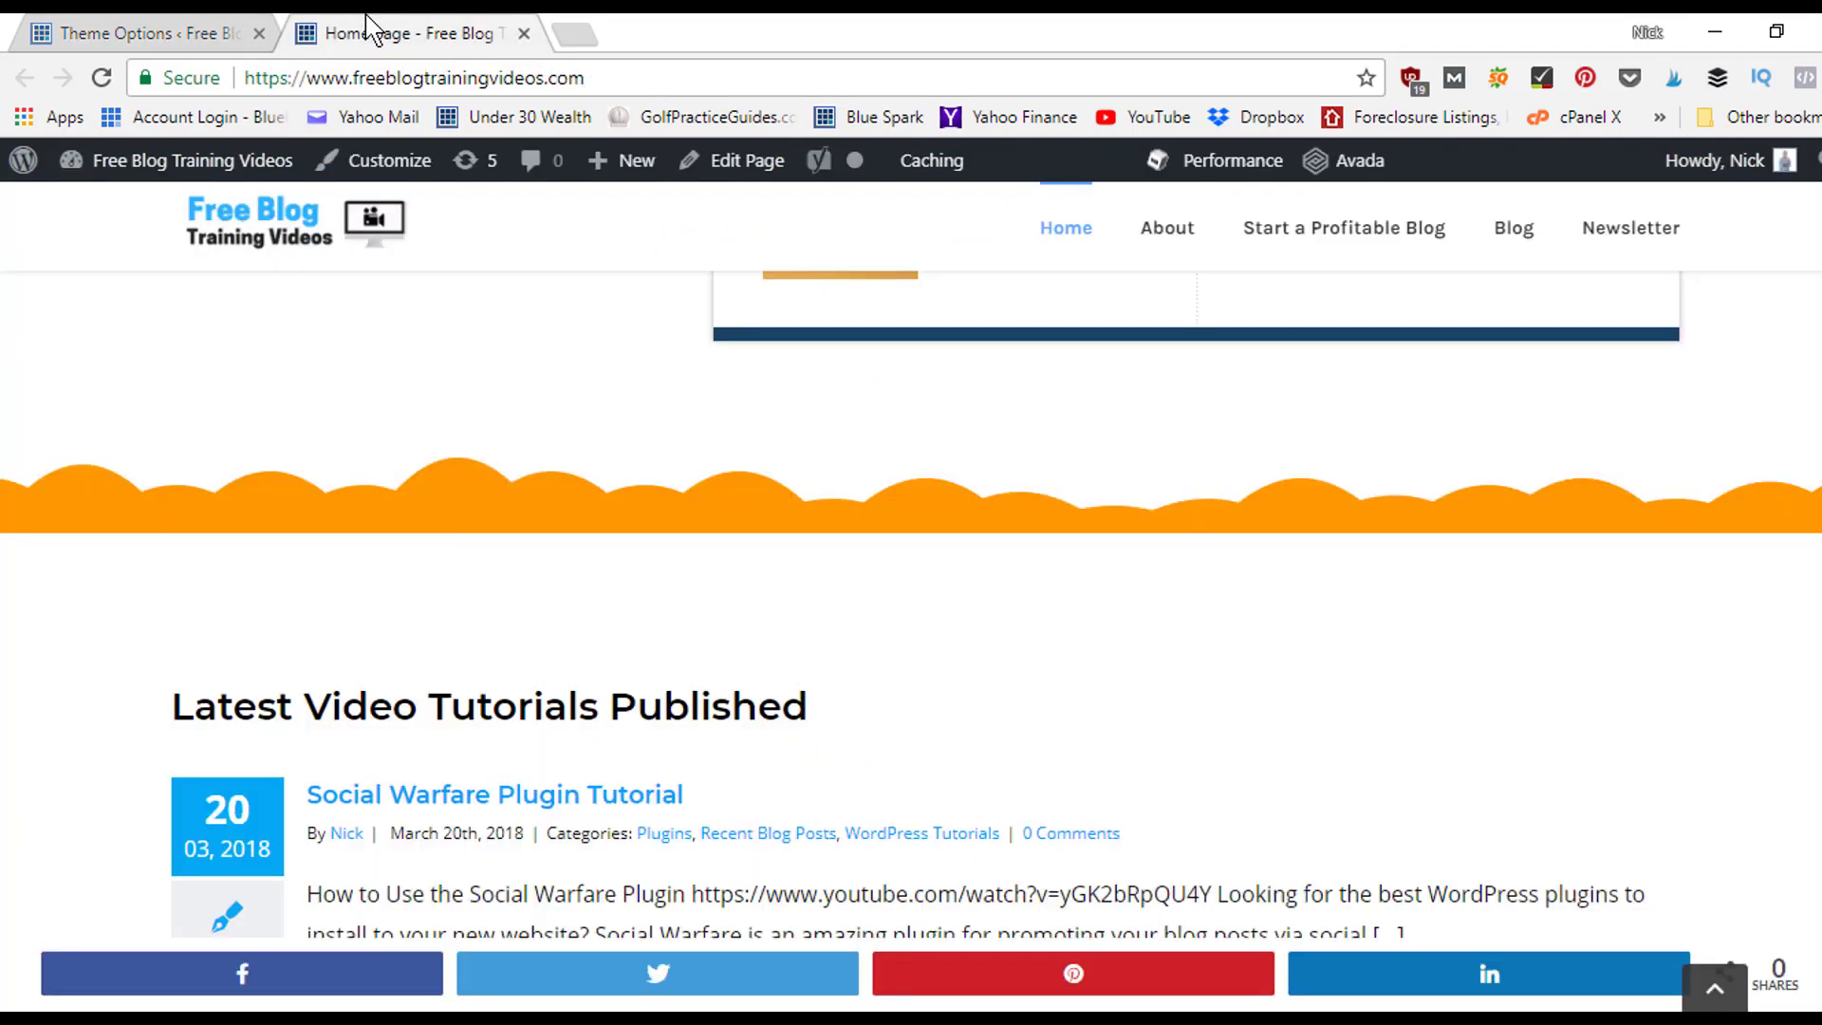
scroll(1777, 419, "up", 10)
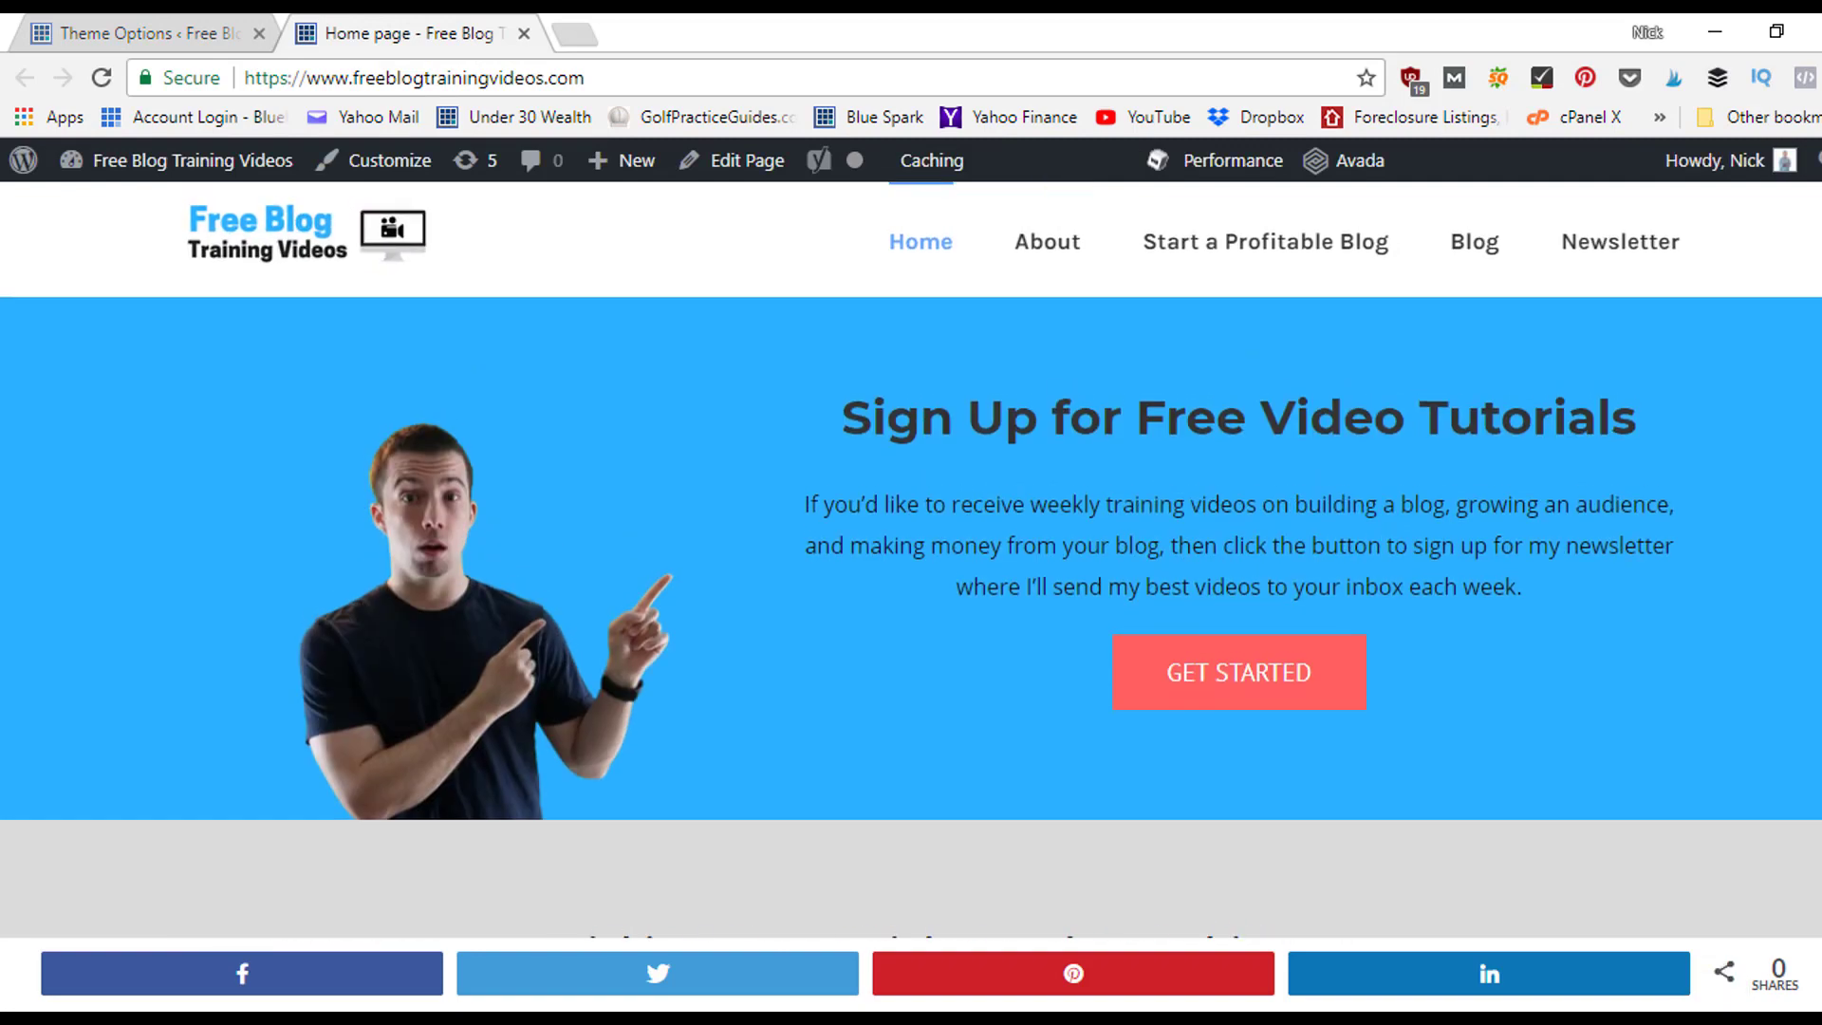
key("ctrl+shift+Tab")
scroll(735, 462, "up", 2)
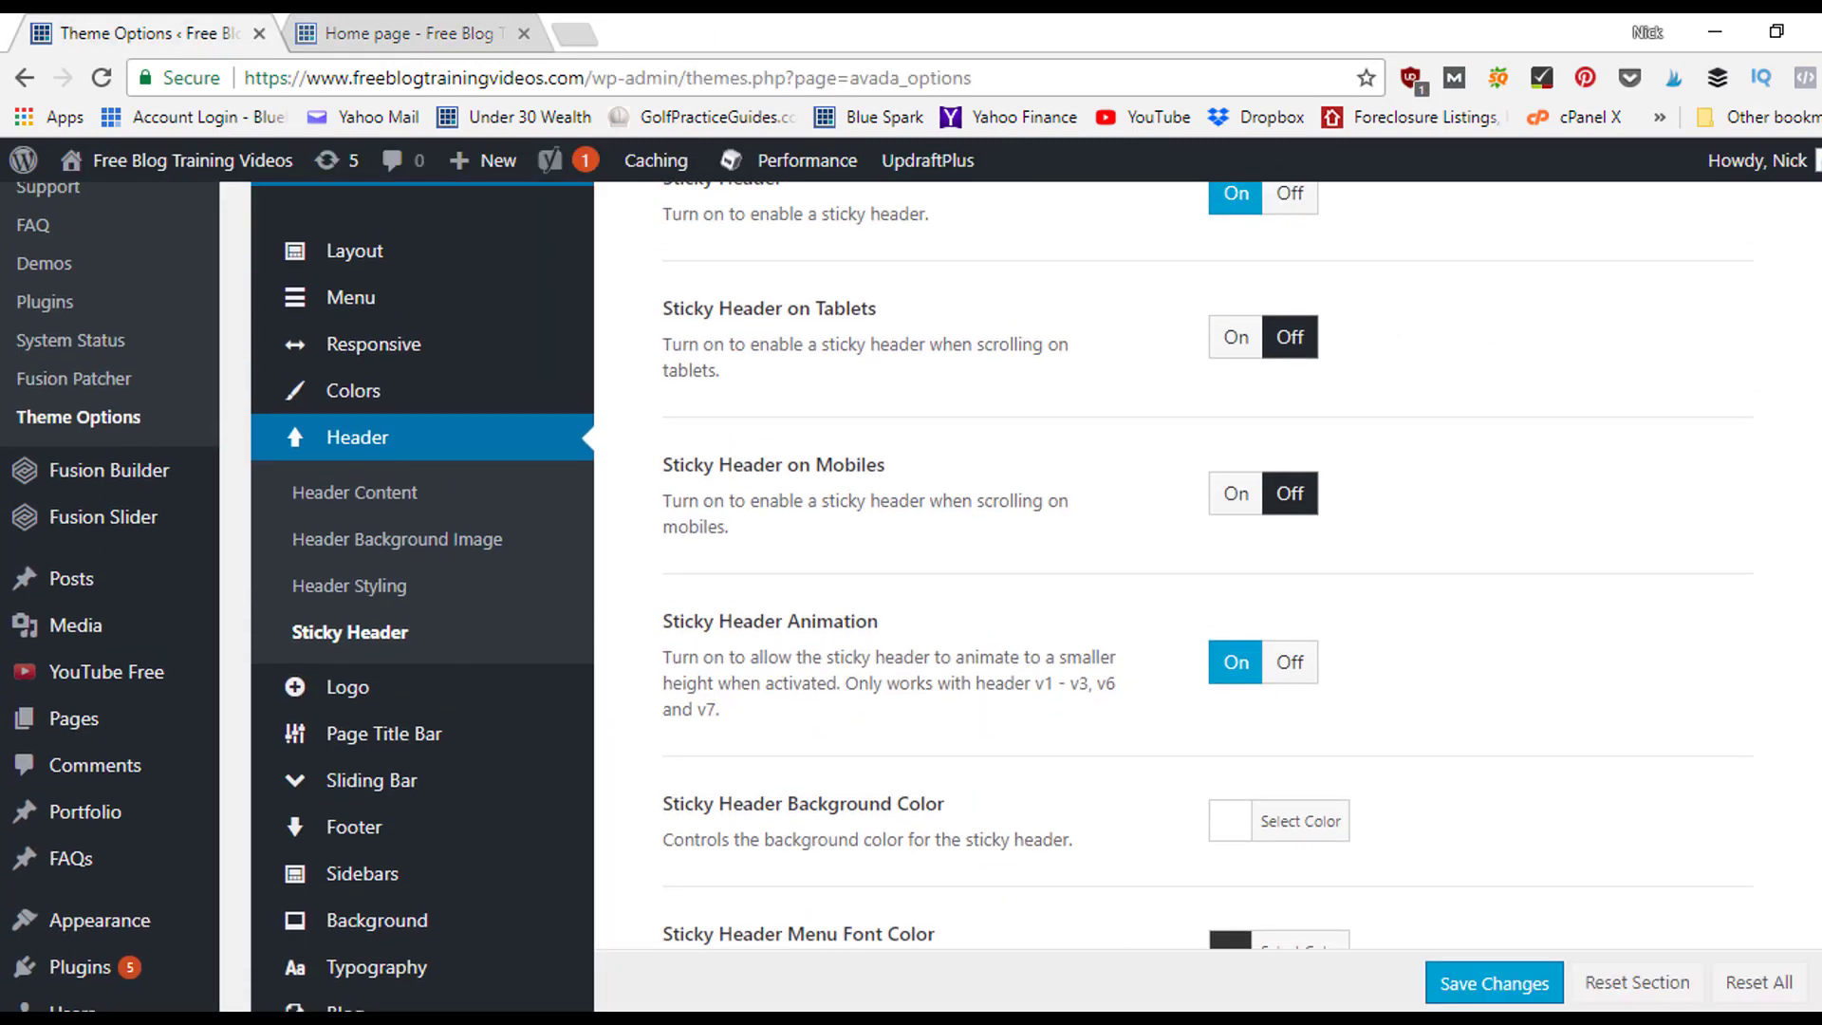
left_click(327, 31)
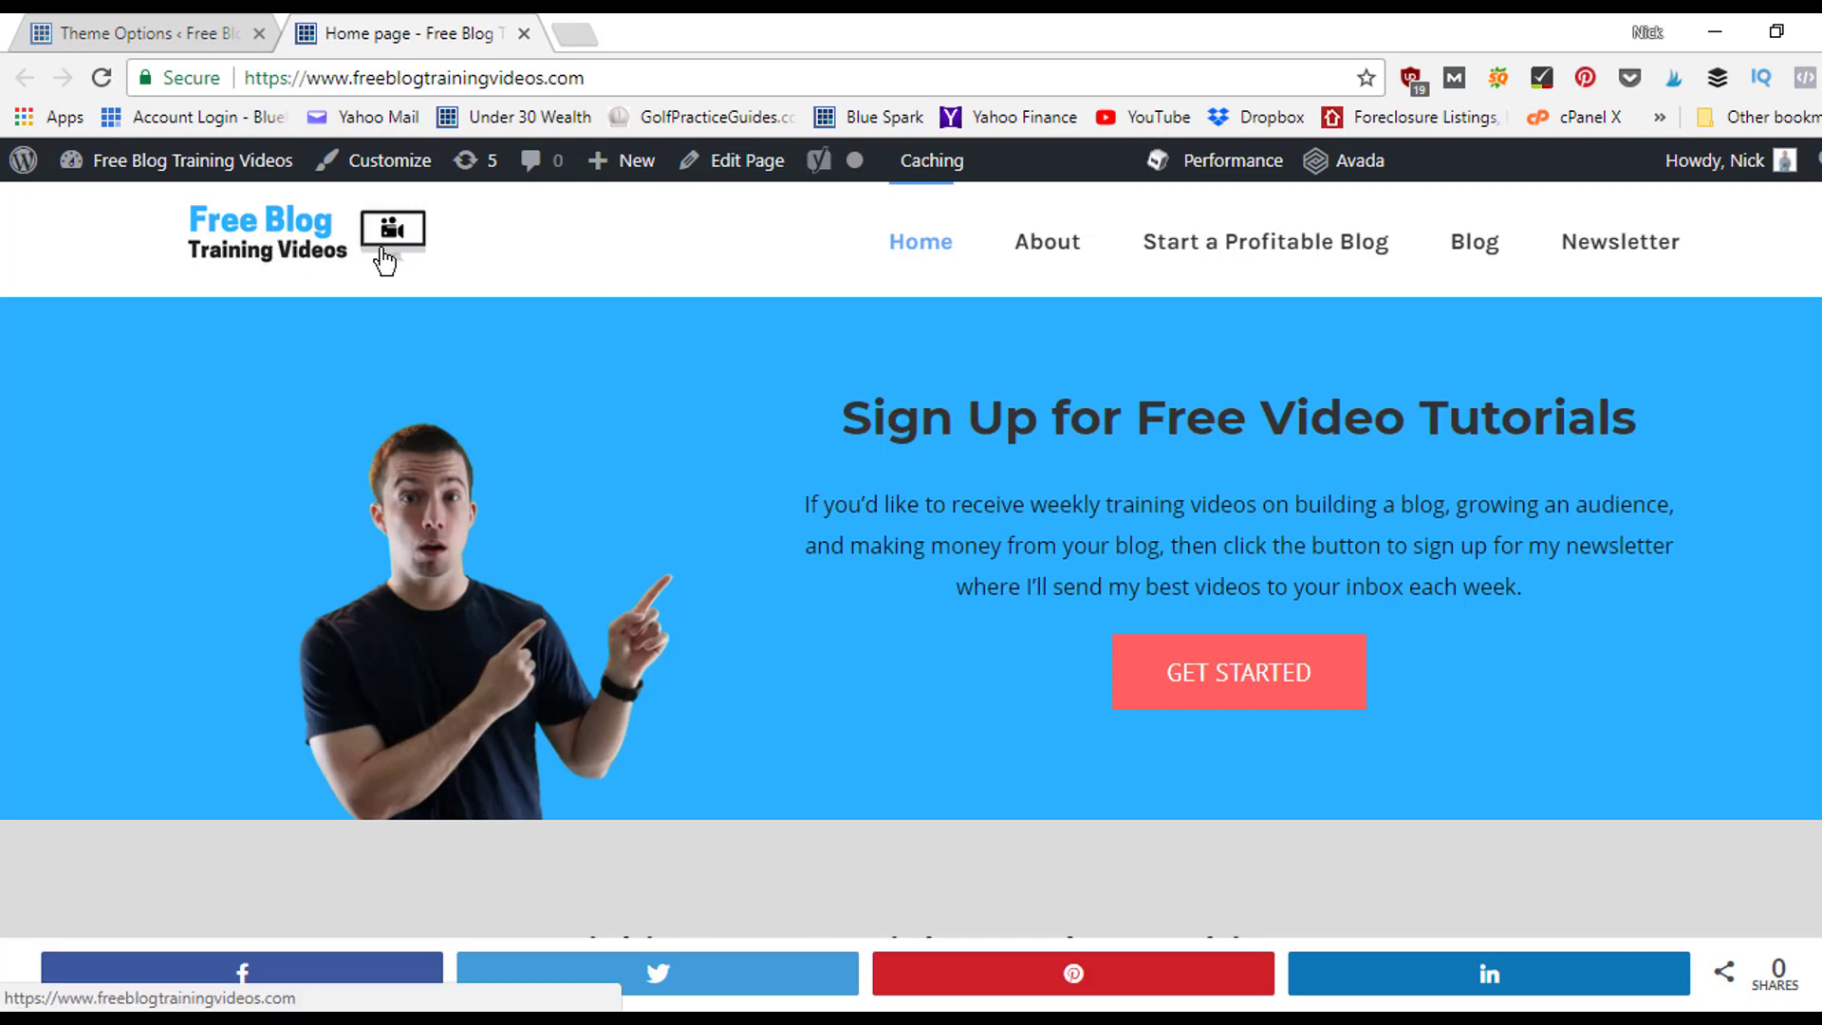
left_click(167, 36)
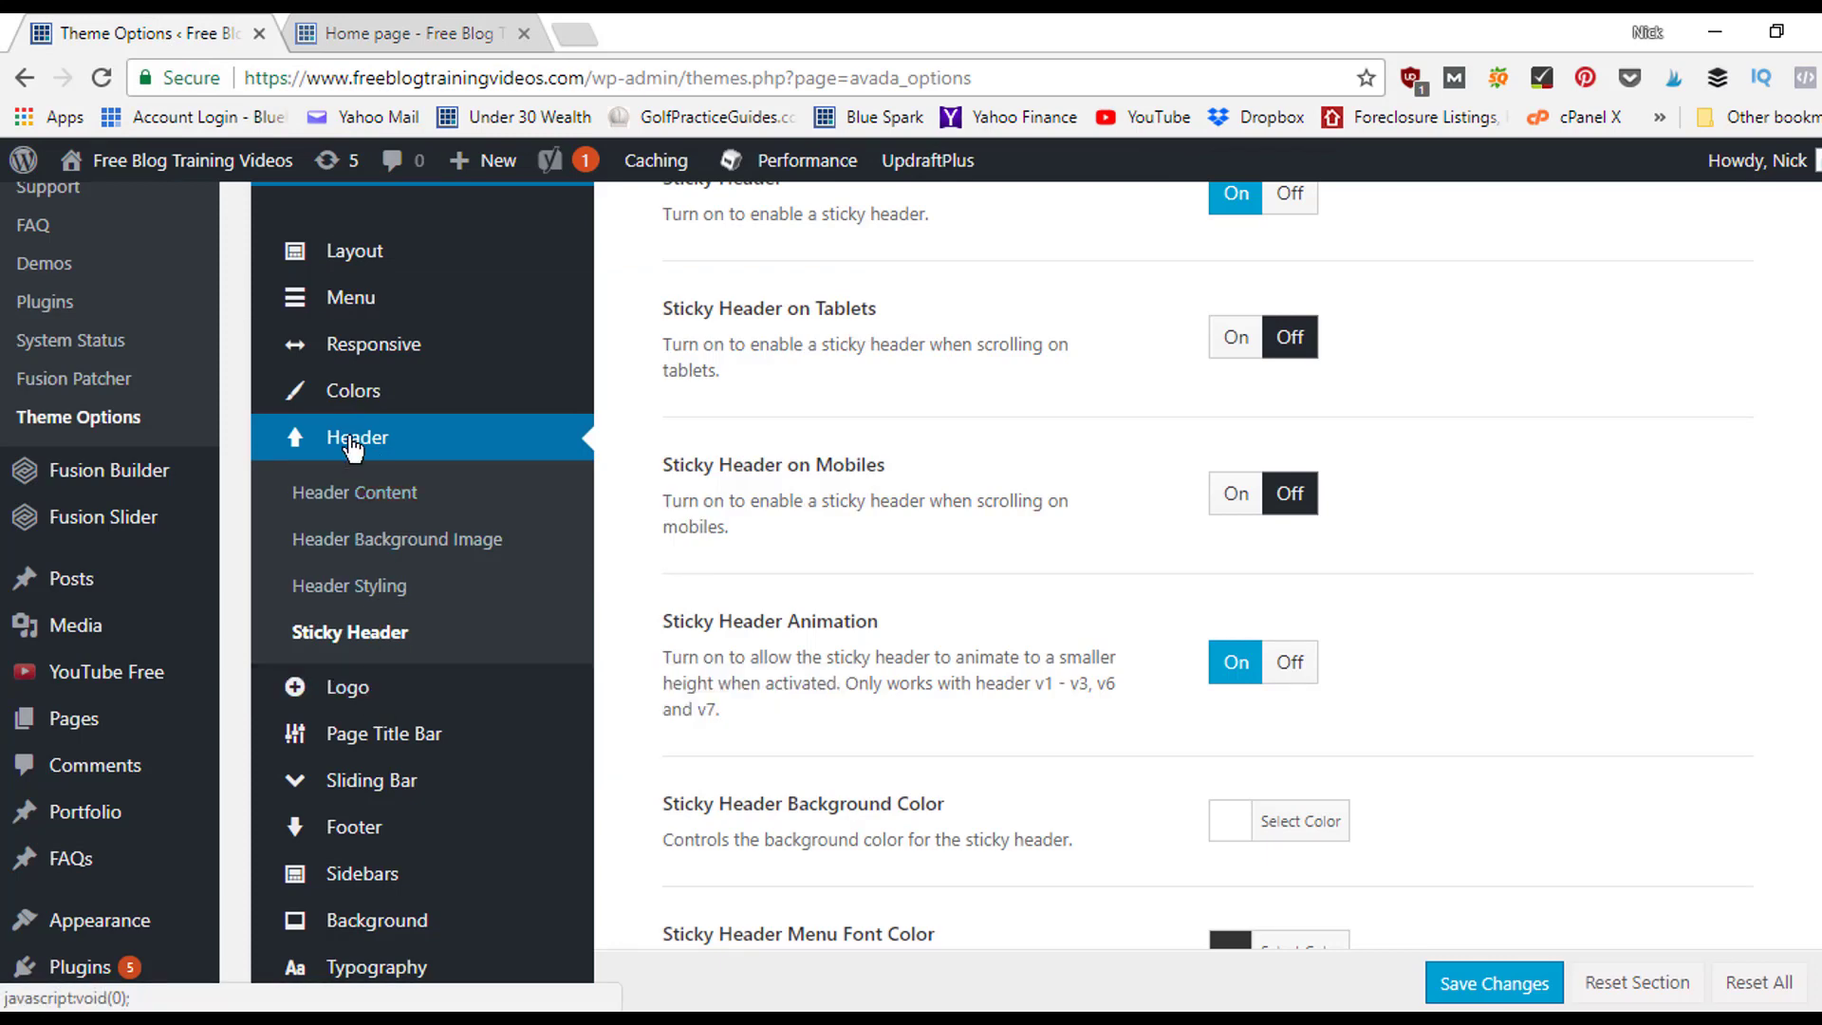
- Open the Logo section and scroll through alignment, 11px margins and the logo images
mouse_move(363, 690)
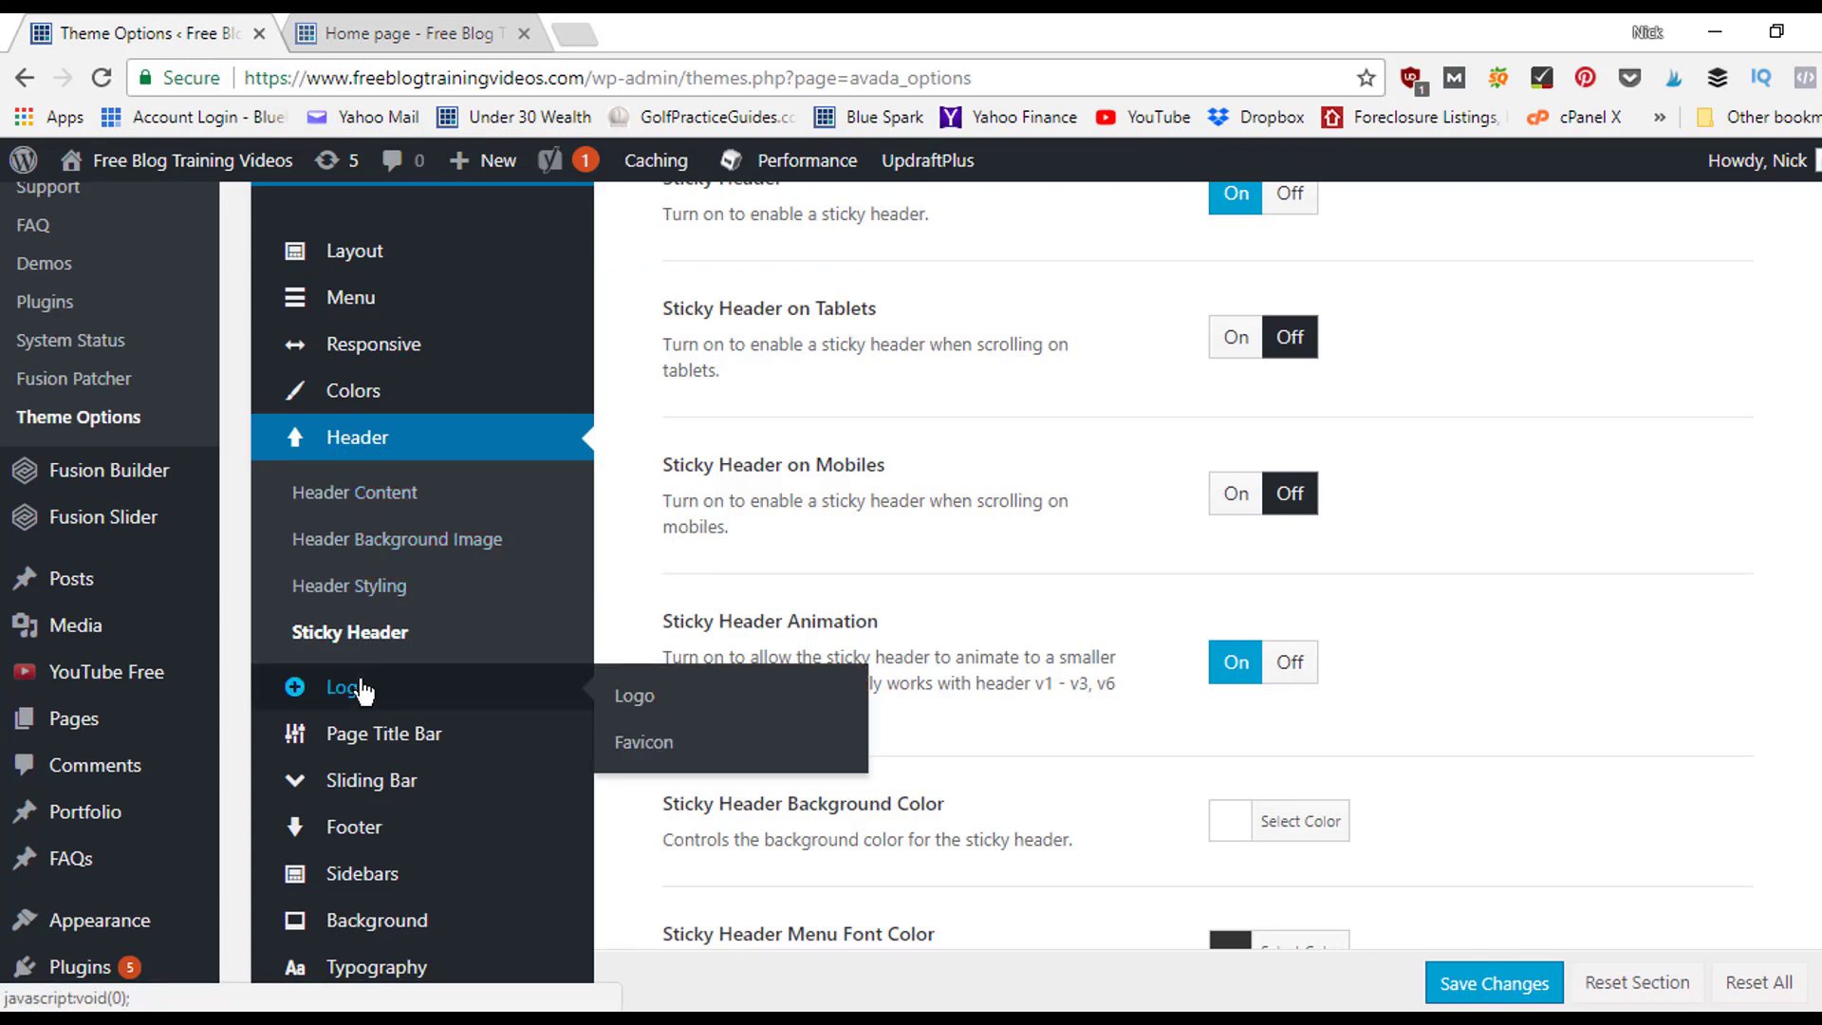
left_click(634, 697)
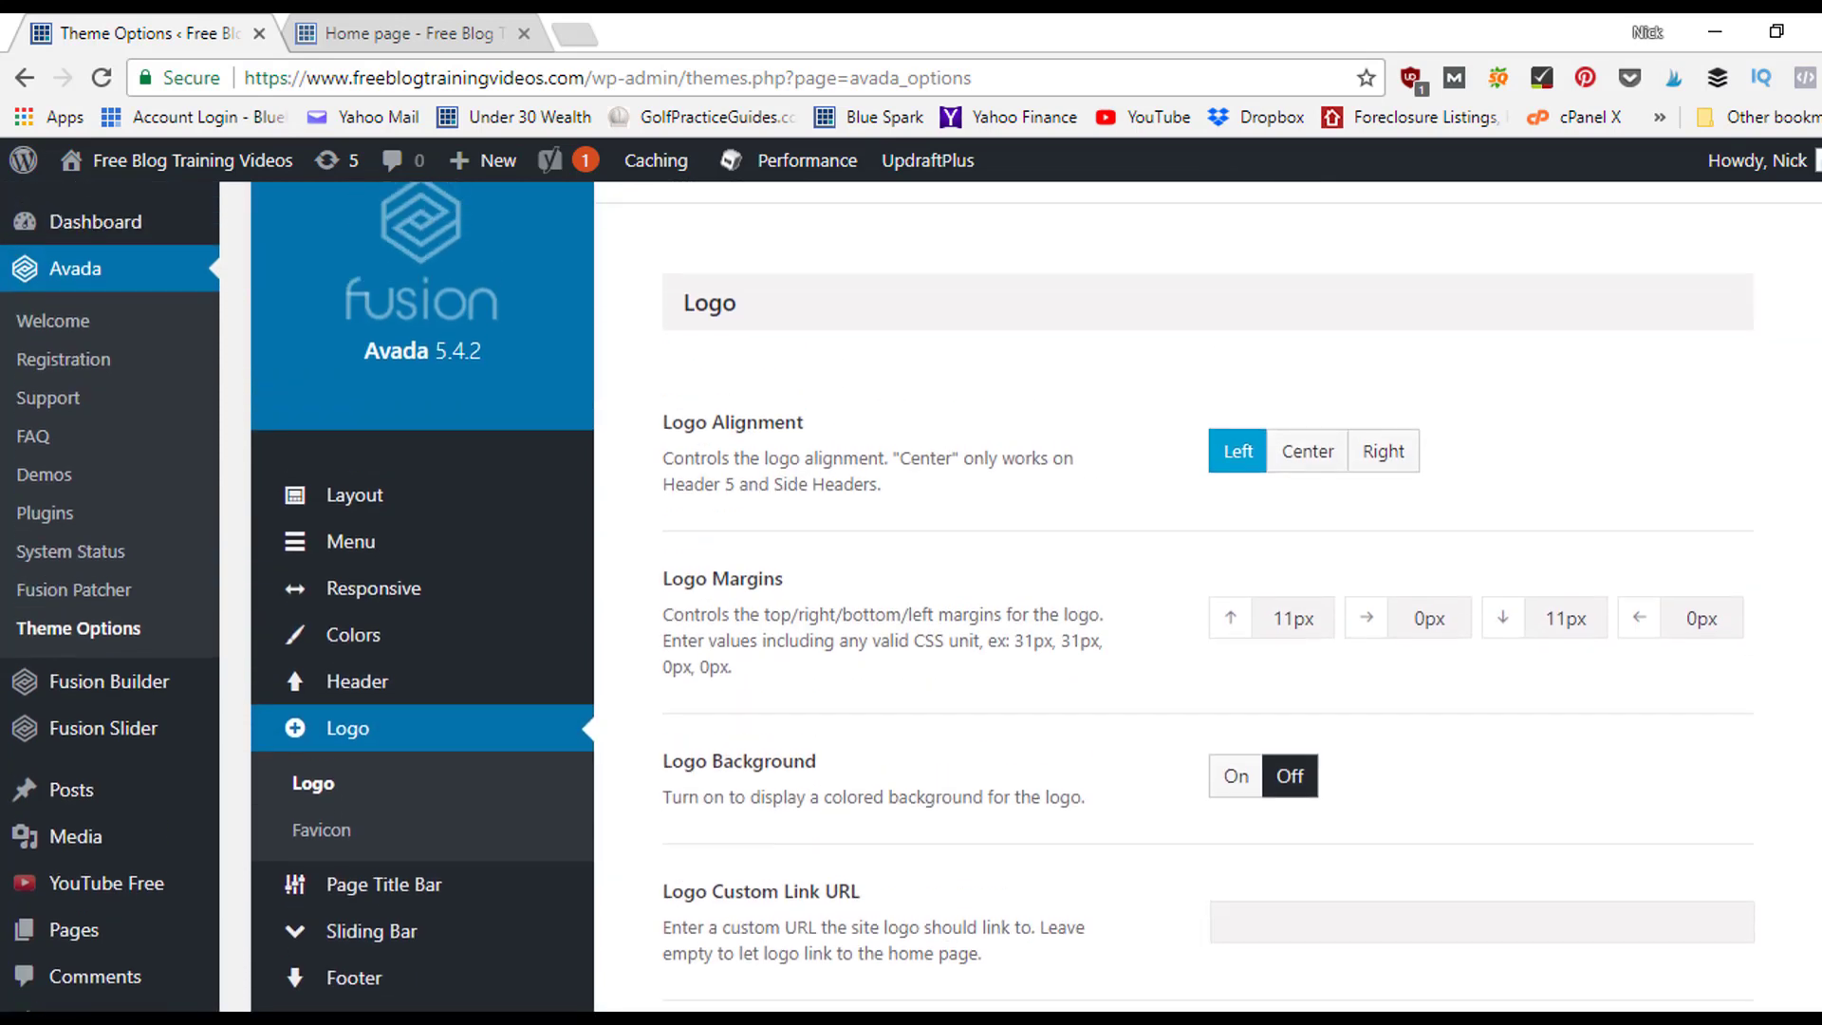
scroll(1280, 522, "down", 8)
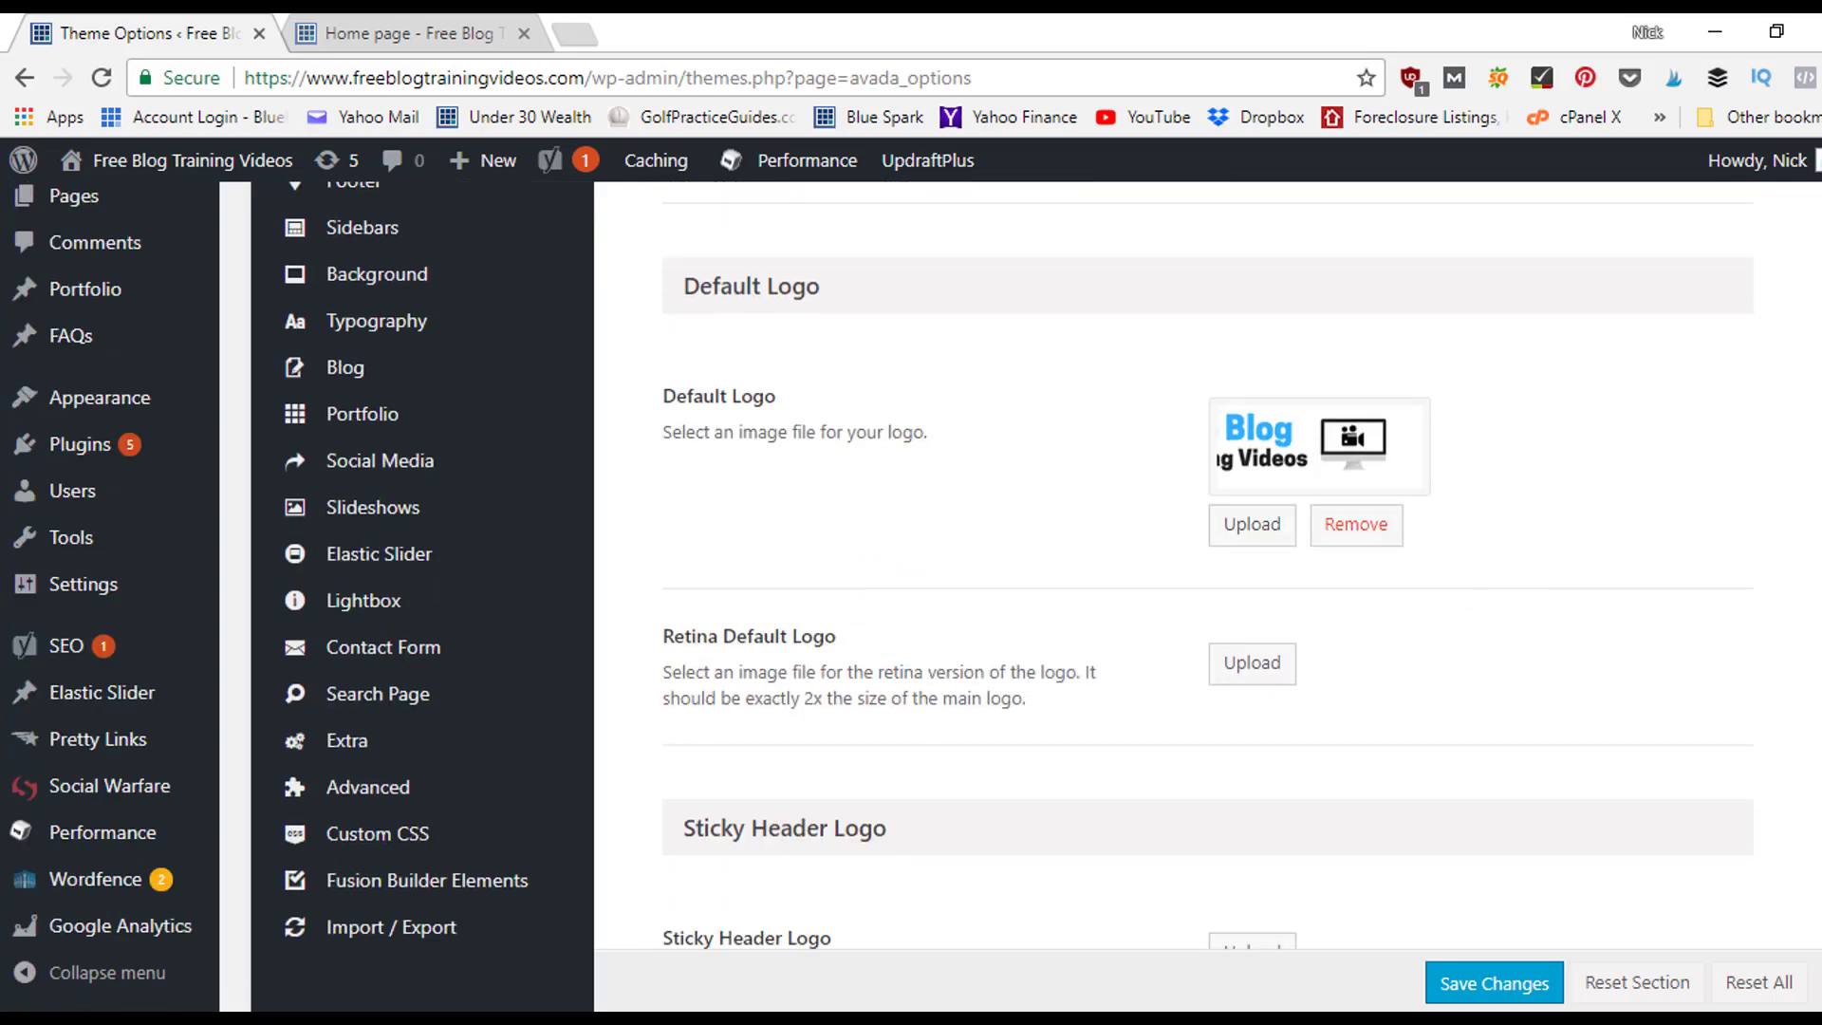
scroll(858, 621, "down", 3)
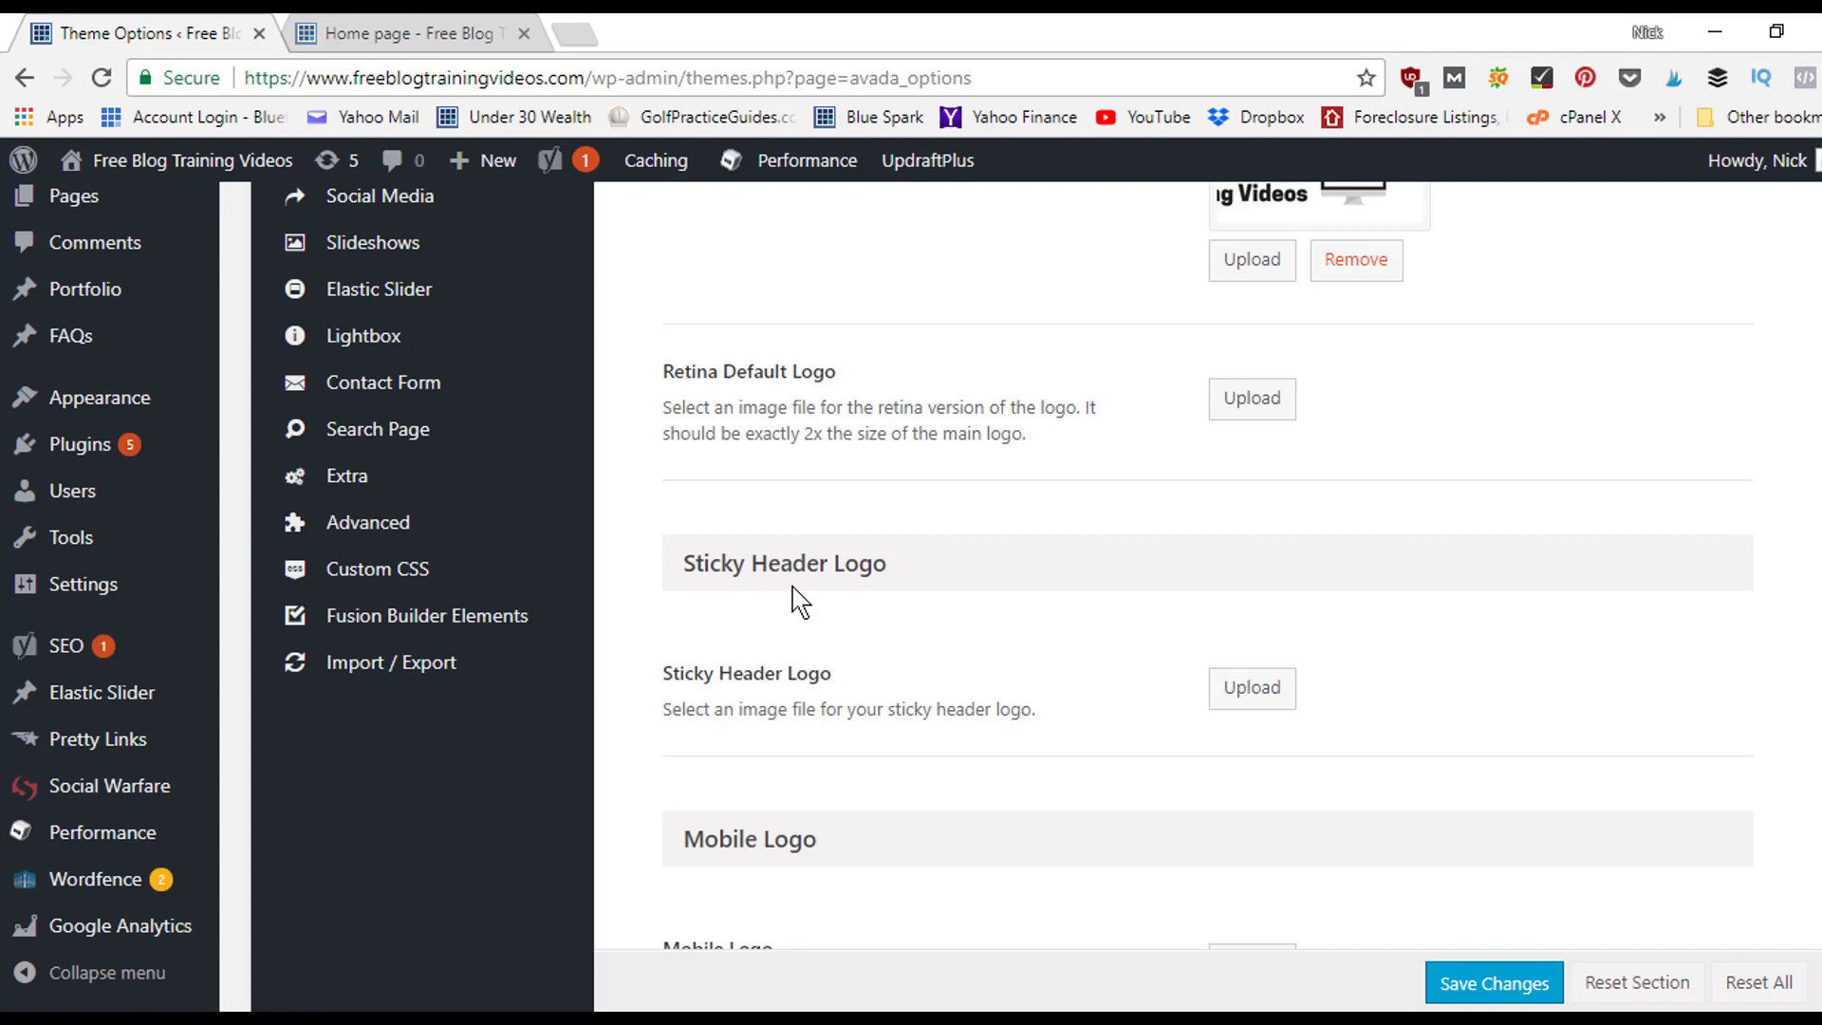
scroll(1280, 703, "down", 1)
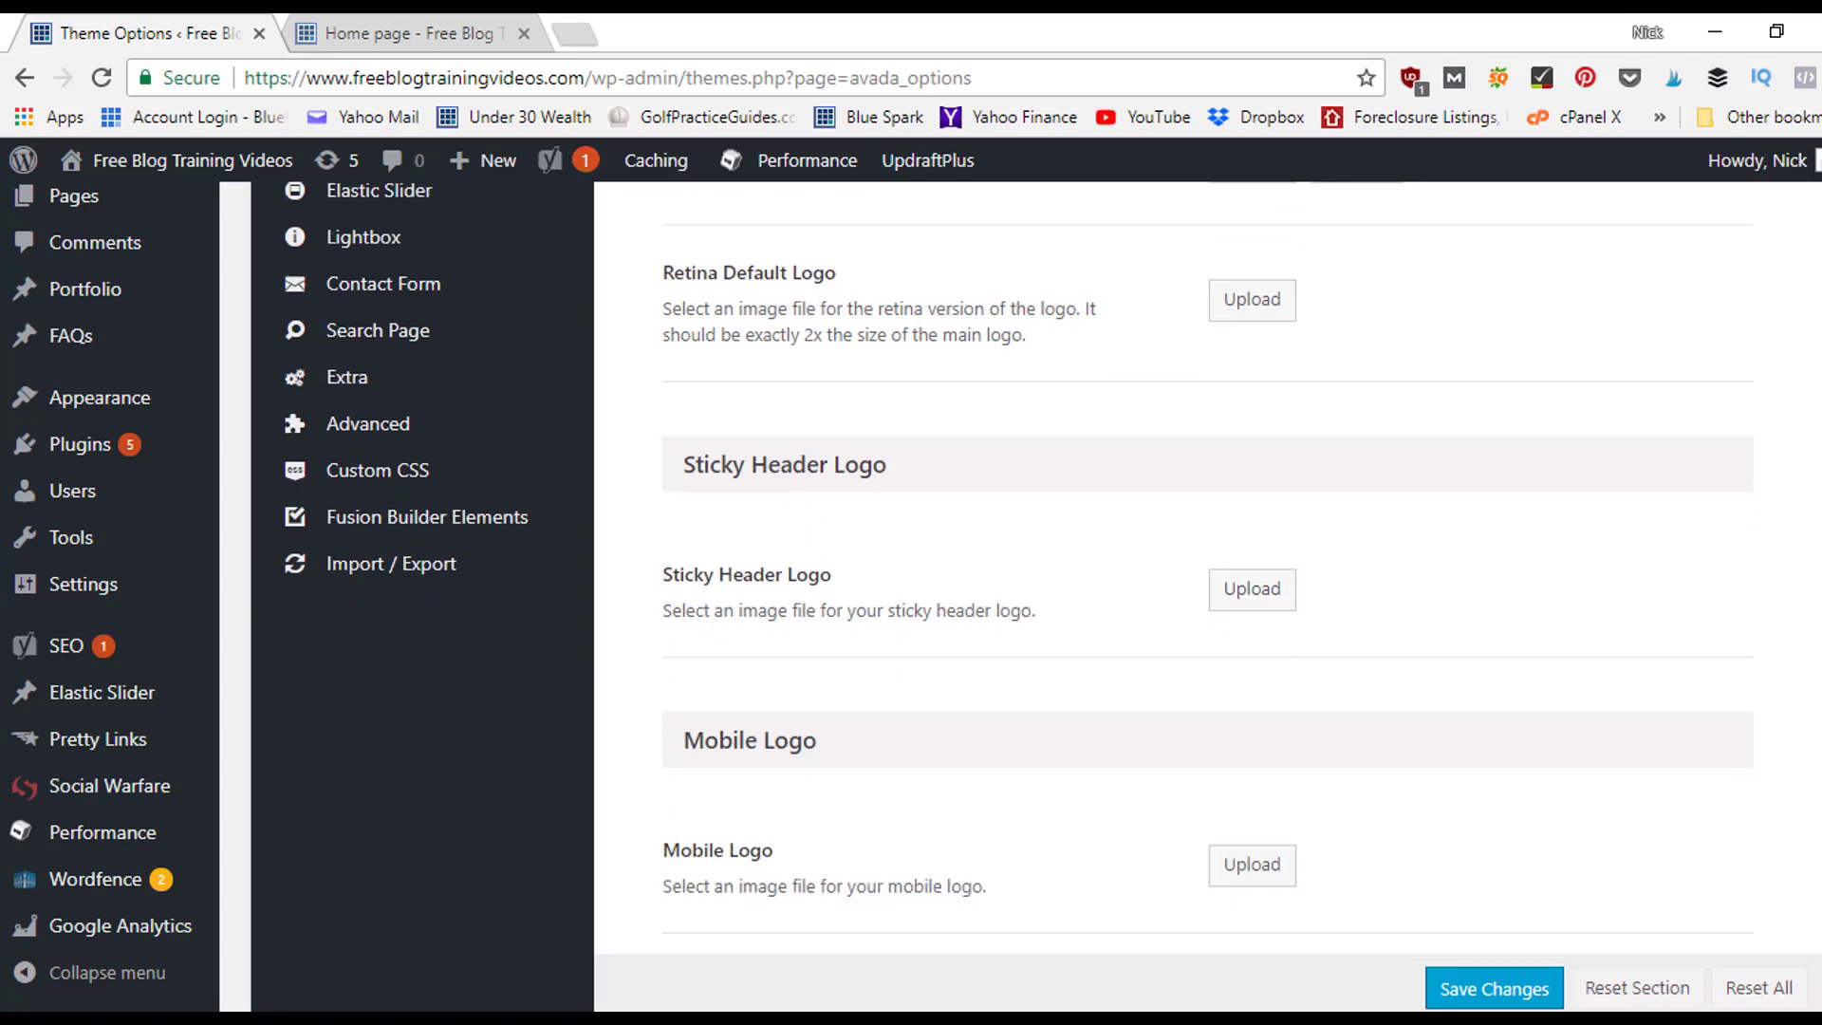
scroll(972, 711, "down", 1)
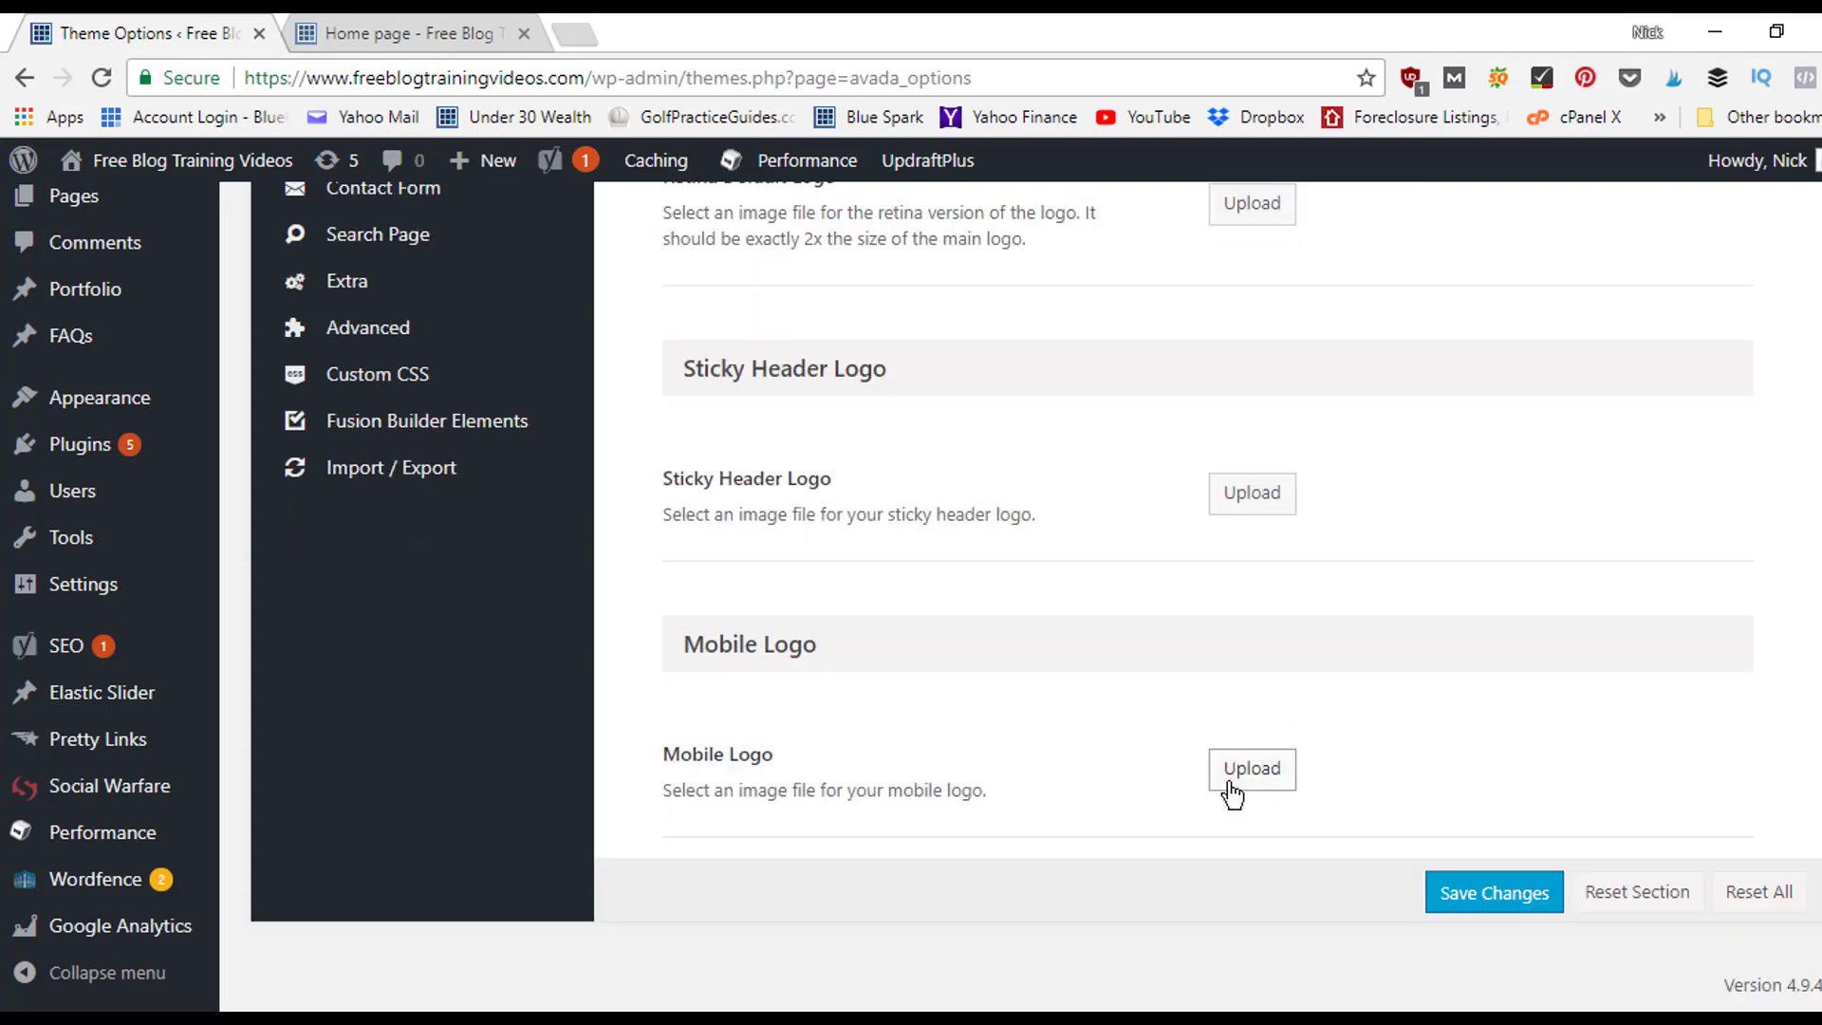
scroll(1651, 788, "up", 10)
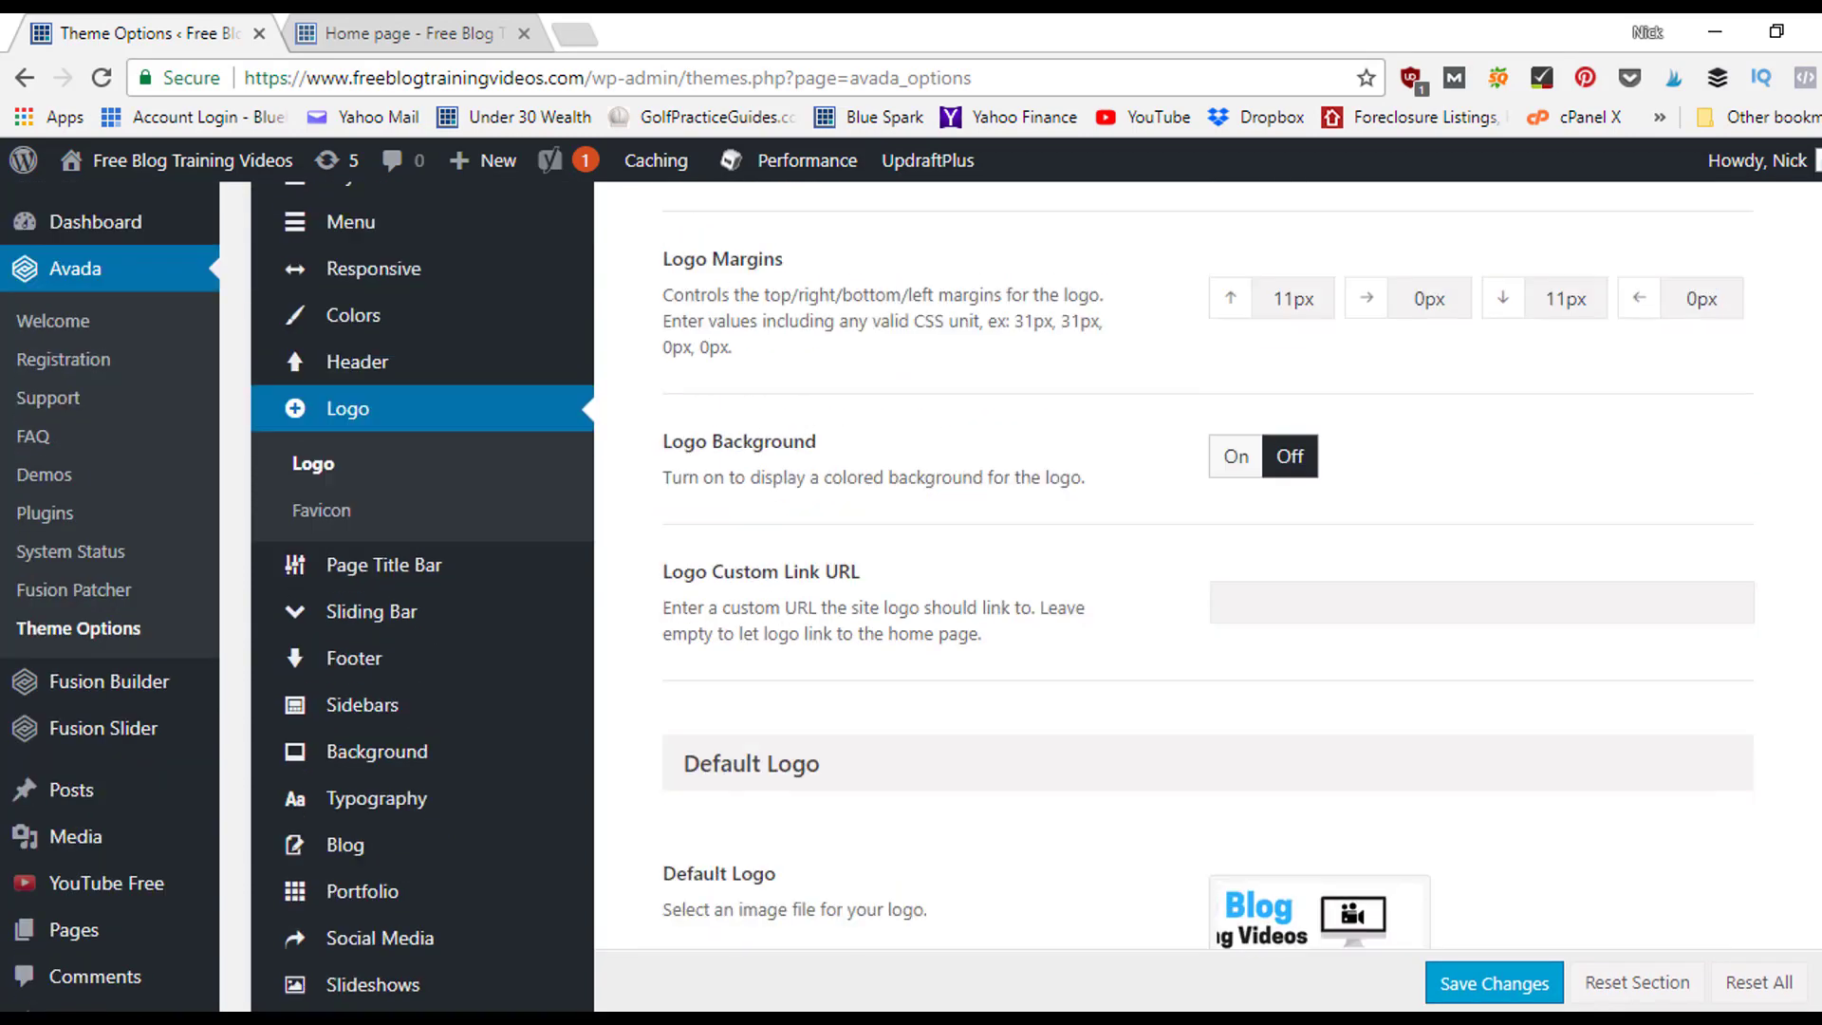
scroll(963, 486, "up", 3)
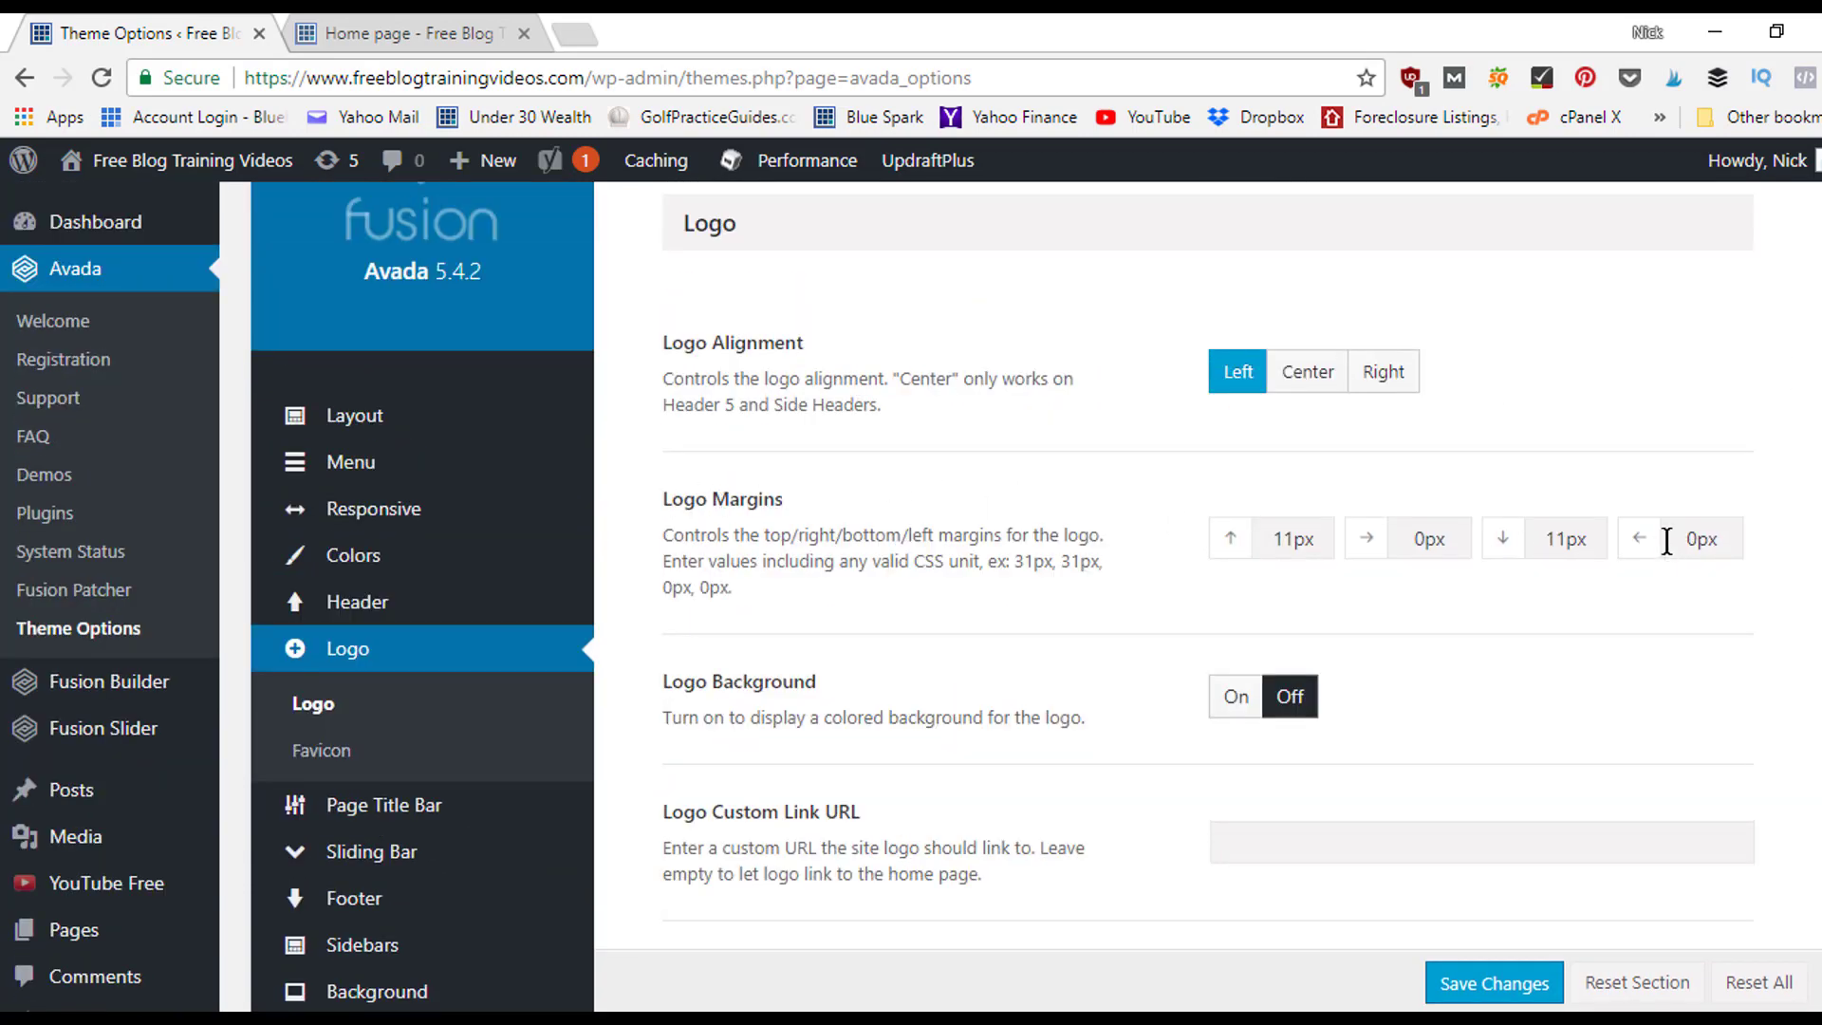
- Compare the homepage logo with the Logo settings: empty custom link URL, blog image as Default Logo
left_click(359, 34)
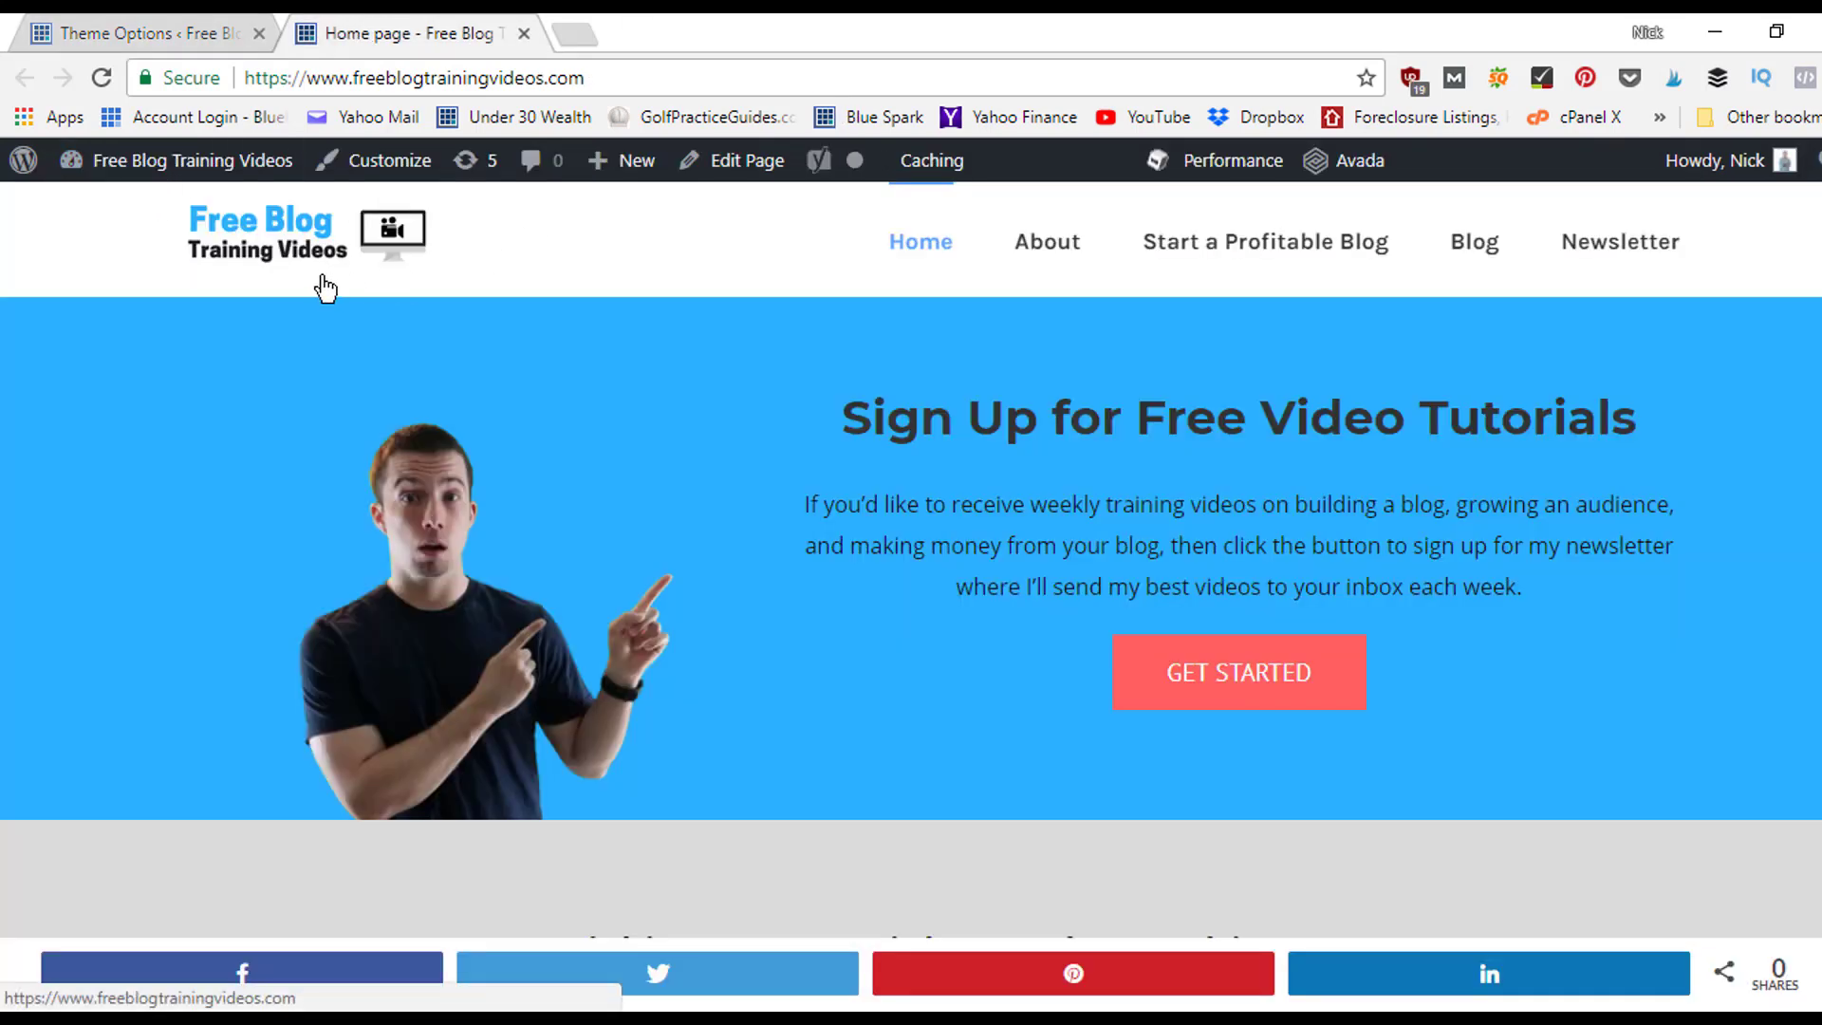
left_click(190, 31)
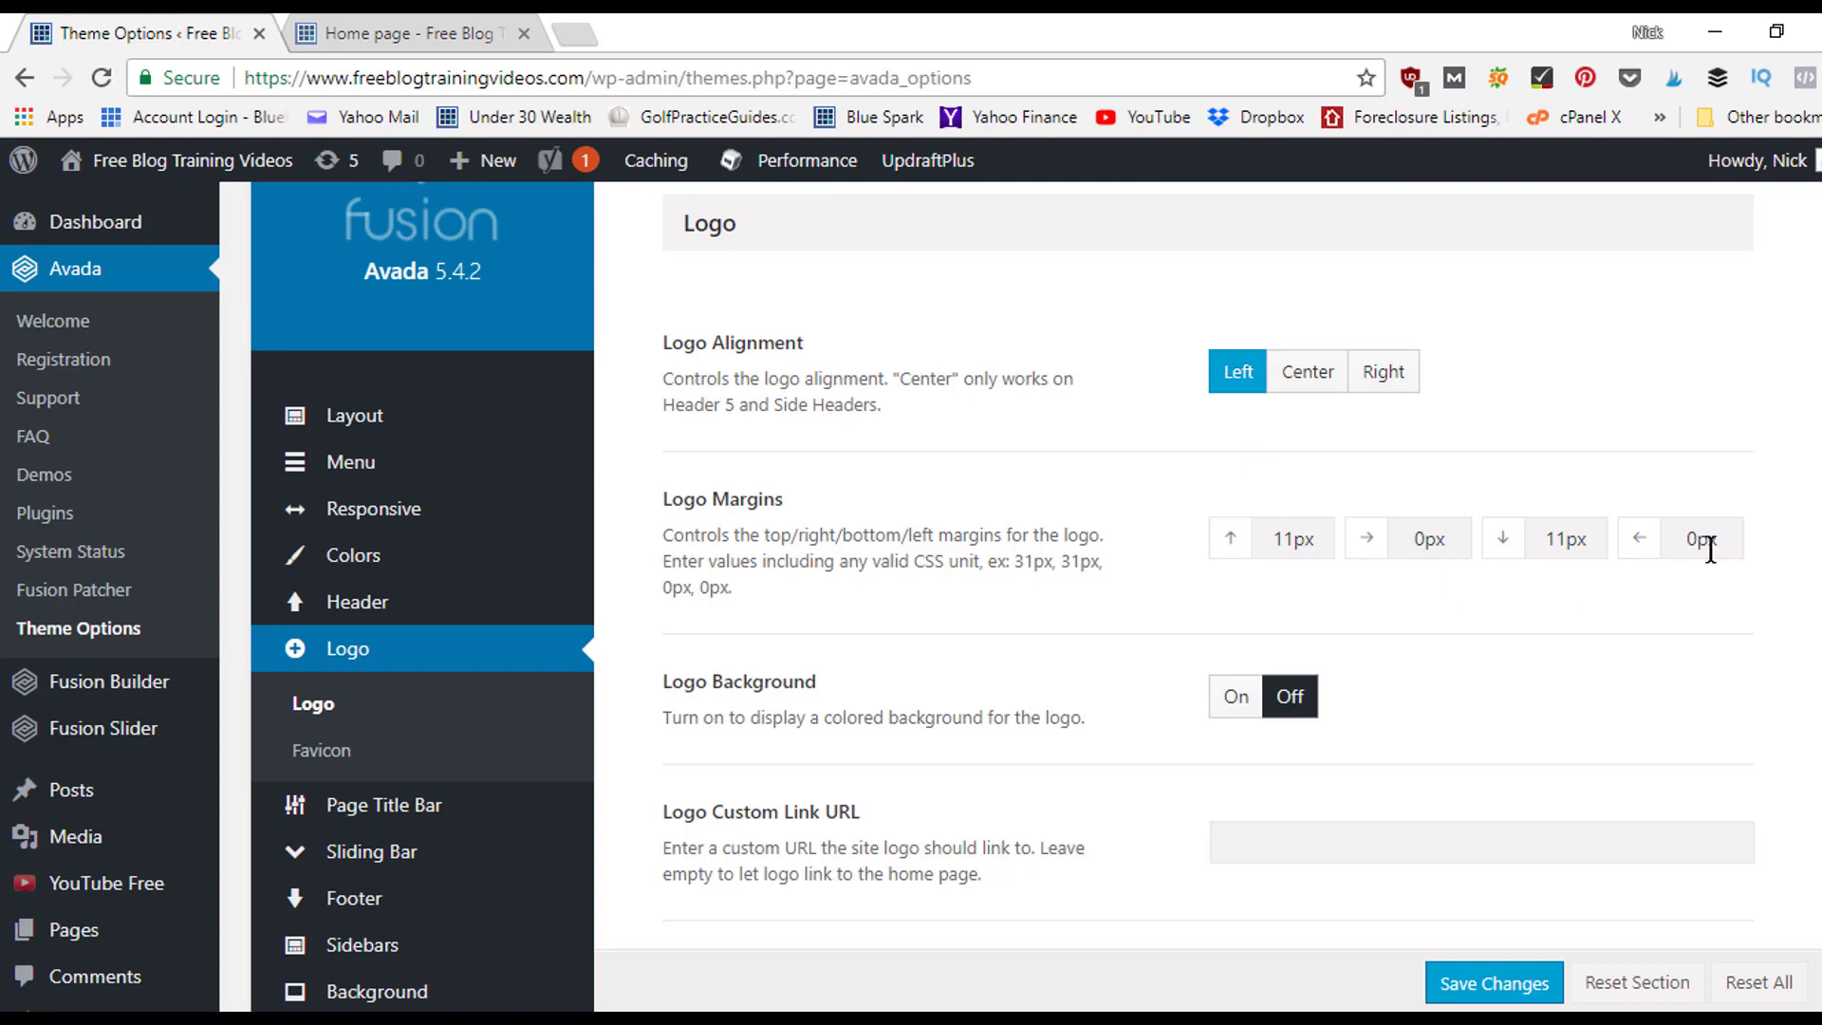
scroll(1036, 598, "up", 2)
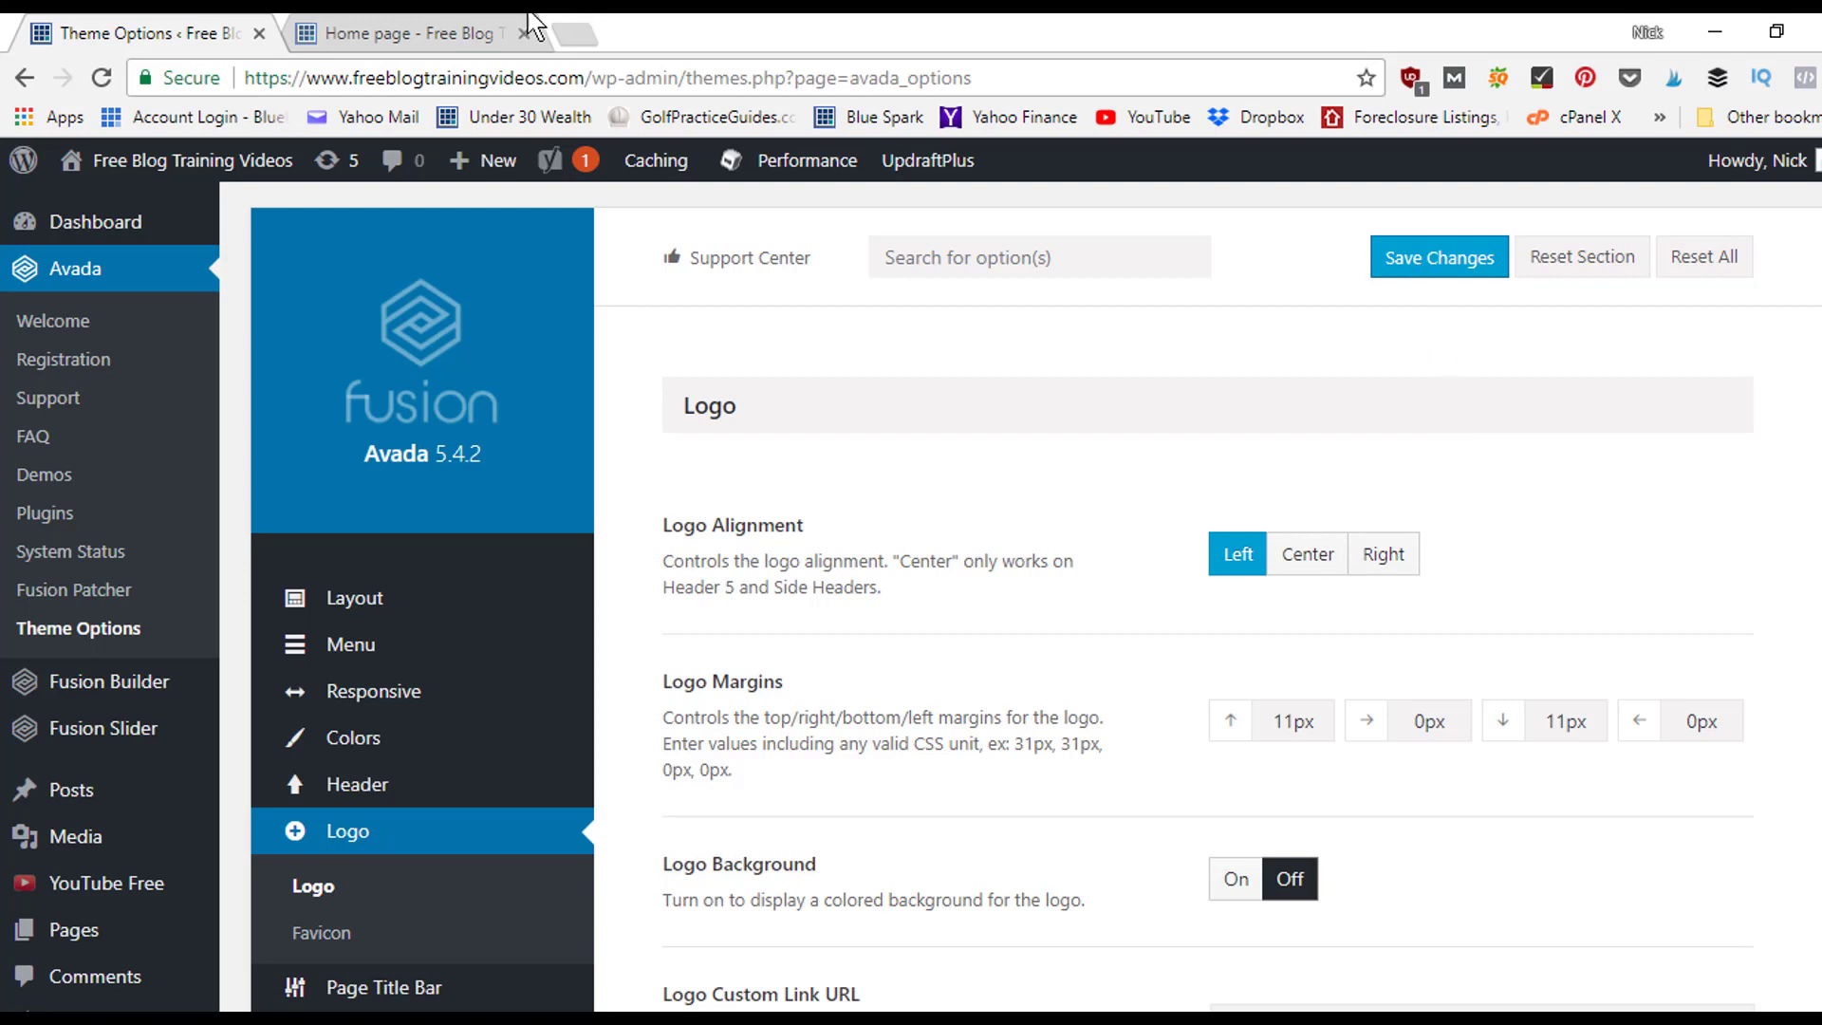
left_click(436, 32)
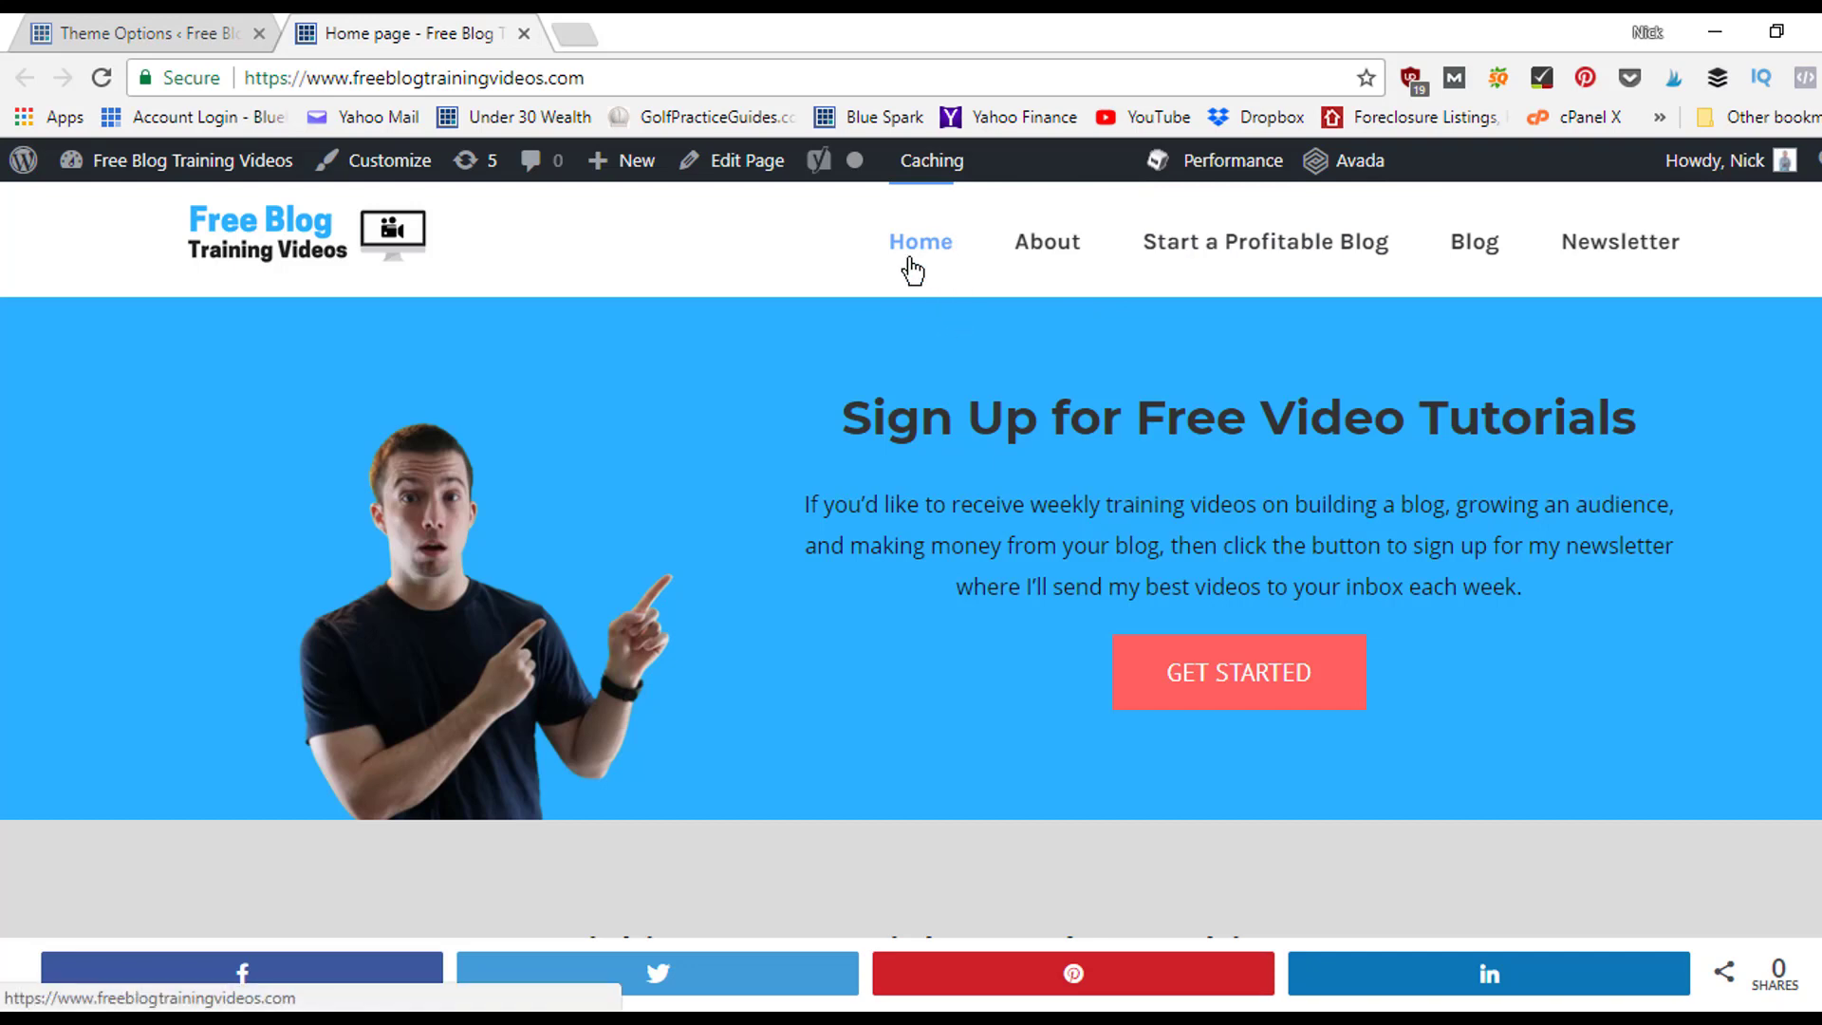
left_click(155, 32)
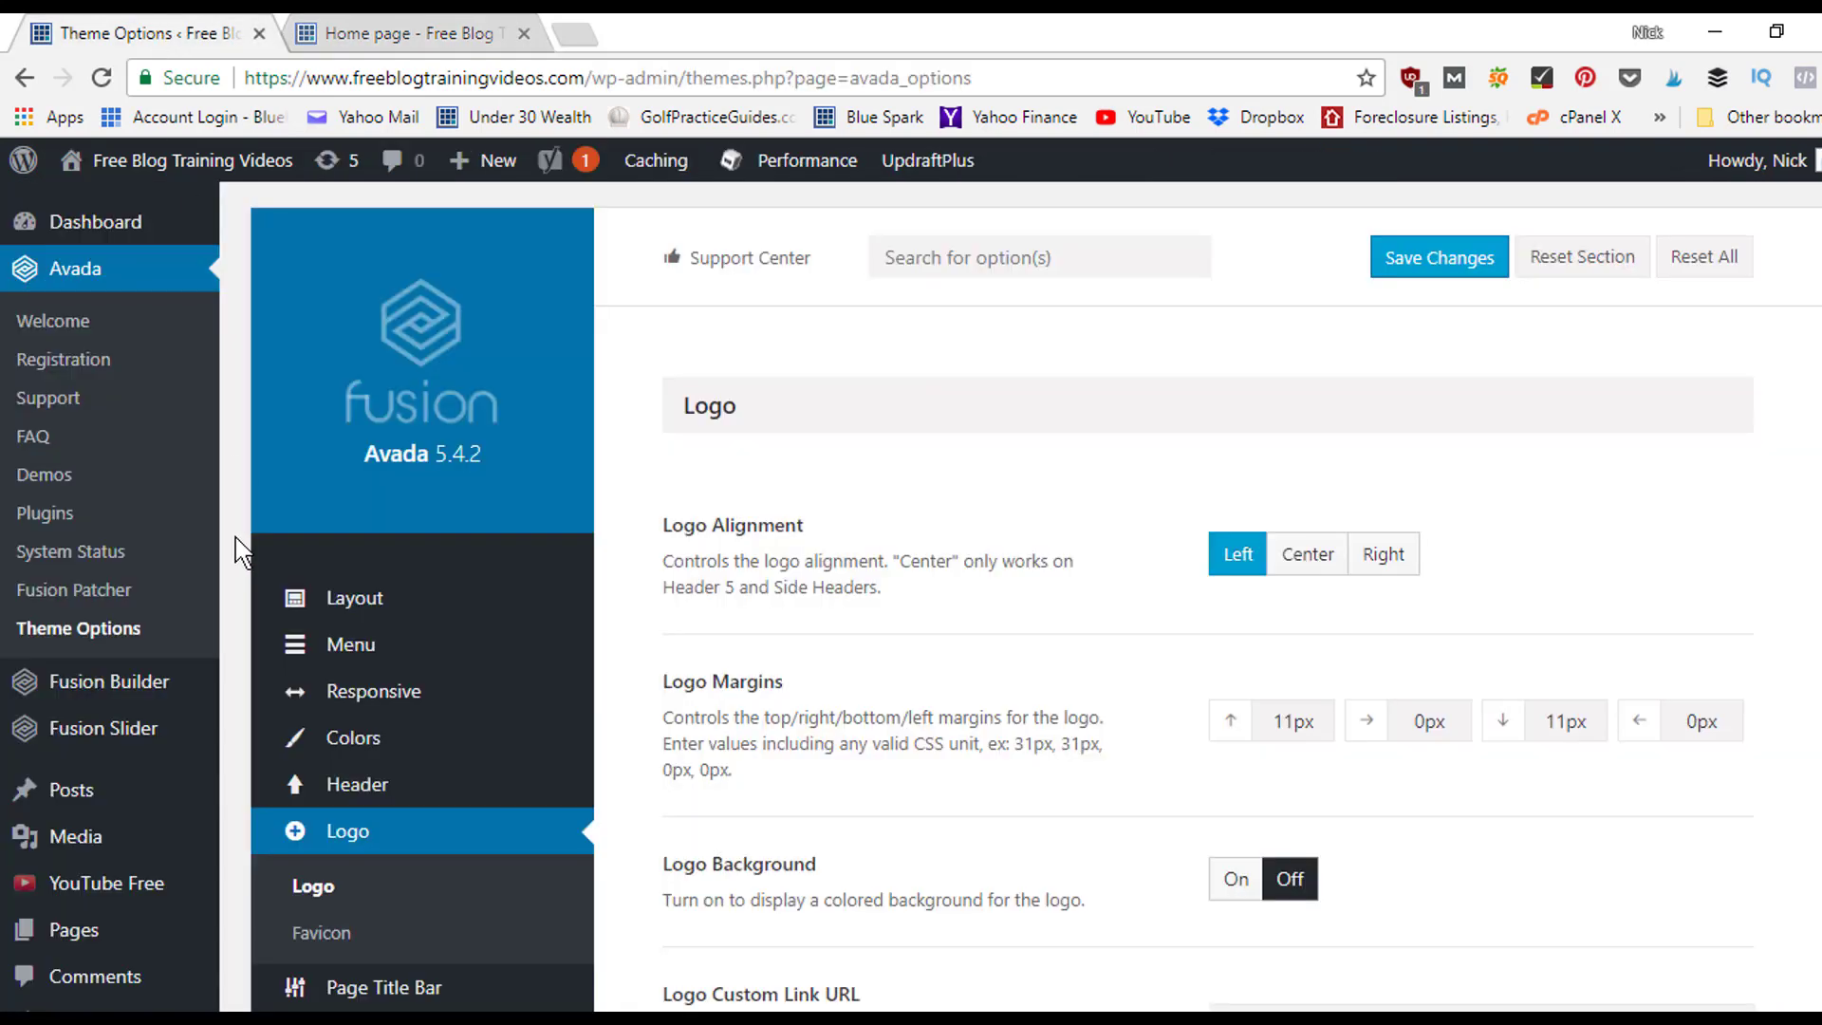
scroll(1812, 436, "down", 5)
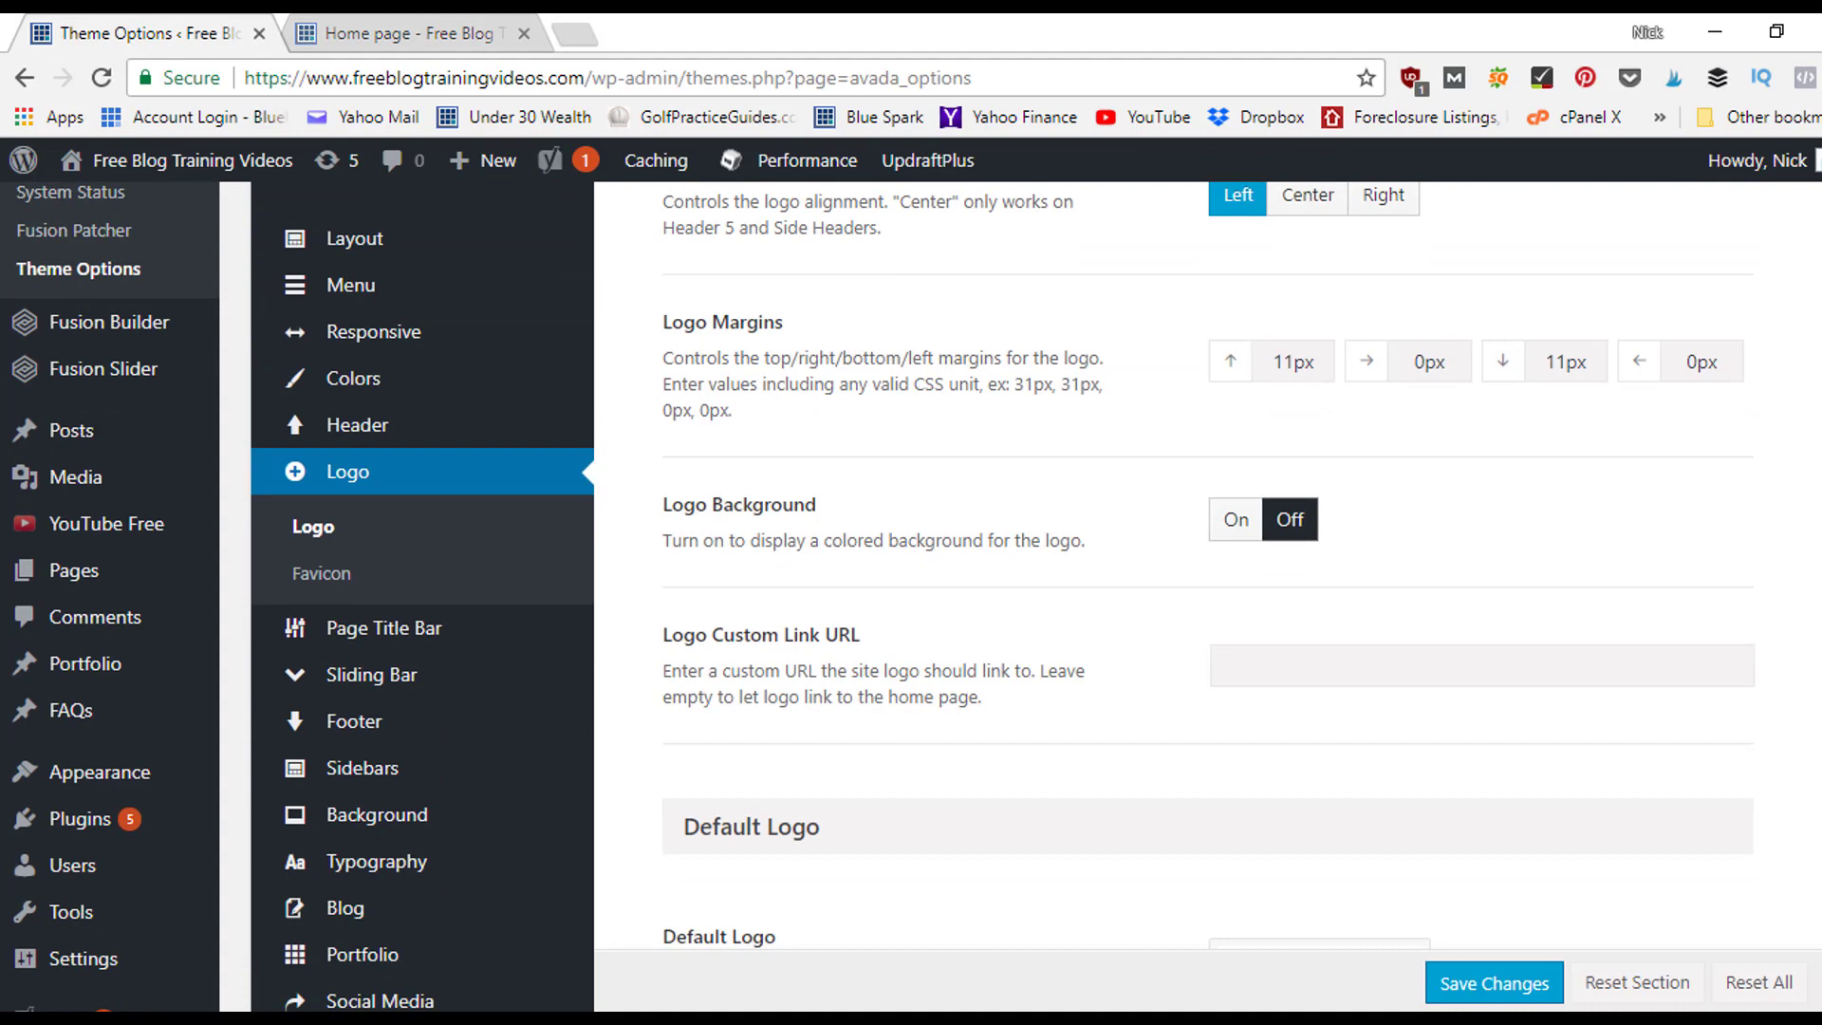
mouse_move(252, 588)
mouse_move(115, 645)
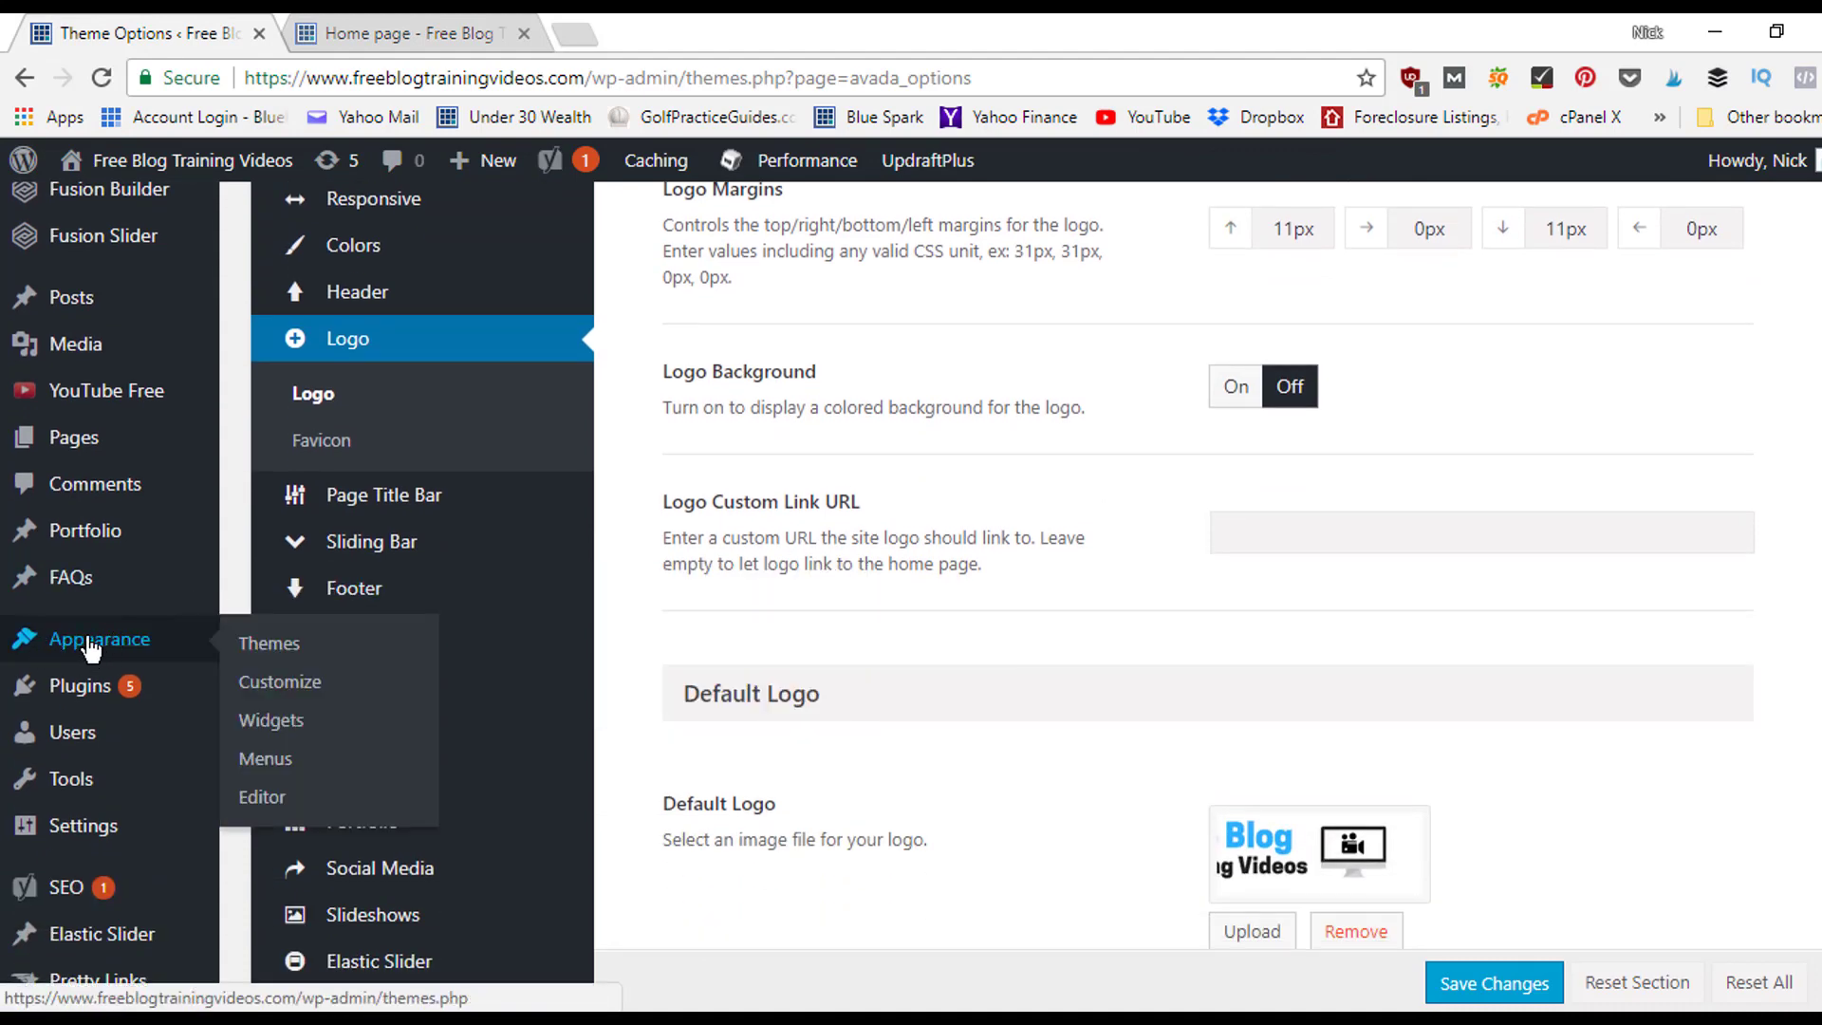
- Open the Main Navigation menu (Menu 2) and compare it with the homepage navigation bar
left_click(265, 759)
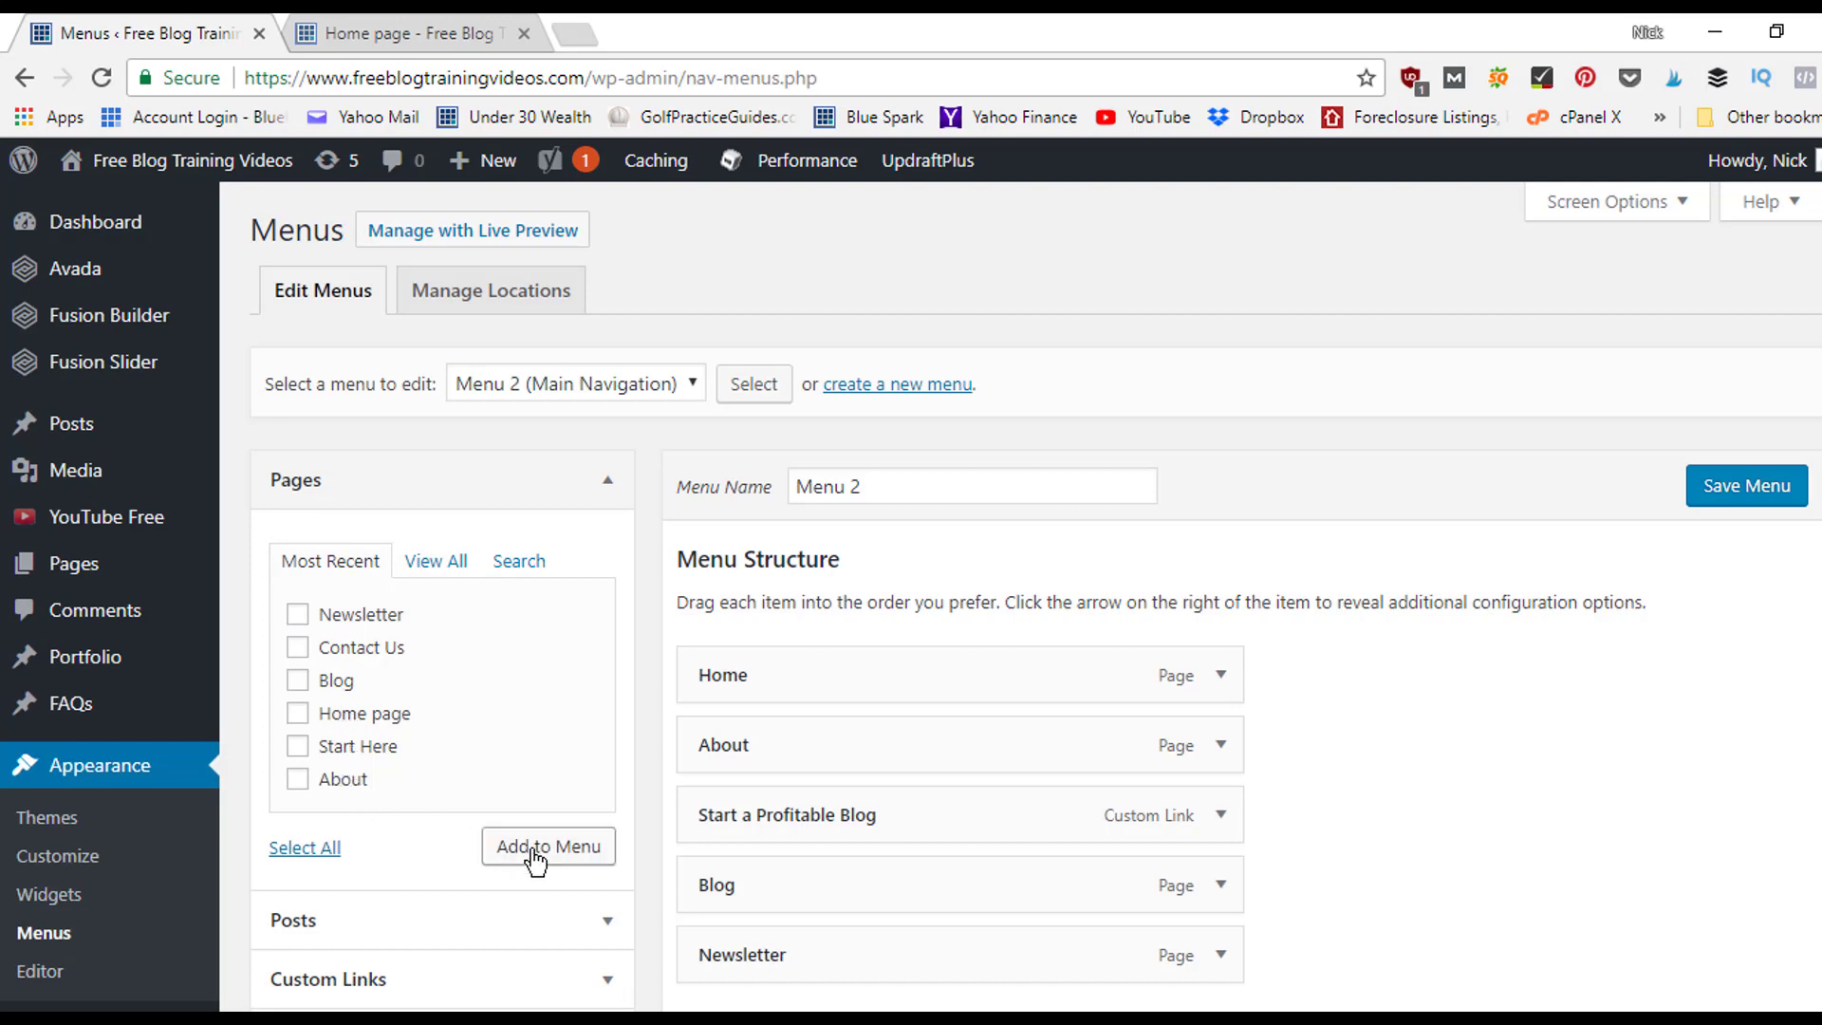
scroll(1274, 480, "down", 3)
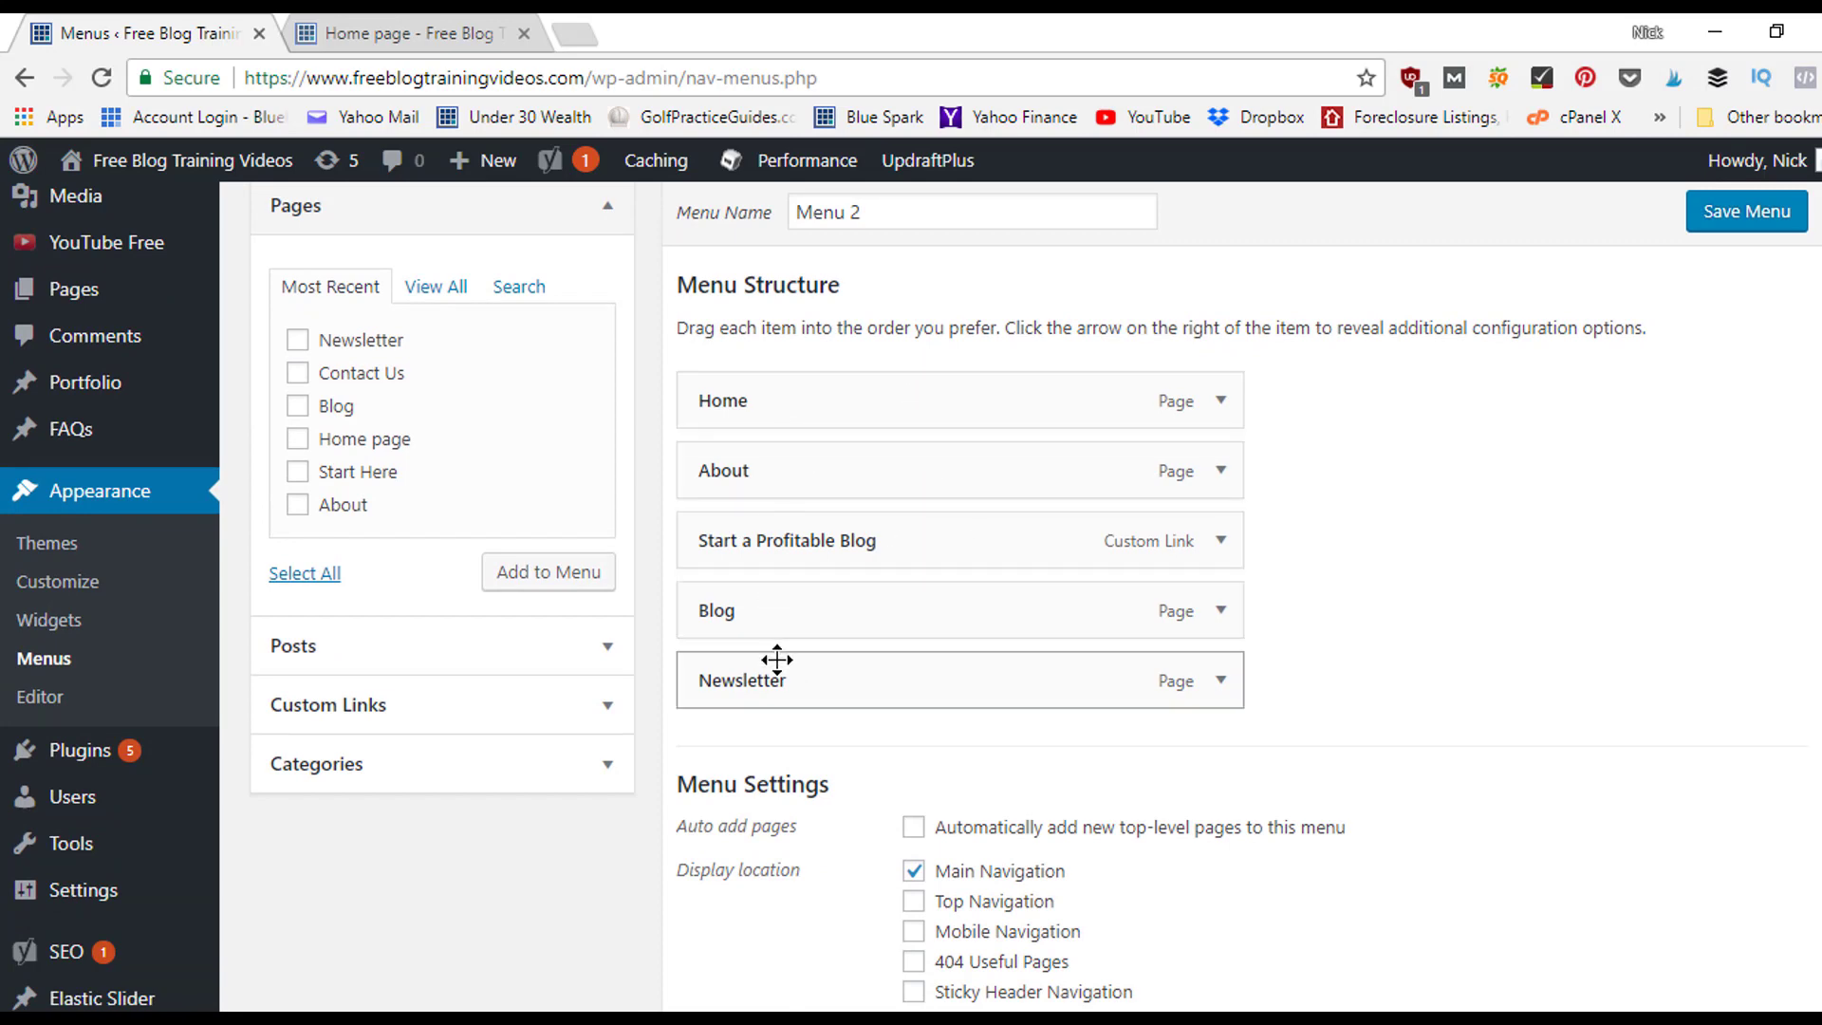
left_click(453, 38)
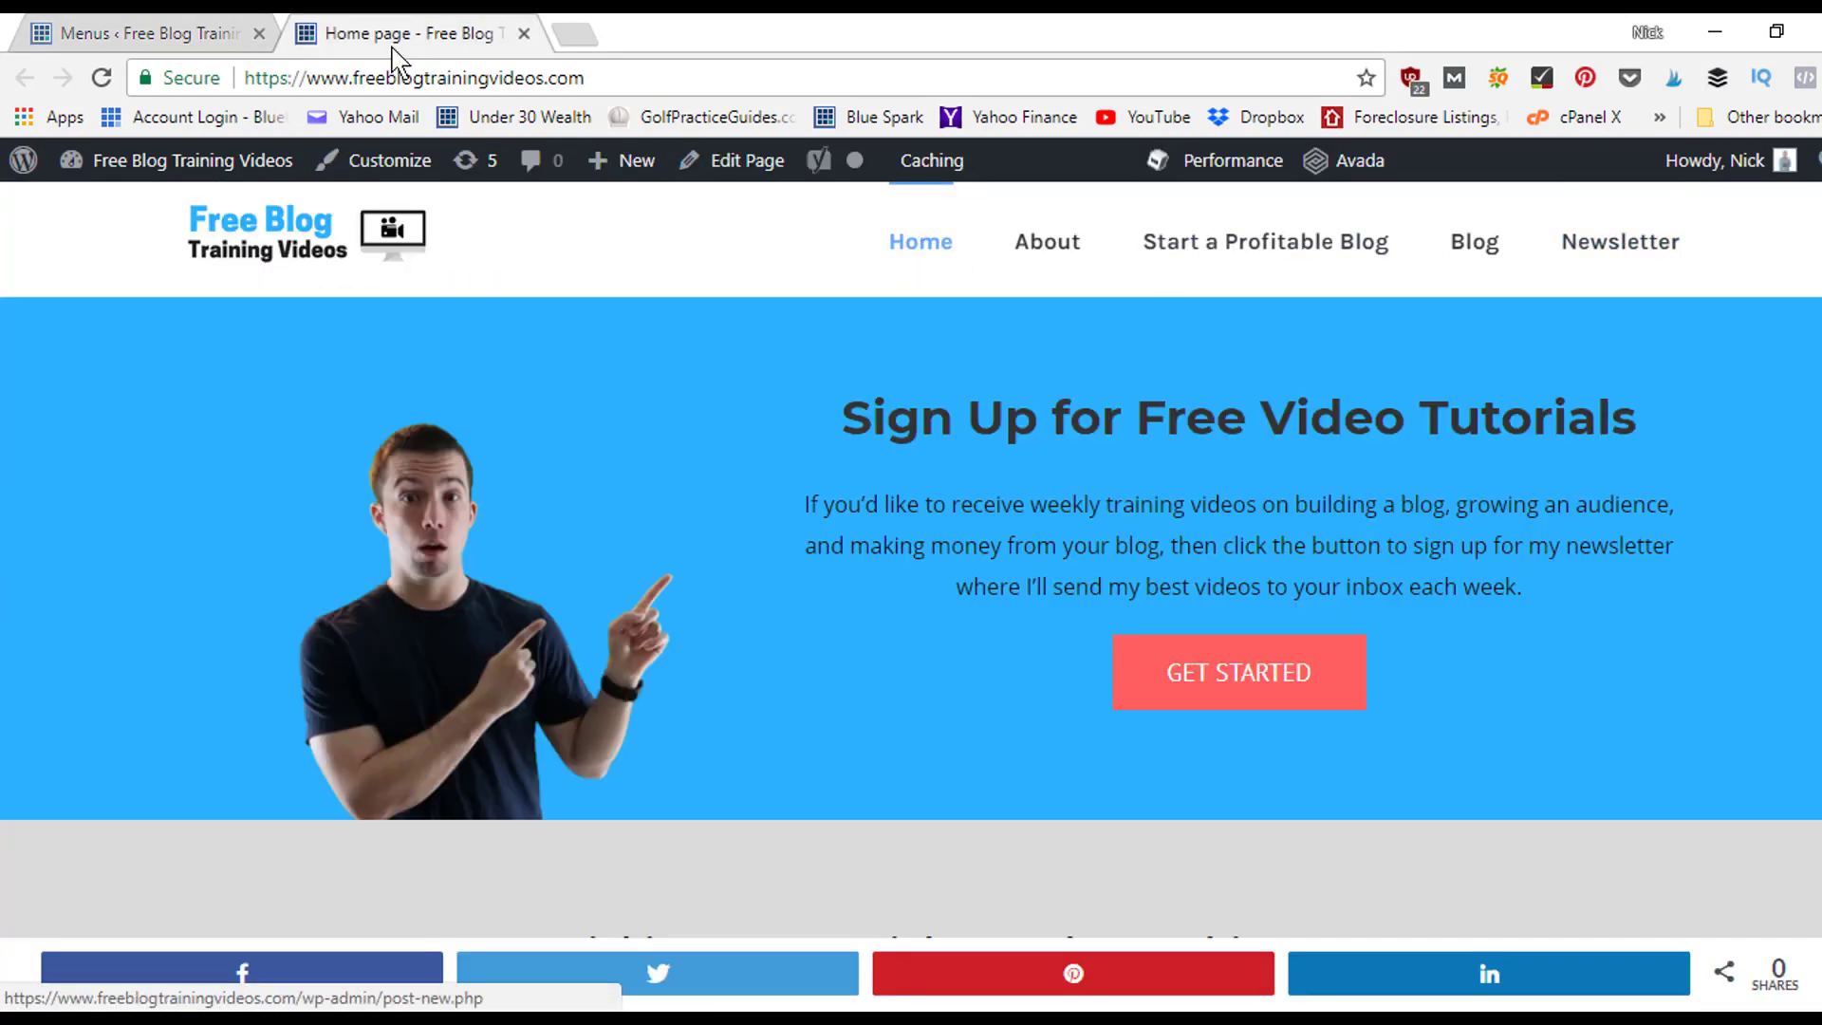
left_click(197, 31)
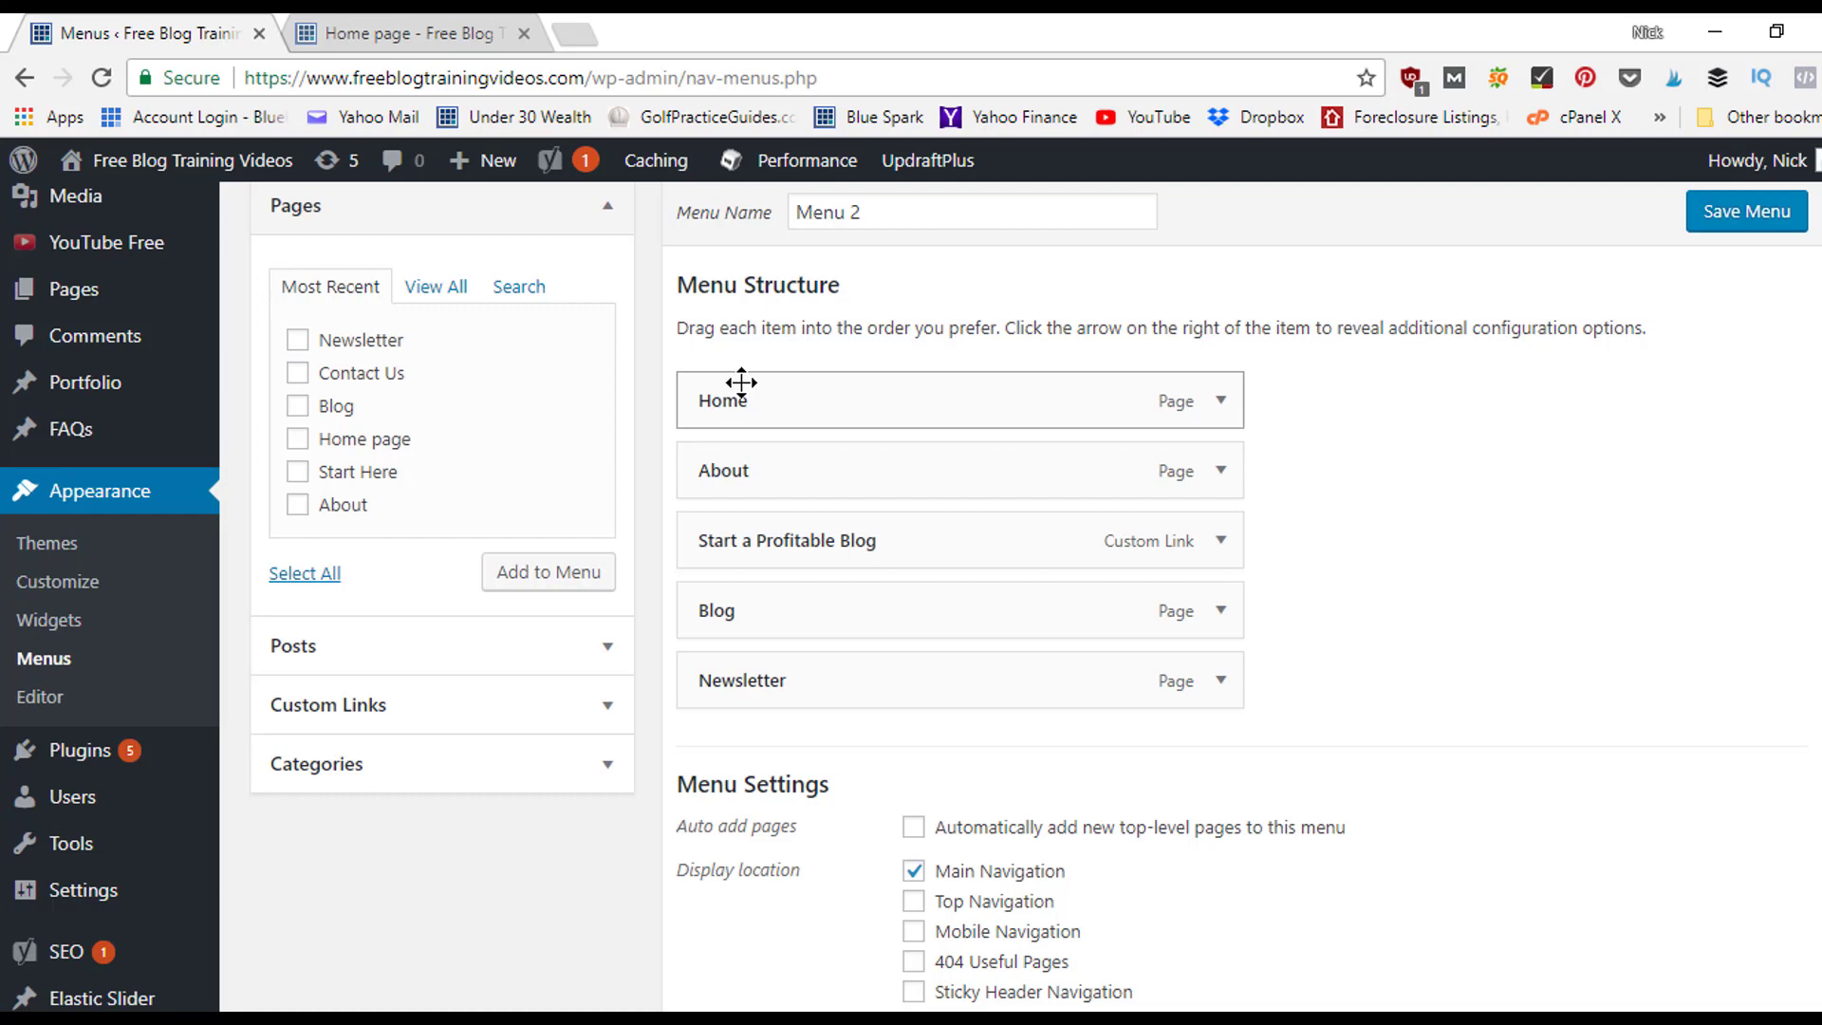
mouse_move(740, 383)
left_mouse_down()
mouse_move(744, 503)
mouse_move(743, 382)
left_mouse_up()
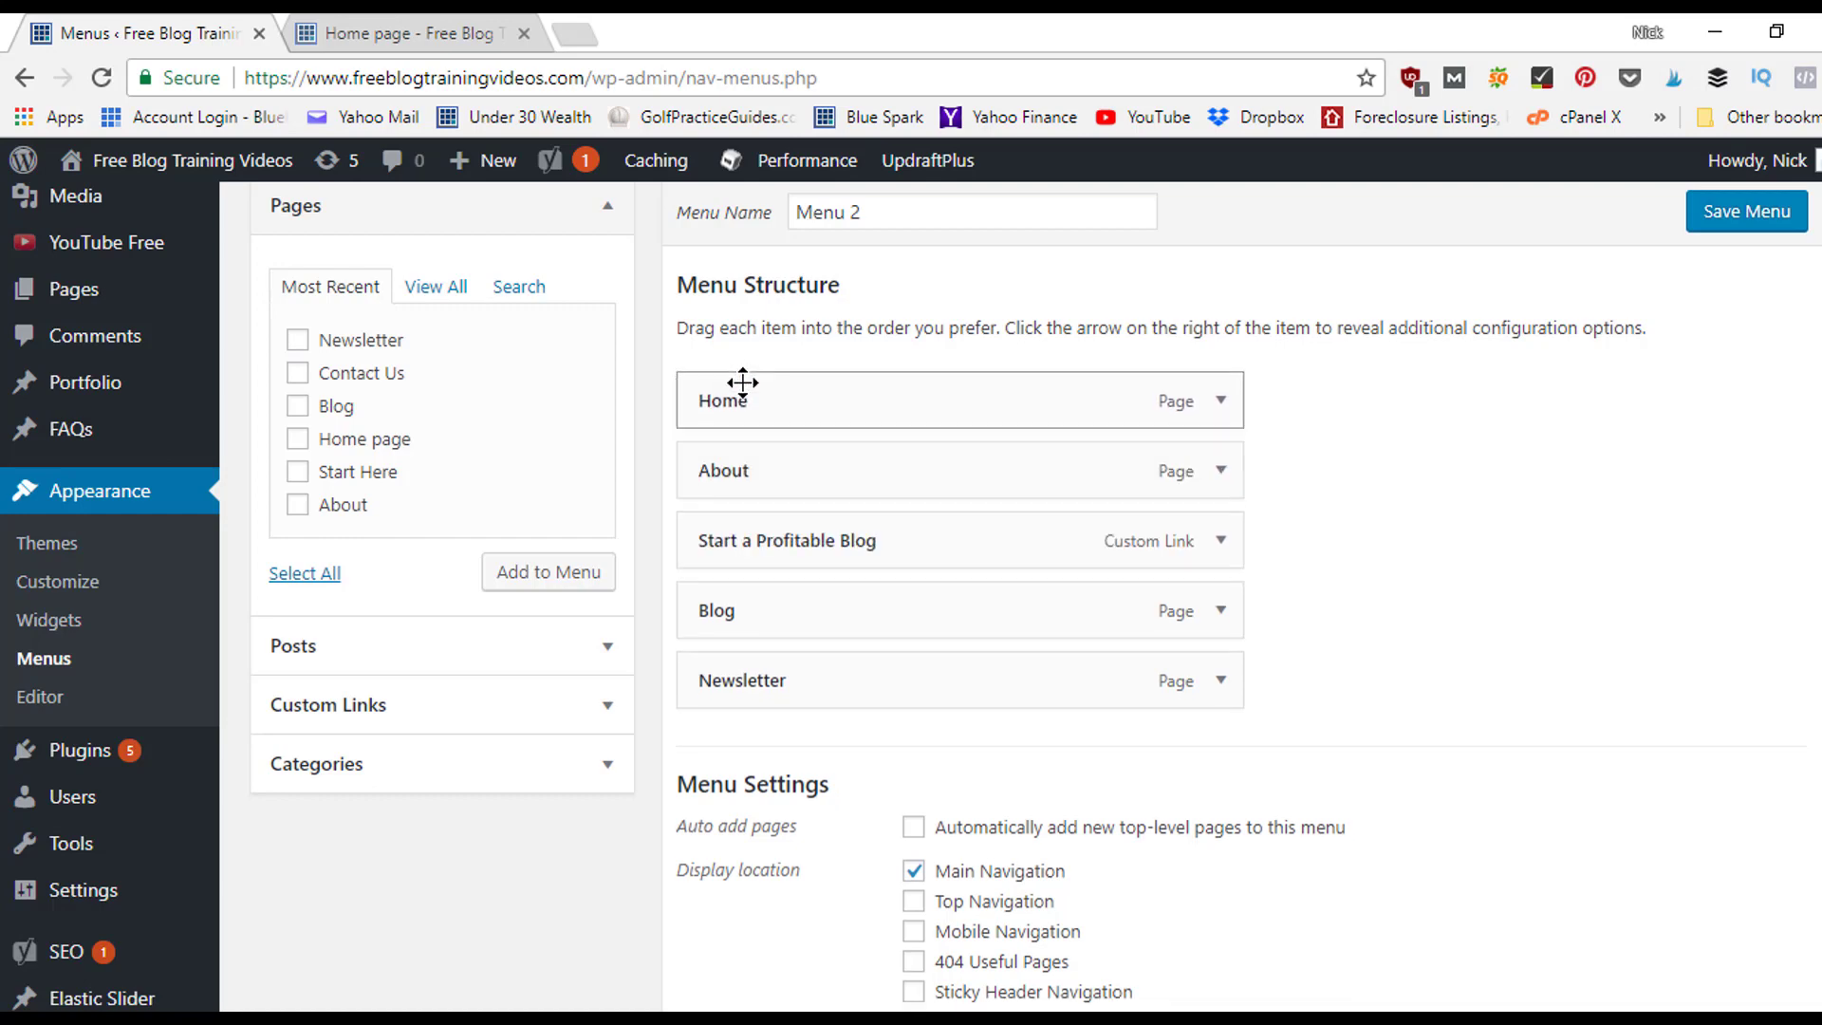
- Inspect the Home and Start a Profitable Blog item settings without changing them
left_click(1222, 401)
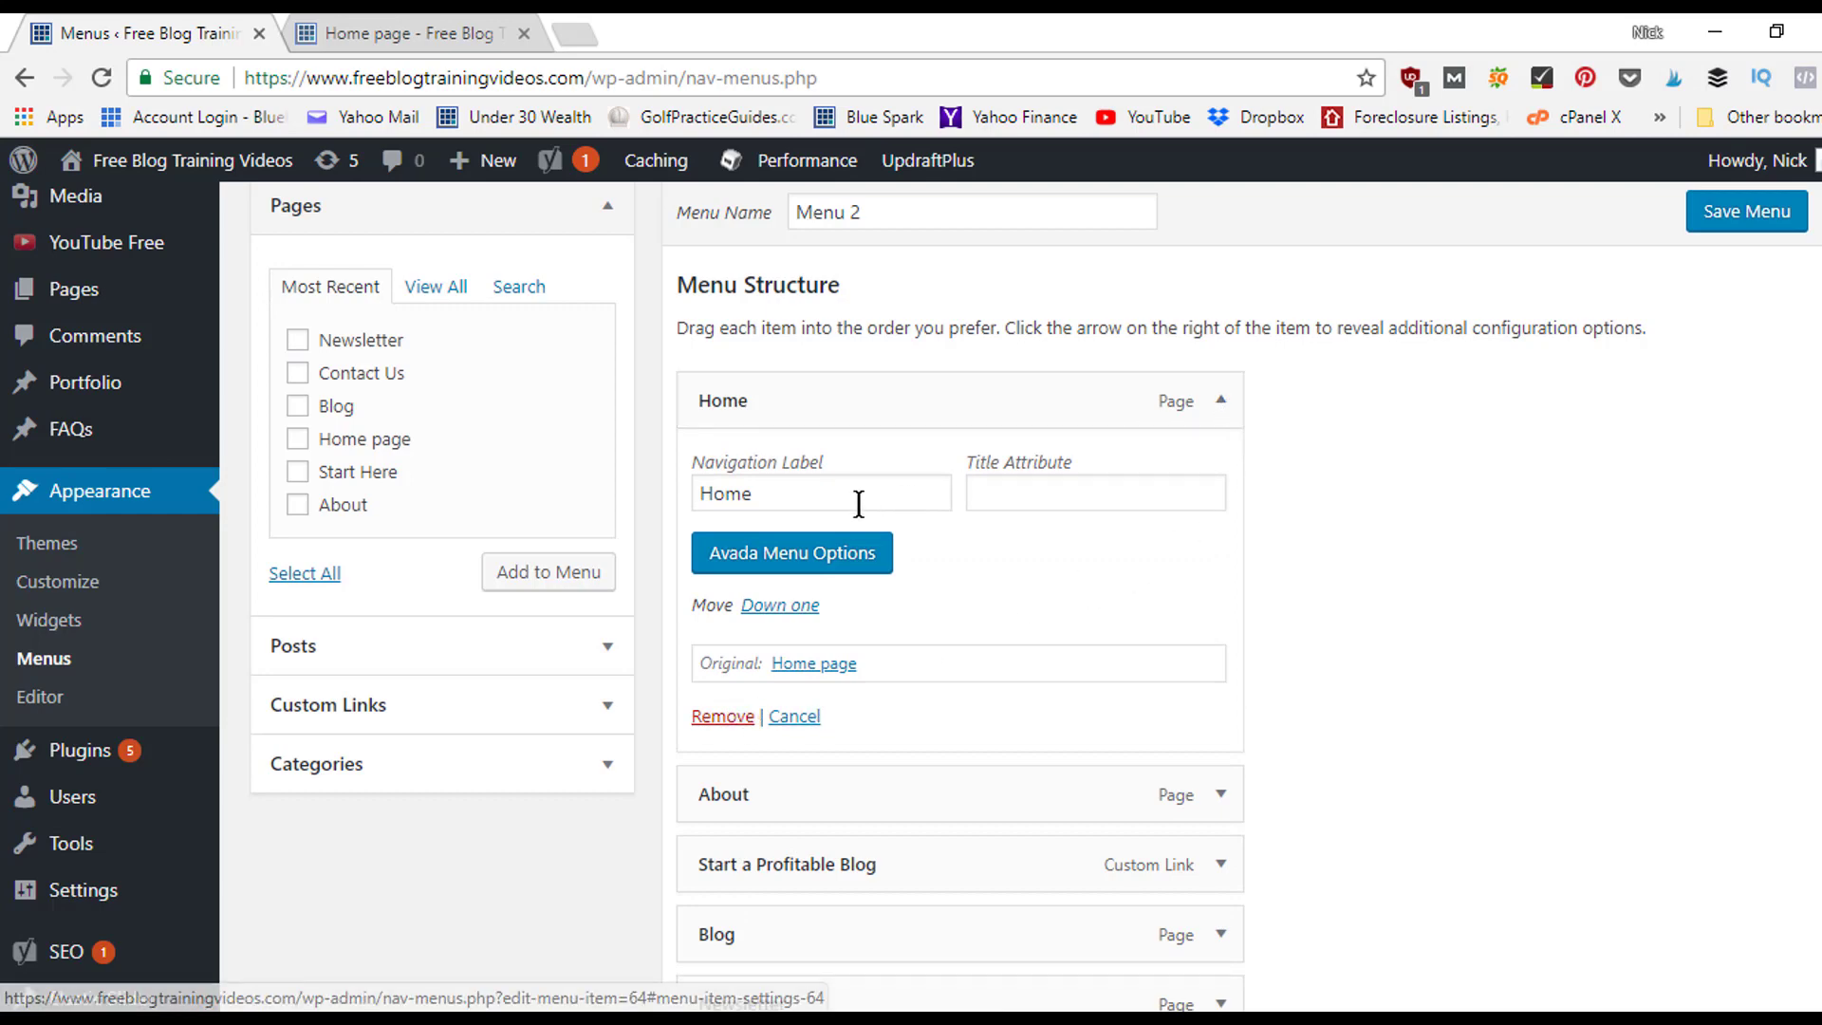
left_click_drag(762, 494, 699, 503)
left_click(770, 492)
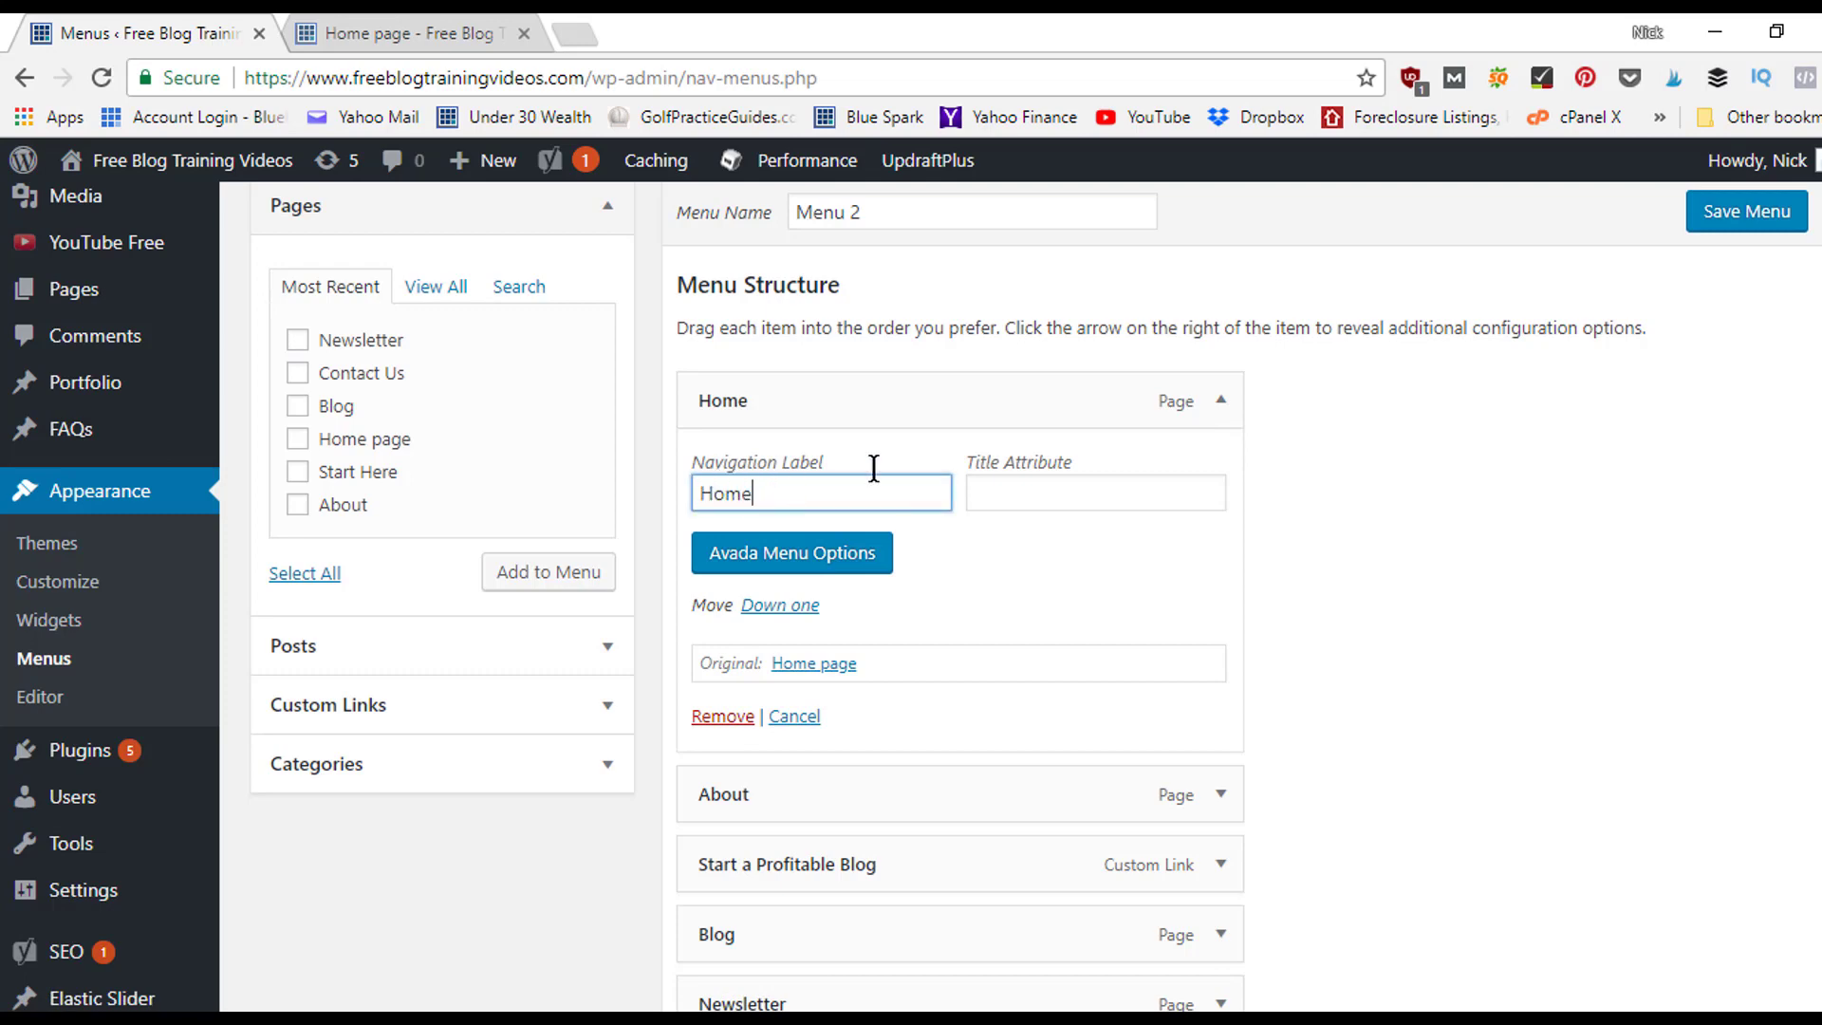
left_click(1220, 402)
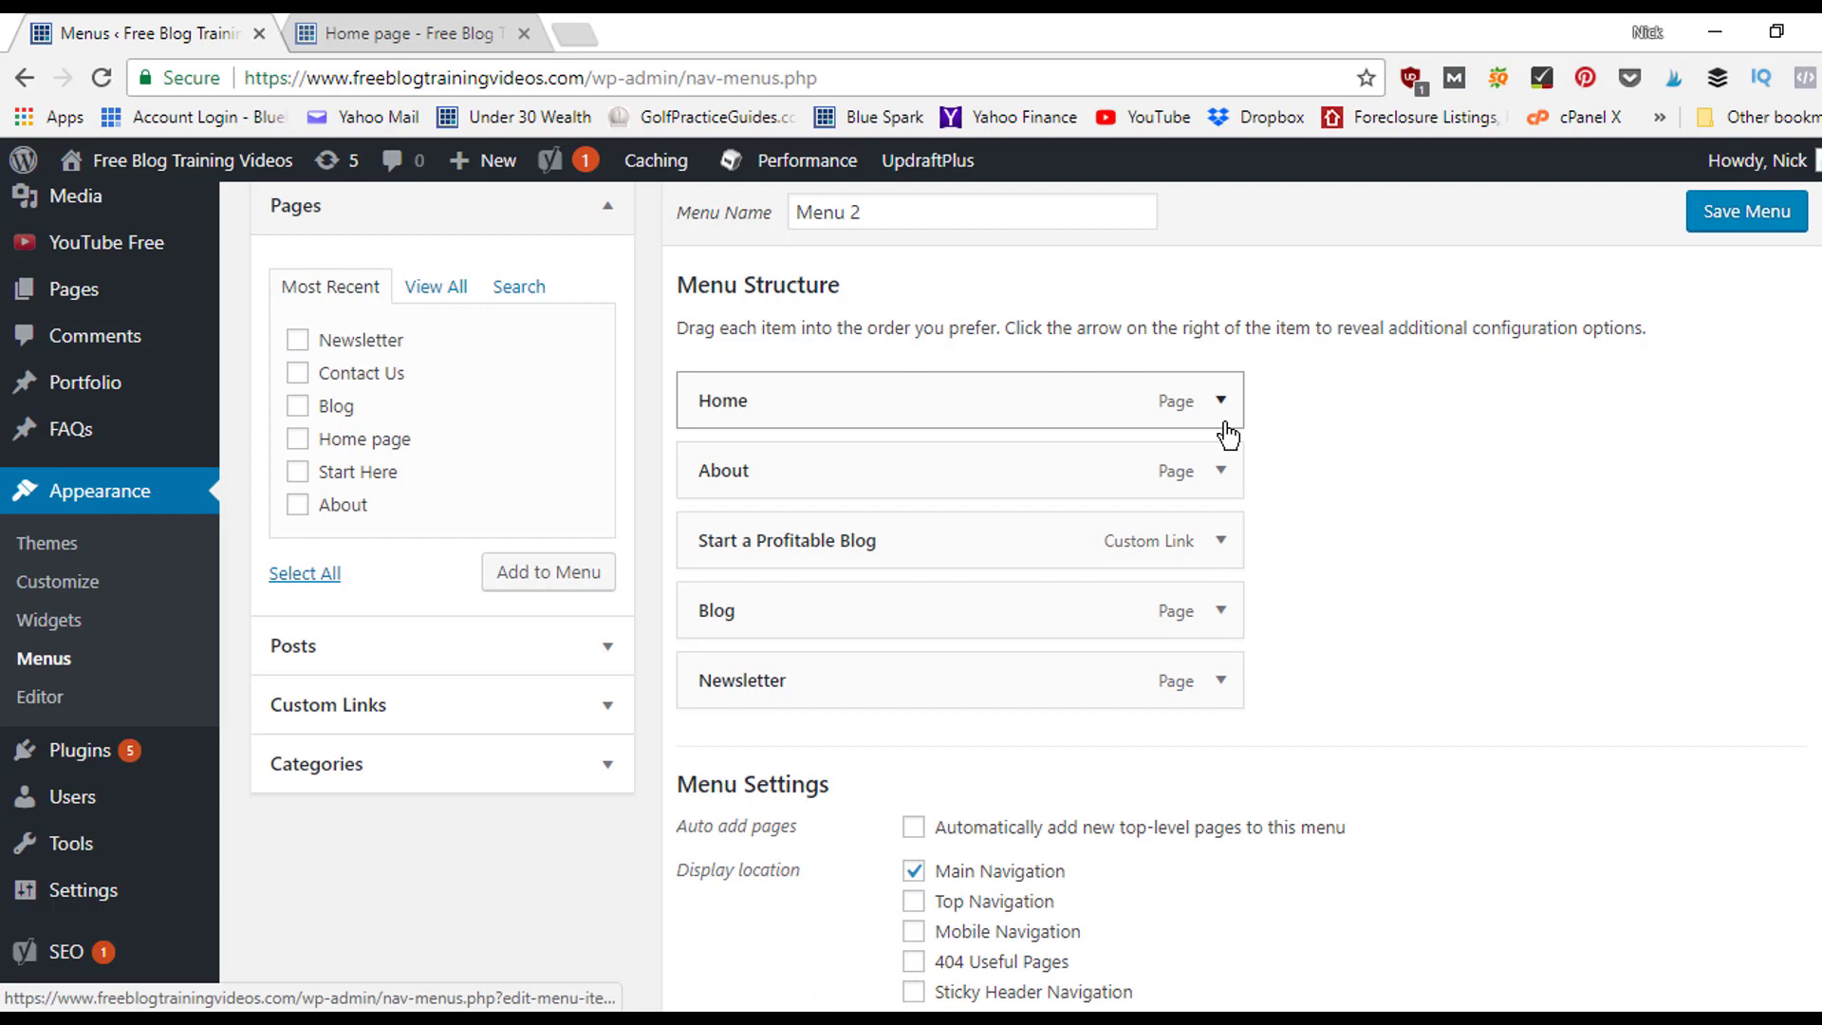
left_click(1223, 418)
left_click(1222, 417)
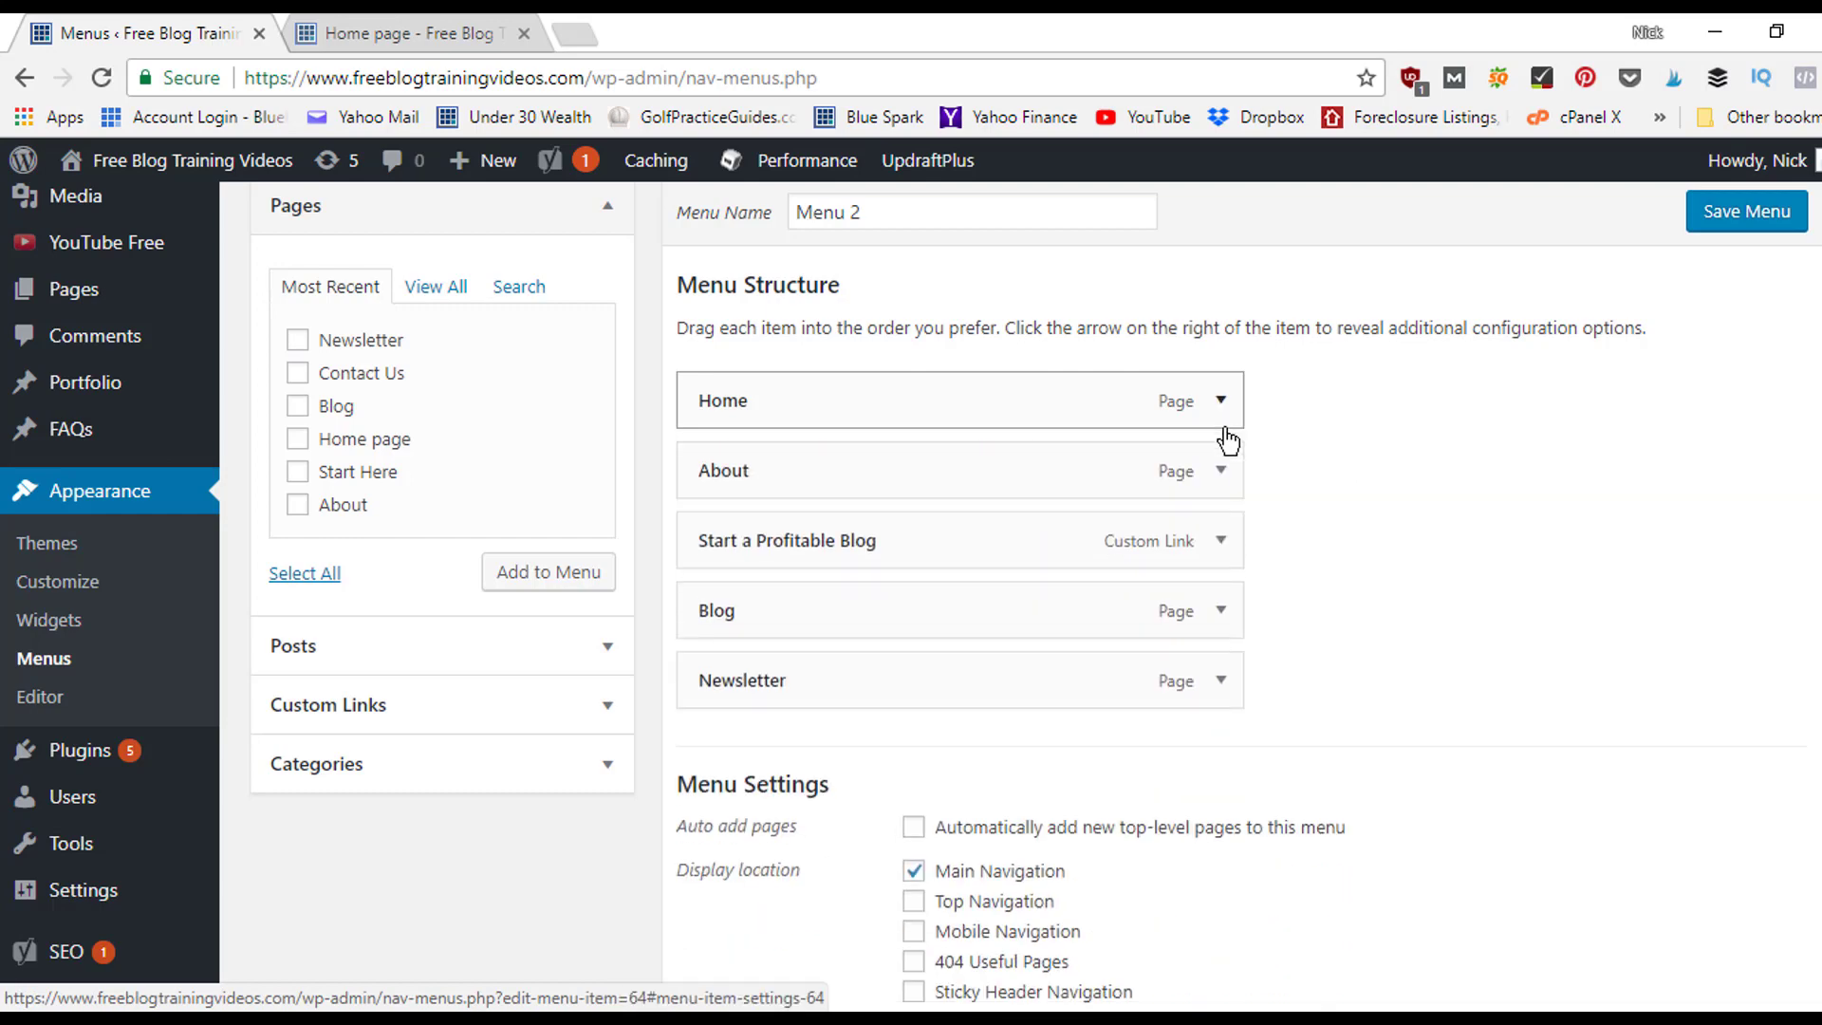
left_click(1218, 539)
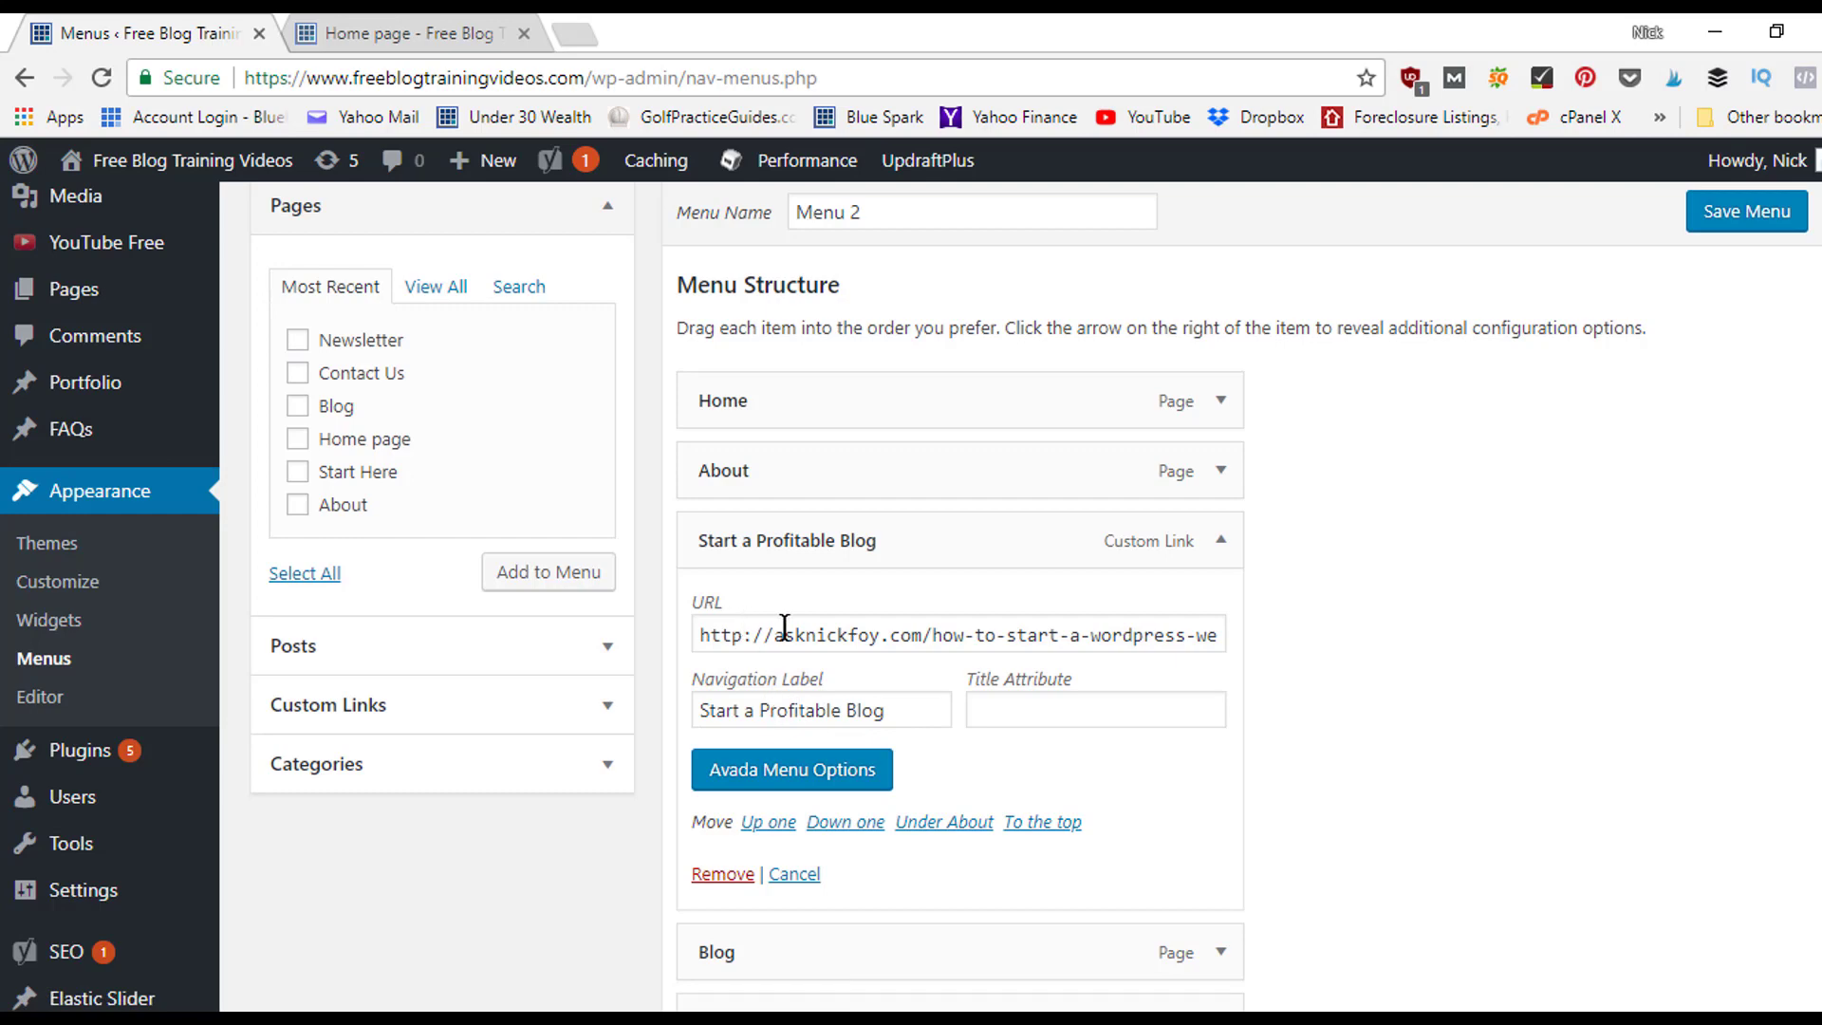
left_click(1220, 542)
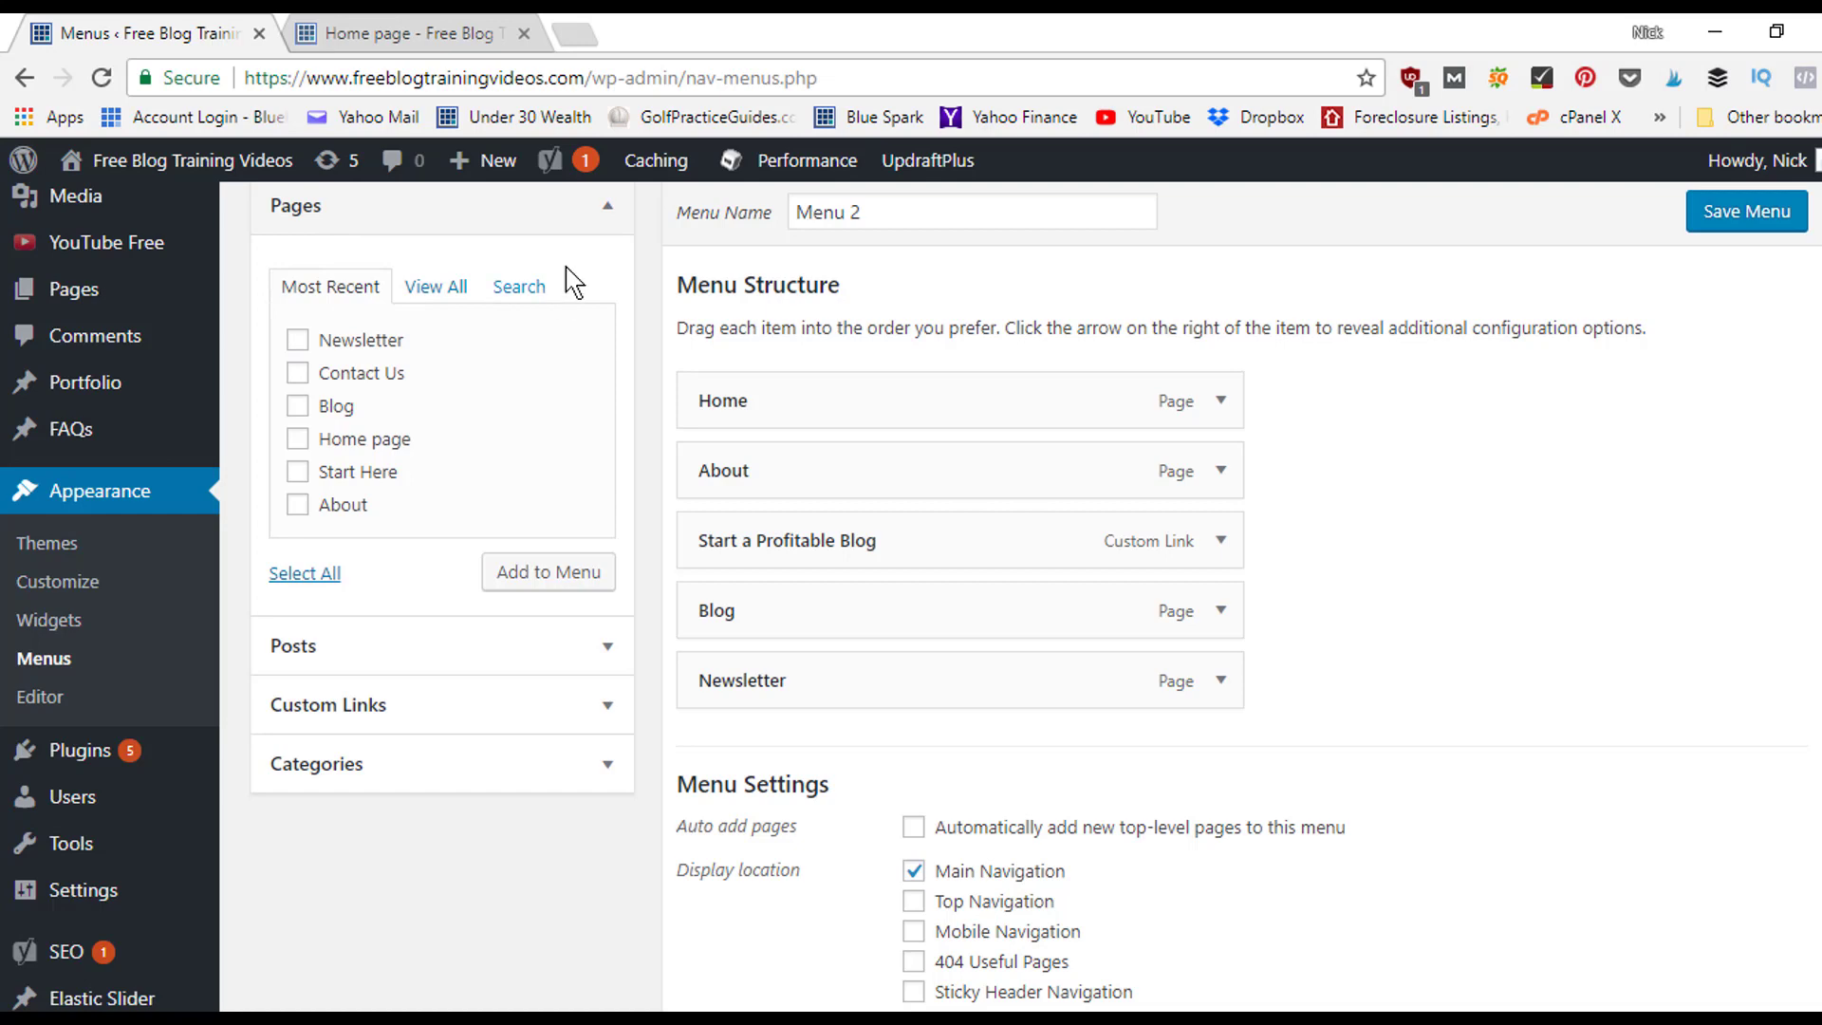
left_click(601, 221)
- Expand the Custom Links fields, then take a first look at the live homepage navigation
left_click(608, 334)
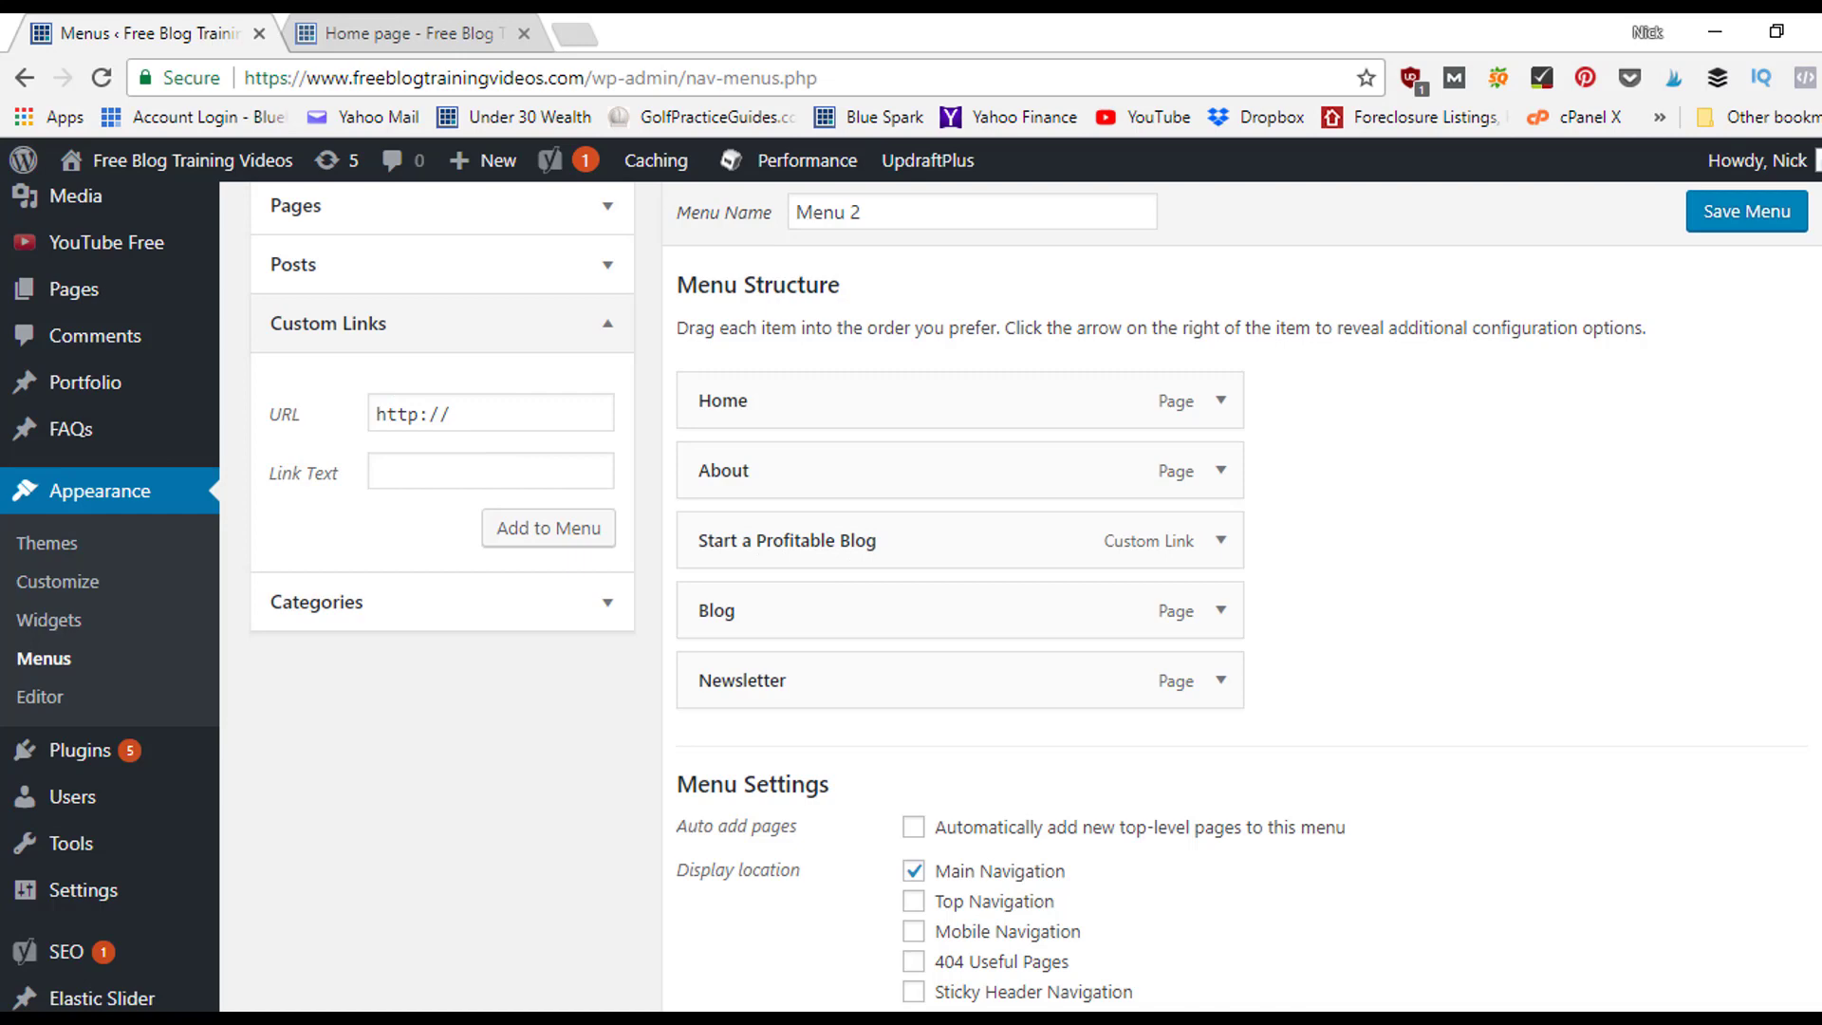
scroll(833, 557, "down", 1)
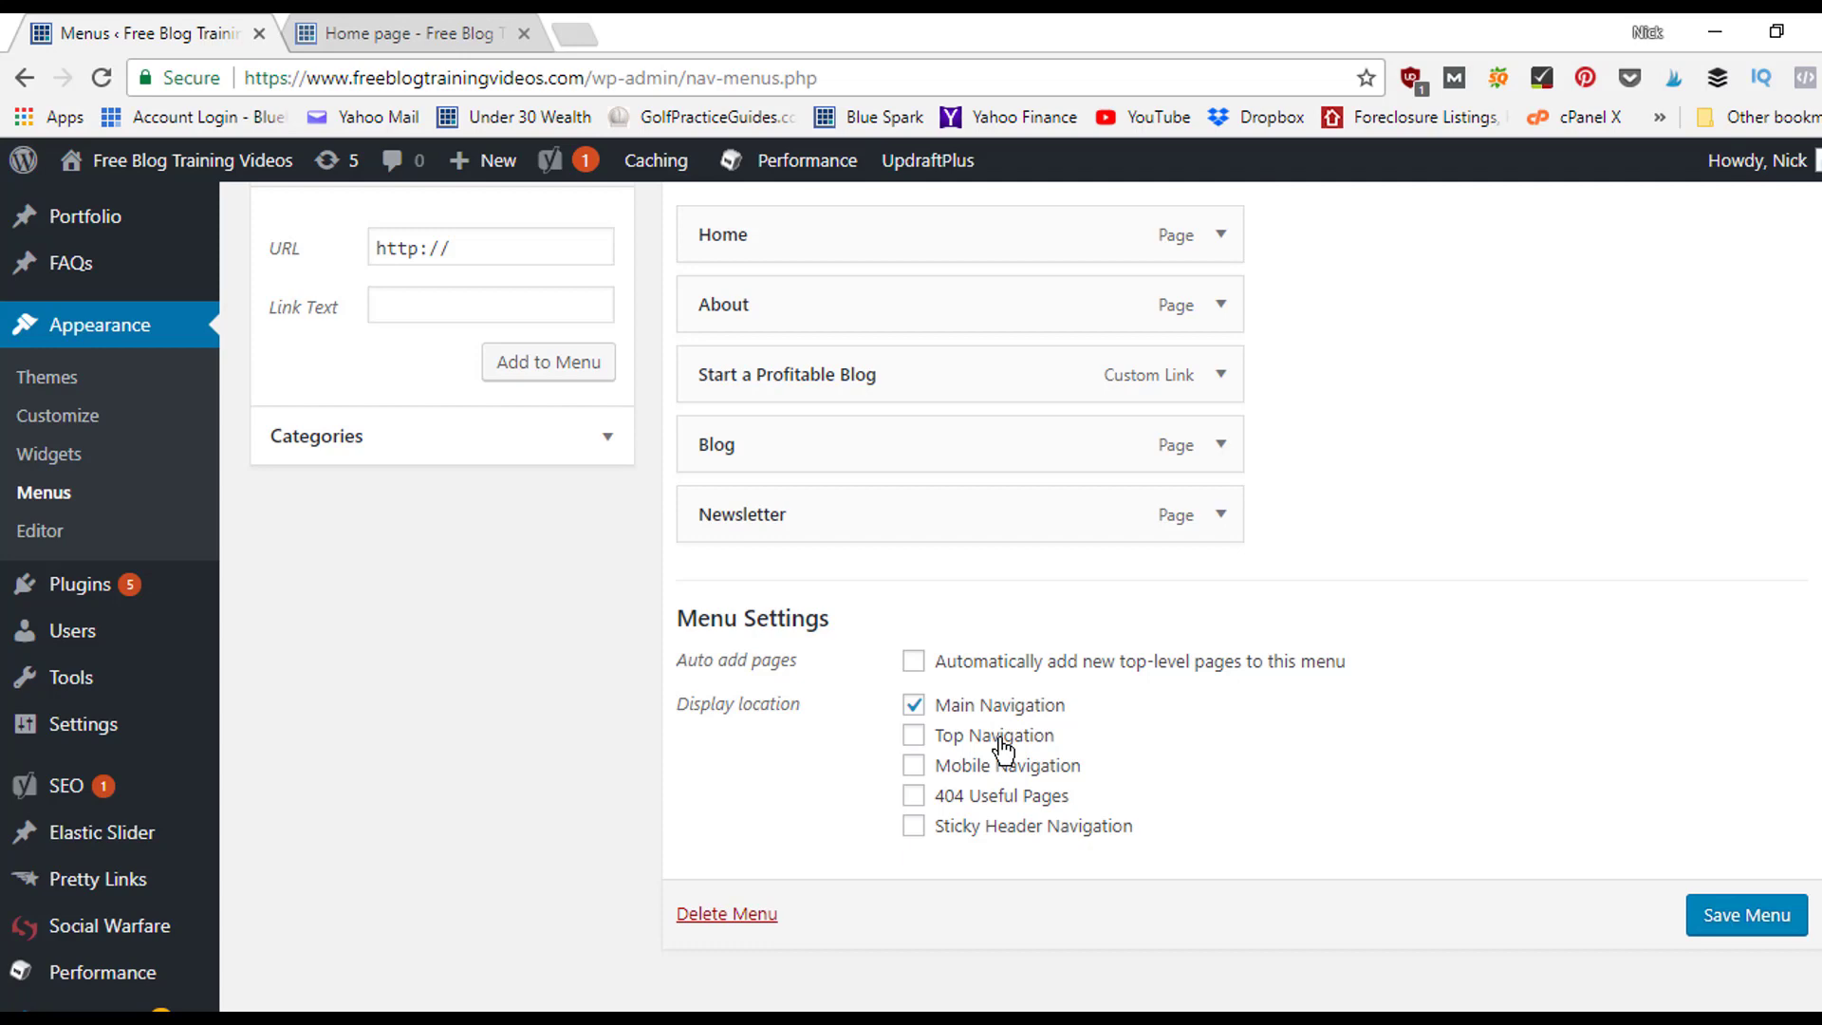
left_click(441, 30)
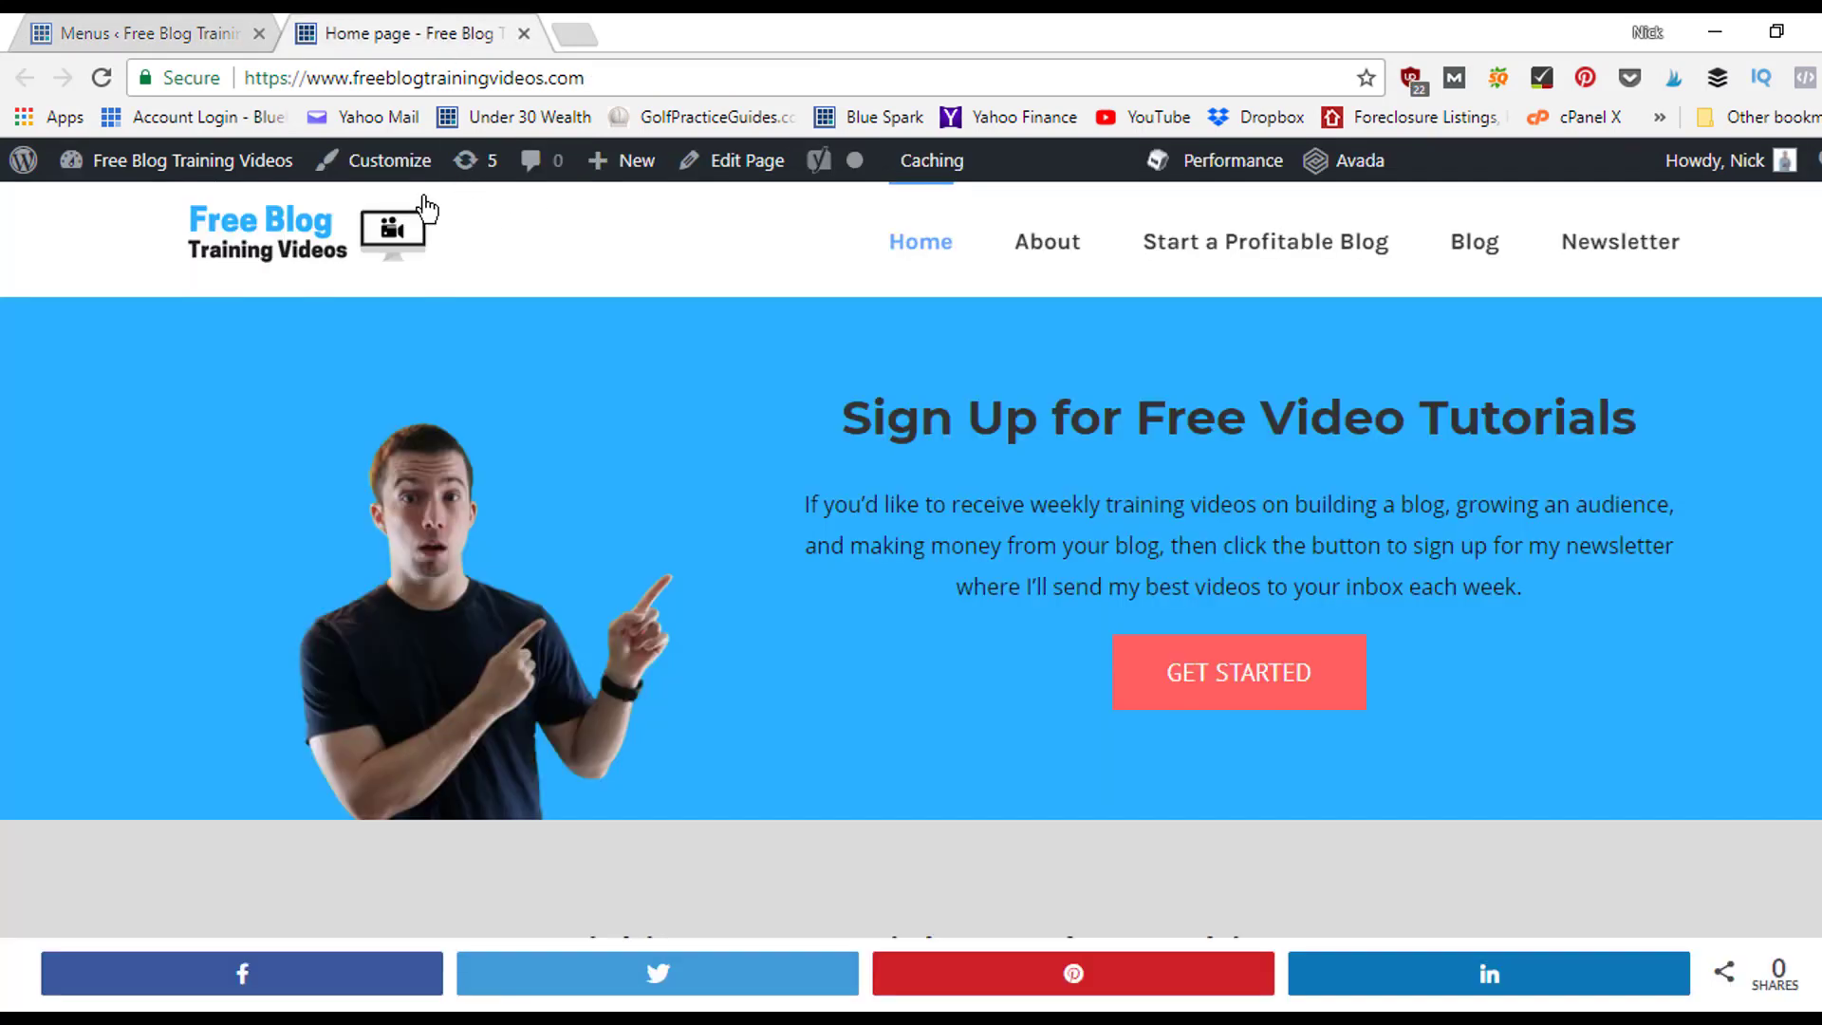
left_click(170, 33)
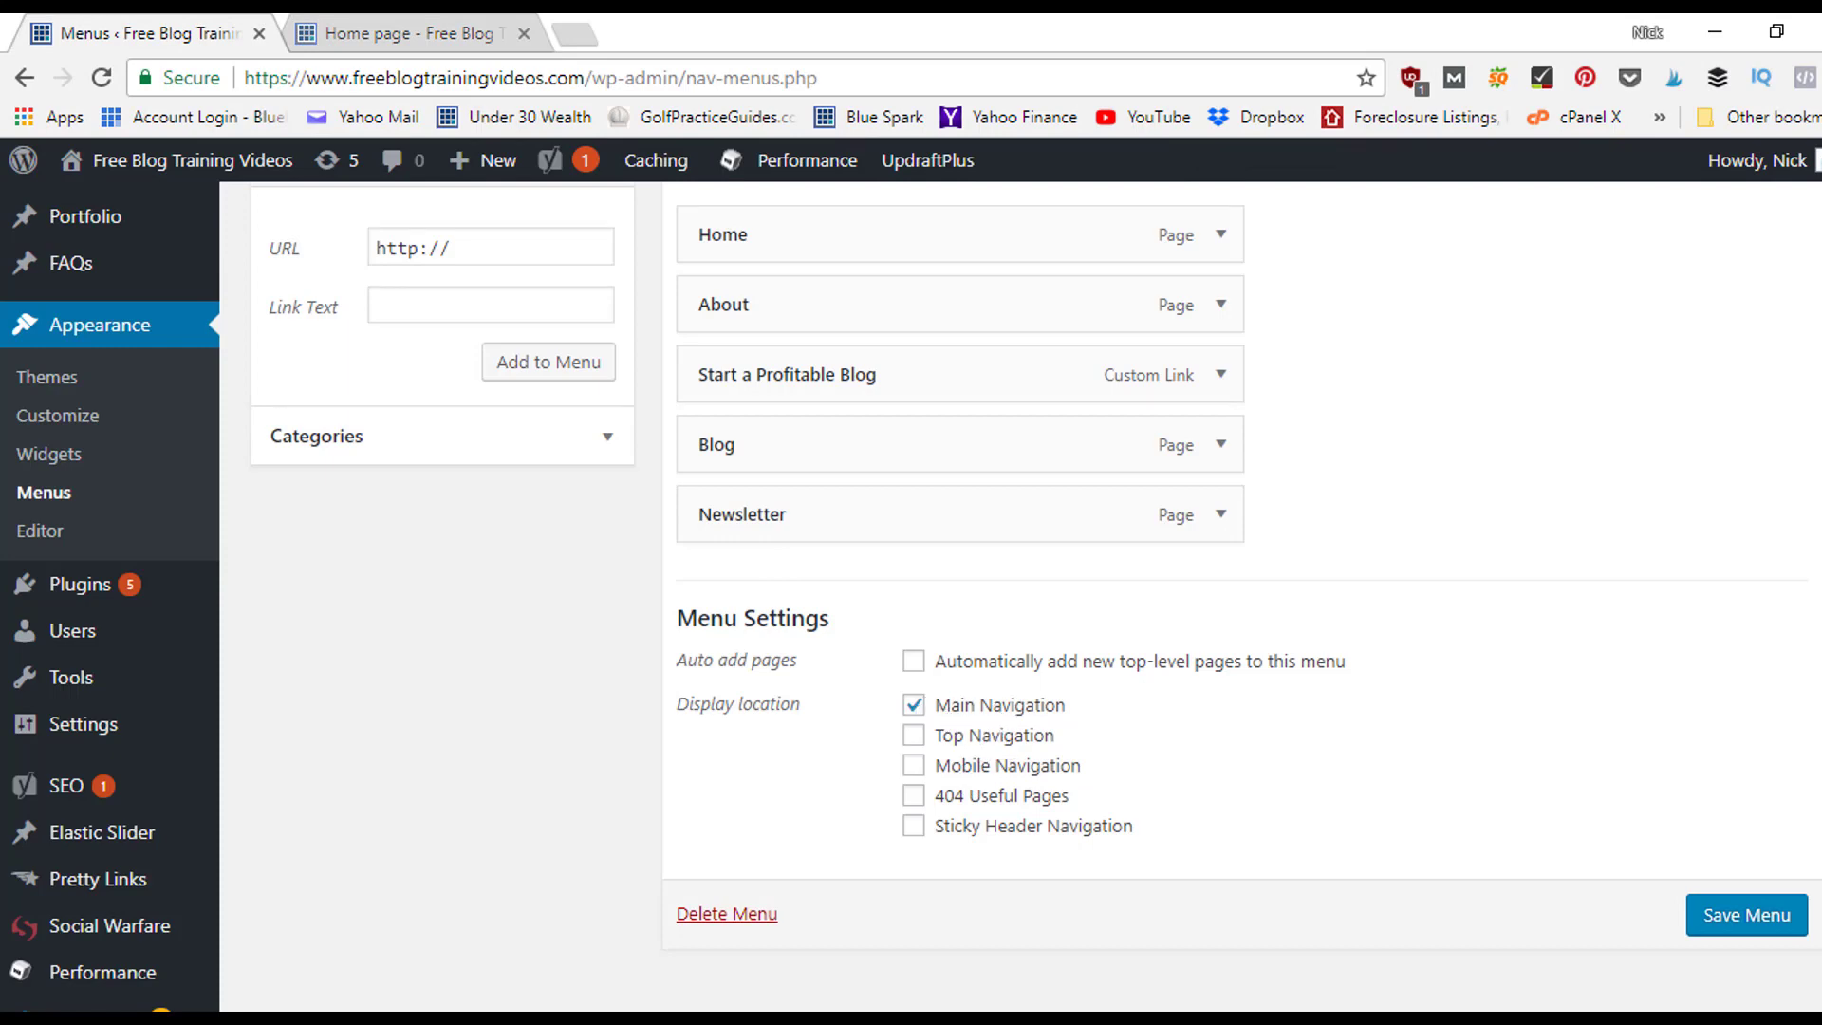
- Review the Main Navigation items and confirm the homepage shows the same five, Home through Newsletter
scroll(949, 531, "up", 3)
scroll(949, 531, "down", 2)
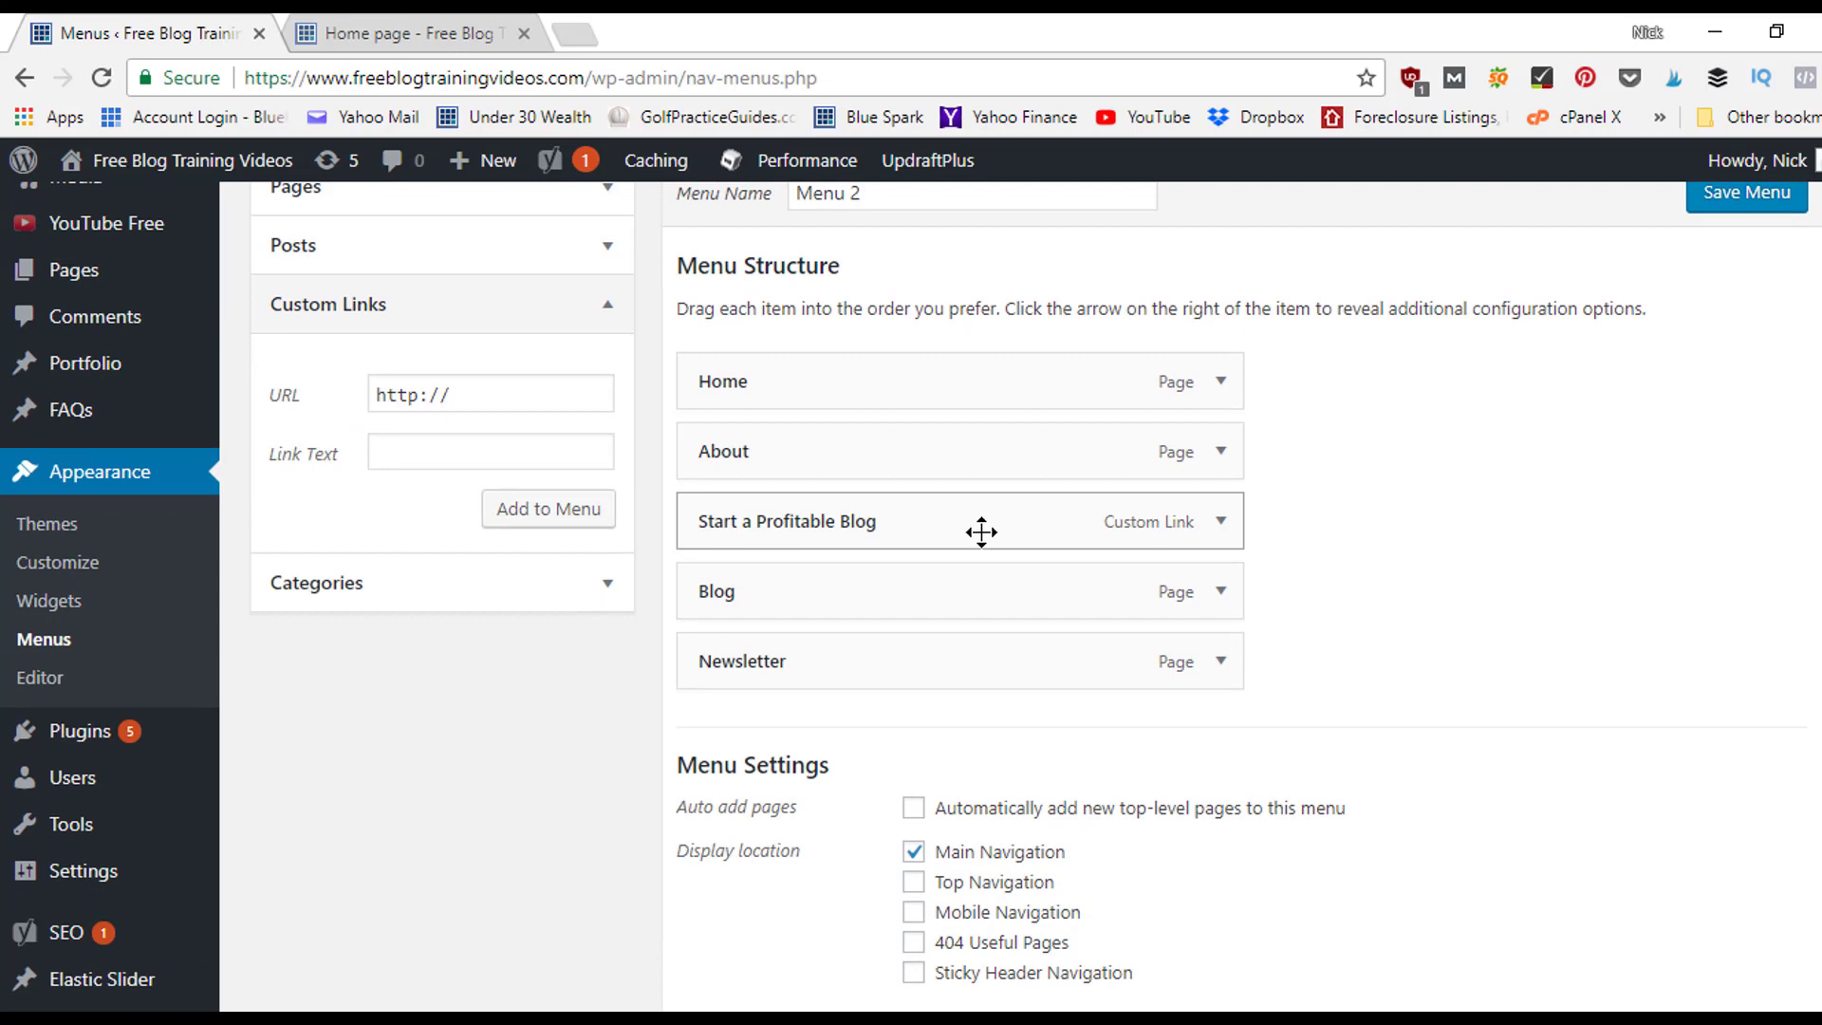
scroll(981, 532, "down", 3)
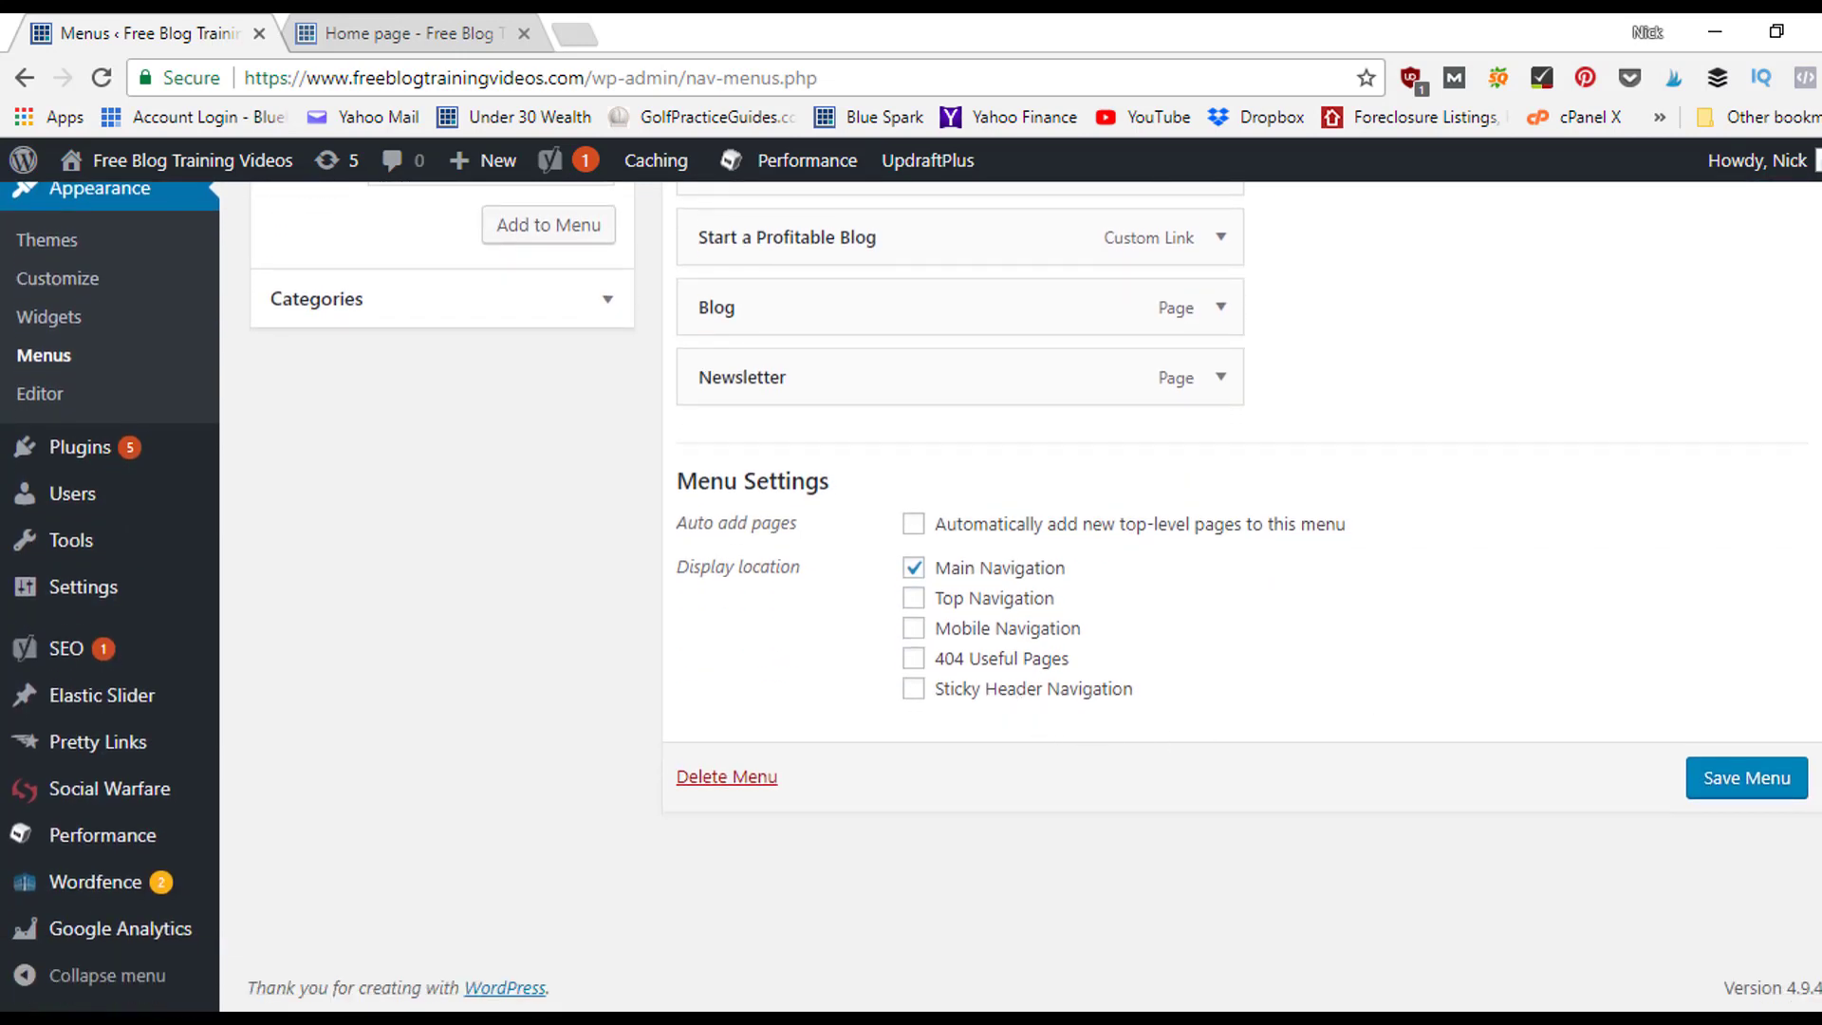
scroll(1006, 588, "up", 1)
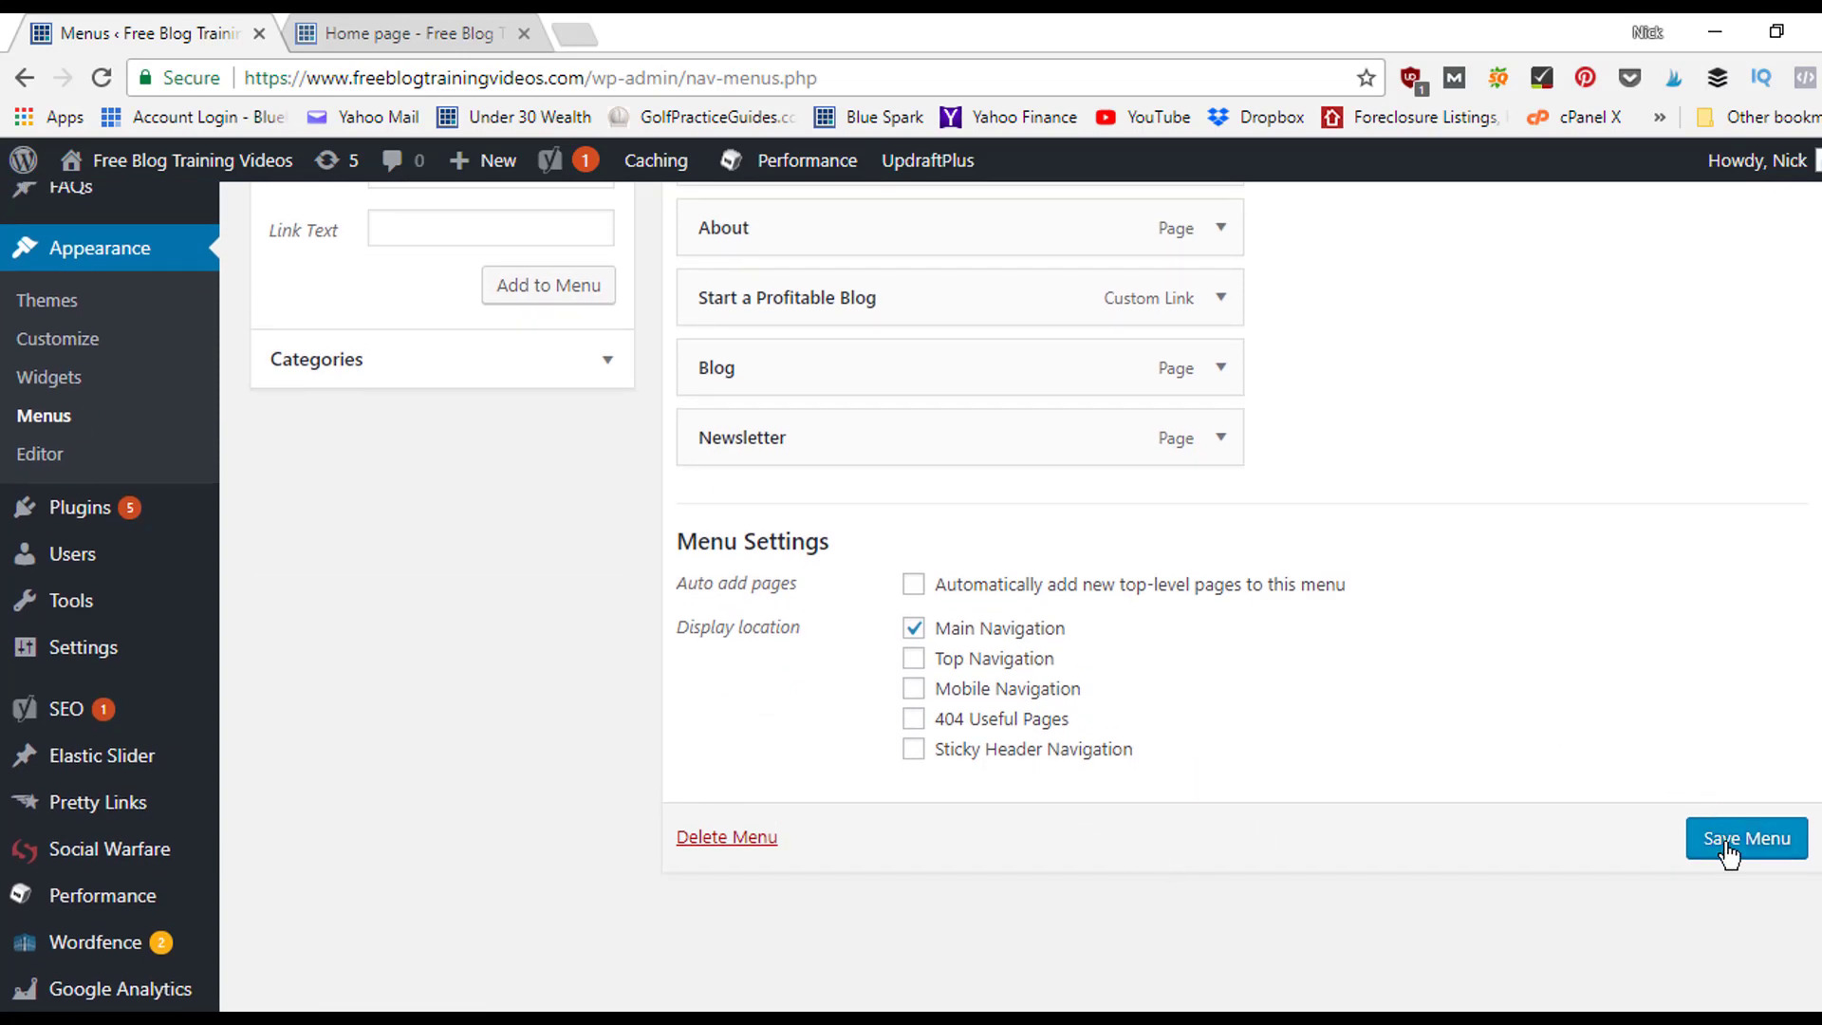
scroll(1021, 596, "up", 5)
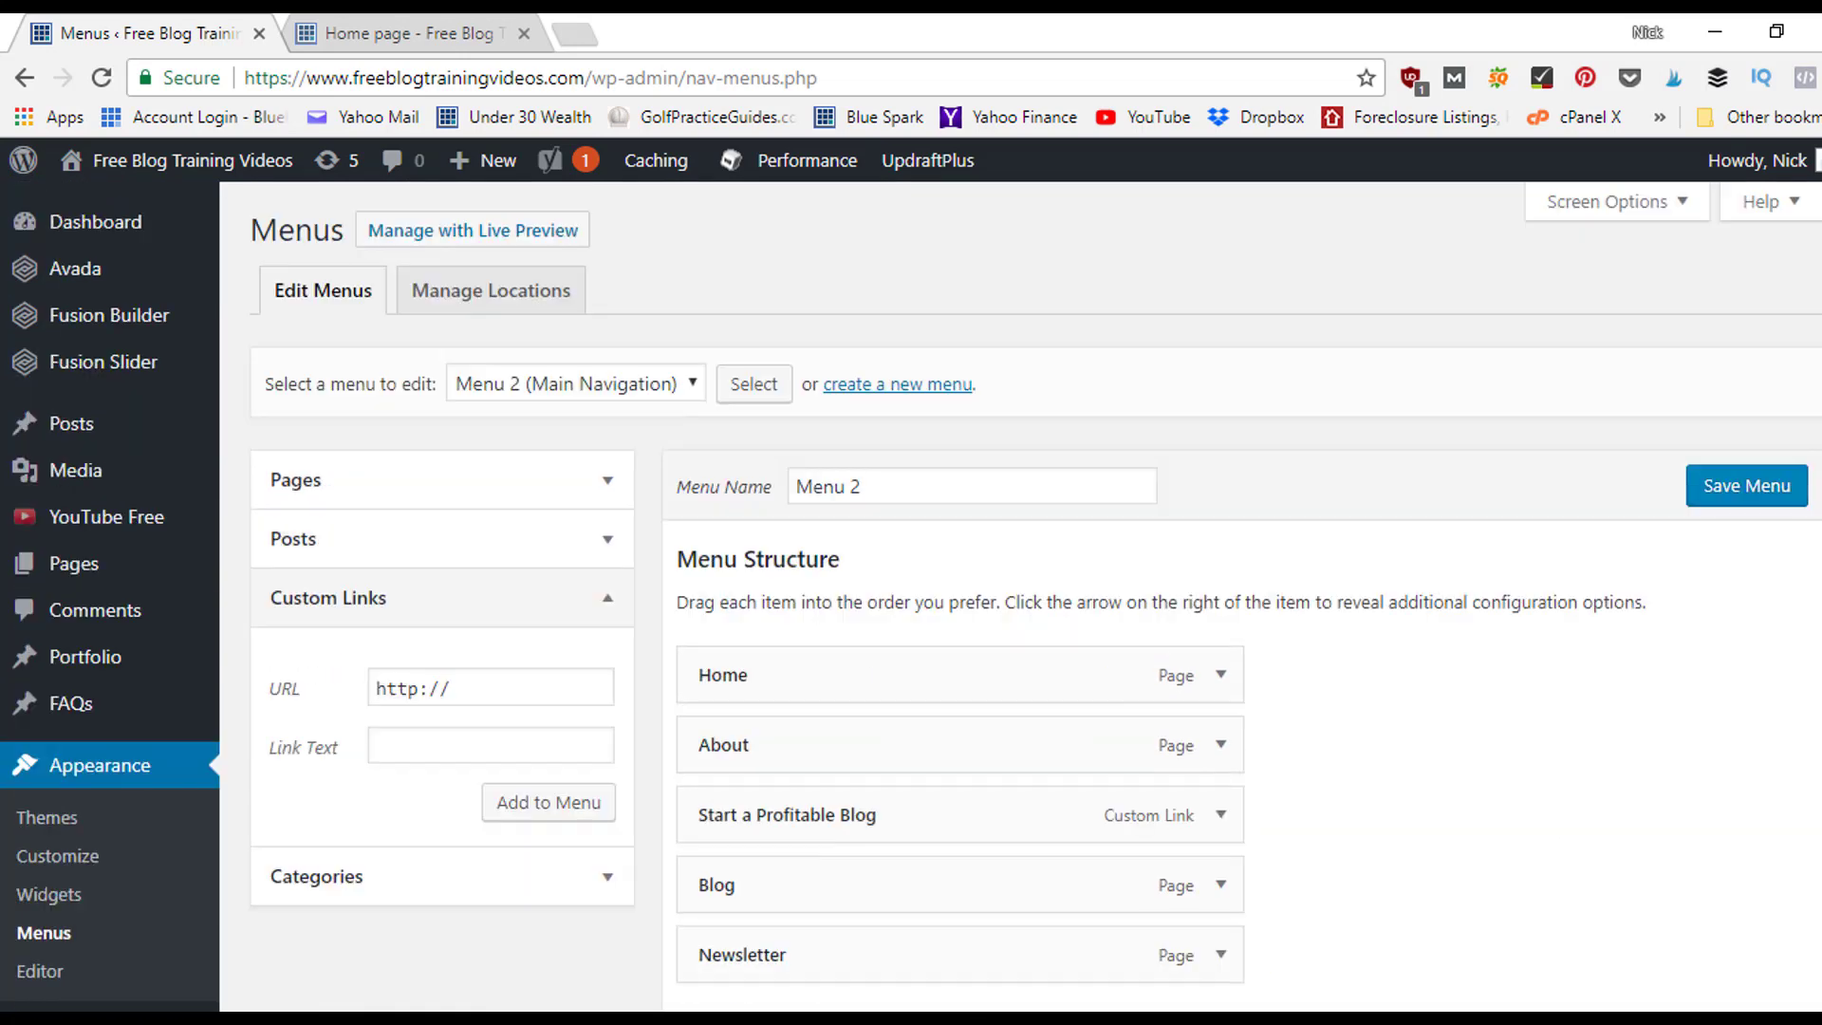
left_click(410, 32)
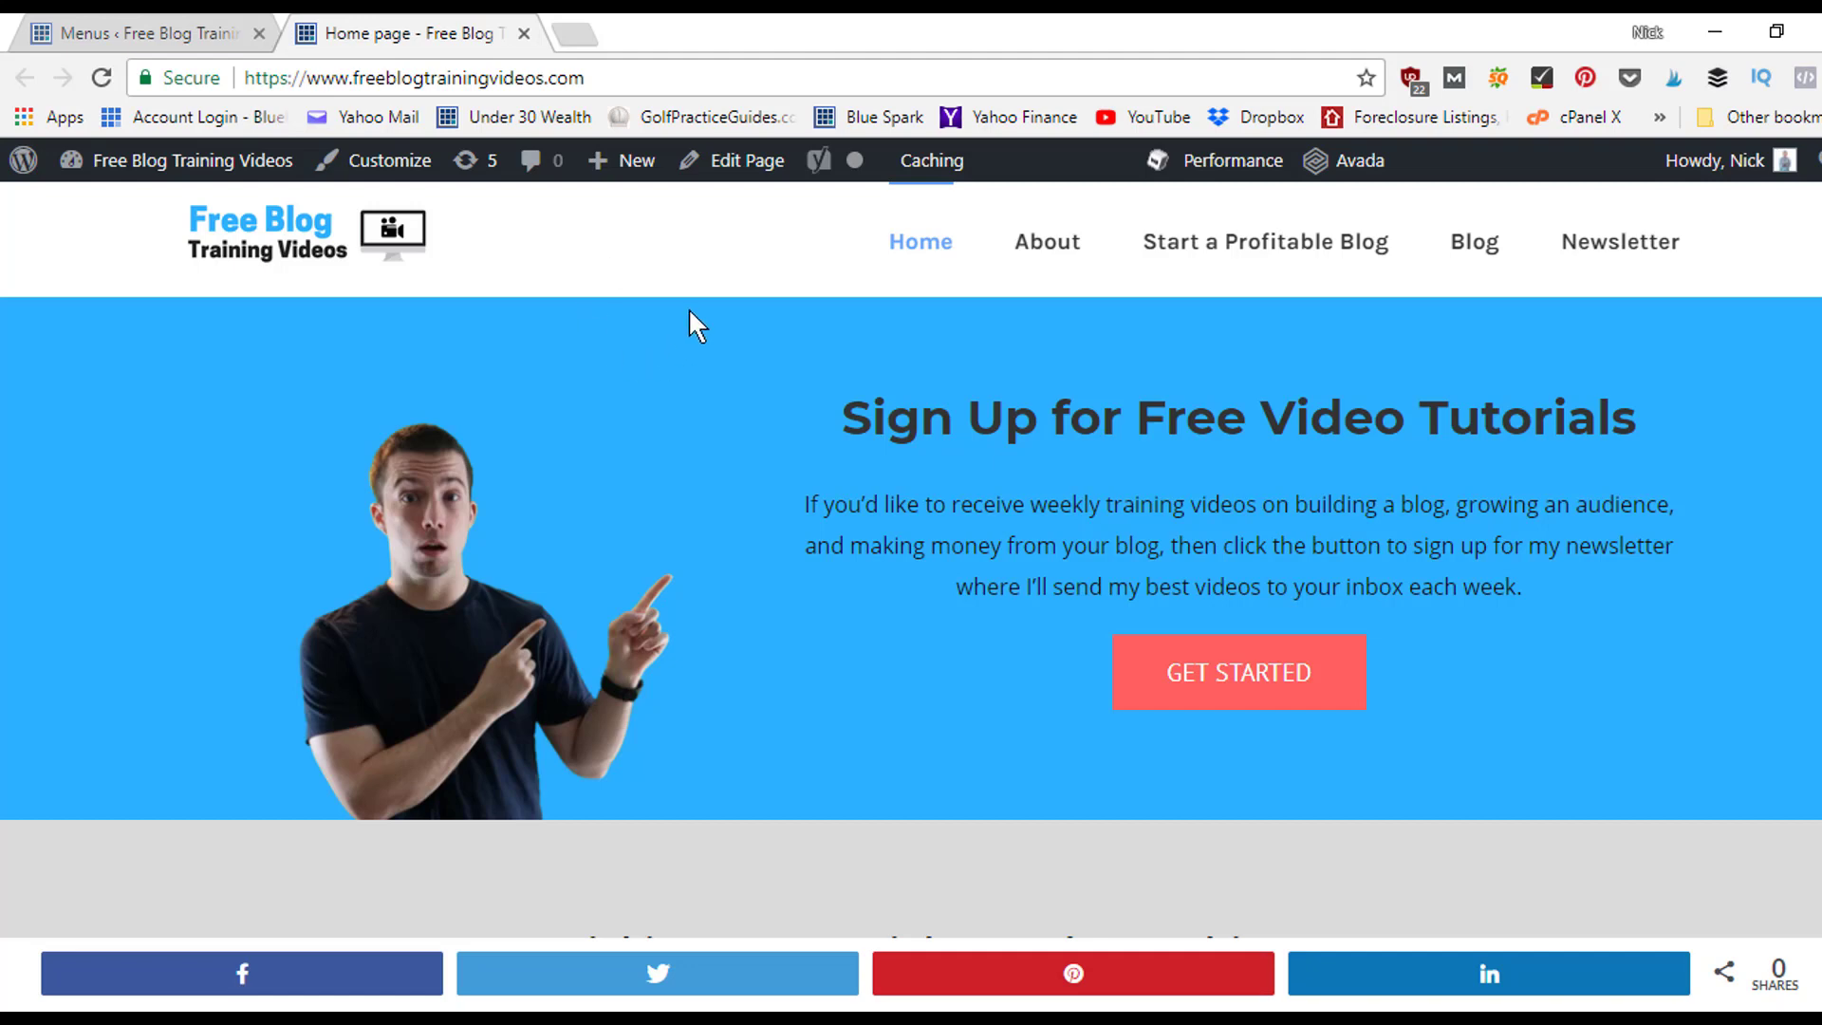
left_click(146, 31)
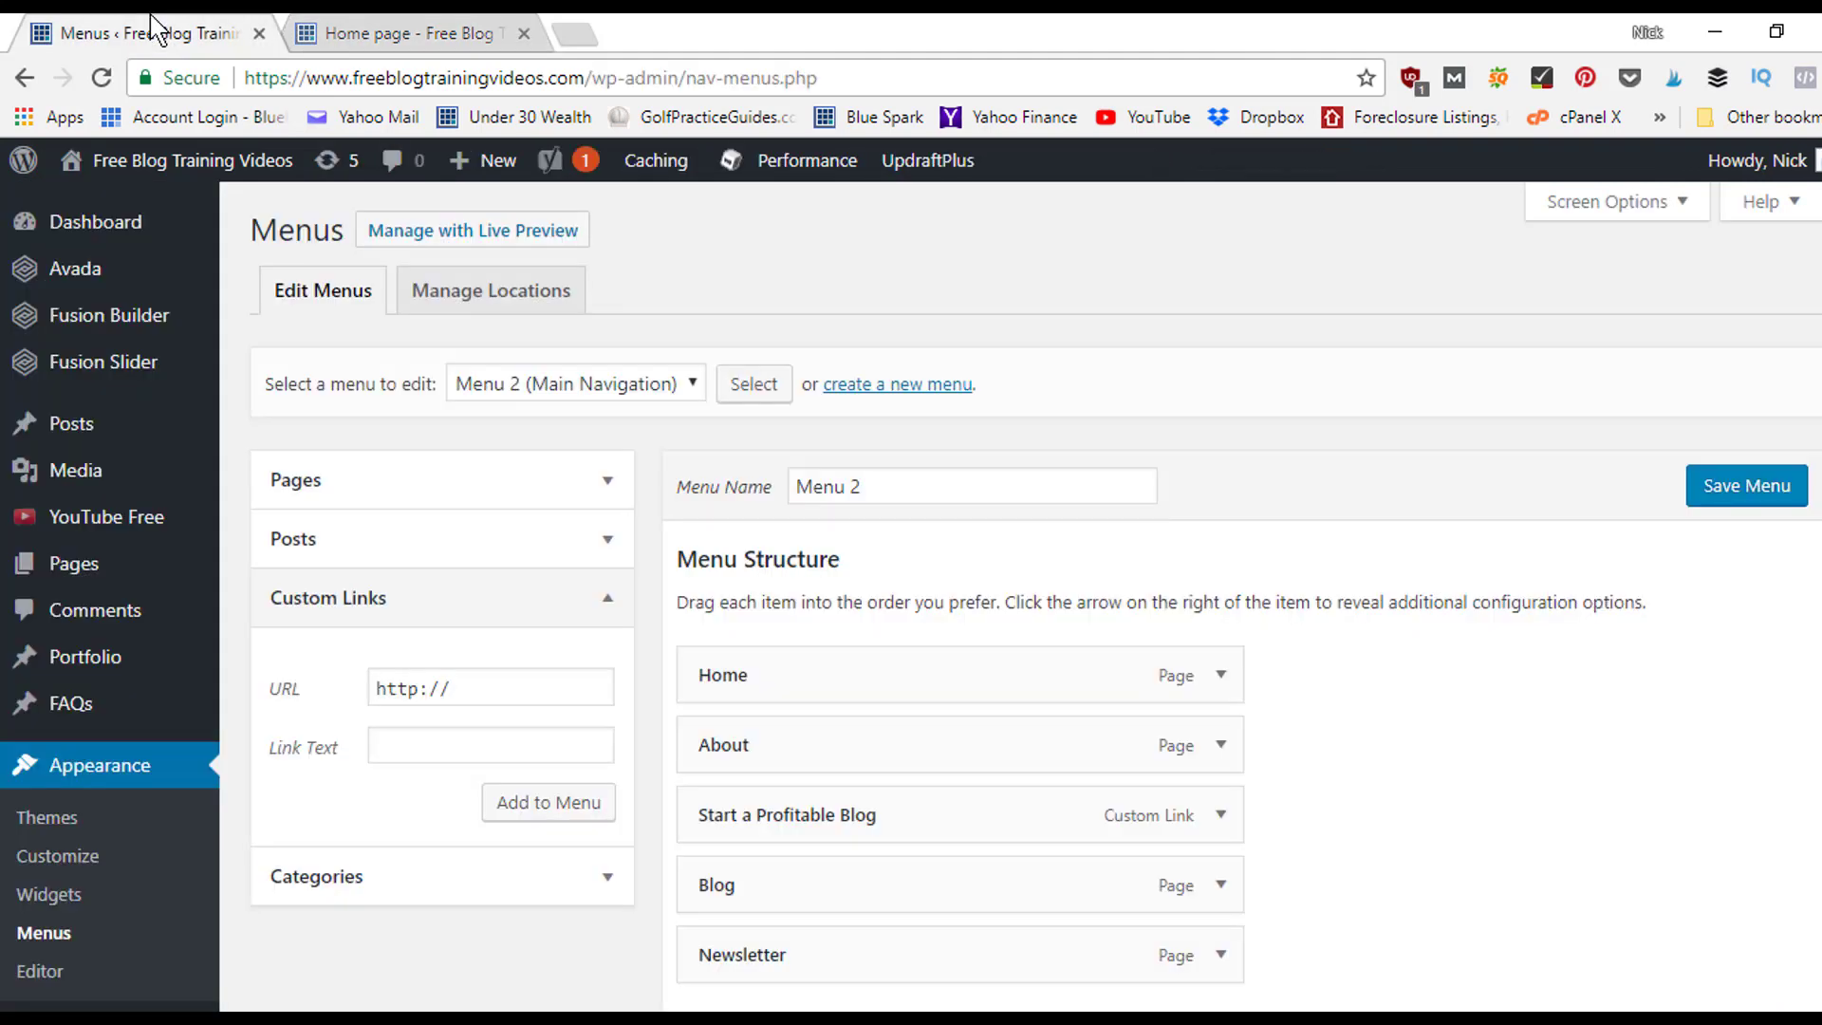